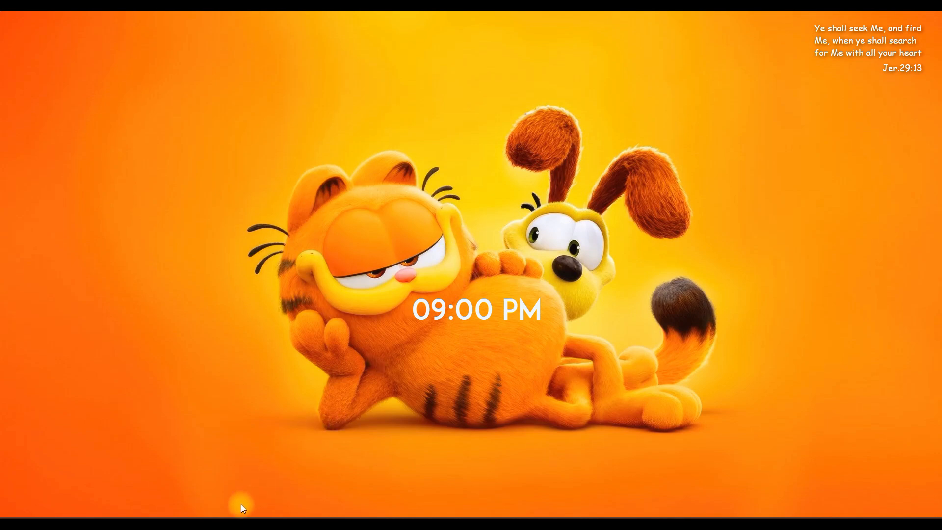
- Switch to Photoshop and start a new document from the recent custom 7.819 x 9.472 in, 300 ppi preset
{"action": "left_click", "coordinate": [211, 516]}
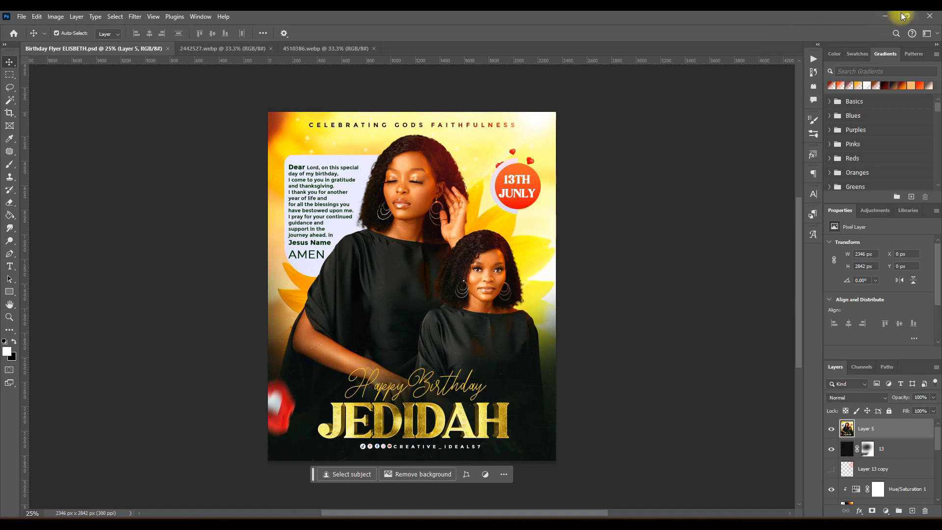
{"action": "left_click", "coordinate": [20, 18]}
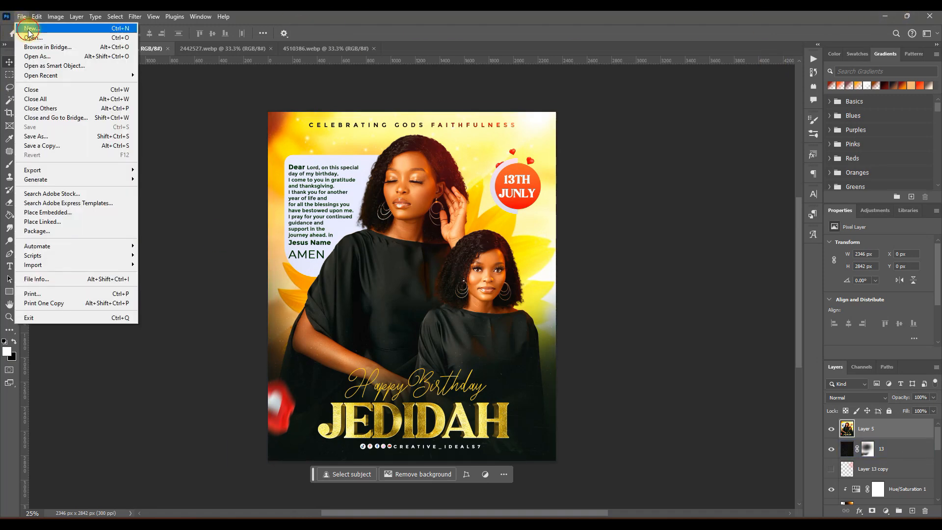
{"action": "left_click", "coordinate": [25, 34]}
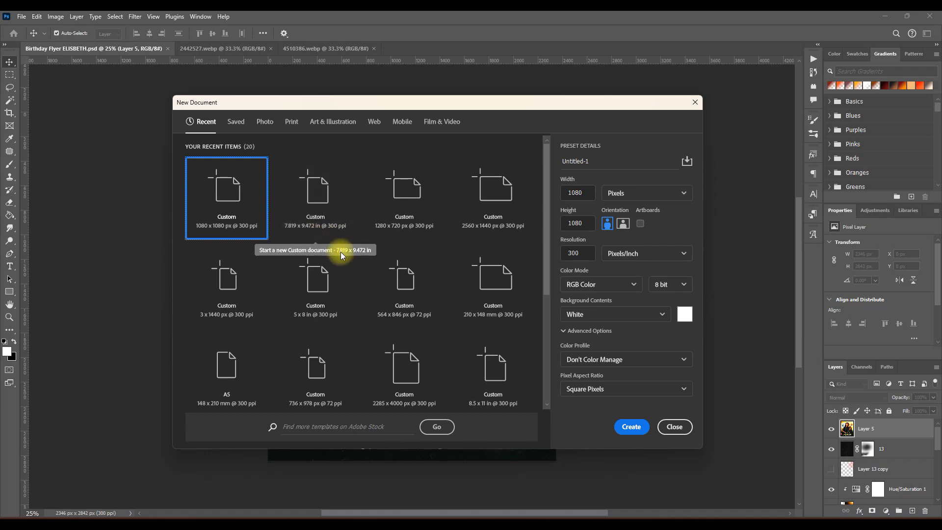
{"action": "left_click", "coordinate": [332, 220]}
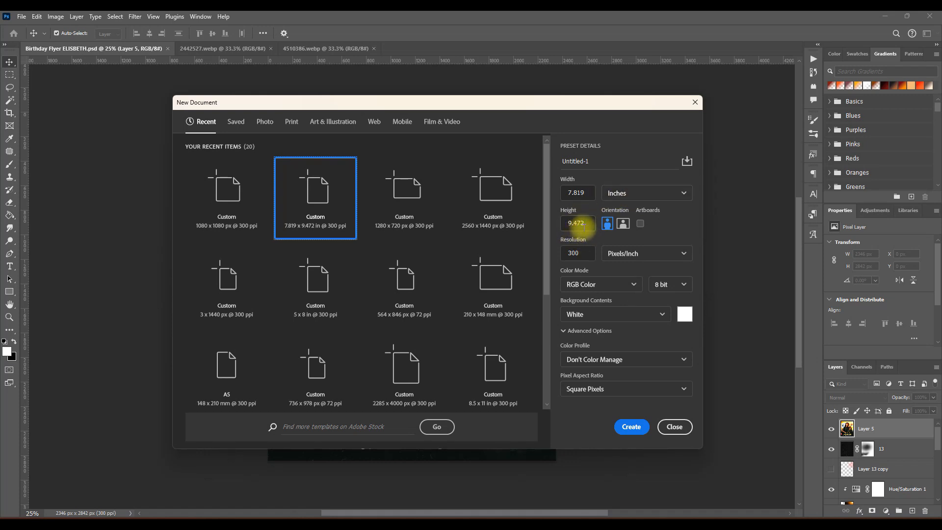
- Name the new document BIRTHDAY FLYER TUTORIAL and create it
{"action": "left_click", "coordinate": [588, 161]}
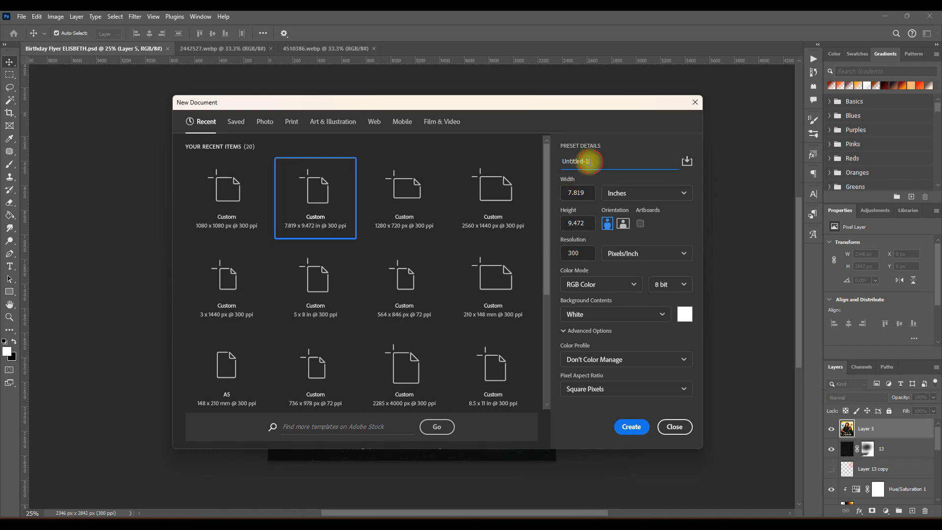
{"action": "left_click_drag", "start_coordinate": [588, 161], "coordinate": [558, 162]}
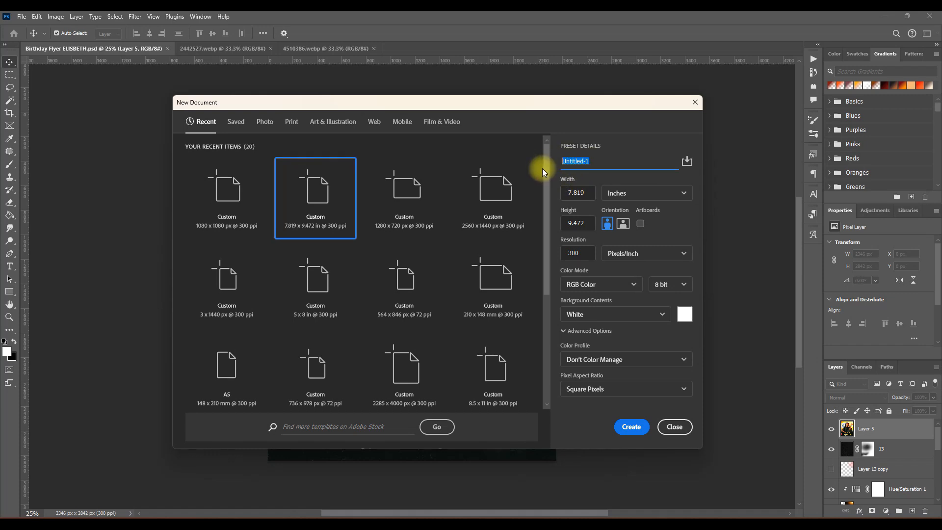
{"action": "type", "text": "BIR"}
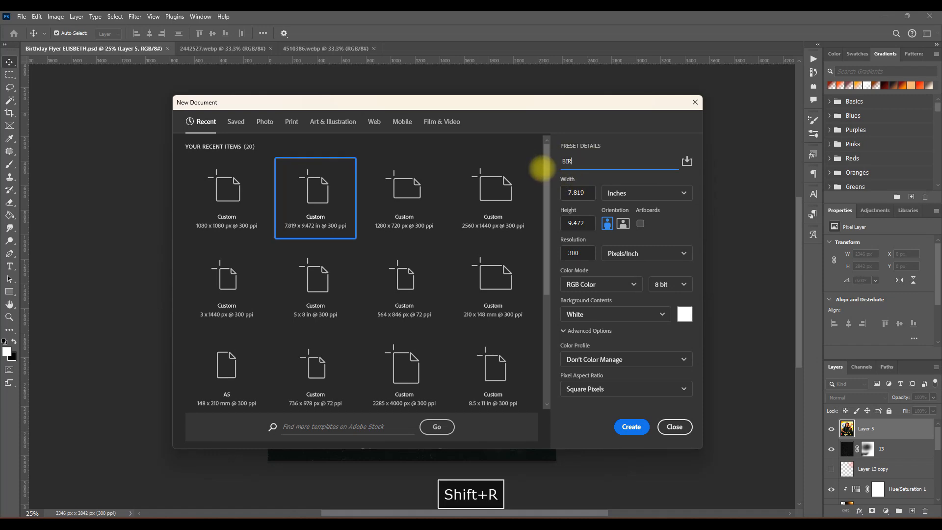
{"action": "type", "text": "THDAY"}
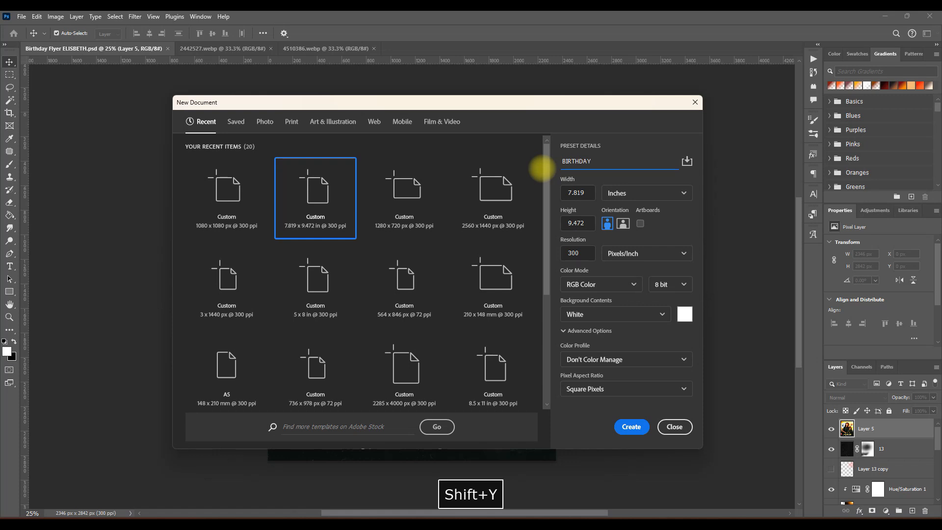
{"action": "type", "text": " FLYER"}
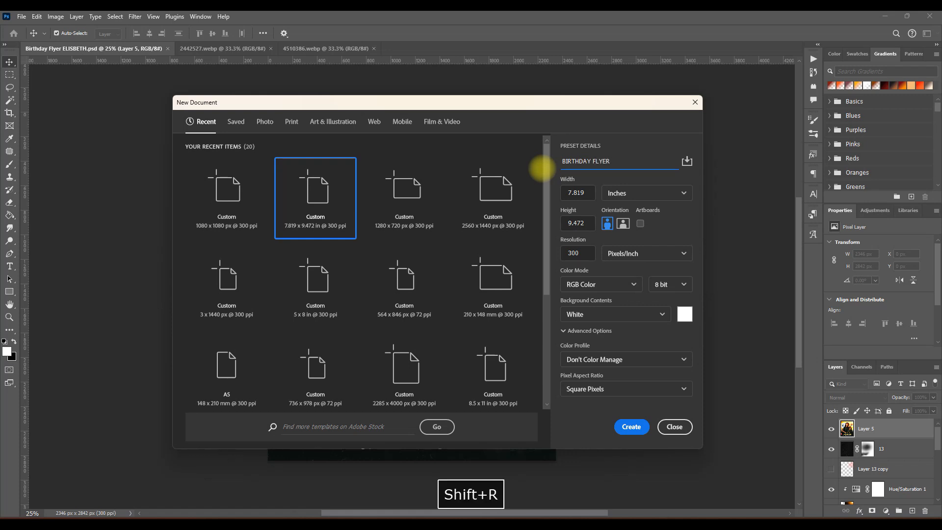
{"action": "type", "text": " TUT"}
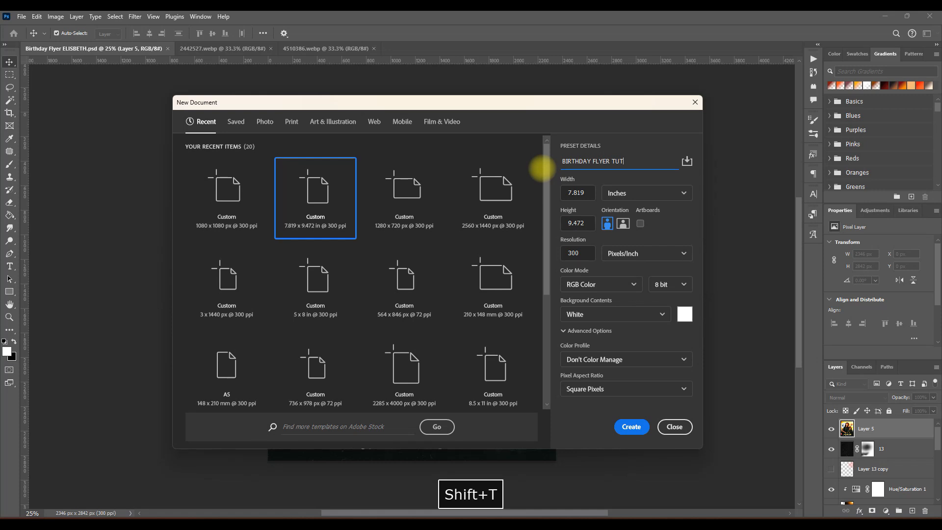
{"action": "type", "text": "ORIAL"}
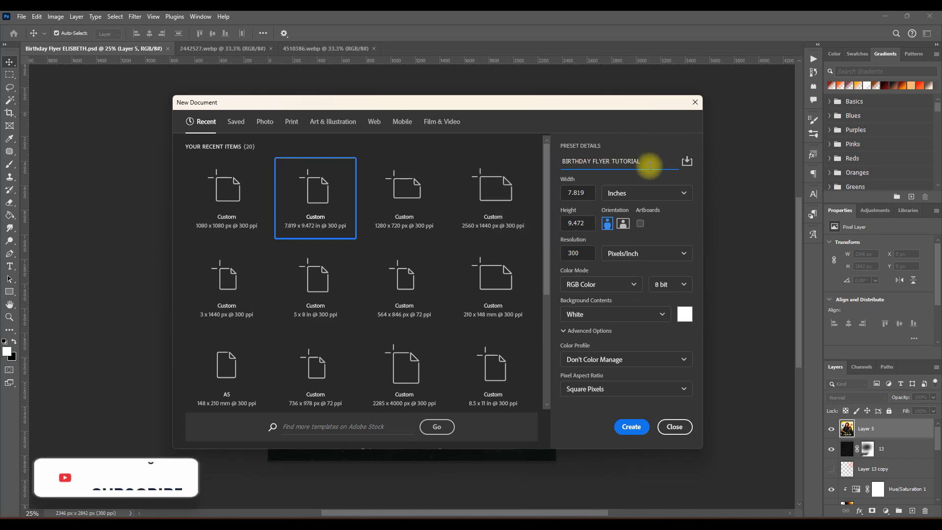
{"action": "left_click", "coordinate": [630, 433]}
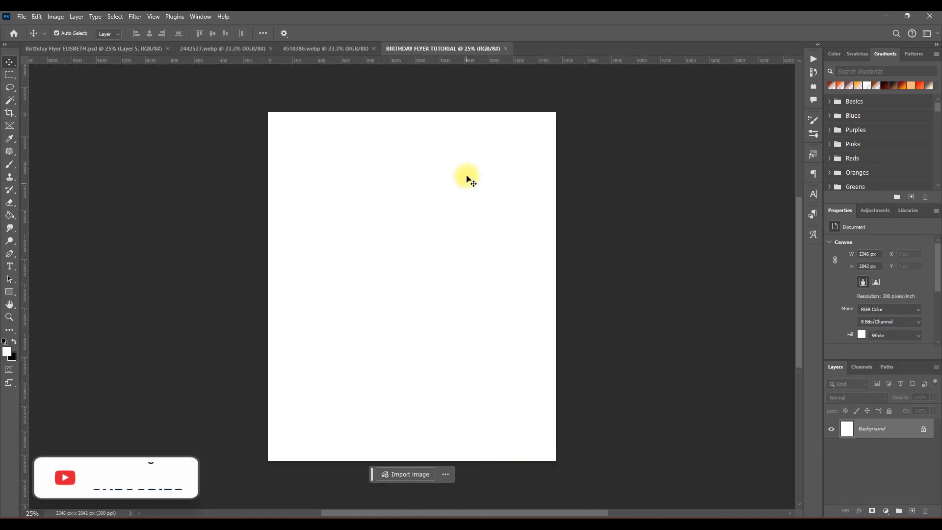
- In 2442527.webp, complete the woman's selection with the Quick Selection tool, adding the missing skirt area and sleeve gap and trimming the skirt's lower edge
{"action": "left_click", "coordinate": [318, 48]}
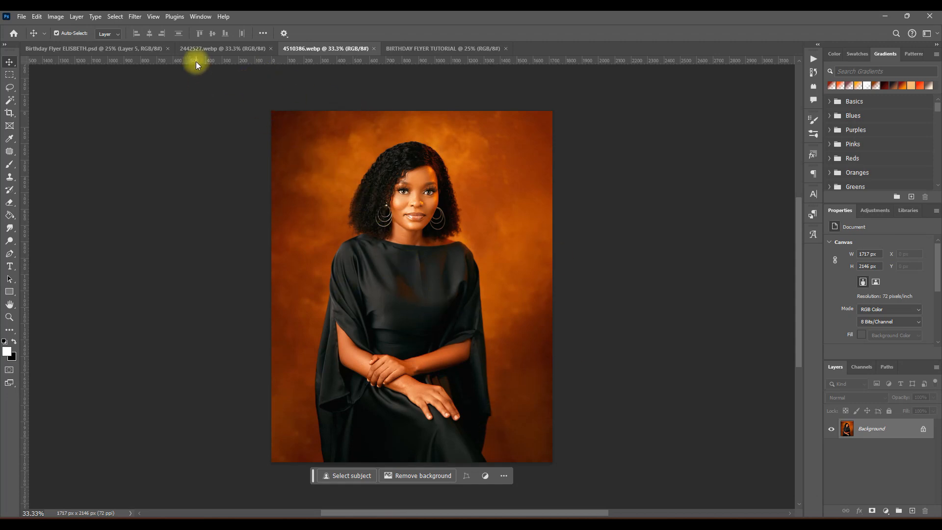
{"action": "left_click", "coordinate": [205, 48]}
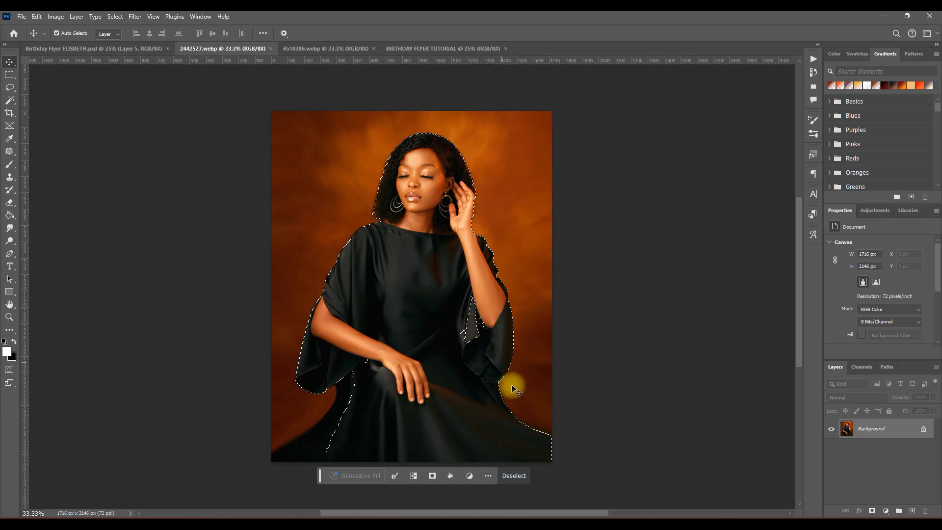
{"action": "left_click", "coordinate": [11, 102]}
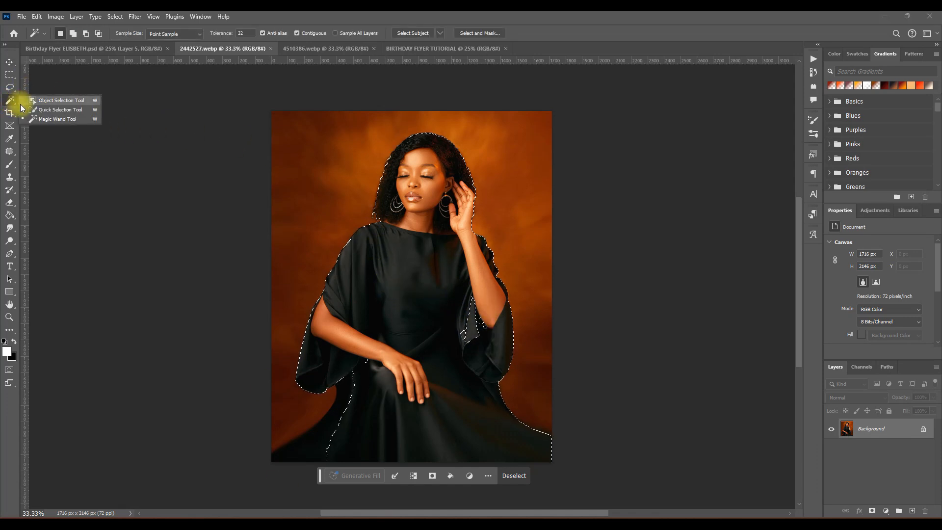
{"action": "left_click", "coordinate": [58, 112]}
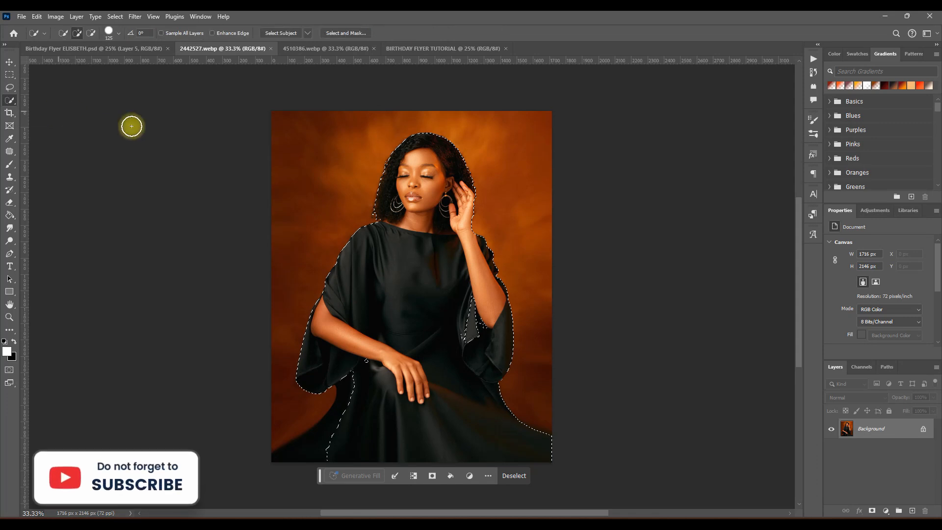
{"action": "mouse_move", "coordinate": [354, 383]}
{"action": "left_mouse_down"}
{"action": "mouse_move", "coordinate": [366, 366]}
{"action": "mouse_move", "coordinate": [352, 413]}
{"action": "mouse_move", "coordinate": [299, 452]}
{"action": "left_mouse_up"}
{"action": "left_click_drag", "start_coordinate": [480, 323], "coordinate": [471, 334]}
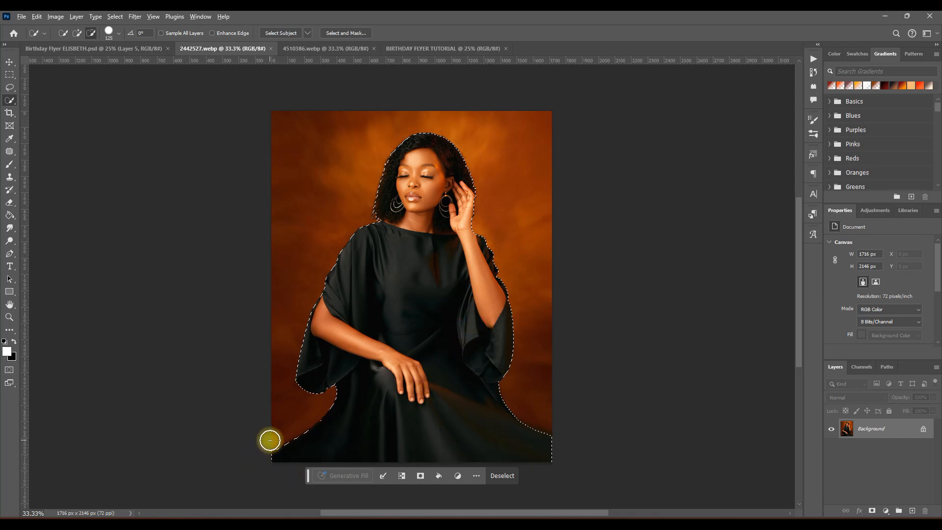
{"action": "left_click", "coordinate": [269, 440], "text": "alt"}
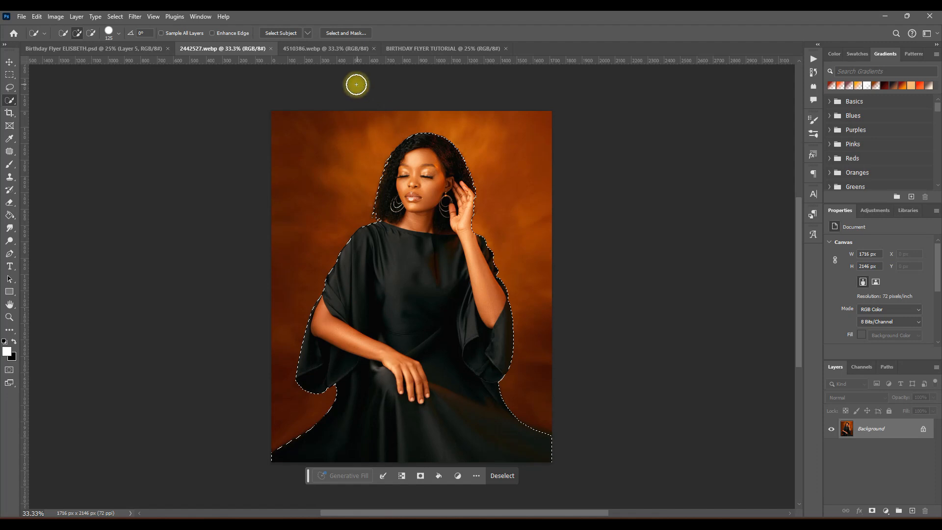
- Output the woman's selection through Select and Mask to a new layer with Decontaminate Colors enabled
{"action": "left_click", "coordinate": [349, 33]}
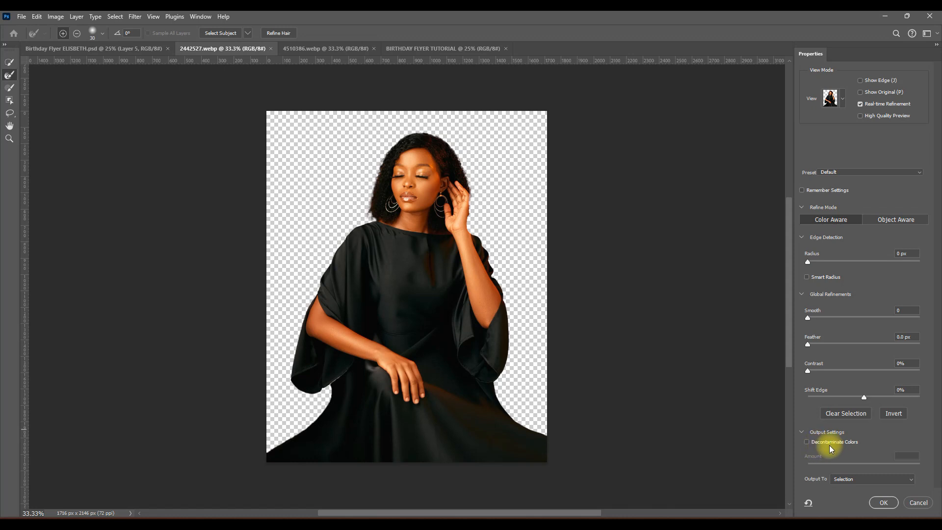
{"action": "left_click", "coordinate": [862, 484]}
{"action": "left_click", "coordinate": [853, 476]}
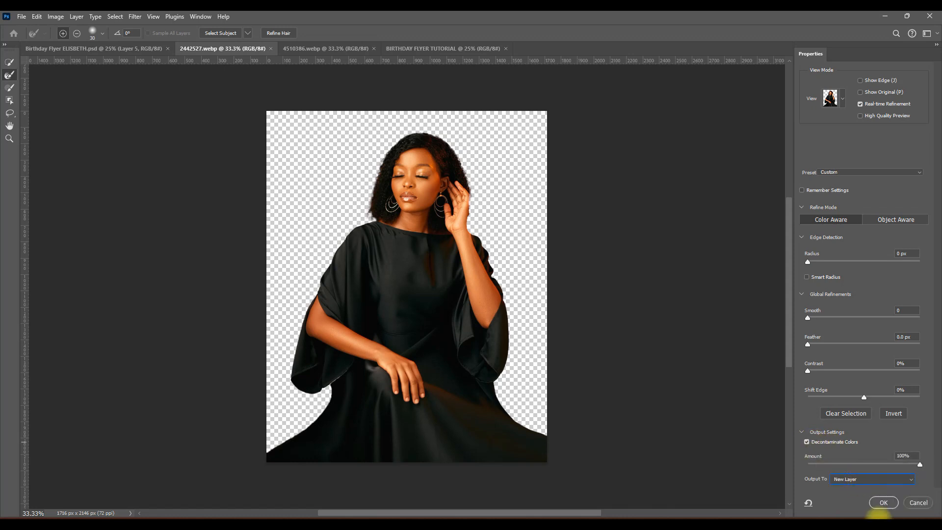
{"action": "left_click", "coordinate": [883, 502]}
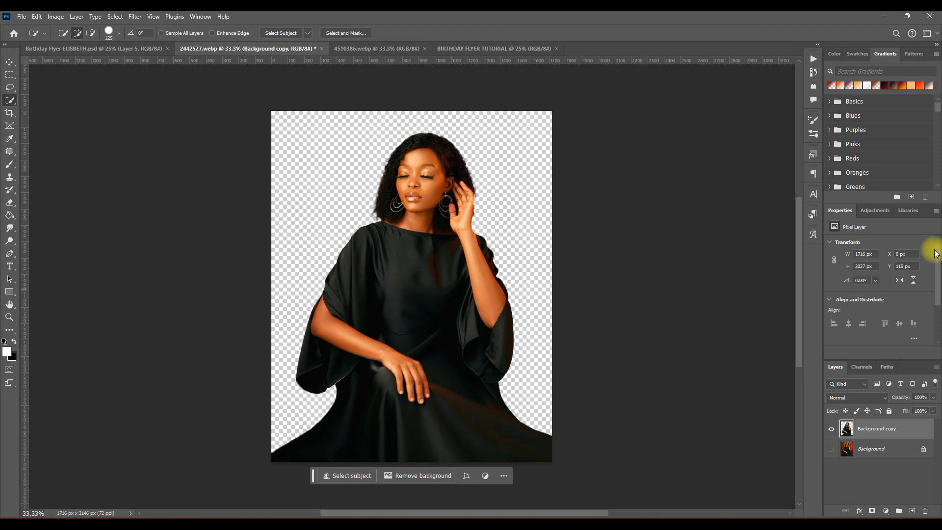
- Enhance the cut-out layer with the Topaz Photo AI filter using its Autopilot settings and save the result back to Photoshop
{"action": "left_click", "coordinate": [134, 17]}
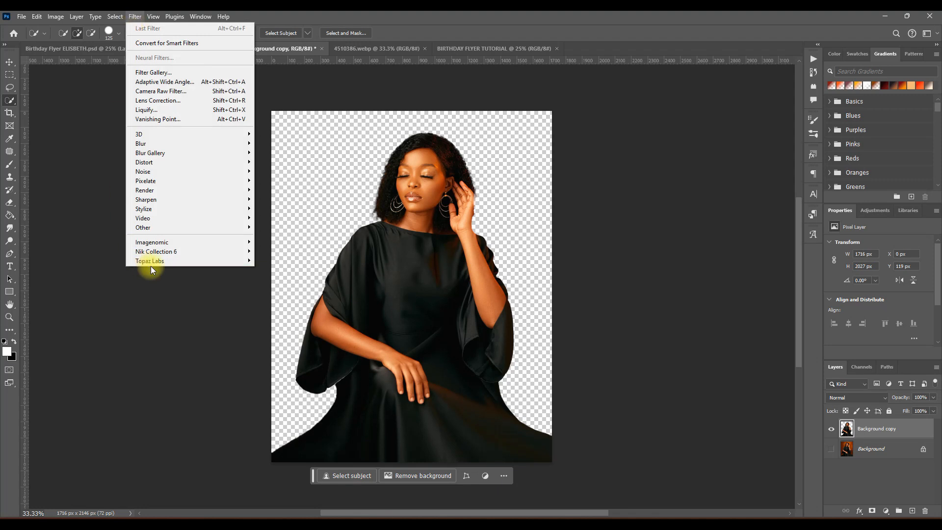
{"action": "mouse_move", "coordinate": [181, 261]}
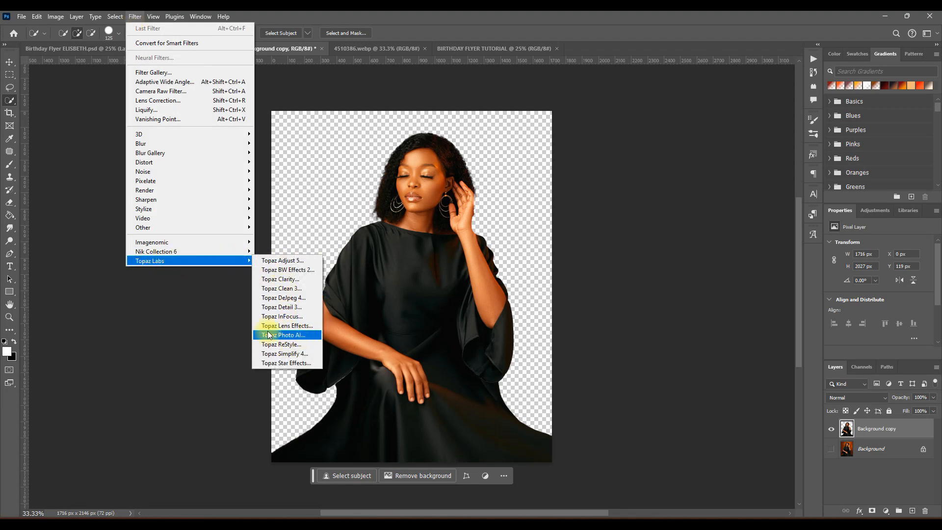
{"action": "left_click", "coordinate": [305, 337]}
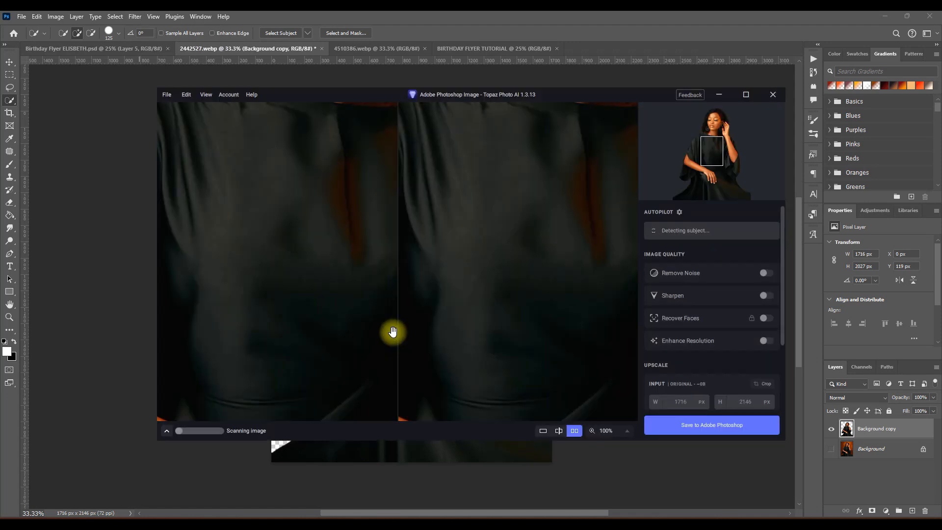
{"action": "scroll", "coordinate": [509, 239], "scroll_direction": "down", "scroll_amount": 2}
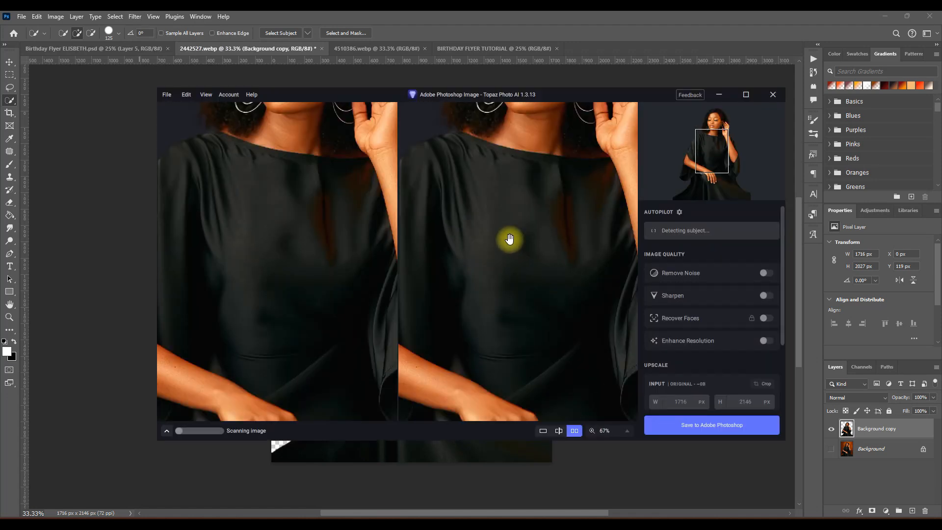
{"action": "scroll", "coordinate": [509, 239], "scroll_direction": "down", "scroll_amount": 2}
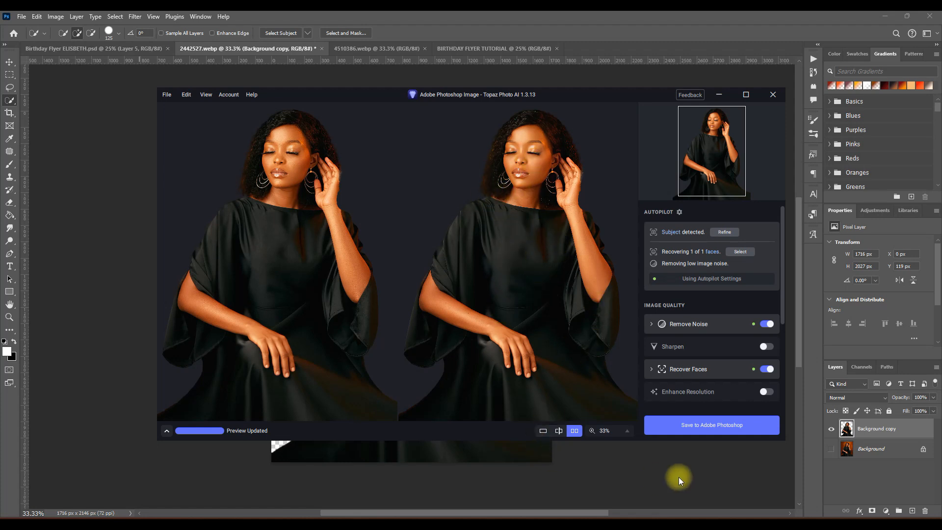
{"action": "left_click", "coordinate": [720, 427]}
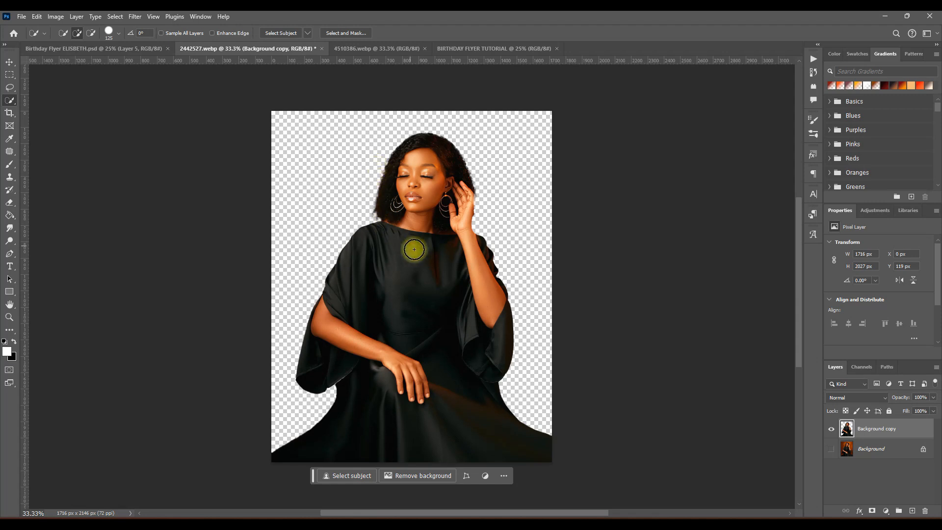
- Copy the cut-out woman from 2442527.webp into the BIRTHDAY FLYER TUTORIAL document with the Move tool, placing her near the canvas's lower middle
{"action": "left_click", "coordinate": [7, 63]}
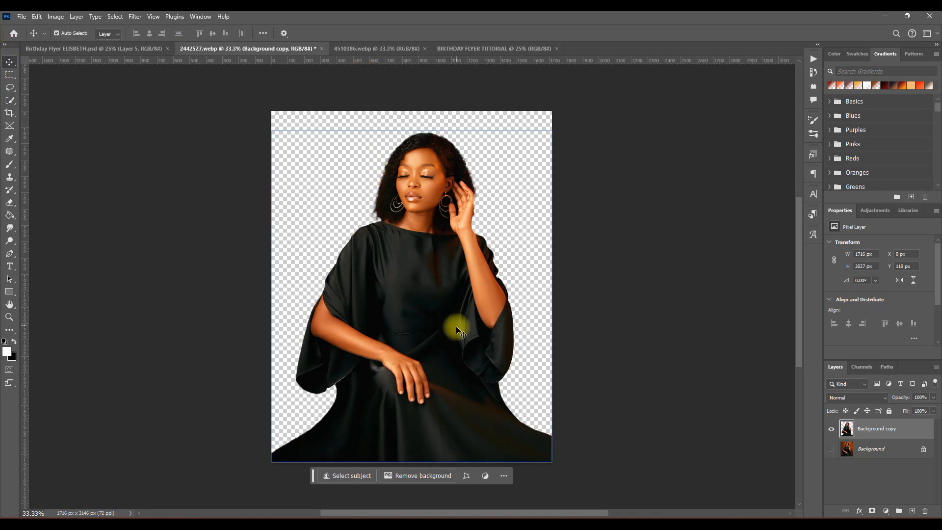
{"action": "left_click", "coordinate": [374, 48]}
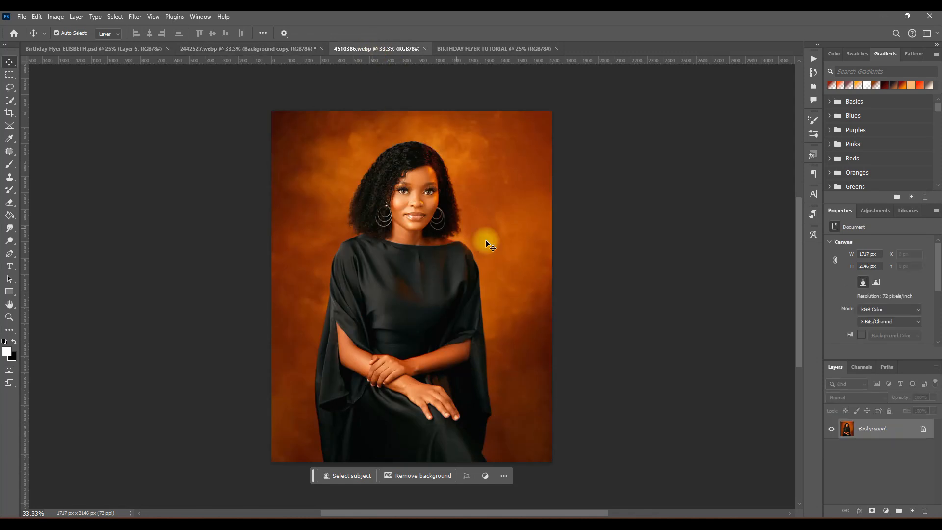
{"action": "left_click", "coordinate": [301, 47]}
{"action": "left_click_drag", "start_coordinate": [450, 393], "coordinate": [472, 49]}
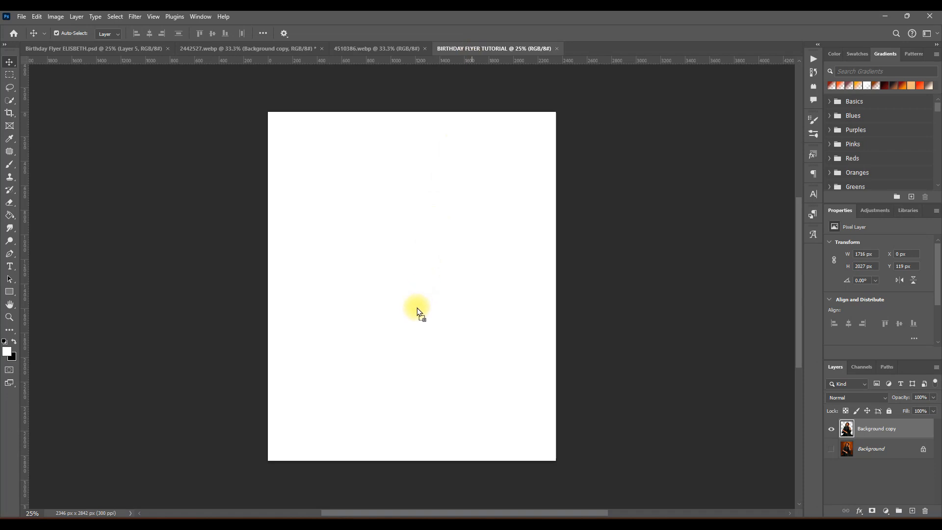
{"action": "left_click_drag", "start_coordinate": [417, 308], "coordinate": [417, 326]}
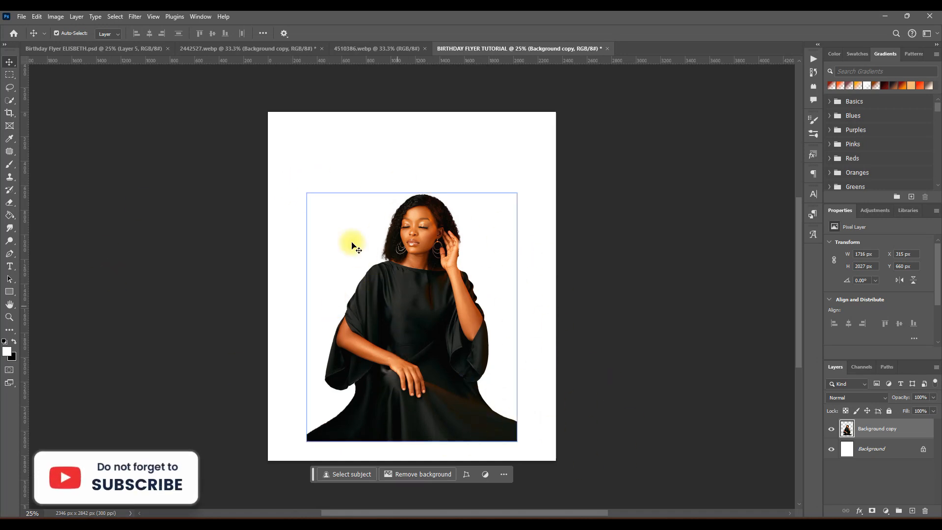
- Save the flyer as BIRTHDAY FLYER TUTORIAL in Photoshop format in the PSD folder, with Maximize Compatibility enabled
{"action": "left_click", "coordinate": [22, 17]}
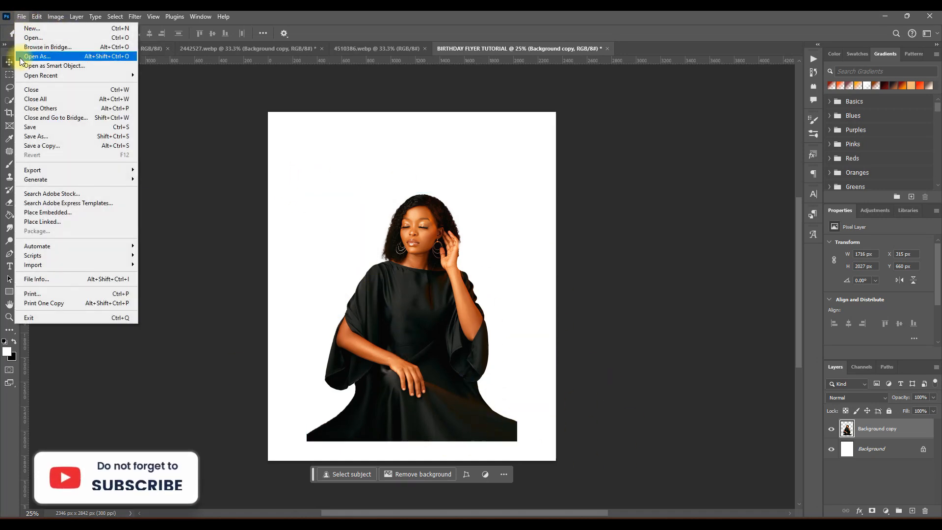
{"action": "left_click", "coordinate": [51, 128]}
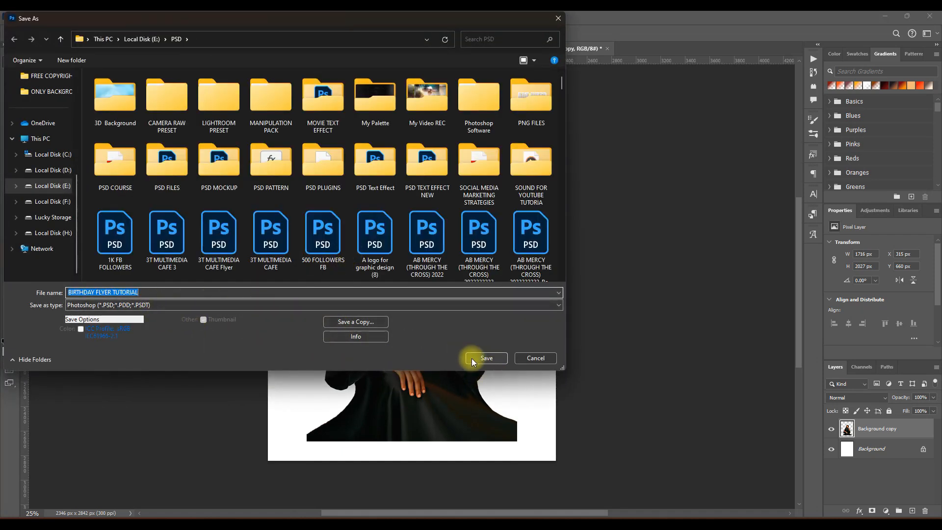
{"action": "left_click", "coordinate": [472, 359]}
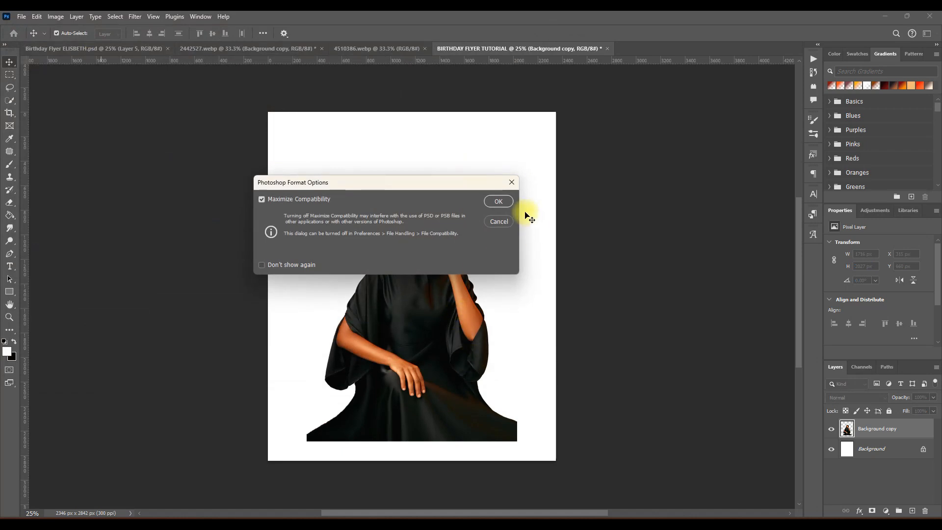
{"action": "left_click", "coordinate": [500, 201]}
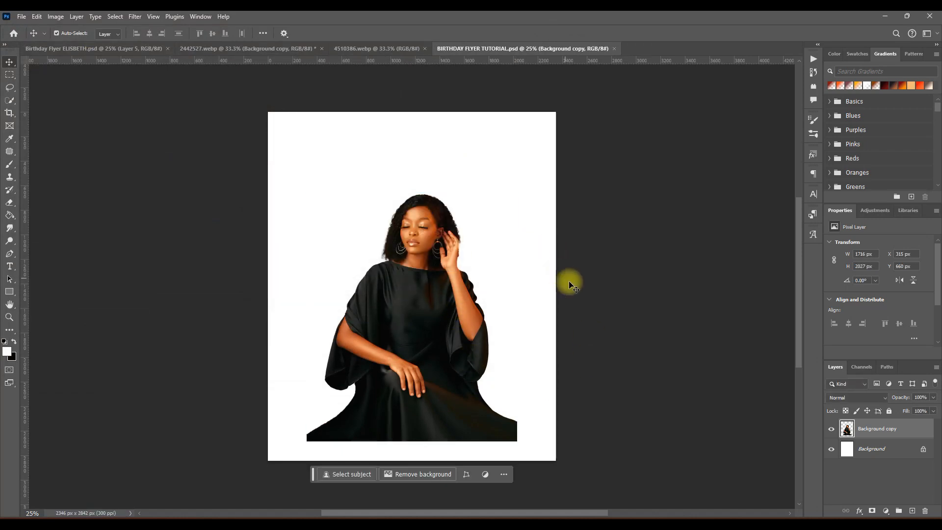
- Select the woman in 4510386.webp and output the selection through Select and Mask to a new layer with Decontaminate Colors enabled
{"action": "left_click", "coordinate": [353, 48]}
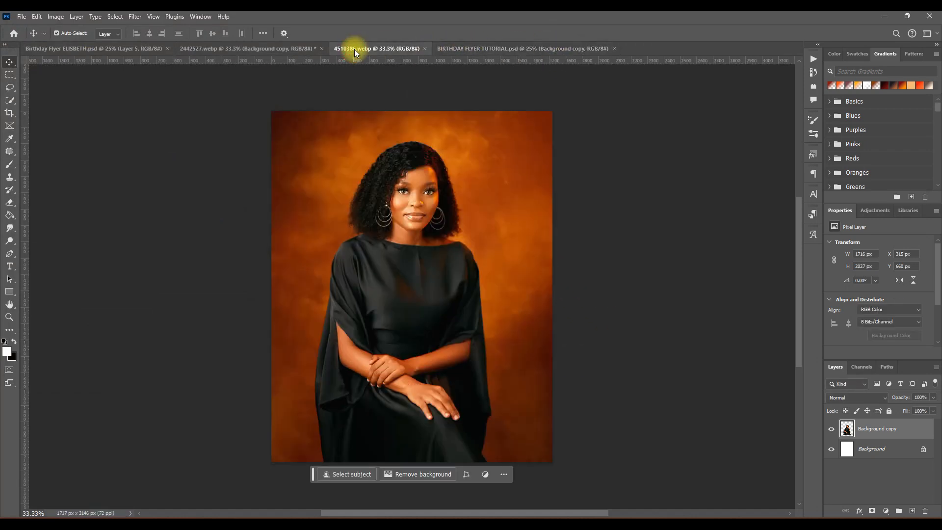
{"action": "left_click", "coordinate": [343, 476]}
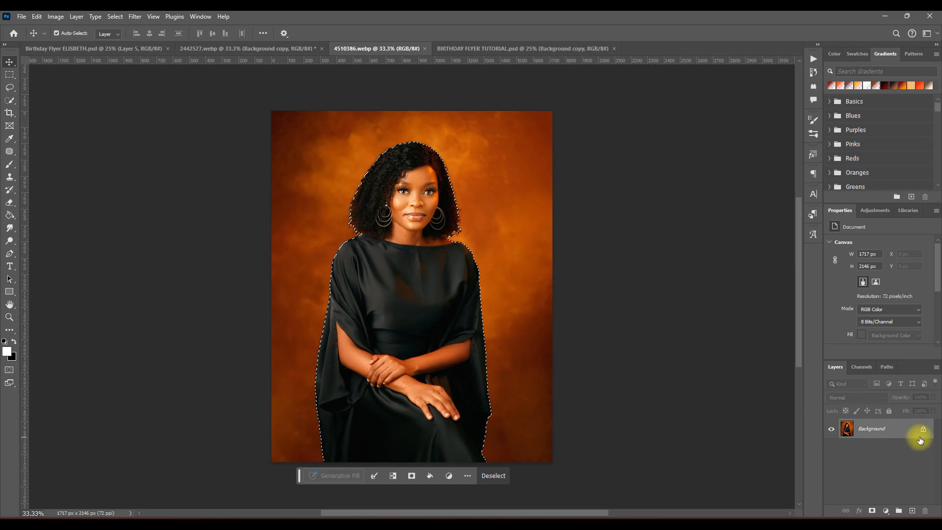
{"action": "left_click", "coordinate": [6, 102]}
{"action": "right_click", "coordinate": [6, 102]}
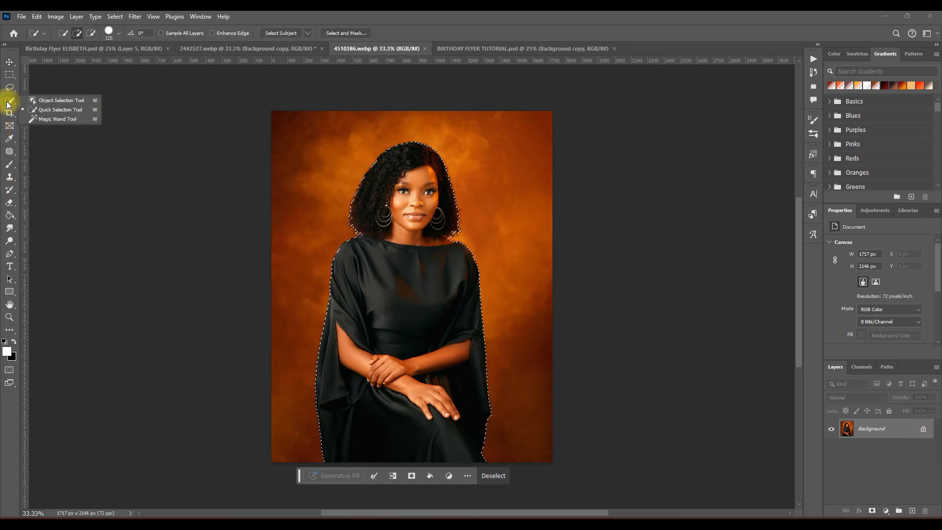
{"action": "left_click", "coordinate": [48, 110]}
{"action": "left_click", "coordinate": [333, 33]}
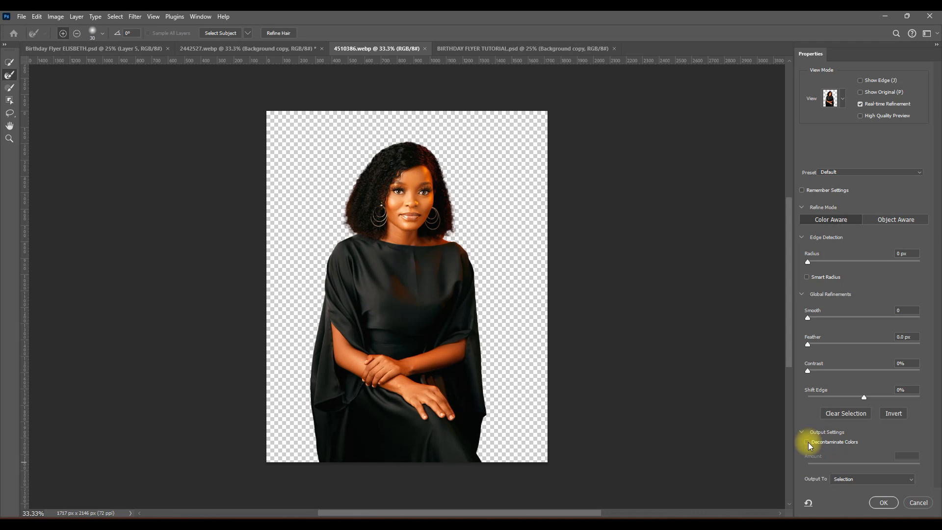
{"action": "left_click", "coordinate": [807, 442]}
{"action": "left_click", "coordinate": [843, 478]}
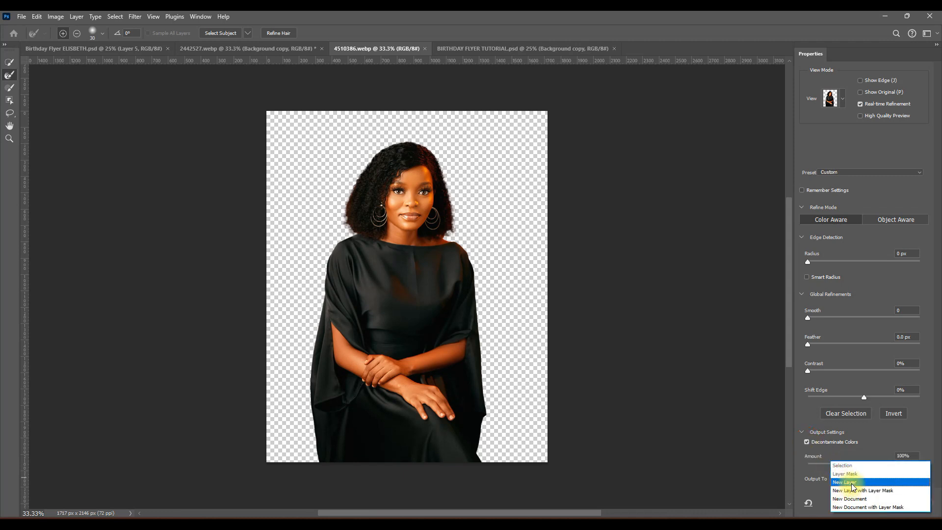
{"action": "left_click", "coordinate": [852, 482]}
{"action": "left_click", "coordinate": [883, 502]}
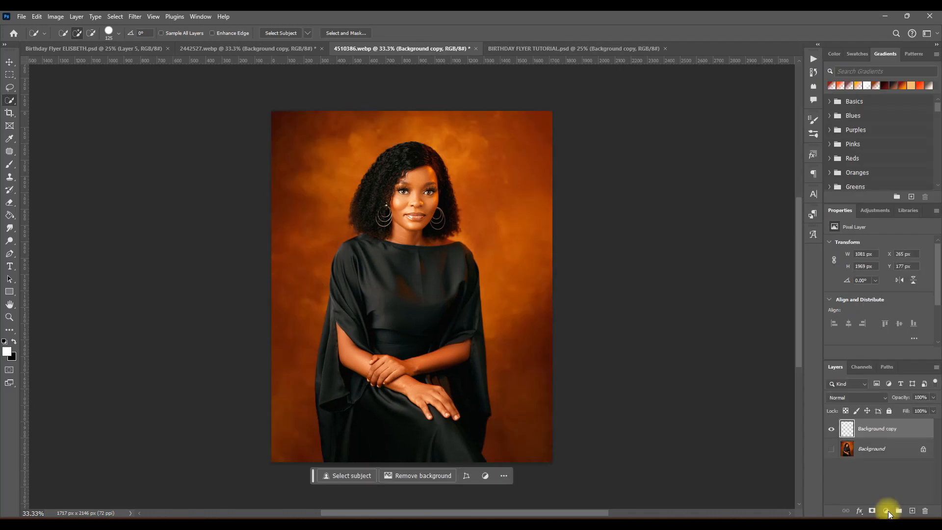
- Enhance the cut-out layer of 4510386.webp with the Topaz Photo AI filter on Autopilot settings and save it back to Photoshop
{"action": "left_click", "coordinate": [136, 17]}
{"action": "mouse_move", "coordinate": [187, 260]}
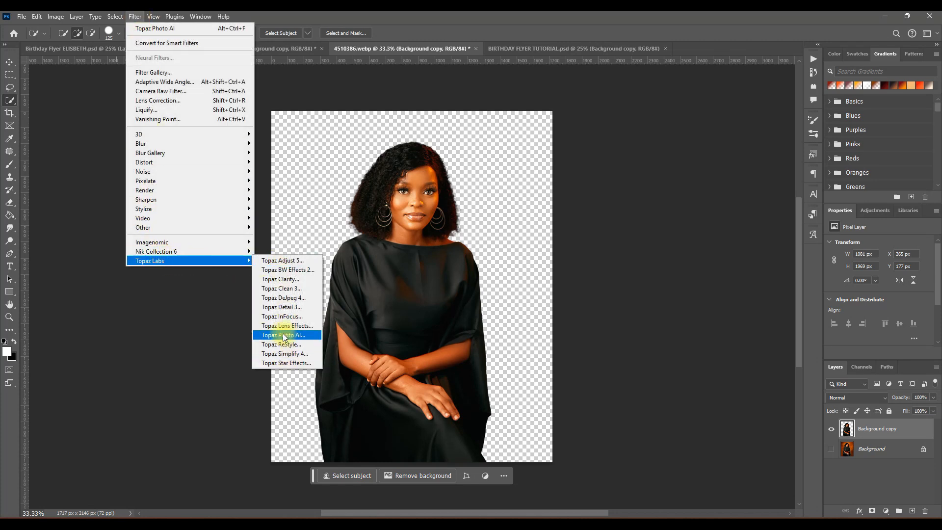
{"action": "left_click", "coordinate": [303, 338]}
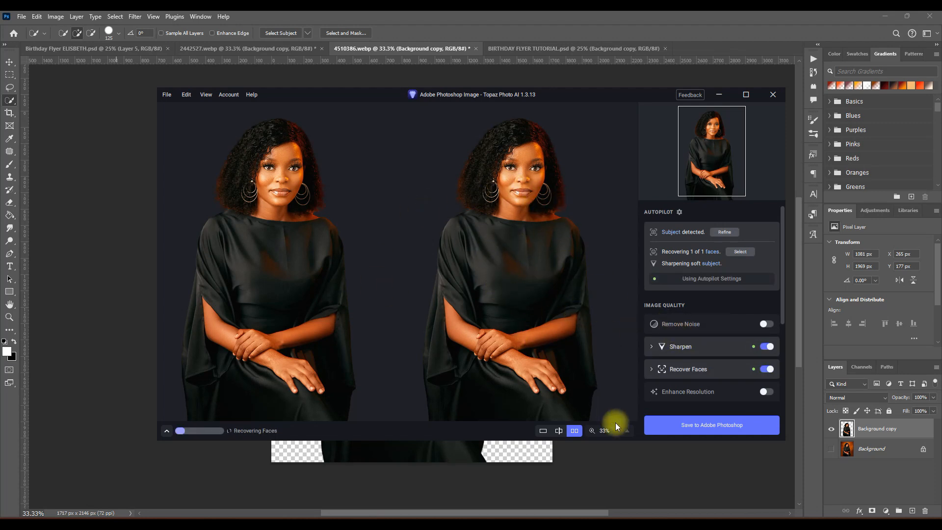
{"action": "left_click", "coordinate": [717, 429]}
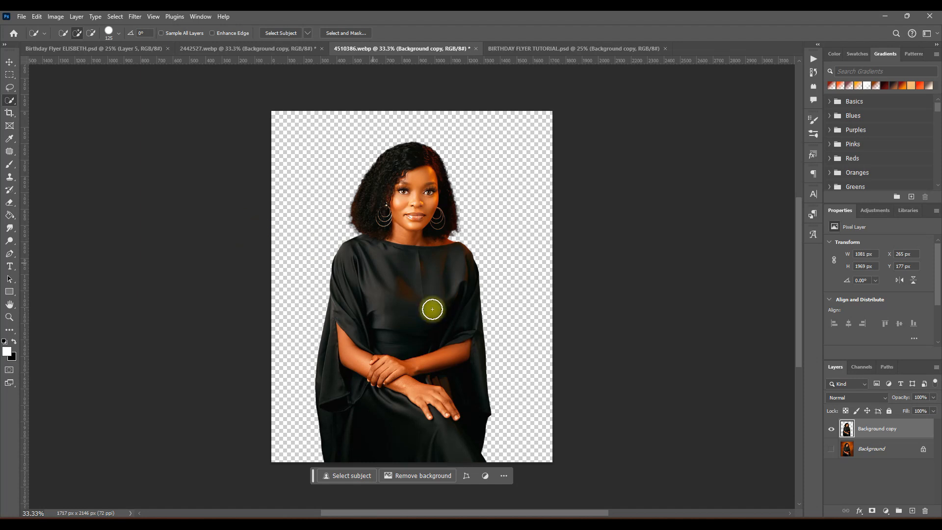
- Copy the cut-out woman from 4510386.webp into the BIRTHDAY FLYER TUTORIAL document with the Move tool, in front of the first portrait, and save the flyer
{"action": "left_click", "coordinate": [9, 62]}
{"action": "mouse_move", "coordinate": [400, 343]}
{"action": "left_mouse_down"}
{"action": "mouse_move", "coordinate": [353, 240]}
{"action": "mouse_move", "coordinate": [380, 142]}
{"action": "mouse_move", "coordinate": [481, 97]}
{"action": "mouse_move", "coordinate": [505, 46]}
{"action": "mouse_move", "coordinate": [400, 331]}
{"action": "mouse_move", "coordinate": [411, 337]}
{"action": "left_mouse_up"}
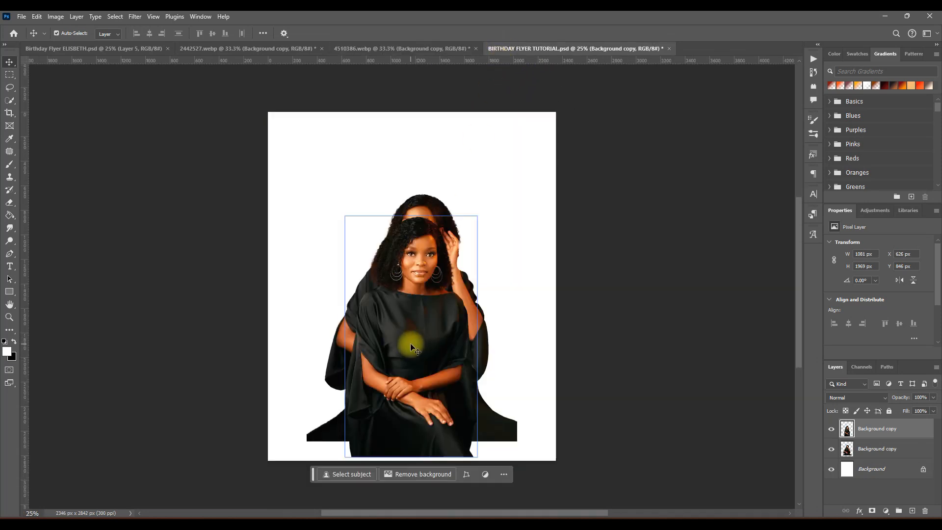
{"action": "key", "text": "ctrl"}
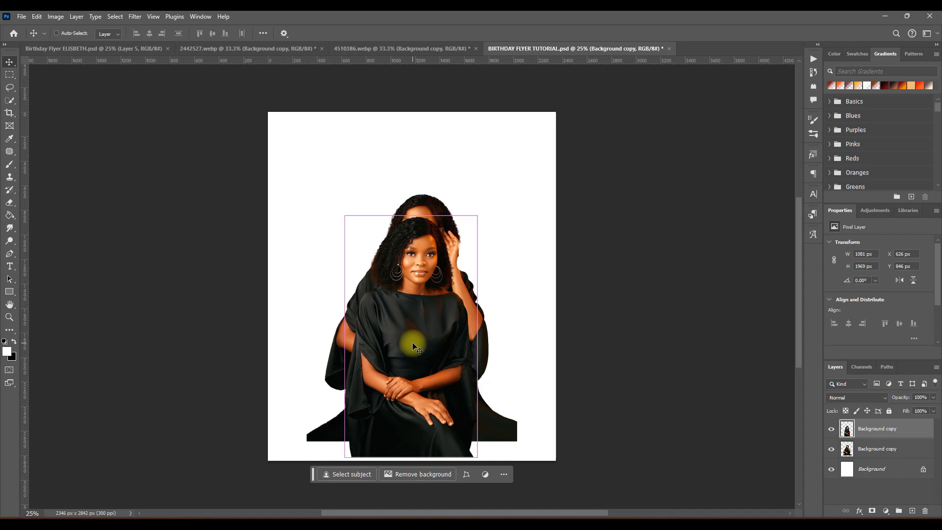
{"action": "key", "text": "ctrl+s"}
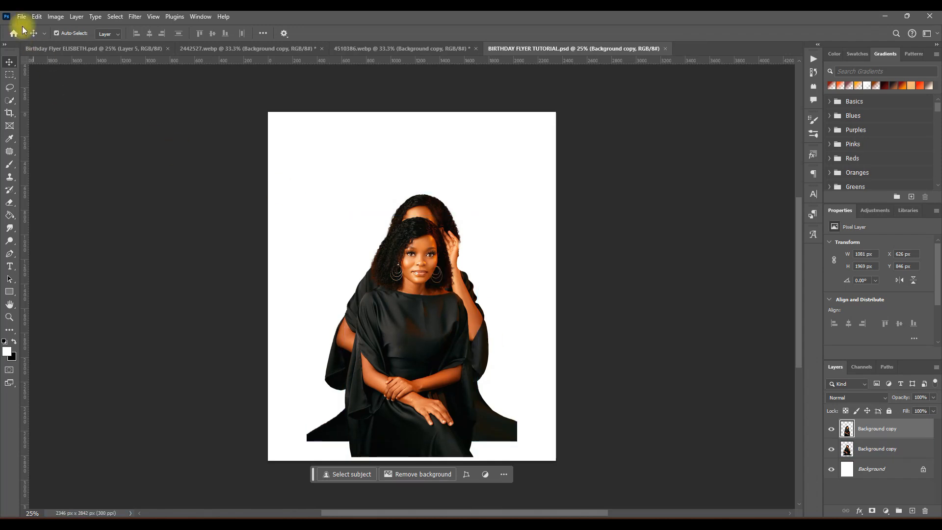
{"action": "left_click", "coordinate": [22, 16]}
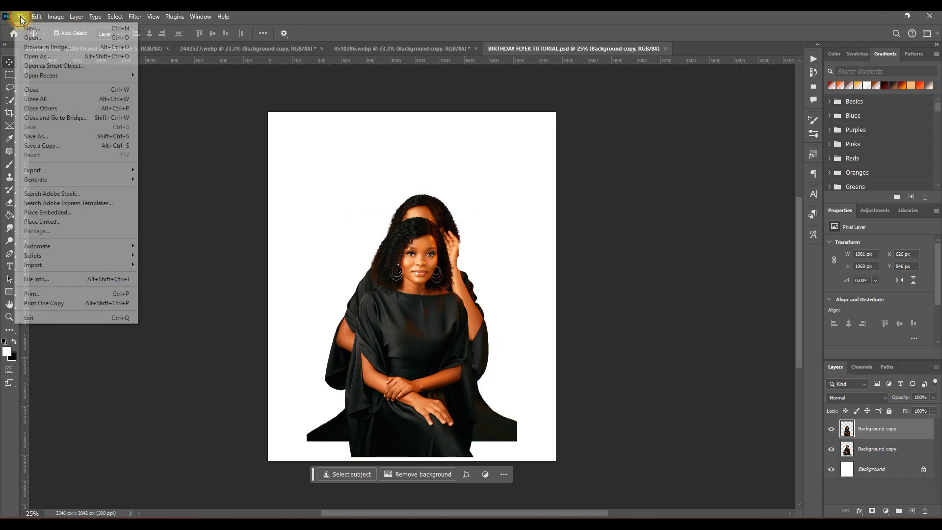
{"action": "left_click", "coordinate": [258, 16]}
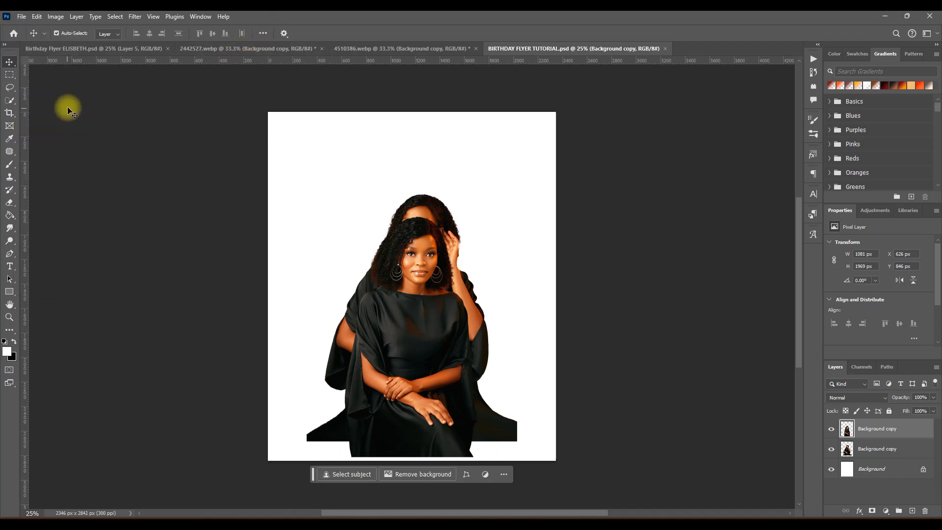
- Separate the two portraits, moving the front-facing woman to the canvas's lower right and the woman with closed eyes toward the left
{"action": "left_click", "coordinate": [469, 339]}
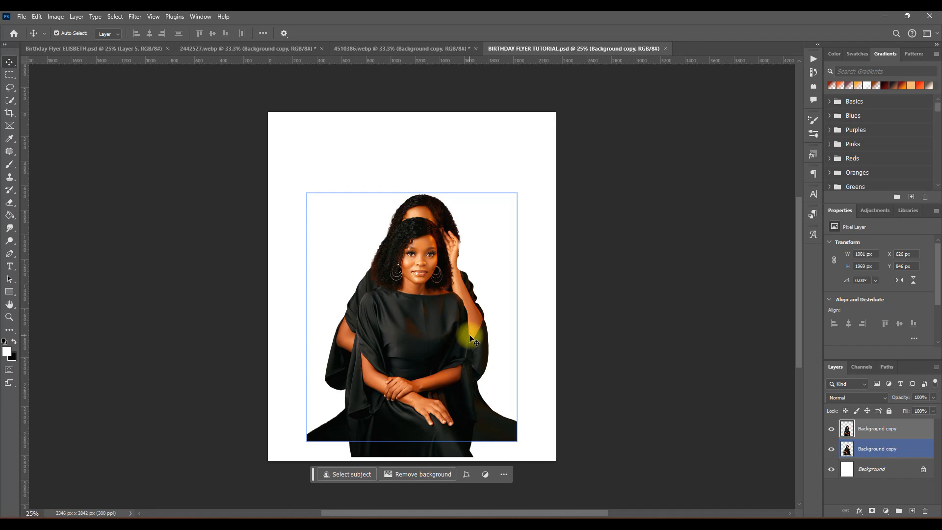
{"action": "left_click", "coordinate": [450, 283]}
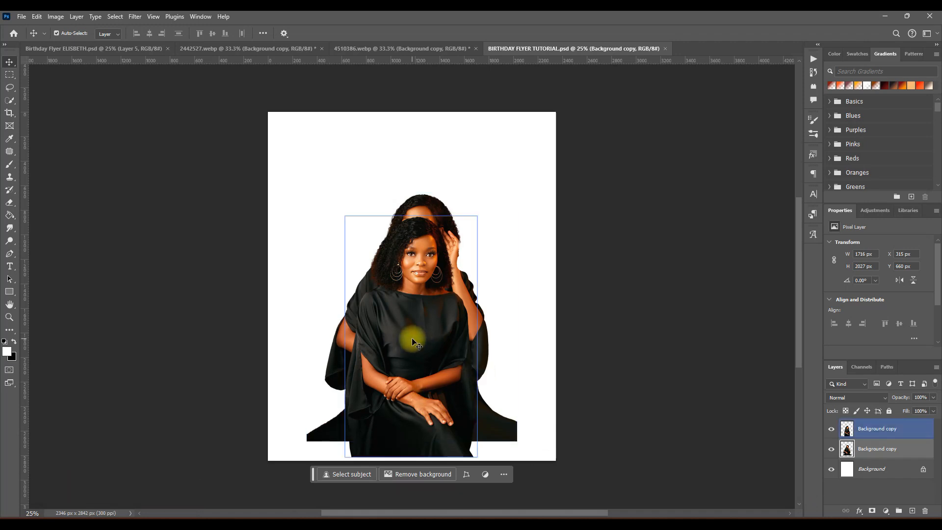
{"action": "left_click_drag", "start_coordinate": [399, 334], "coordinate": [474, 338]}
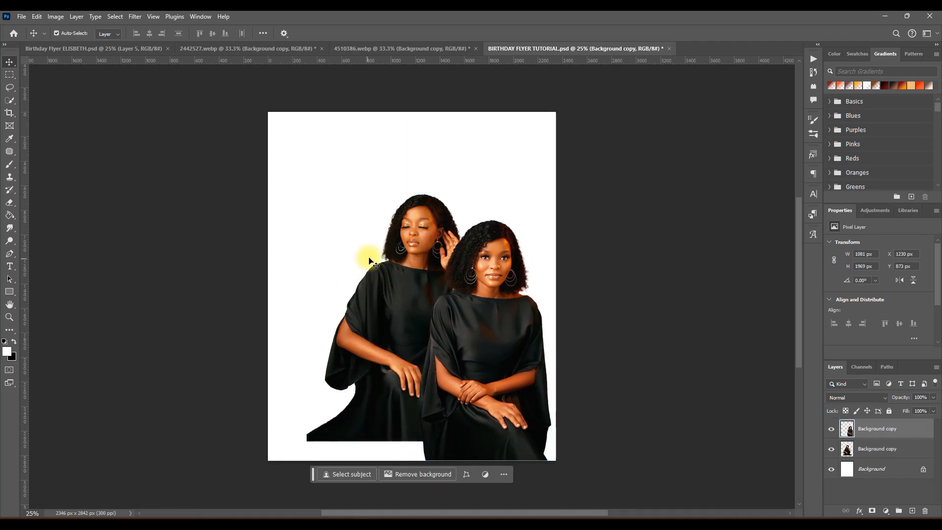
{"action": "left_click", "coordinate": [398, 261]}
{"action": "left_click_drag", "start_coordinate": [398, 262], "coordinate": [370, 237]}
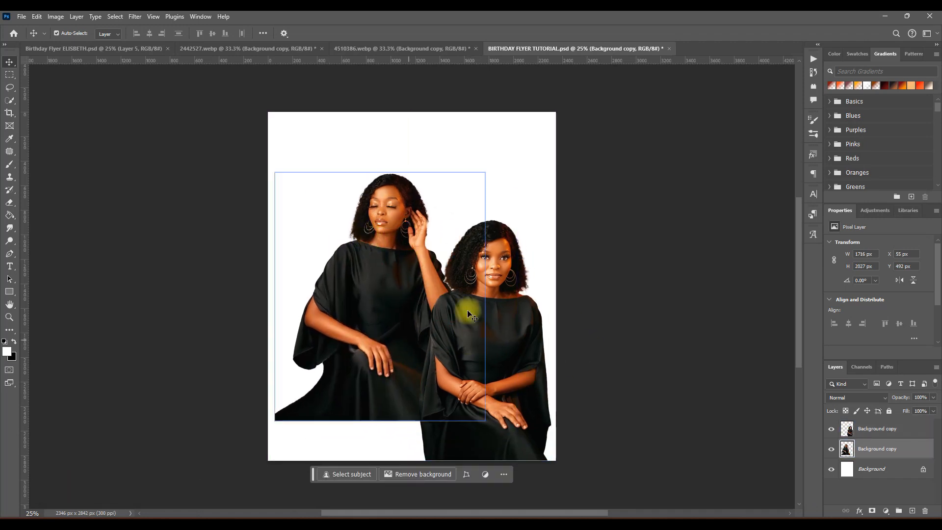
{"action": "left_click", "coordinate": [881, 434]}
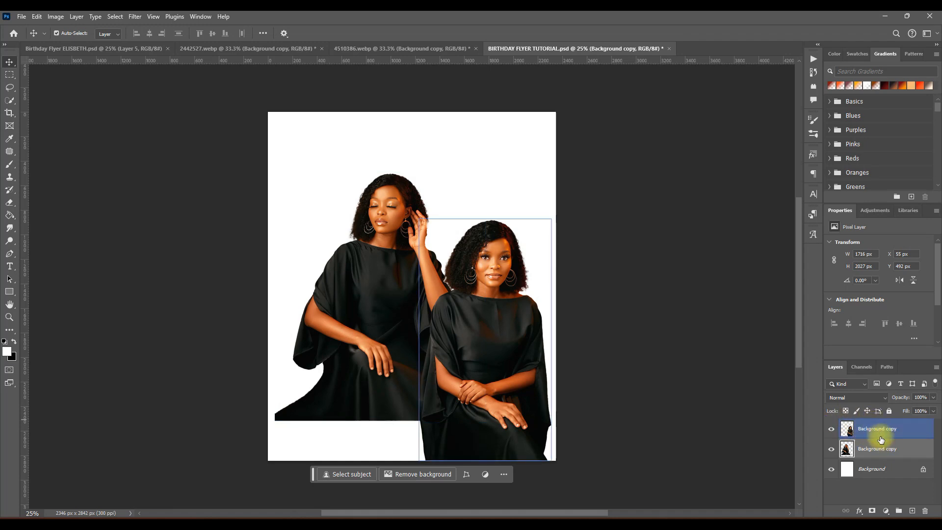
{"action": "left_click", "coordinate": [880, 447]}
{"action": "left_click", "coordinate": [868, 428]}
{"action": "left_click_drag", "start_coordinate": [399, 284], "coordinate": [406, 314]}
- Enlarge the portrait with closed eyes to about 131% and shift it down and right so its dress reaches the canvas's lower edge
{"action": "key", "text": "ctrl+t"}
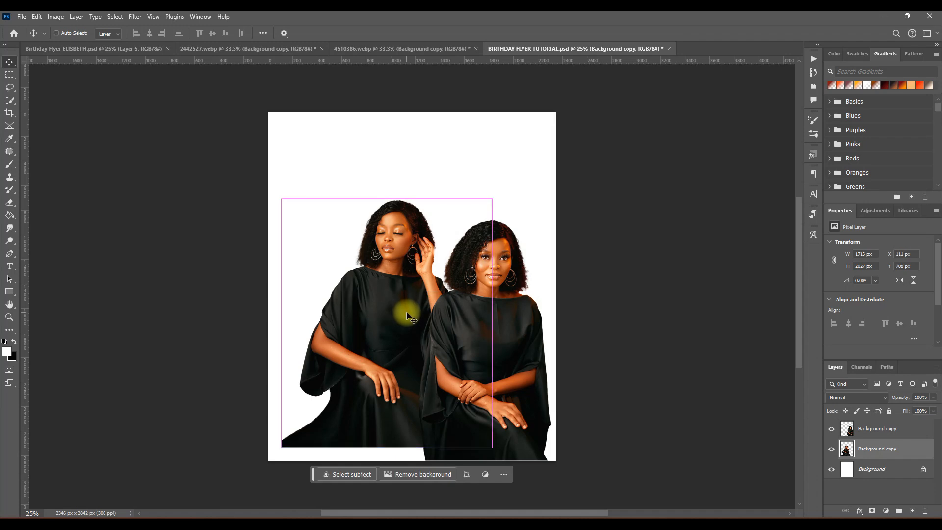
{"action": "left_click_drag", "start_coordinate": [387, 199], "coordinate": [404, 156]}
{"action": "left_click_drag", "start_coordinate": [403, 144], "coordinate": [406, 120]}
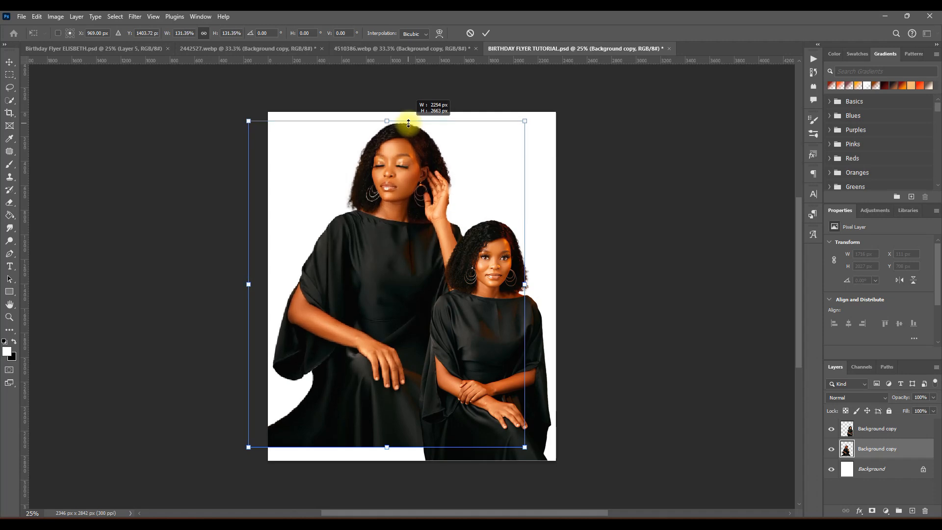
{"action": "left_click_drag", "start_coordinate": [382, 255], "coordinate": [410, 278]}
{"action": "left_click", "coordinate": [487, 33]}
- Fine-tune both portraits' positions, placing the smaller woman at about X 1205 px, Y 1009 px in the lower right, and save the flyer
{"action": "left_click_drag", "start_coordinate": [493, 356], "coordinate": [488, 375]}
{"action": "left_click", "coordinate": [441, 286]}
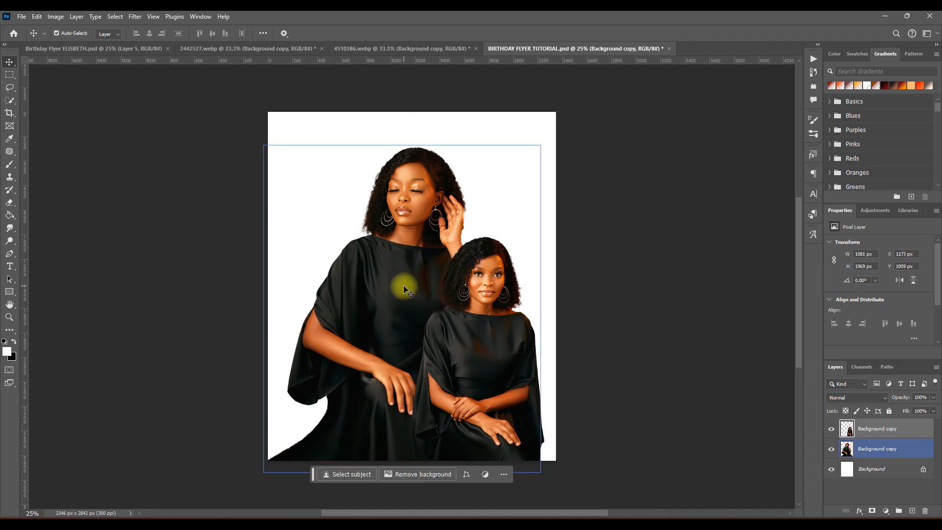
{"action": "left_click_drag", "start_coordinate": [403, 286], "coordinate": [398, 283]}
{"action": "left_click", "coordinate": [487, 393]}
{"action": "left_click_drag", "start_coordinate": [488, 393], "coordinate": [491, 376]}
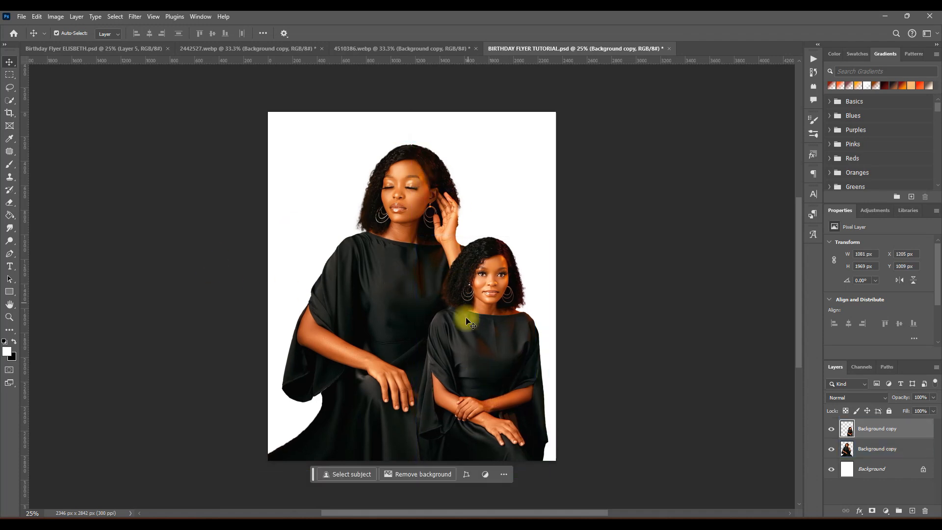
{"action": "key", "text": "ctrl+s"}
{"action": "left_click", "coordinate": [425, 296]}
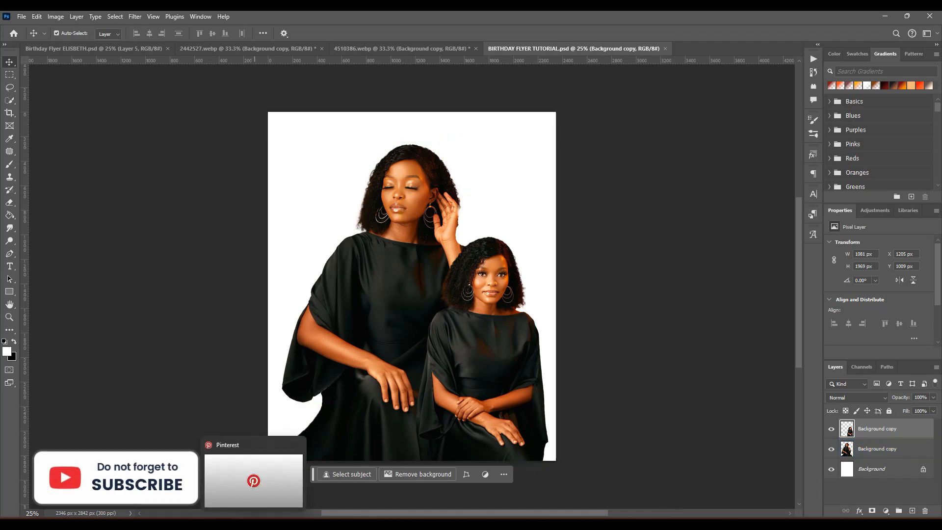
- Switch to Pinterest and copy the sunflower background image from the BG pin
{"action": "left_click", "coordinate": [254, 521]}
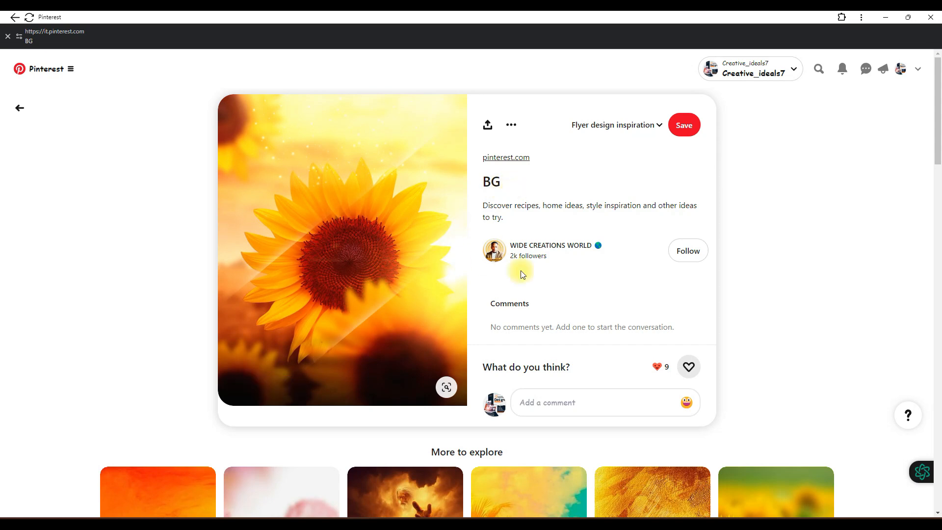
{"action": "right_click", "coordinate": [348, 199]}
{"action": "left_click", "coordinate": [320, 167]}
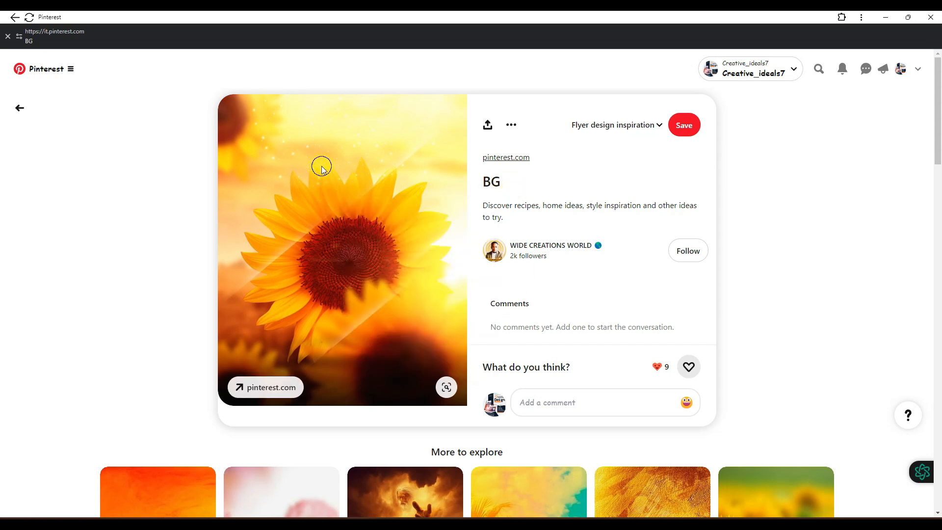
{"action": "right_click", "coordinate": [322, 165]}
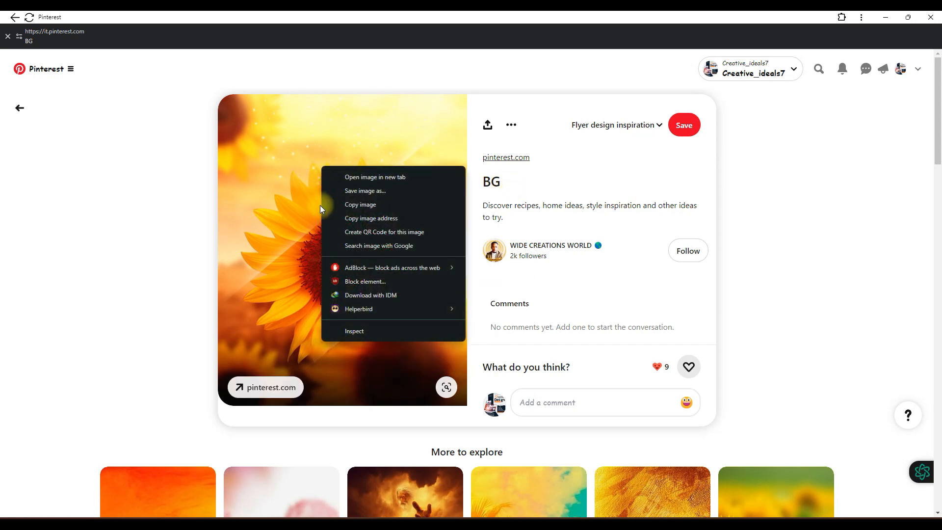
{"action": "left_click", "coordinate": [361, 205]}
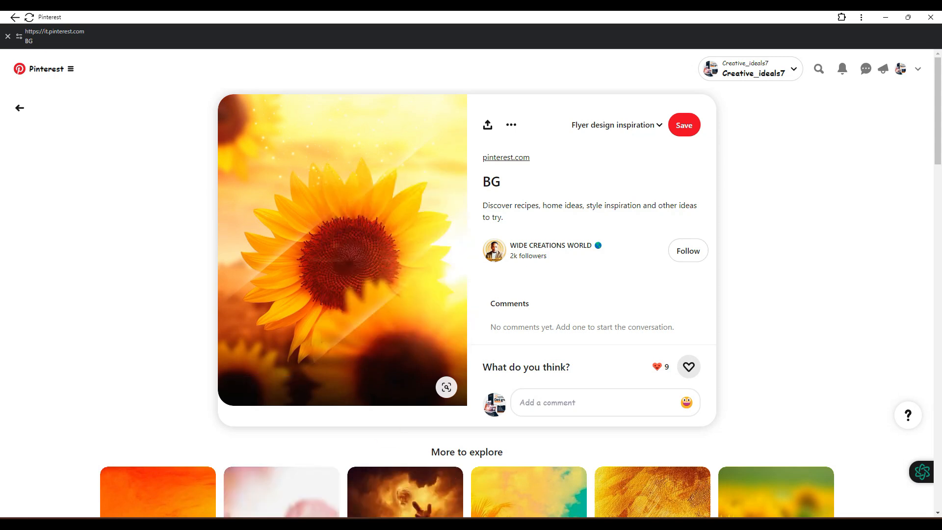
- Return to the flyer in Photoshop, unlock the white Background layer and paste the sunflower image directly above it
{"action": "left_click", "coordinate": [205, 521]}
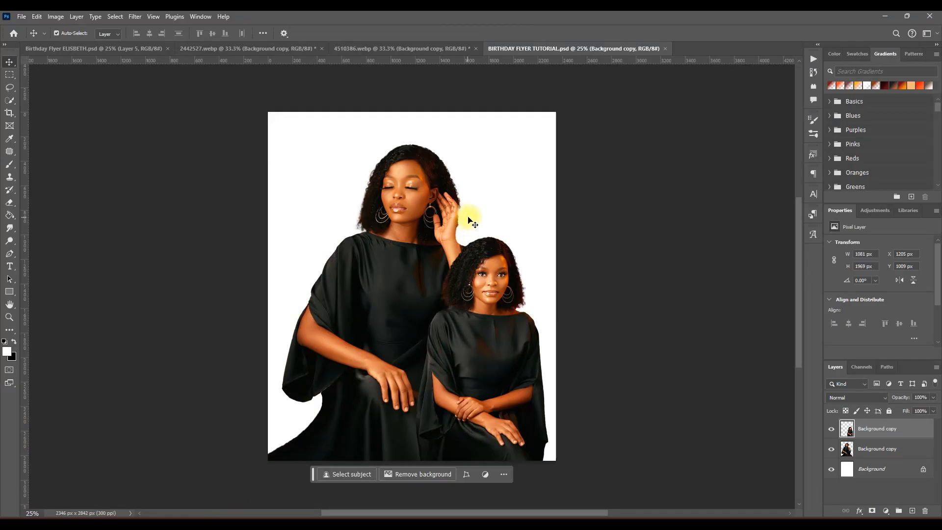
{"action": "left_click", "coordinate": [496, 188]}
{"action": "left_click", "coordinate": [923, 469]}
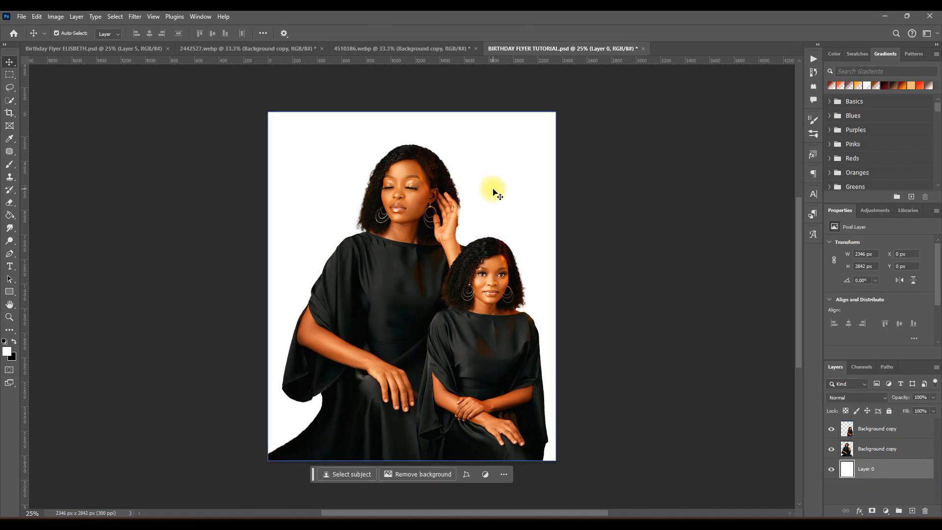
{"action": "key", "text": "ctrl"}
{"action": "key", "text": "ctrl+v"}
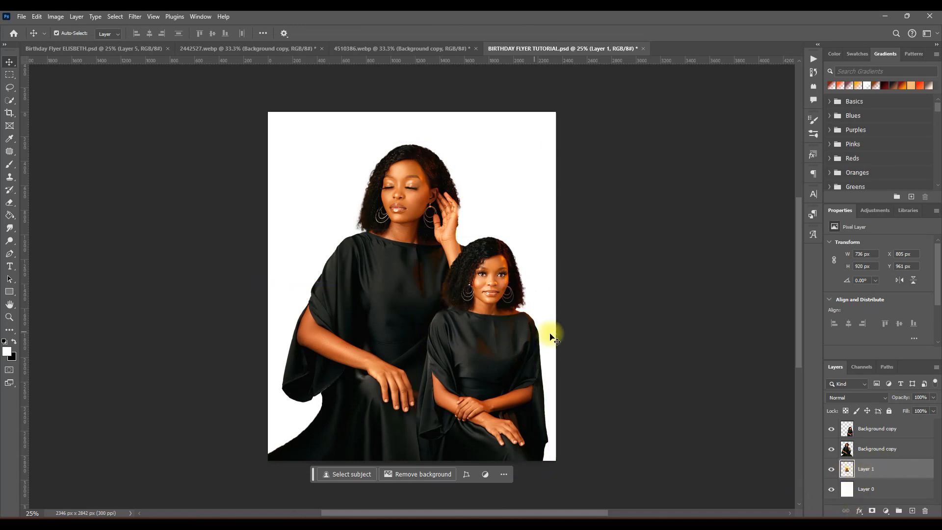
- Enlarge the sunflower image proportionally from its center to about 2556 × 3192 px so it overlaps every edge of the canvas
{"action": "key", "text": "ctrl+t"}
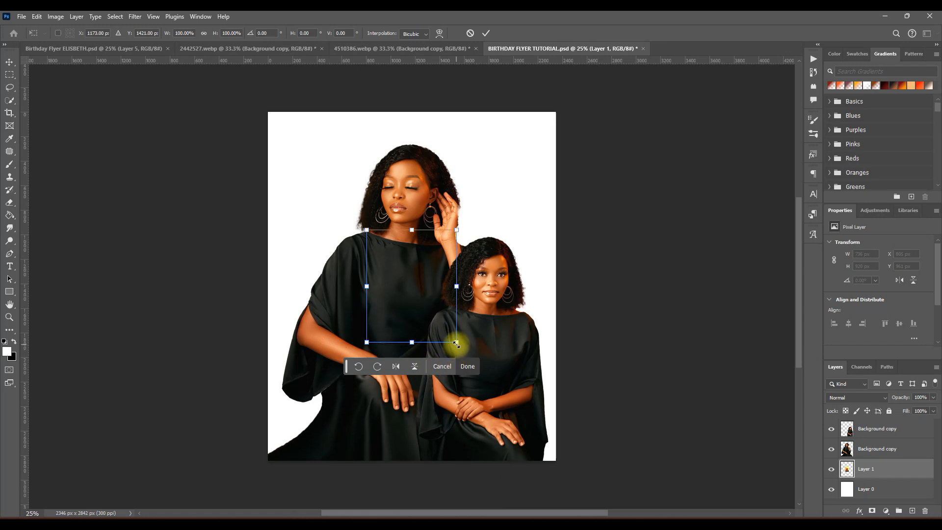
{"action": "left_click_drag", "start_coordinate": [456, 345], "coordinate": [591, 445]}
{"action": "left_click", "coordinate": [486, 35]}
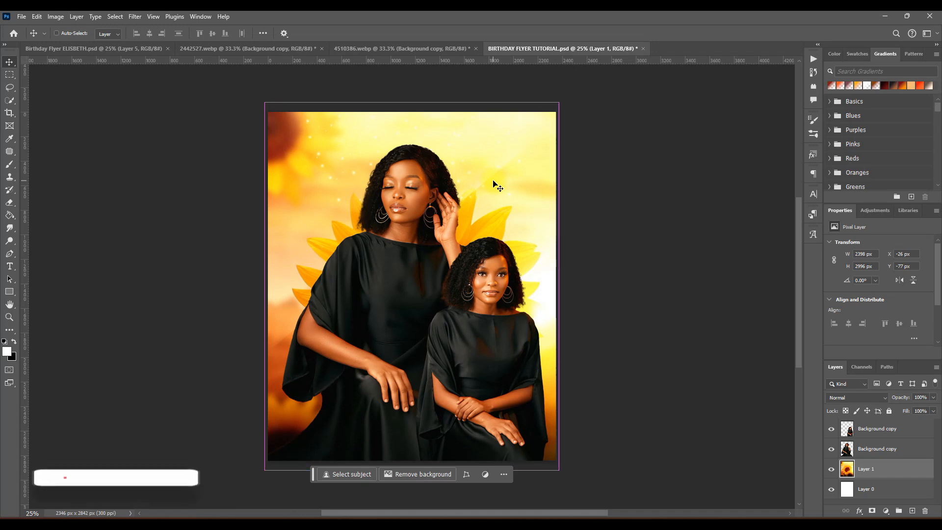
{"action": "key", "text": "ctrl+t"}
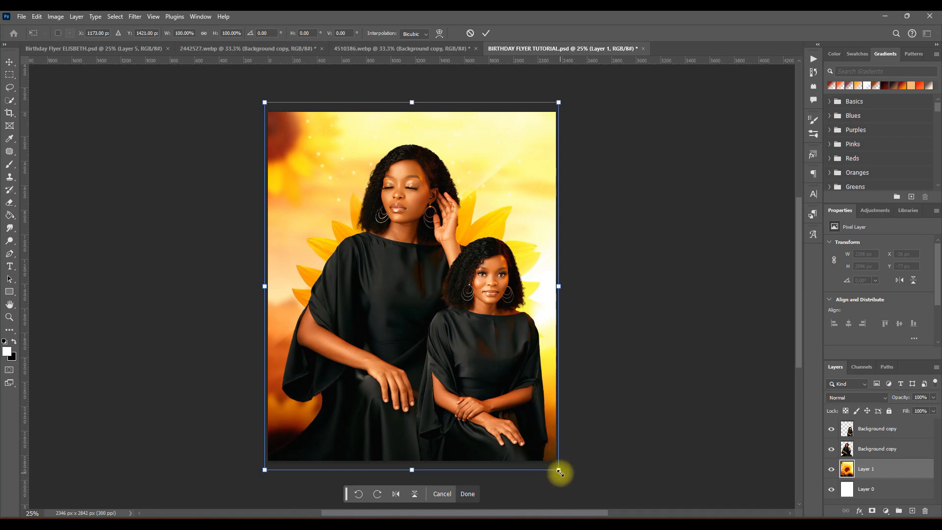
{"action": "mouse_move", "coordinate": [558, 471]}
{"action": "left_mouse_down"}
{"action": "mouse_move", "coordinate": [606, 499]}
{"action": "mouse_move", "coordinate": [575, 477]}
{"action": "left_mouse_up"}
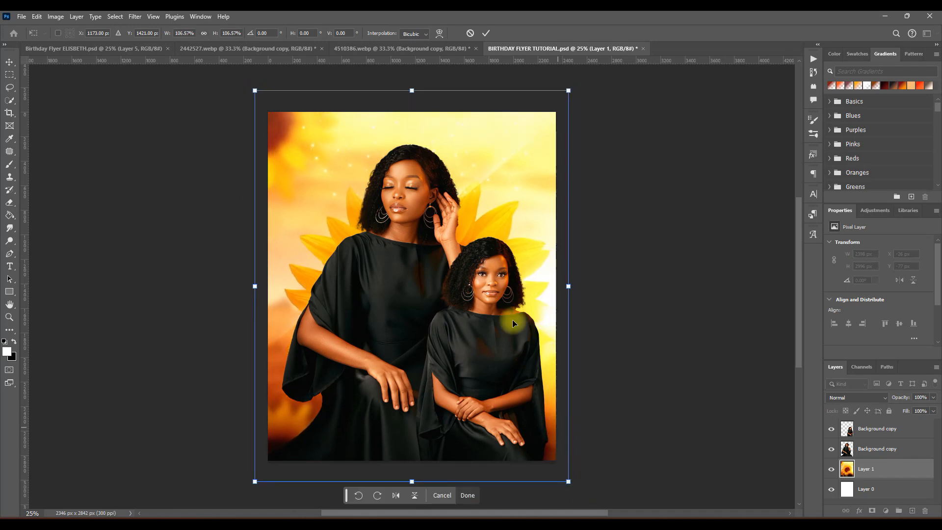
{"action": "left_click", "coordinate": [485, 33]}
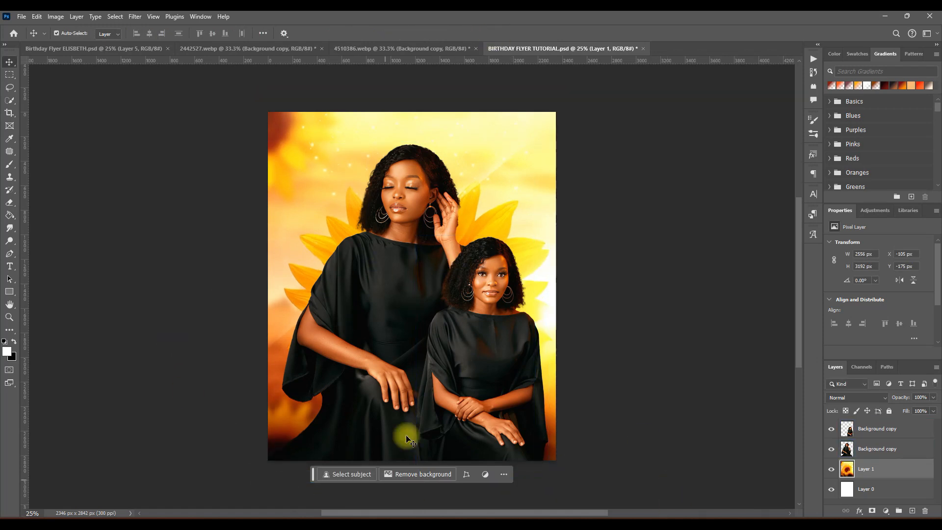
{"action": "left_click", "coordinate": [448, 444]}
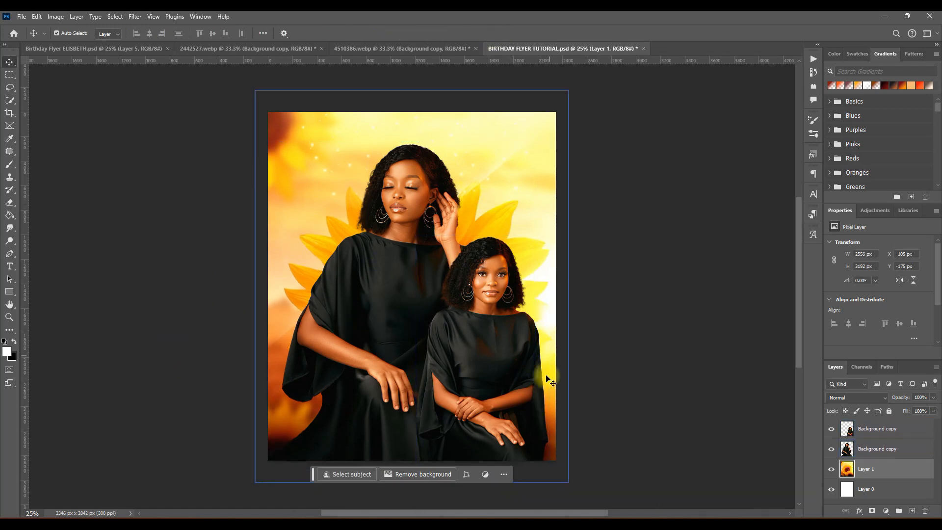
- Examine the finished reference flyer Birthday Flyer ELISBETH.psd for its composition, and return to BIRTHDAY FLYER TUTORIAL.psd
{"action": "left_click", "coordinate": [95, 51]}
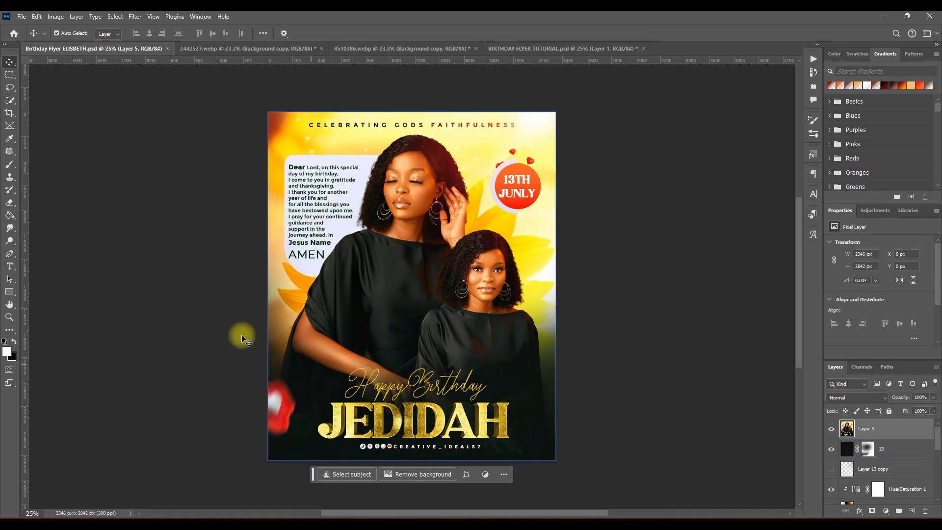
{"action": "left_click", "coordinate": [454, 265]}
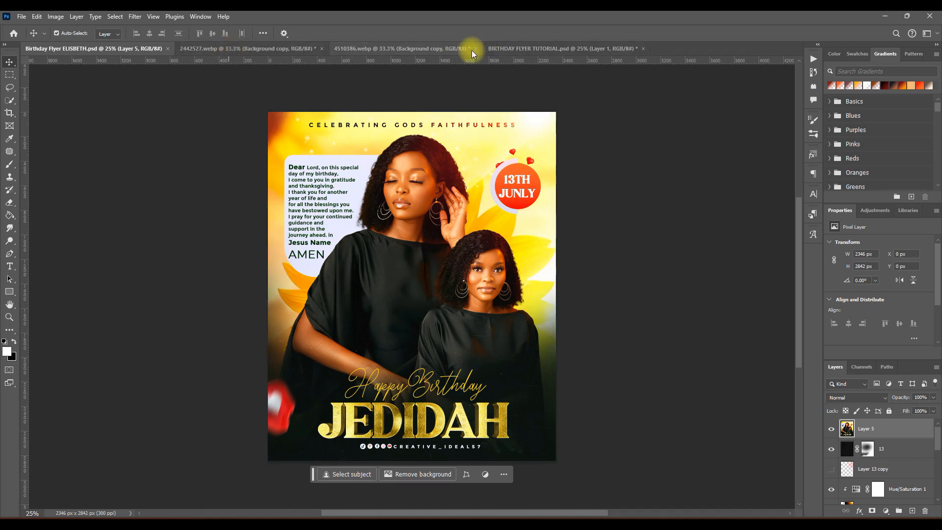
{"action": "left_click", "coordinate": [532, 49]}
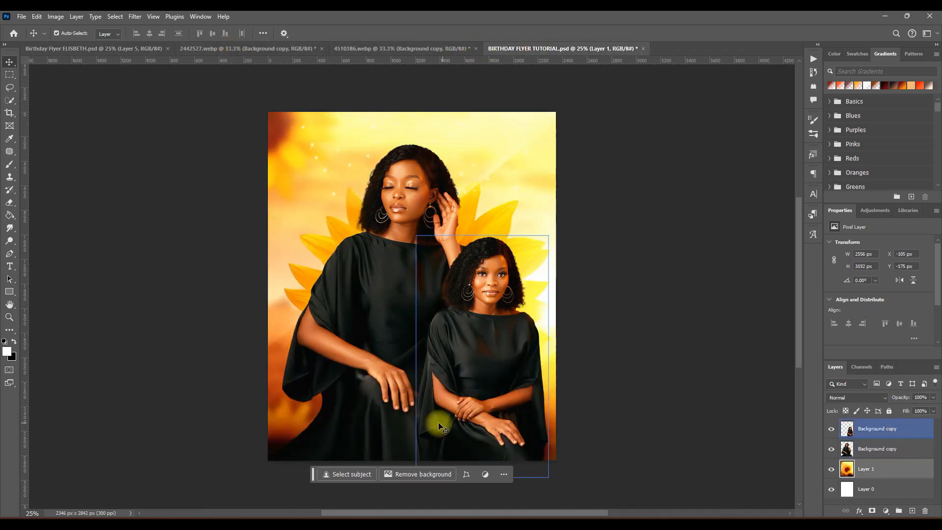
- Group the white base layer with the sunflower layer and name the group BG
{"action": "left_click", "coordinate": [865, 491]}
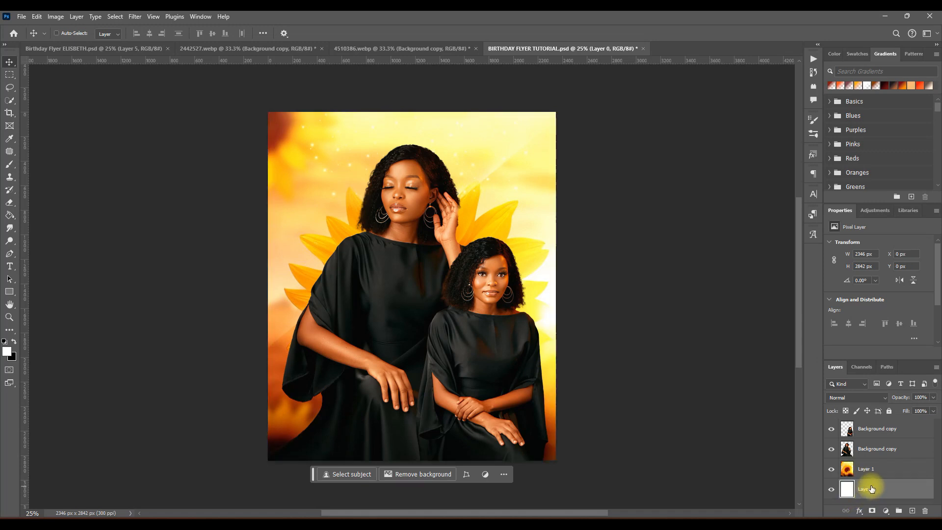
{"action": "left_click", "coordinate": [872, 476], "text": "ctrl"}
{"action": "key", "text": "ctrl+g"}
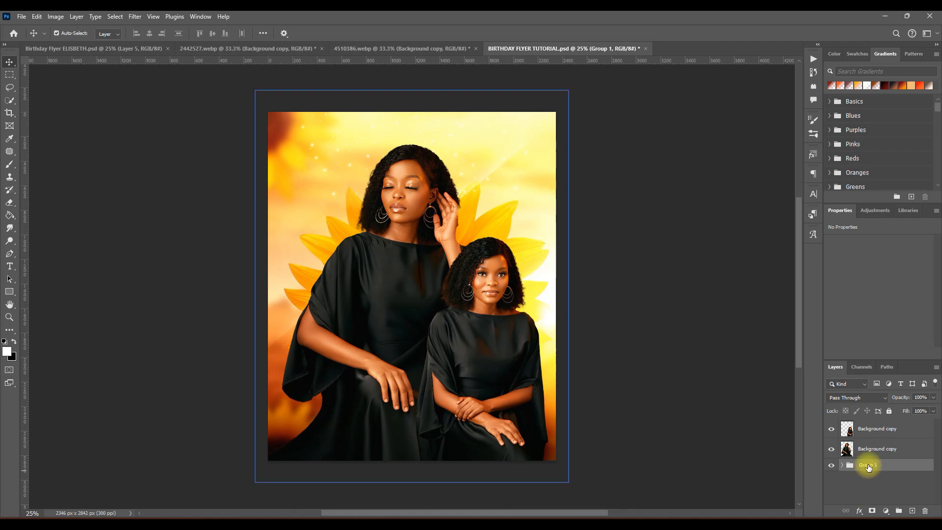
{"action": "double_click", "coordinate": [868, 469]}
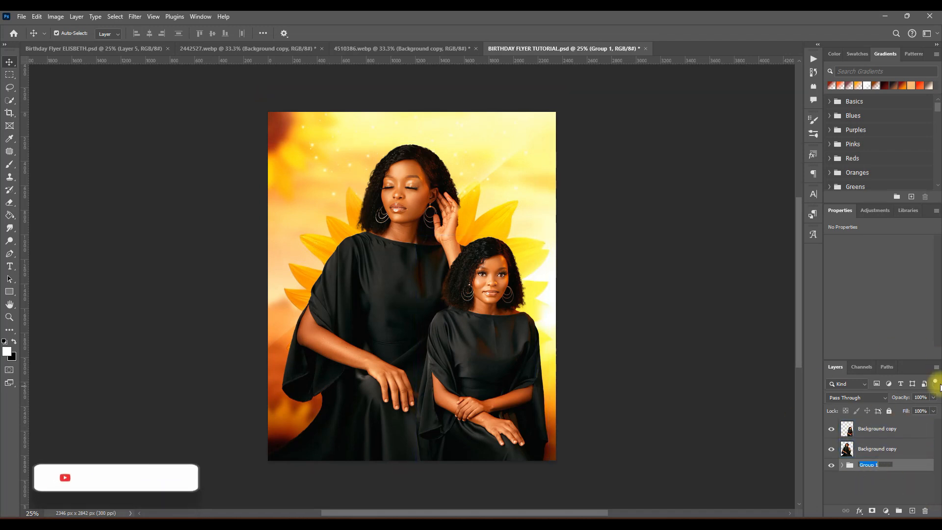
{"action": "left_click", "coordinate": [874, 449]}
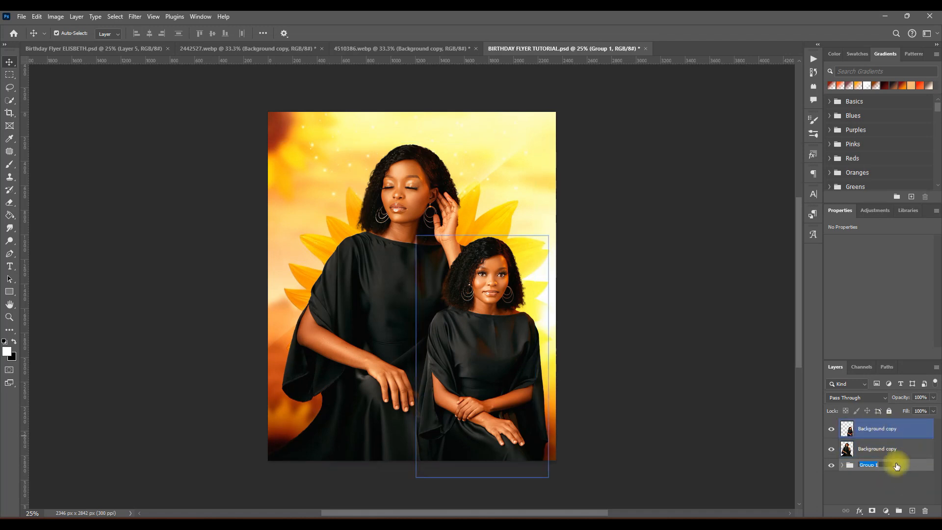
{"action": "left_click", "coordinate": [884, 463]}
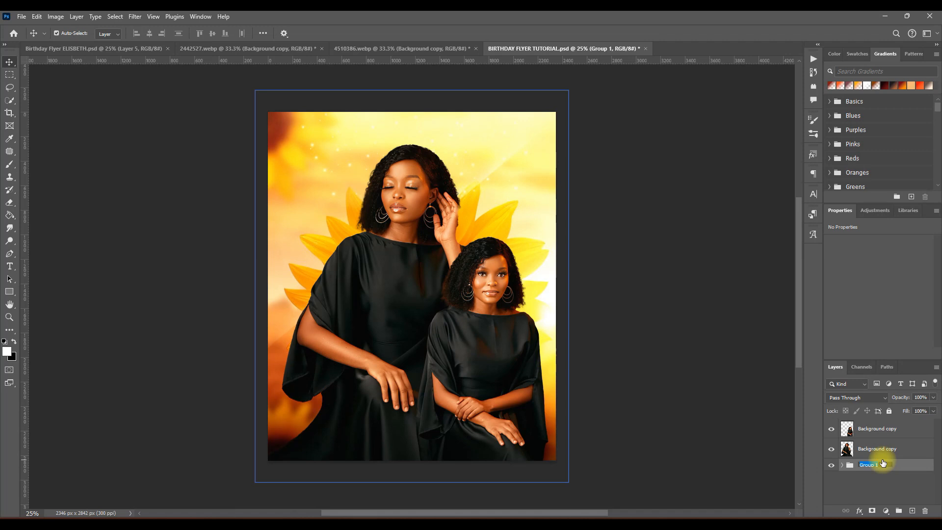
{"action": "type", "text": "BG"}
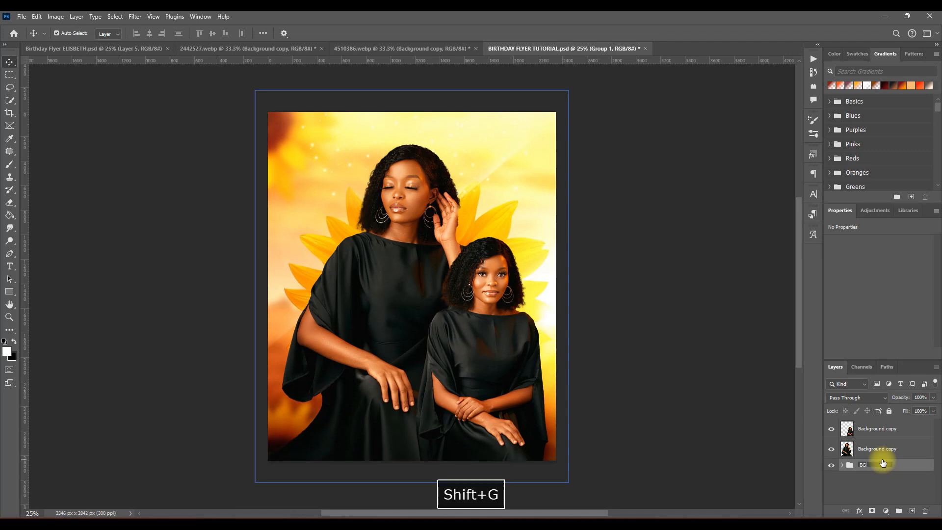
{"action": "key", "text": "Return"}
- Group the two portrait layers, name the group IMAGE, and save the flyer
{"action": "left_click", "coordinate": [900, 448]}
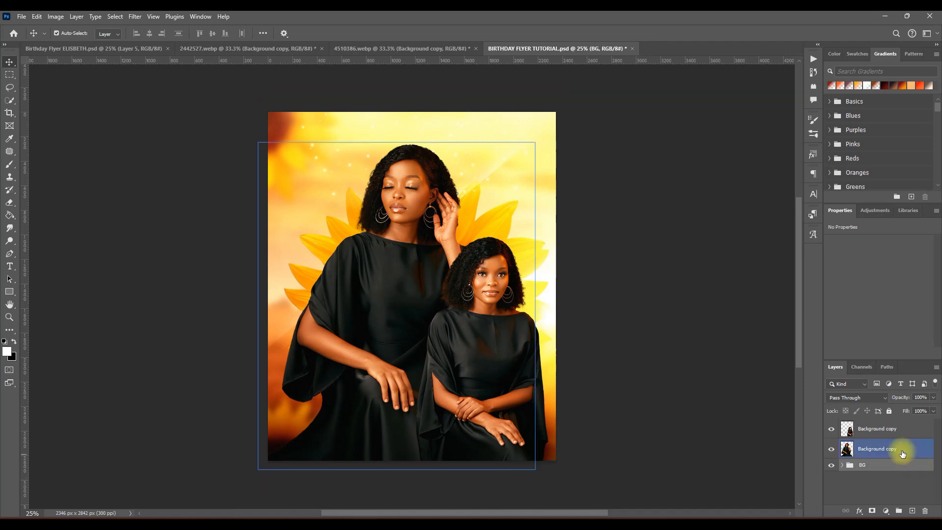
{"action": "left_click", "coordinate": [885, 430], "text": "ctrl"}
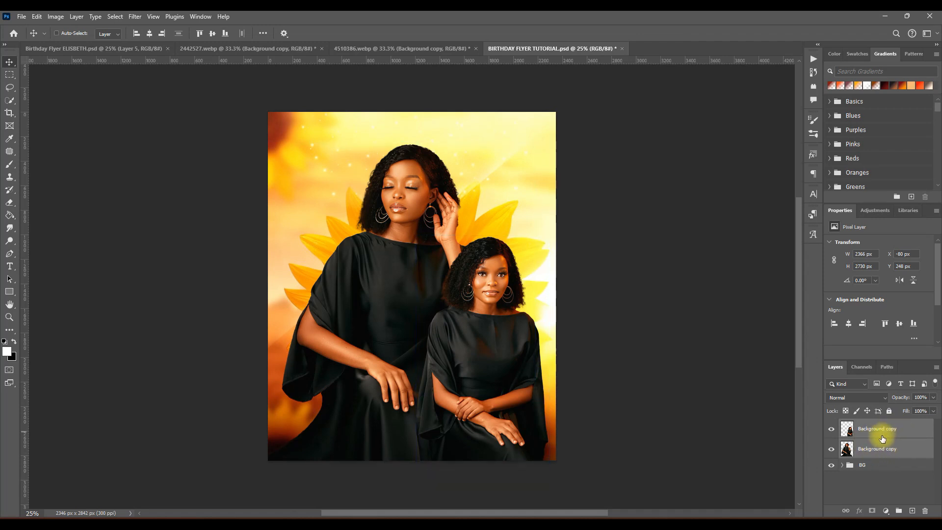
{"action": "key", "text": "ctrl+g"}
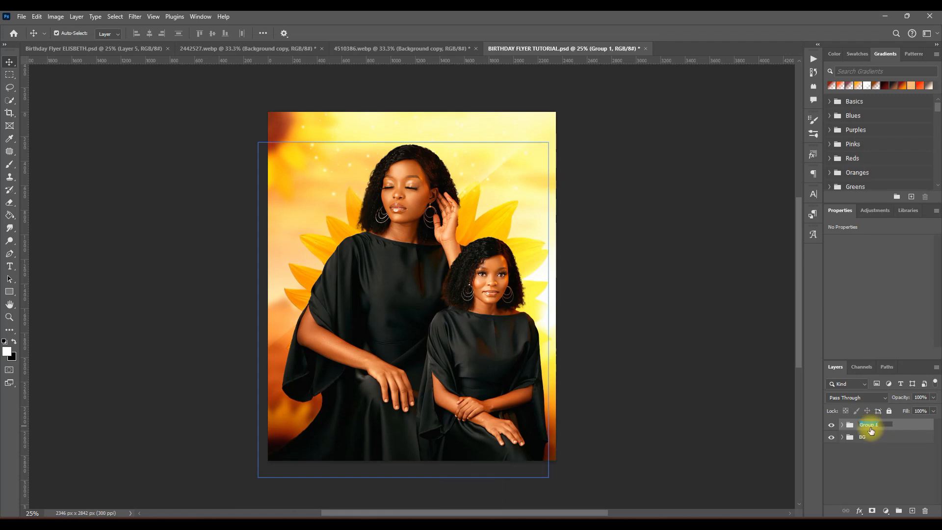
{"action": "type", "text": "IMAGE"}
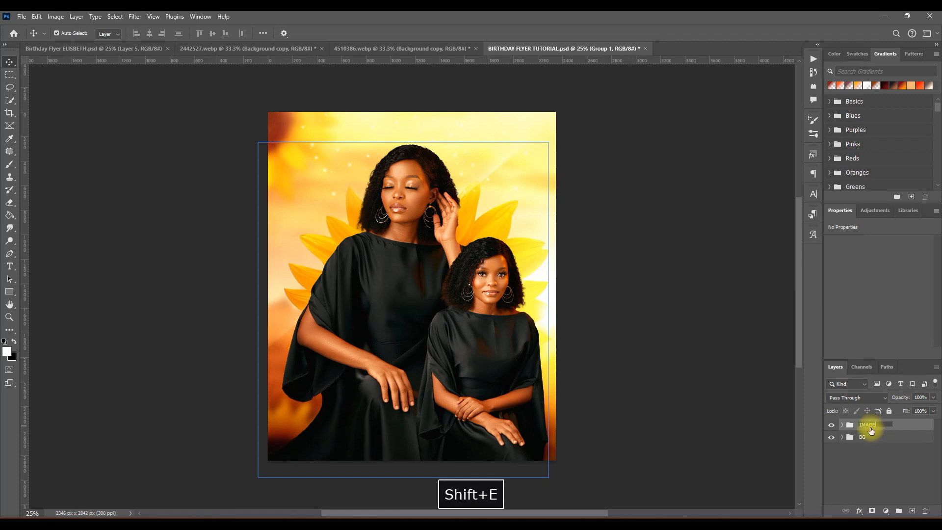
{"action": "key", "text": "Return"}
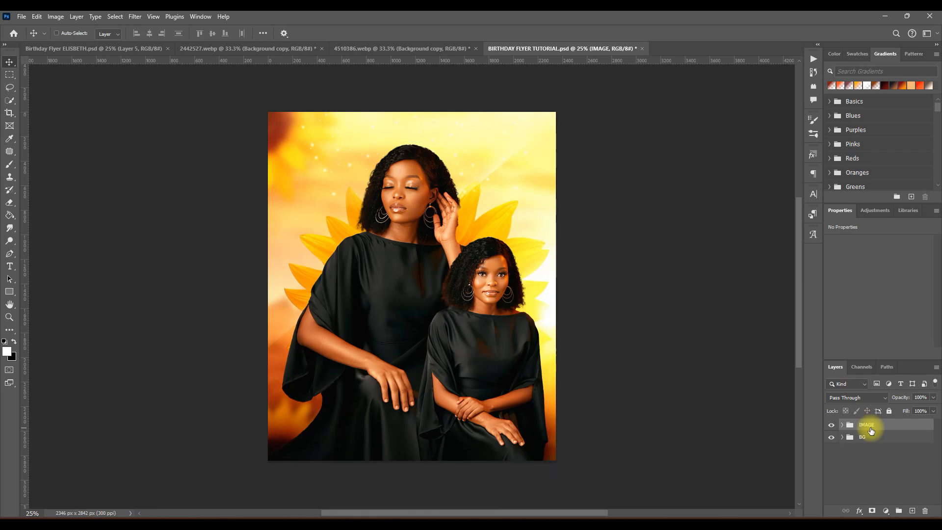
{"action": "key", "text": "ctrl+s"}
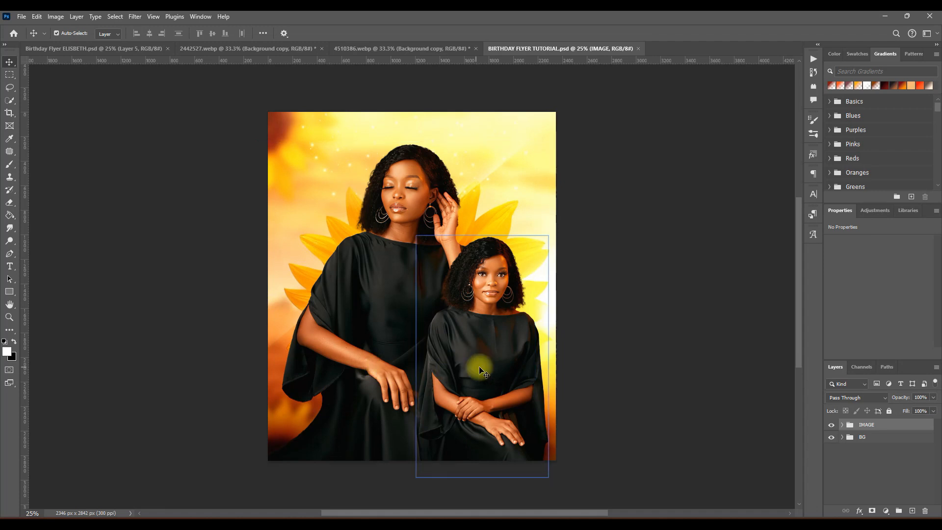
{"action": "left_click", "coordinate": [886, 511]}
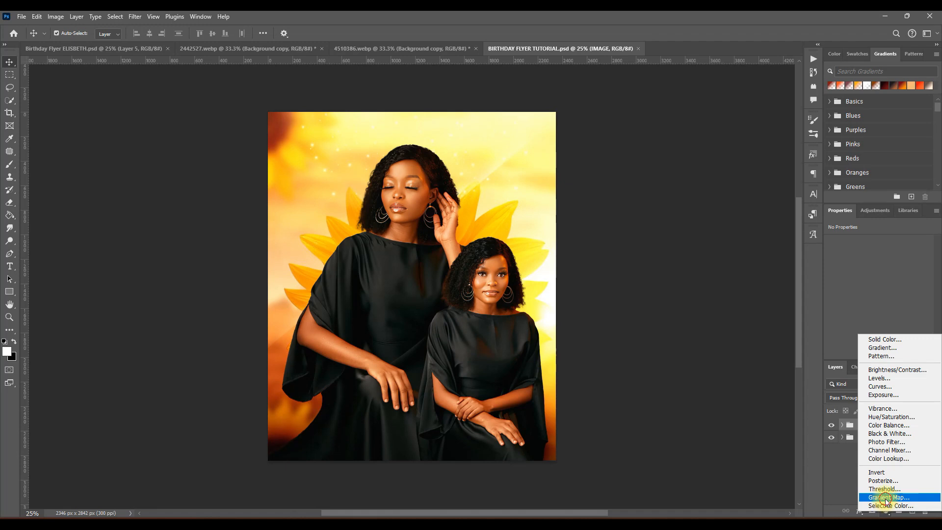
{"action": "left_click", "coordinate": [887, 506]}
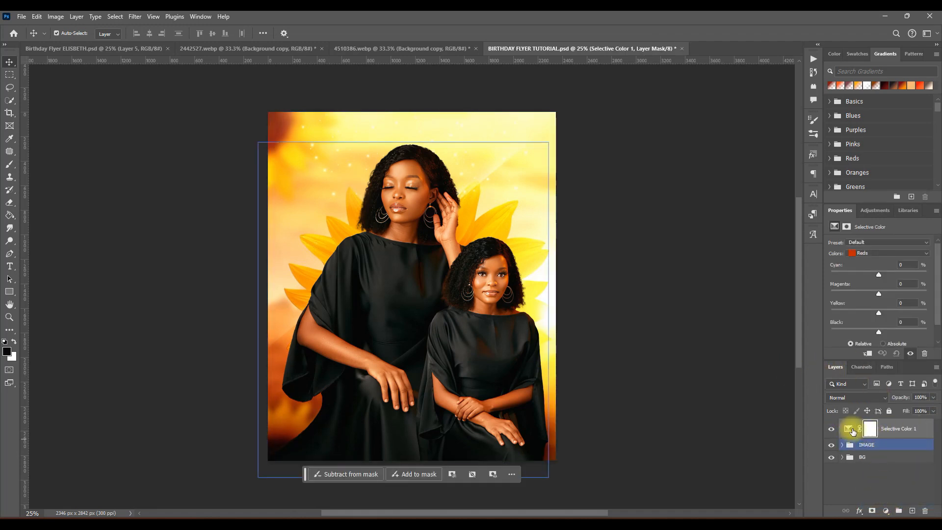
{"action": "left_click", "coordinate": [890, 449]}
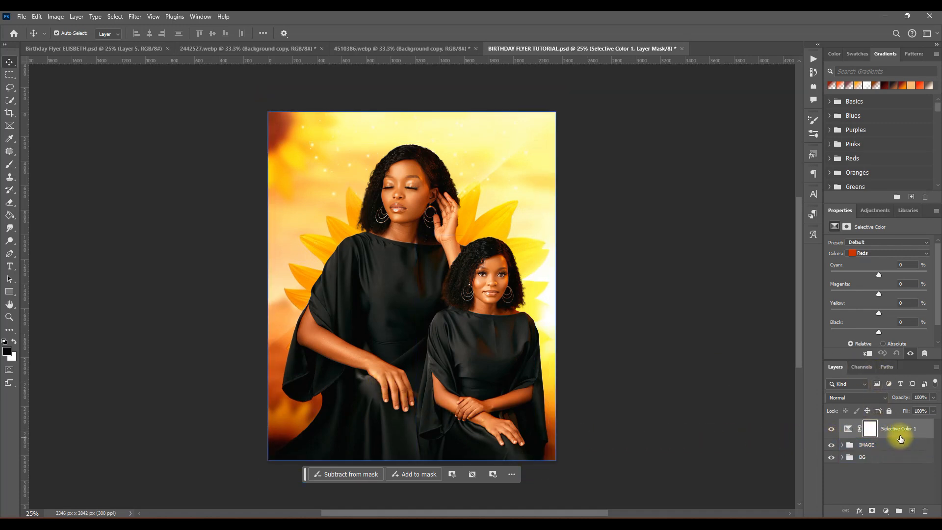
{"action": "key", "text": "Delete"}
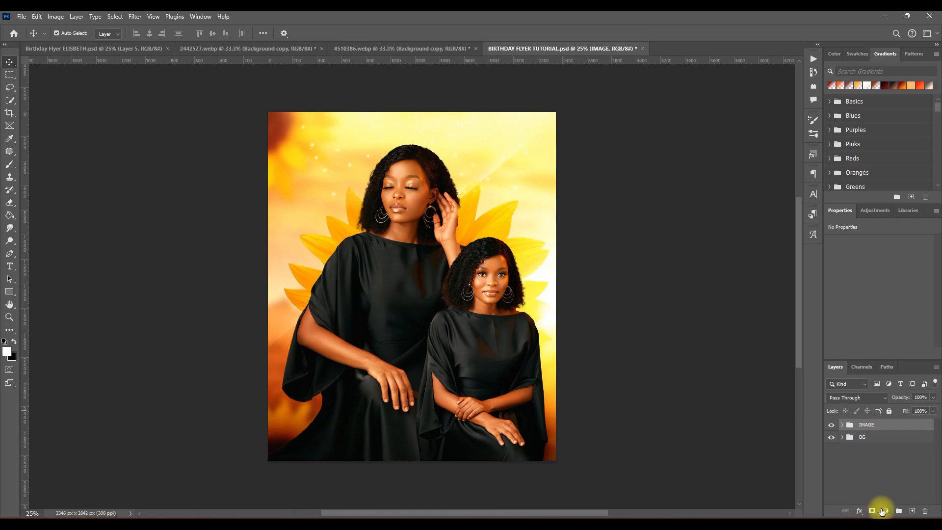
- Add a Gradient Fill layer above the IMAGE group and open its color-to-transparent gradient for editing
{"action": "left_click", "coordinate": [883, 511]}
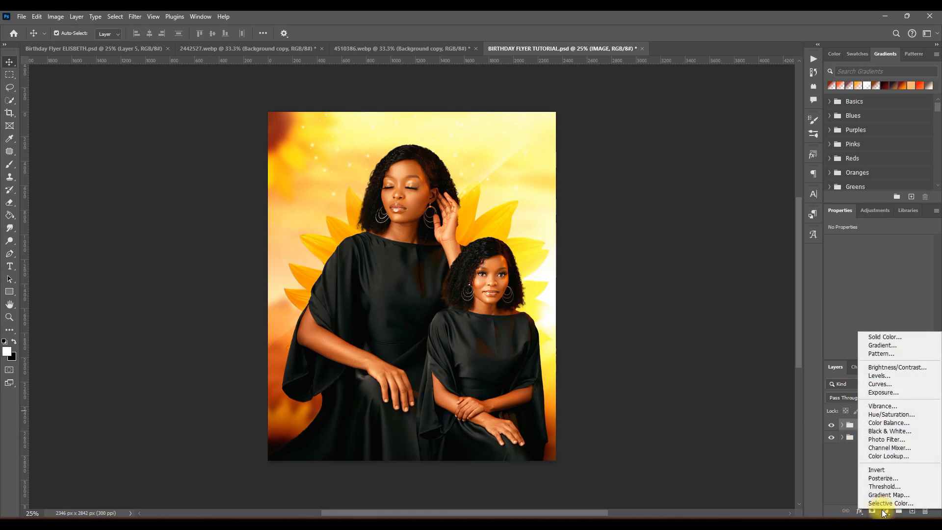
{"action": "left_click", "coordinate": [885, 346]}
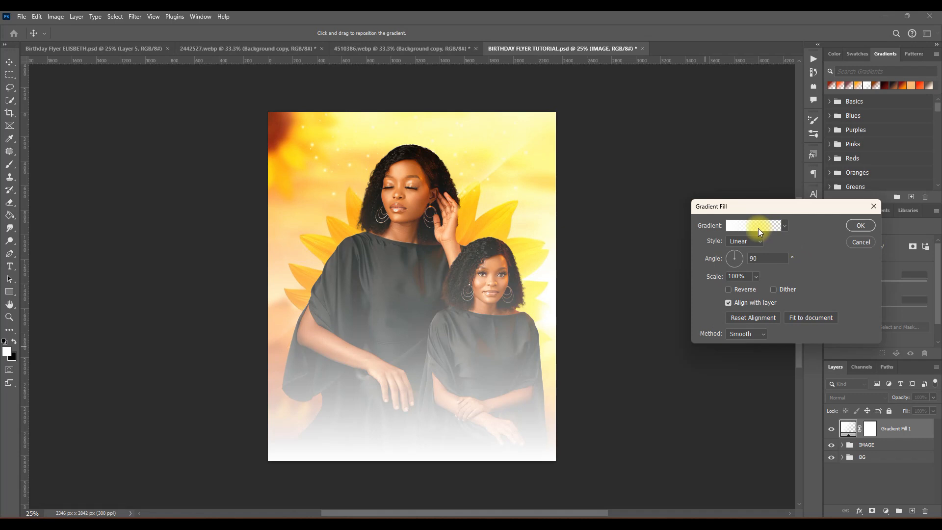
{"action": "left_click", "coordinate": [759, 228]}
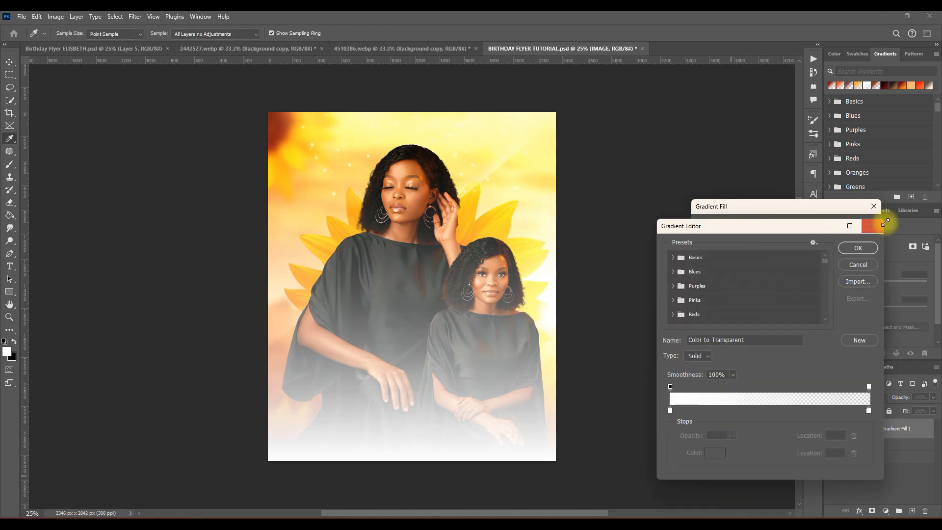
{"action": "left_click", "coordinate": [873, 225]}
{"action": "left_click", "coordinate": [766, 228]}
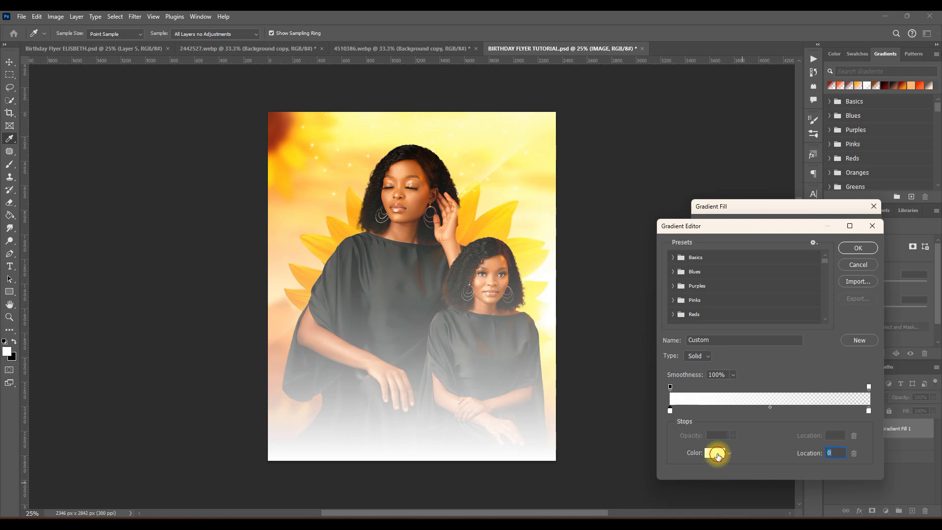
- Set the gradient's color stop at location 0 to a very dark green, #071103
{"action": "left_click", "coordinate": [715, 452]}
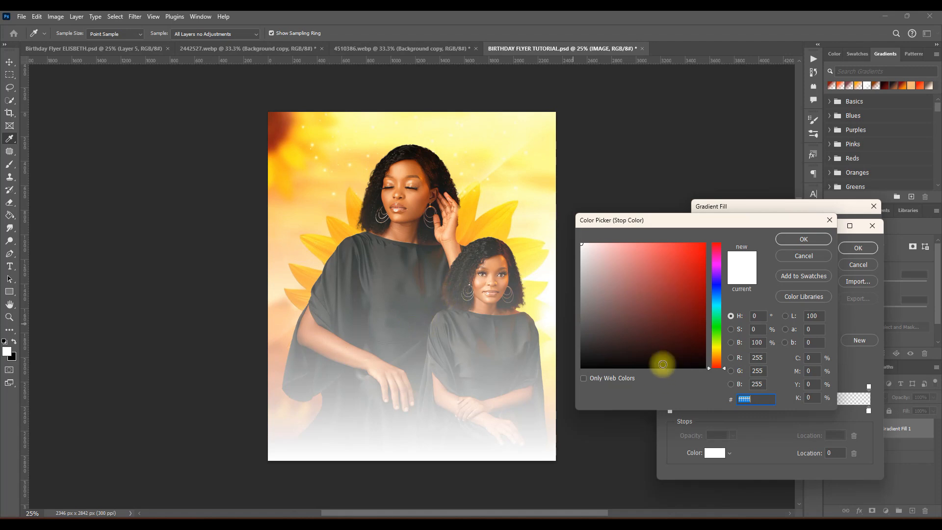
{"action": "left_click", "coordinate": [719, 338]}
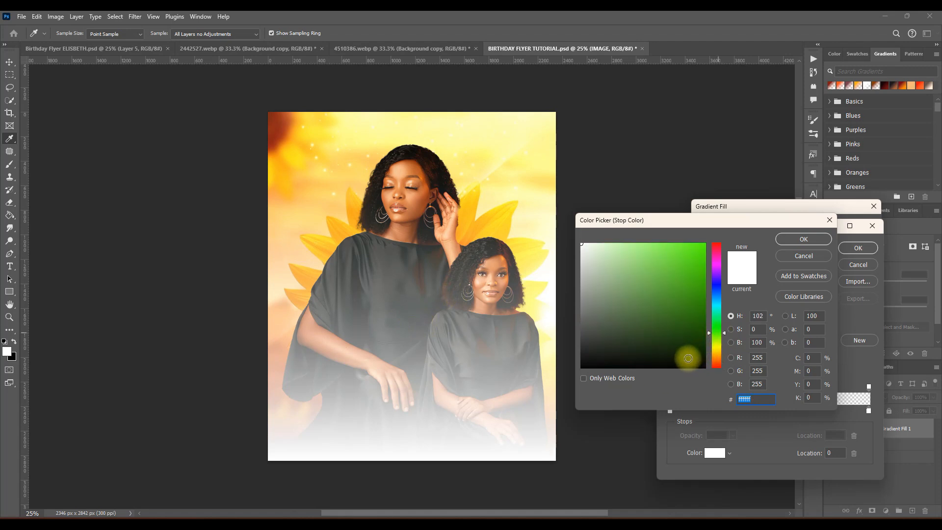
{"action": "left_click", "coordinate": [688, 358]}
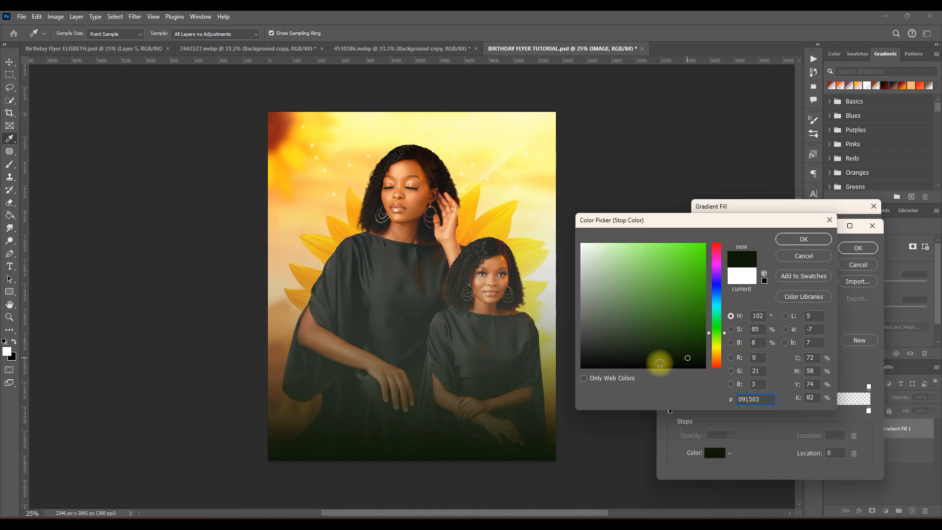
{"action": "left_click_drag", "start_coordinate": [688, 358], "coordinate": [672, 361]}
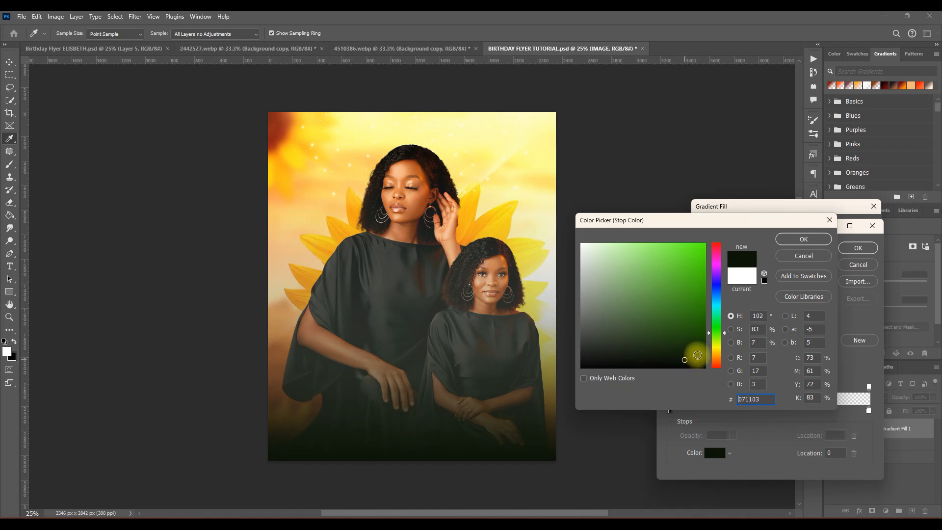
{"action": "left_click", "coordinate": [788, 241]}
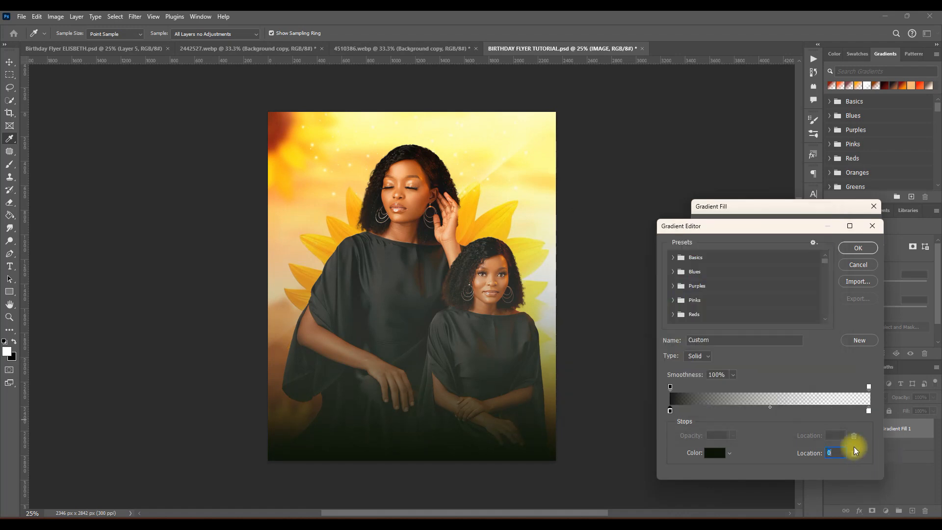
- Set the gradient's color stop at location 100 to a very dark green, #020b05, sampled from the flyer
{"action": "left_click", "coordinate": [869, 411]}
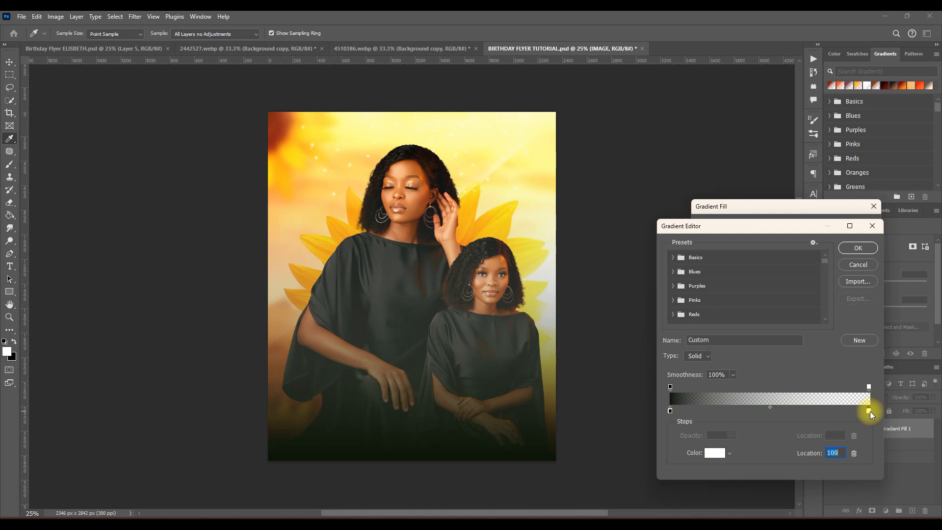
{"action": "left_click", "coordinate": [716, 454]}
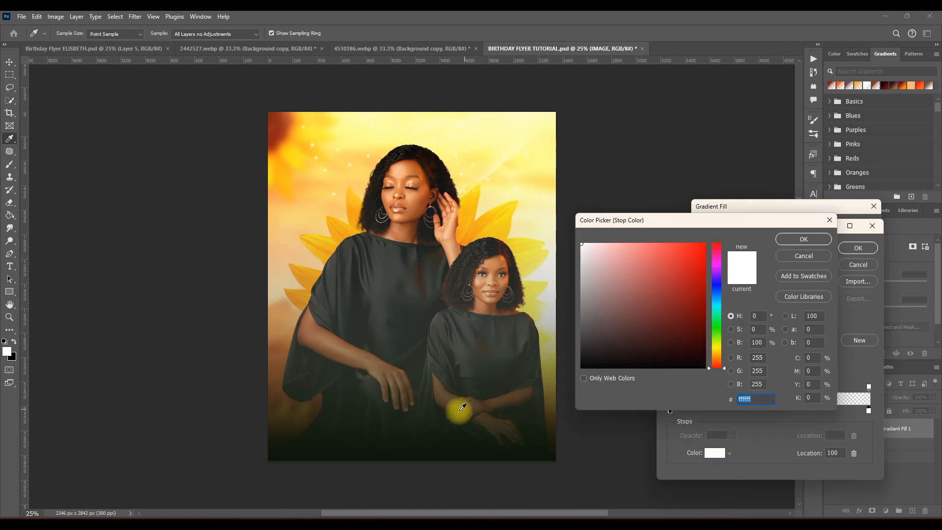
{"action": "left_click", "coordinate": [413, 440]}
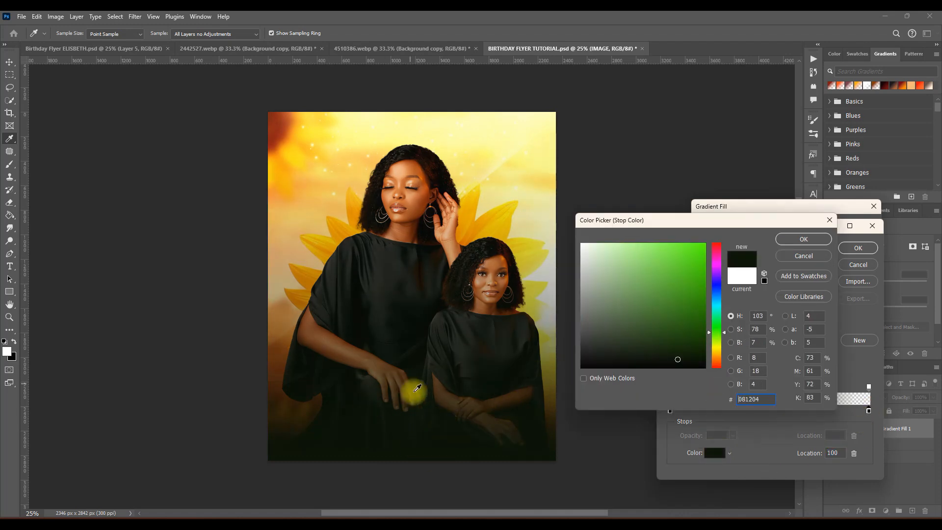
{"action": "left_click", "coordinate": [408, 301]}
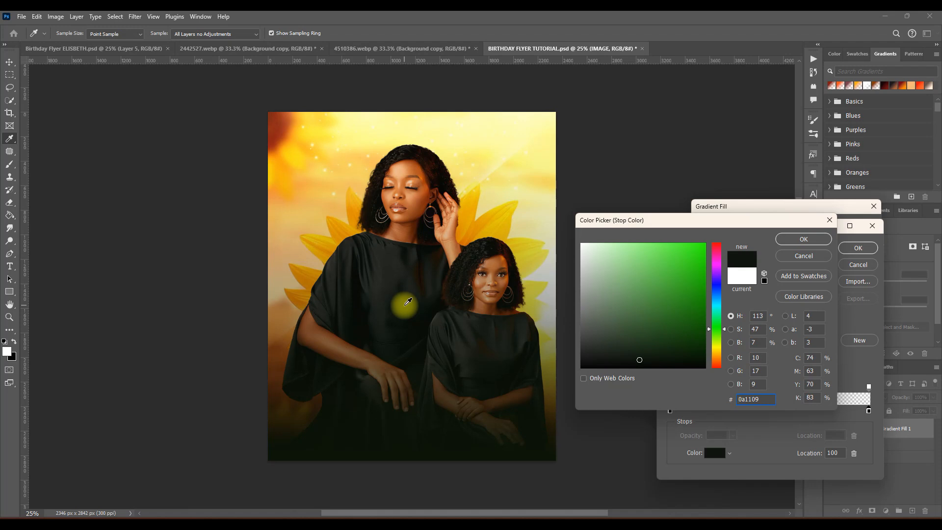
{"action": "left_click", "coordinate": [395, 302]}
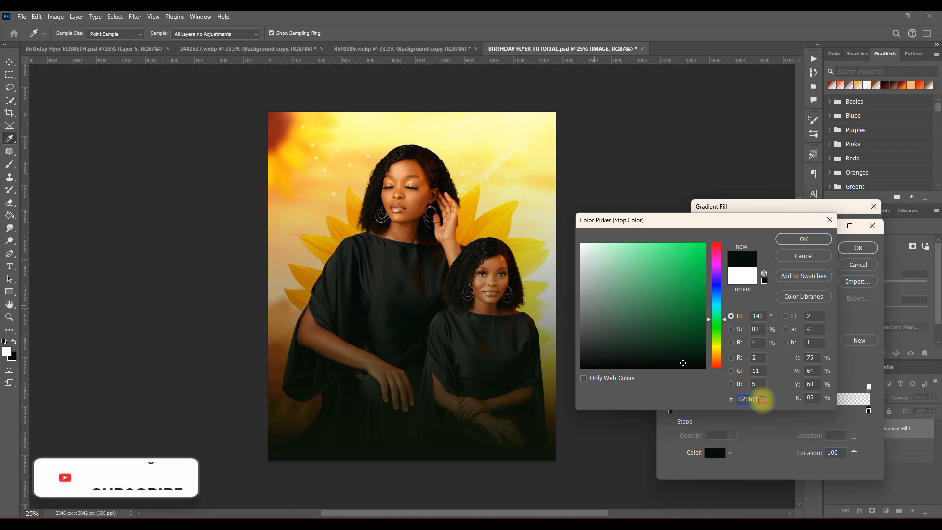
{"action": "left_click_drag", "start_coordinate": [762, 400], "coordinate": [730, 399]}
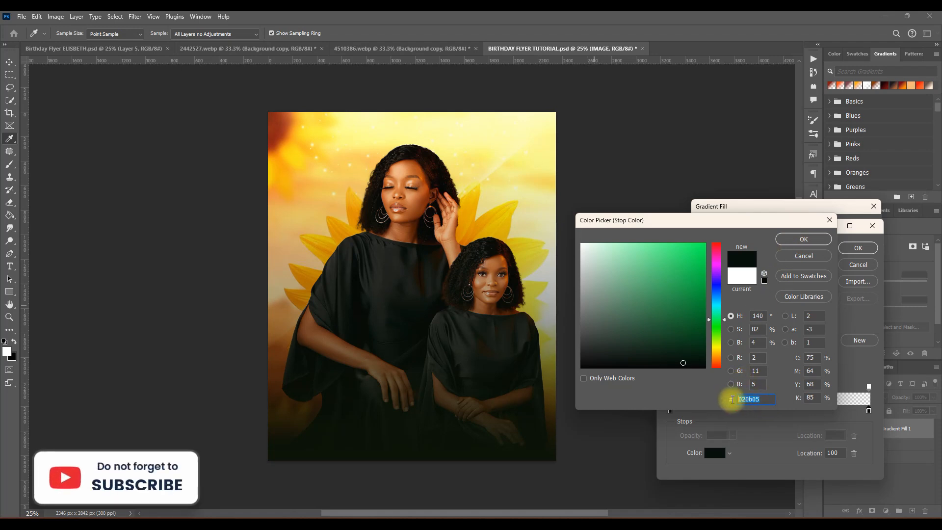
{"action": "left_click", "coordinate": [791, 240]}
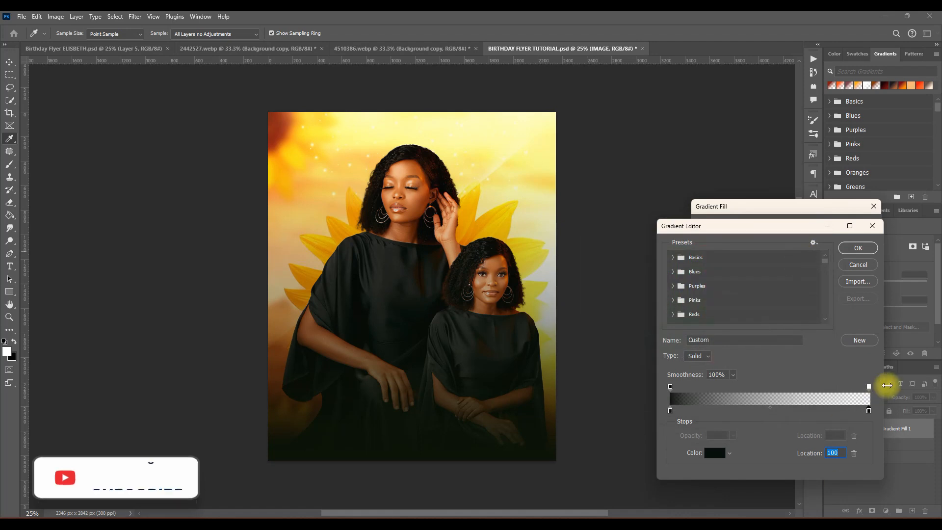
{"action": "left_click", "coordinate": [670, 412]}
{"action": "left_click", "coordinate": [714, 452]}
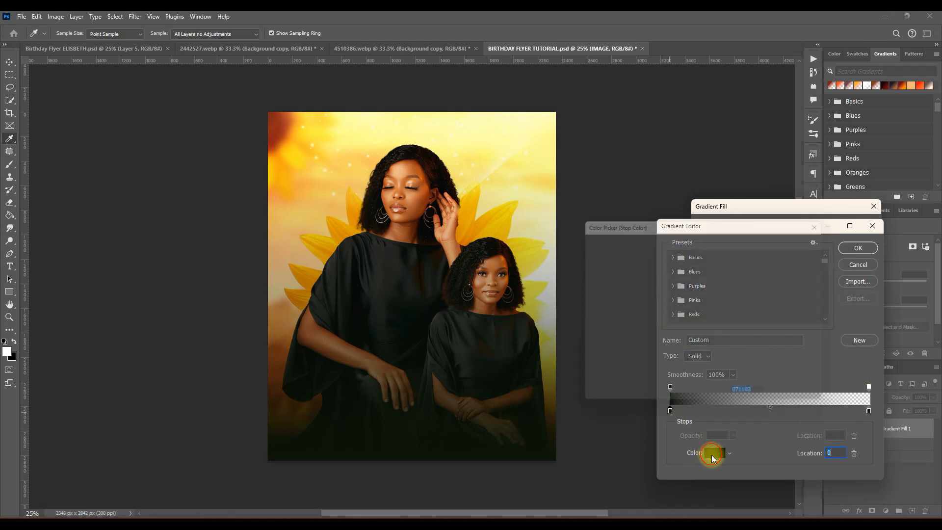
{"action": "left_click_drag", "start_coordinate": [405, 366], "coordinate": [397, 295]}
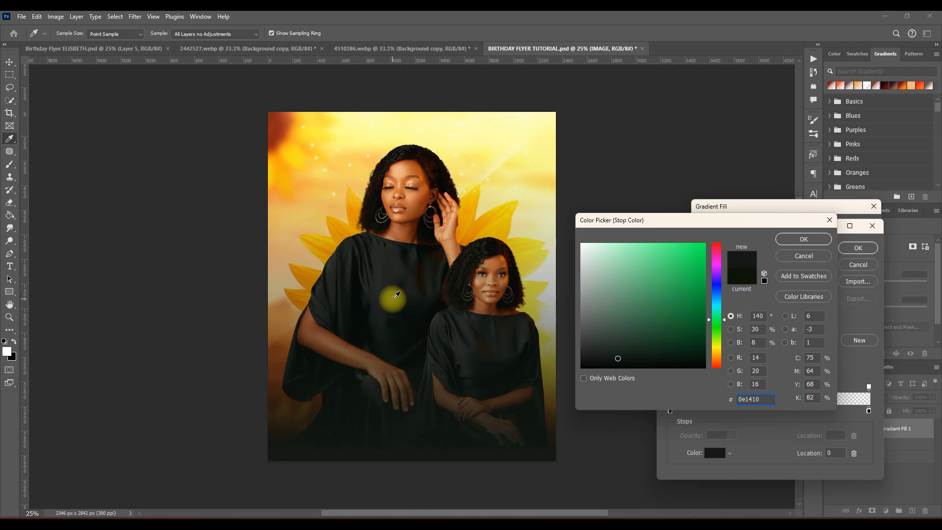
{"action": "left_click", "coordinate": [829, 222]}
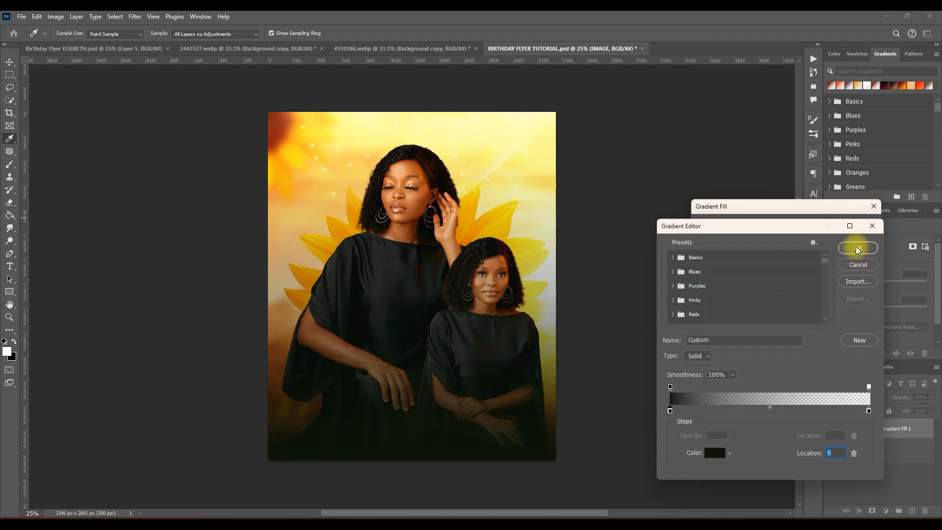
- Apply the edited gradient to the fill, keeping its style at Linear
{"action": "left_click", "coordinate": [857, 249]}
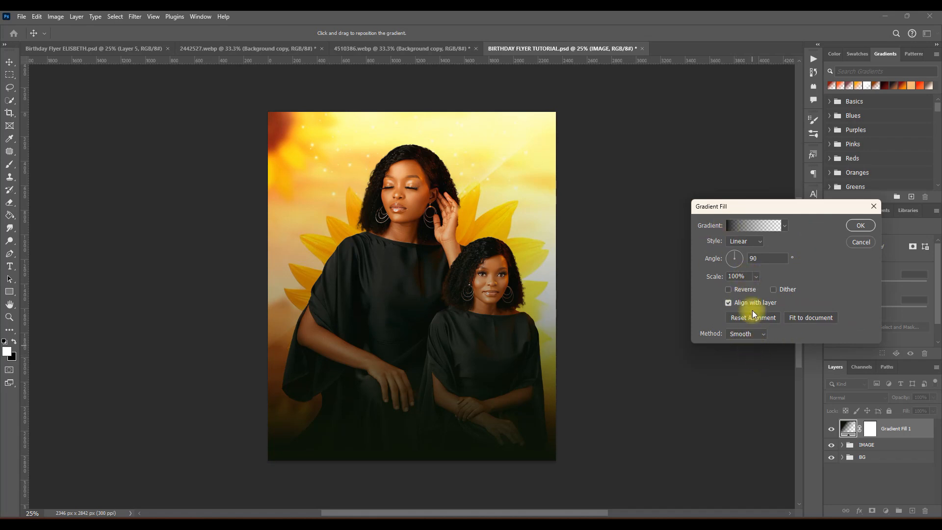
{"action": "left_click", "coordinate": [758, 243]}
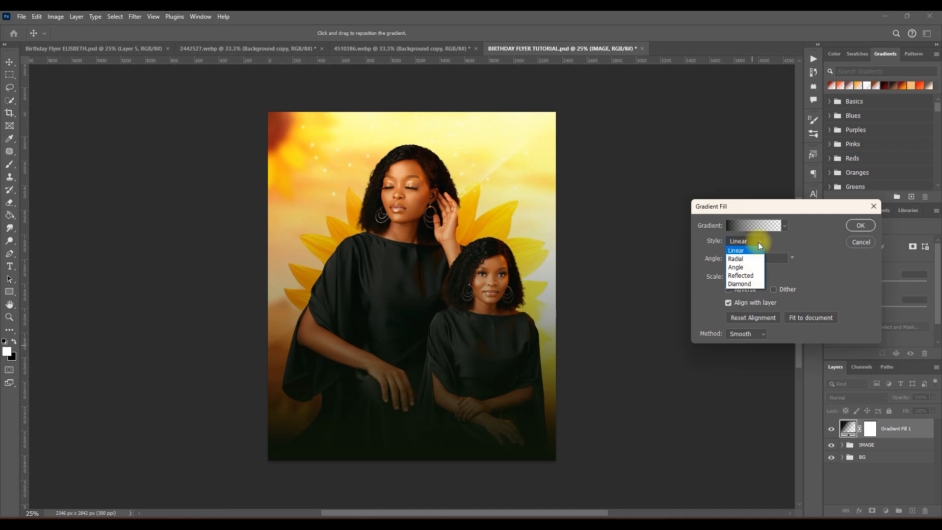
{"action": "left_click", "coordinate": [758, 242]}
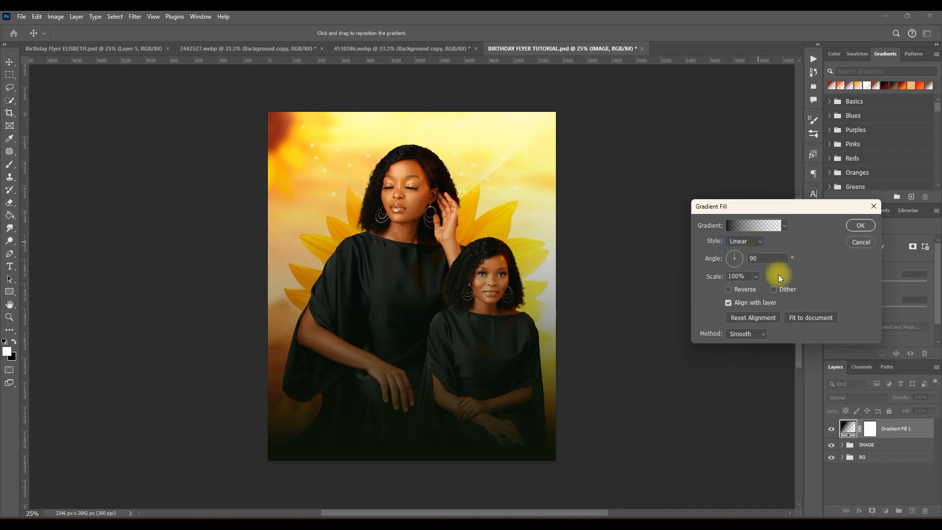
{"action": "left_click", "coordinate": [755, 227]}
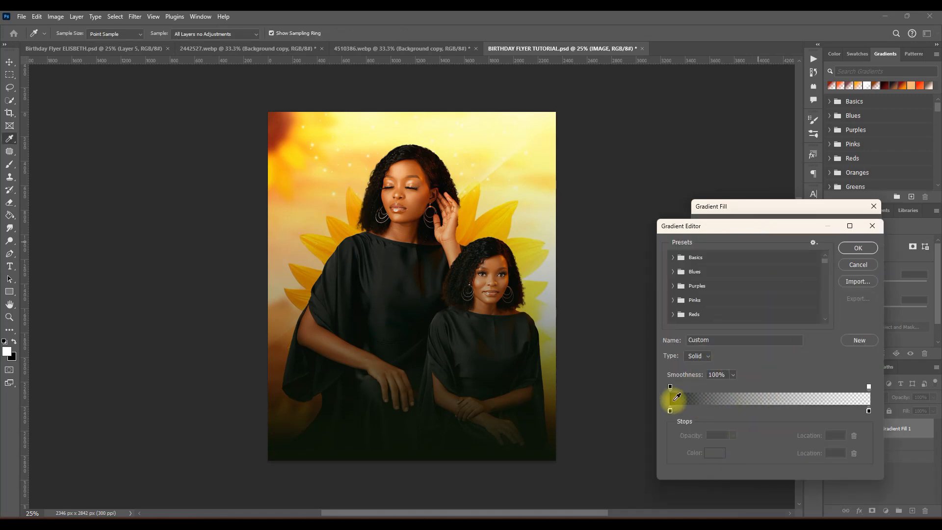
{"action": "left_click", "coordinate": [858, 248]}
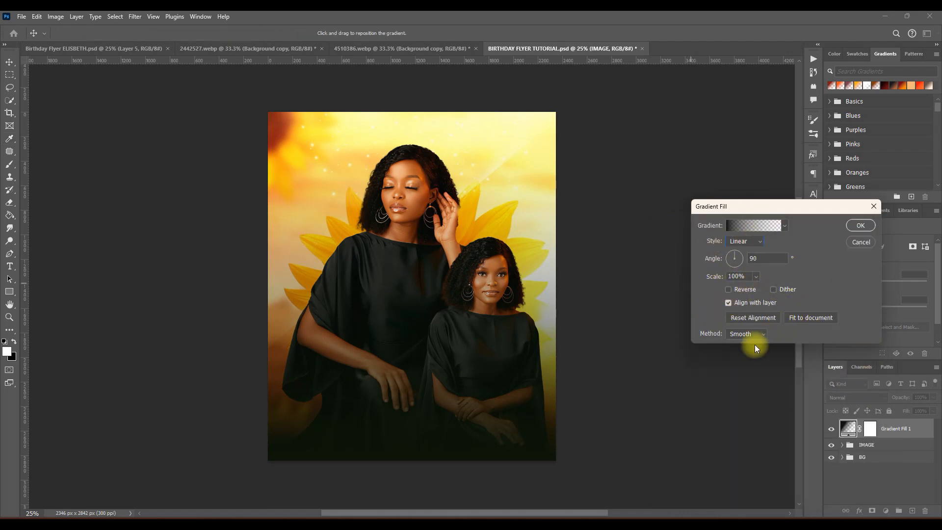
- Try the Perceptual, Linear, Classic and Stripes methods on the gradient fill
{"action": "left_click", "coordinate": [763, 334]}
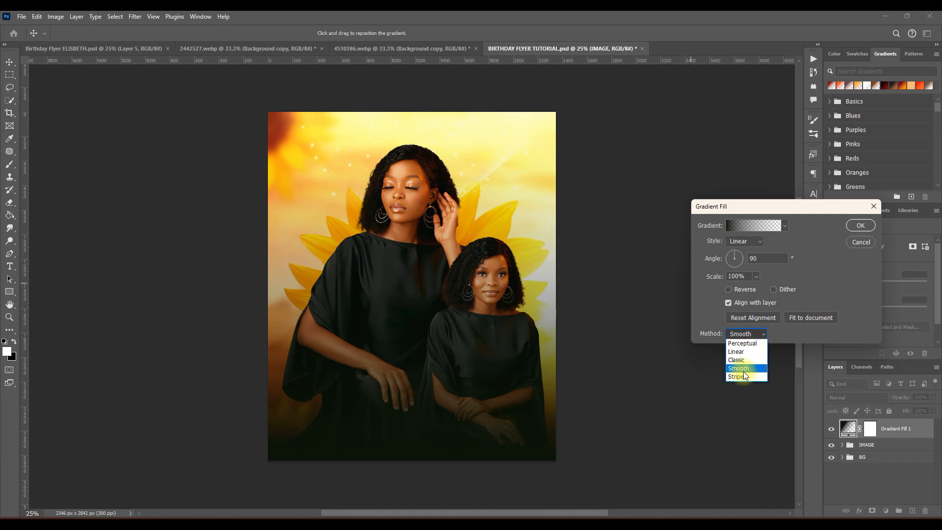
{"action": "left_click", "coordinate": [745, 345]}
{"action": "left_click", "coordinate": [758, 335]}
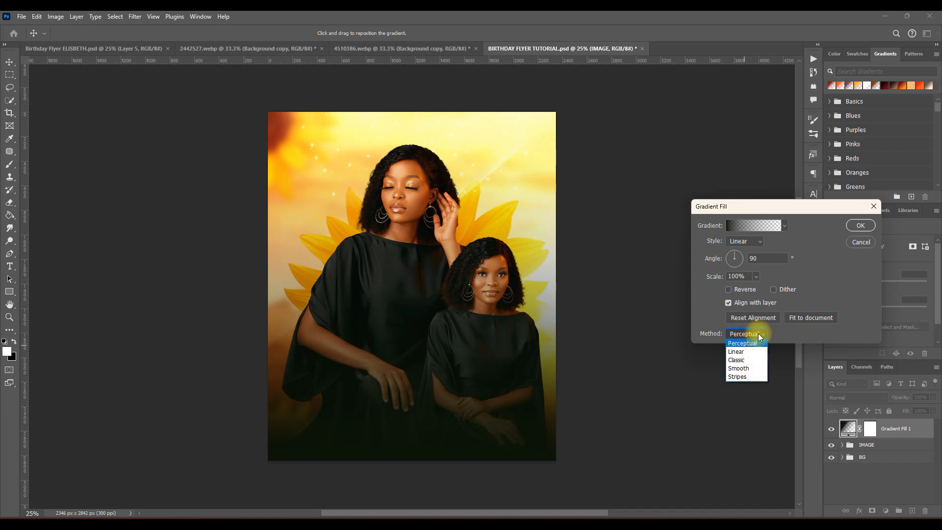
{"action": "left_click", "coordinate": [754, 352]}
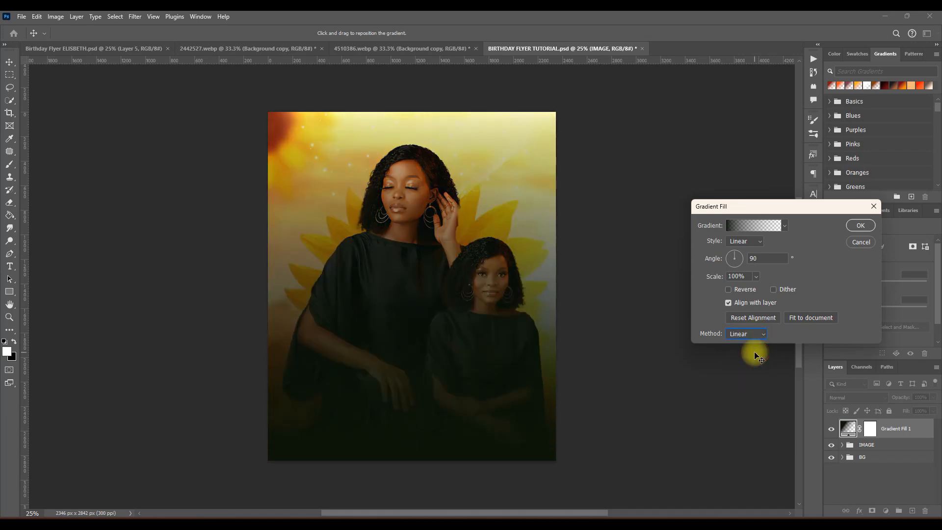
{"action": "left_click", "coordinate": [763, 336]}
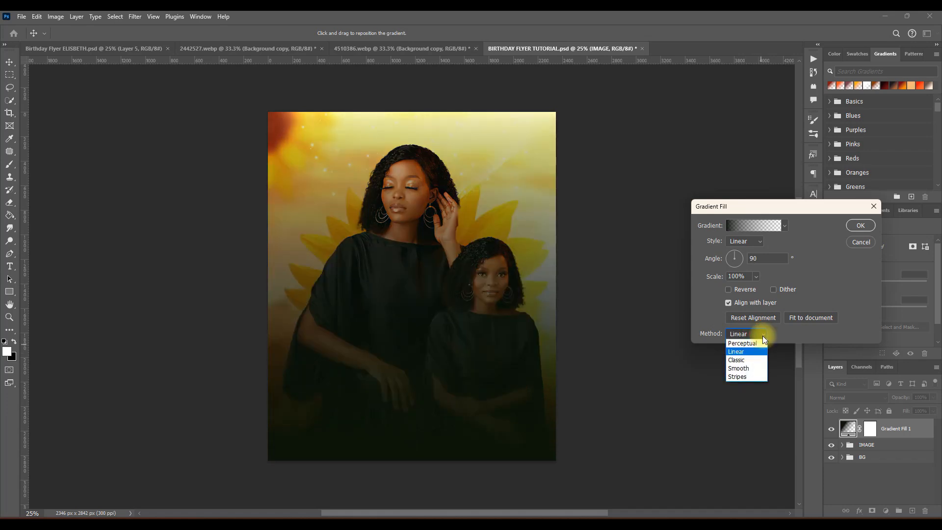
{"action": "left_click", "coordinate": [756, 360]}
{"action": "left_click", "coordinate": [764, 335]}
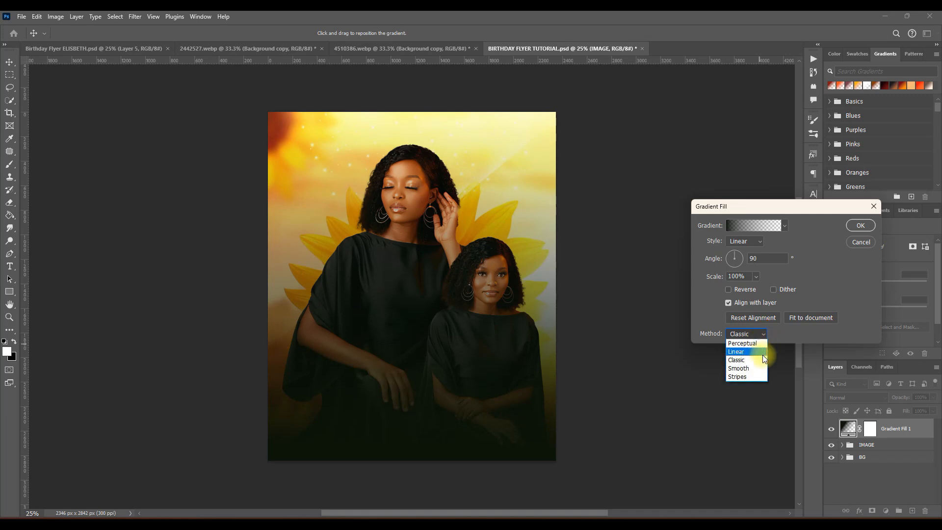
{"action": "left_click", "coordinate": [754, 378]}
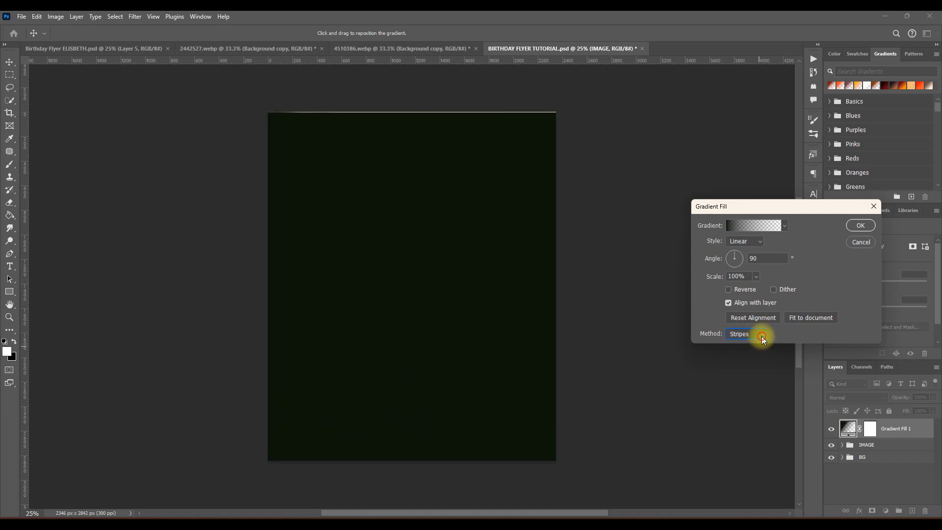
- Set the gradient fill's method to Linear and confirm the fill layer
{"action": "left_click", "coordinate": [762, 336]}
{"action": "left_click", "coordinate": [760, 351]}
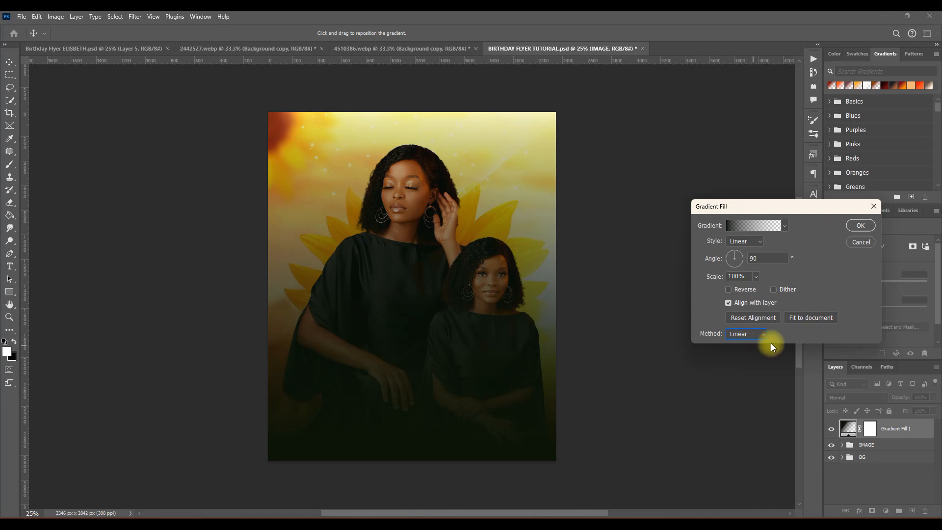
{"action": "left_click", "coordinate": [860, 226]}
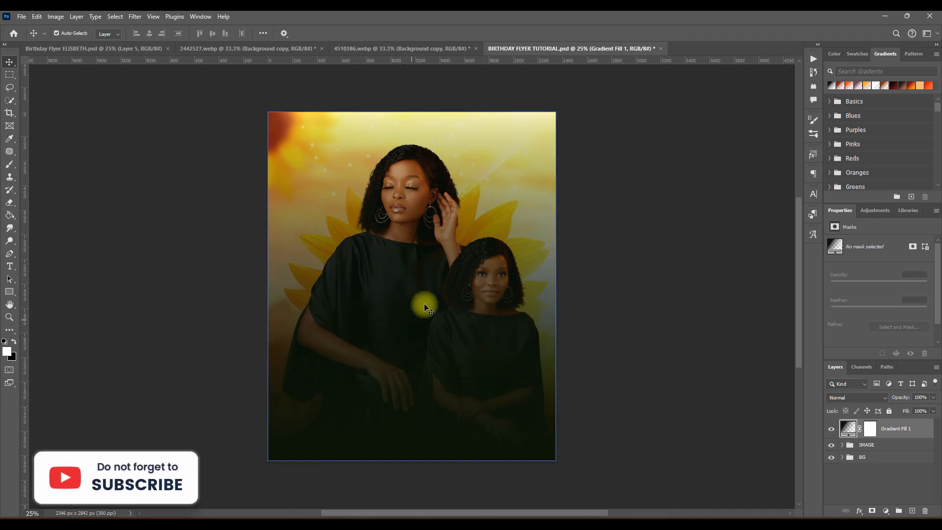
- Target the Gradient Fill 1 layer's mask and activate the regular Brush Tool for painting on it
{"action": "left_click", "coordinate": [869, 431]}
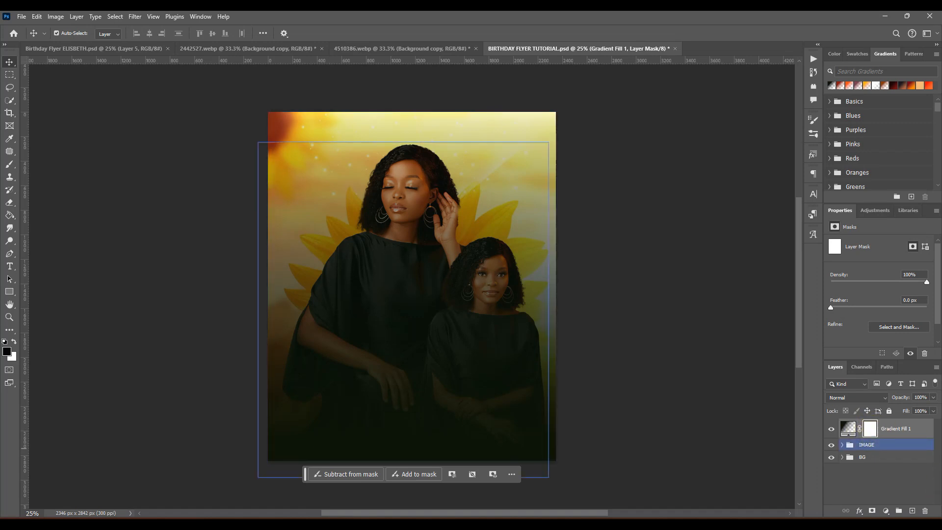
{"action": "left_click", "coordinate": [9, 166]}
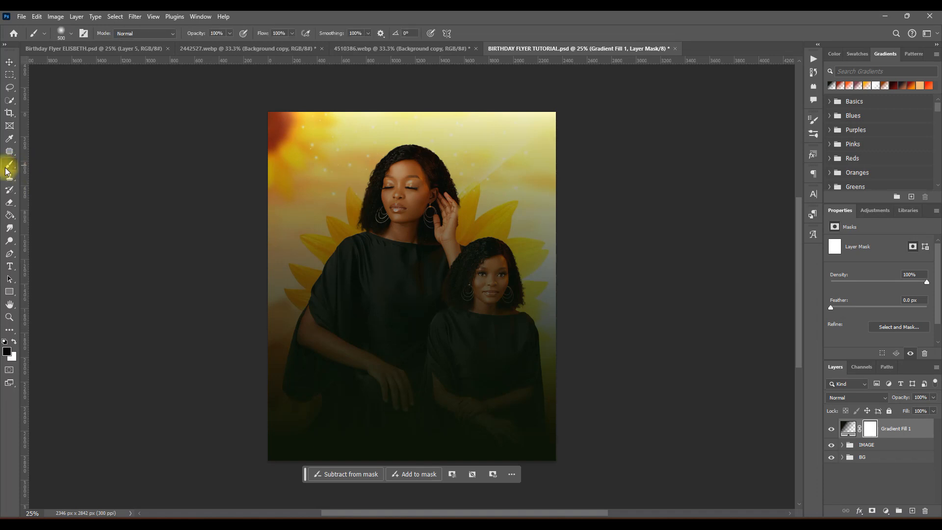
{"action": "left_click", "coordinate": [13, 169]}
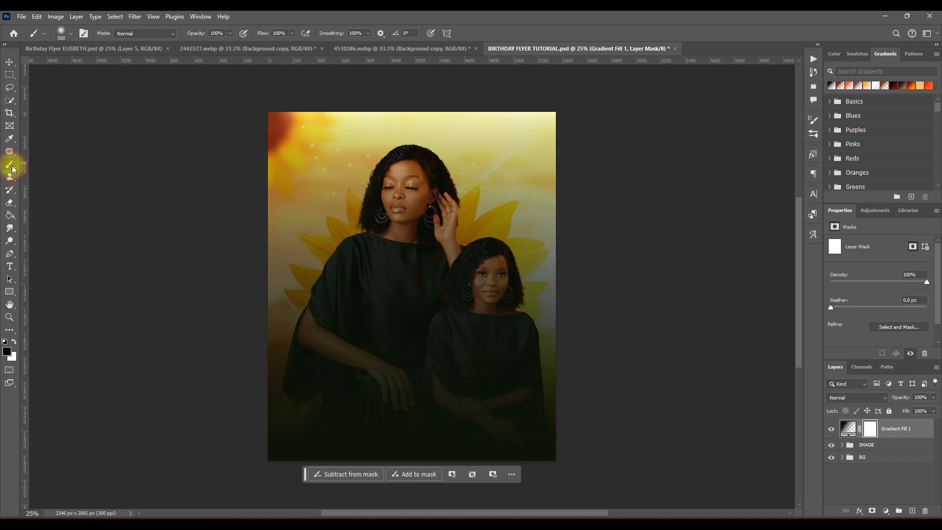
{"action": "left_click", "coordinate": [30, 166]}
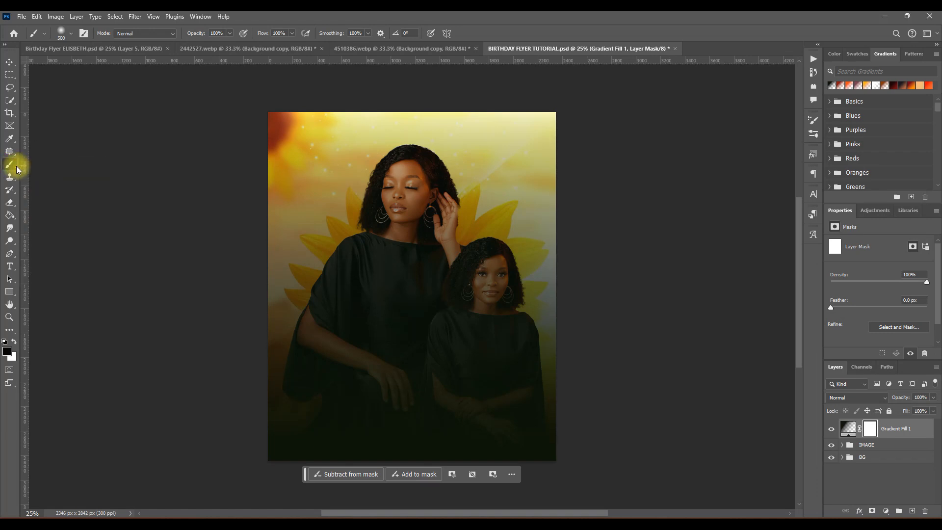
{"action": "left_click", "coordinate": [7, 166]}
{"action": "left_click", "coordinate": [37, 172]}
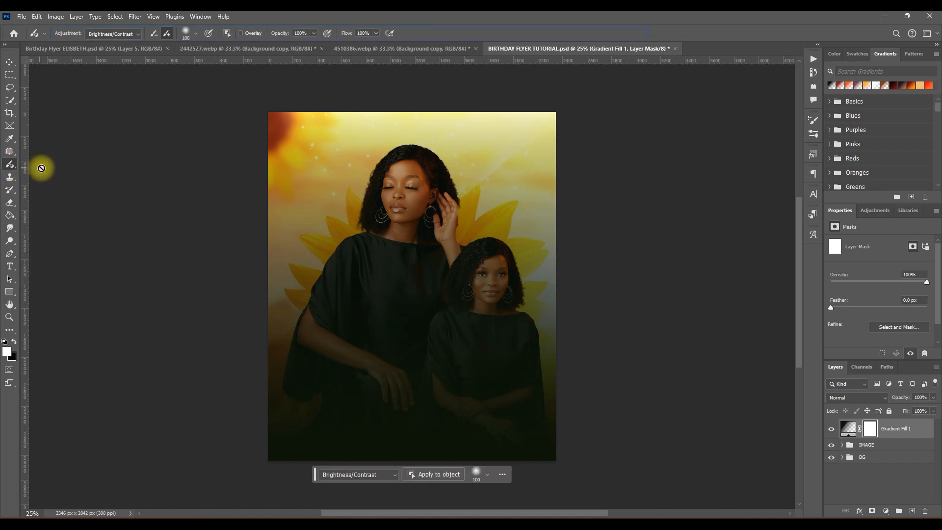
{"action": "left_click", "coordinate": [10, 170]}
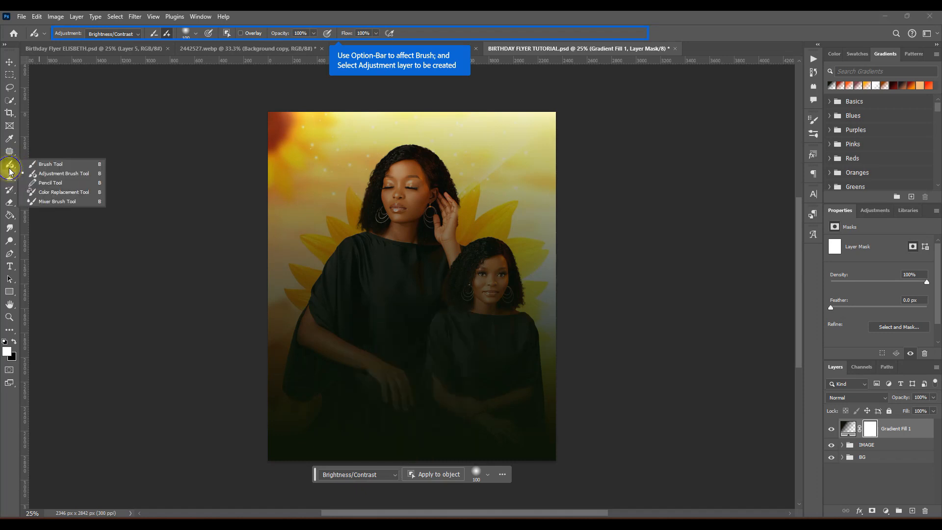
{"action": "left_click", "coordinate": [37, 164]}
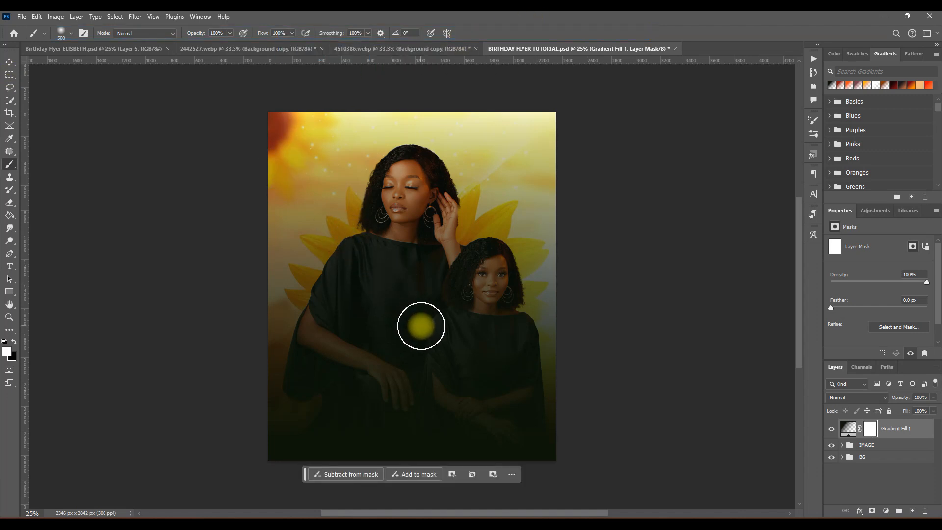
- Enlarge the brush to 1700 px, test one black dab on the mask over the larger portrait's chest, and undo the dab
{"action": "key", "text": "bracketright"}
{"action": "key", "text": "bracketright"}
{"action": "key", "text": "bracketright"}
{"action": "key", "text": "bracketright"}
{"action": "key", "text": "bracketright"}
{"action": "key", "text": "bracketright"}
{"action": "key", "text": "bracketright"}
{"action": "key", "text": "bracketright"}
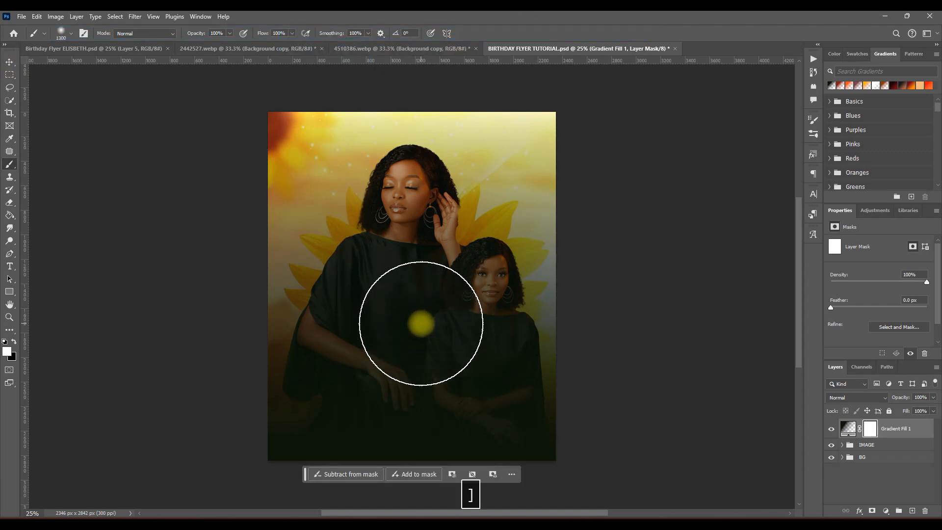
{"action": "key", "text": "bracketright"}
{"action": "key", "text": "bracketright"}
{"action": "key", "text": "bracketright"}
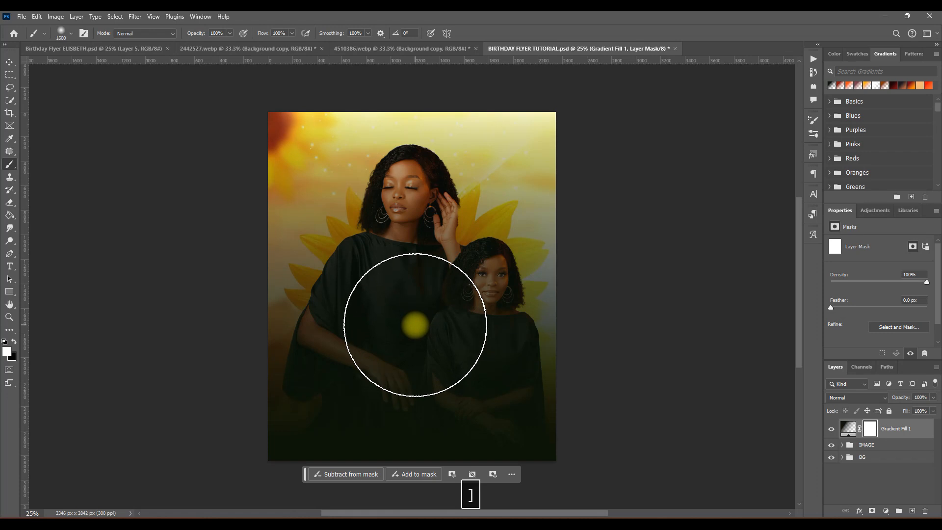
{"action": "key", "text": "bracketright"}
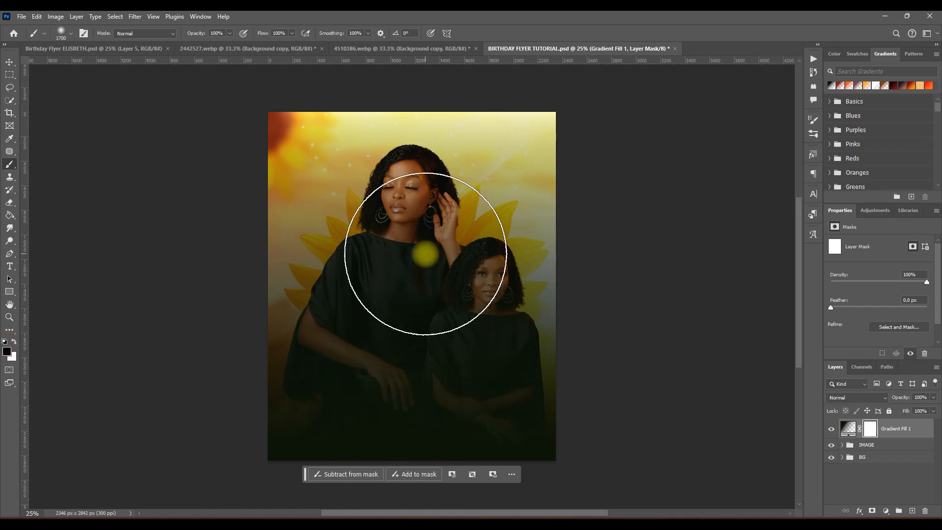
{"action": "left_click", "coordinate": [412, 248]}
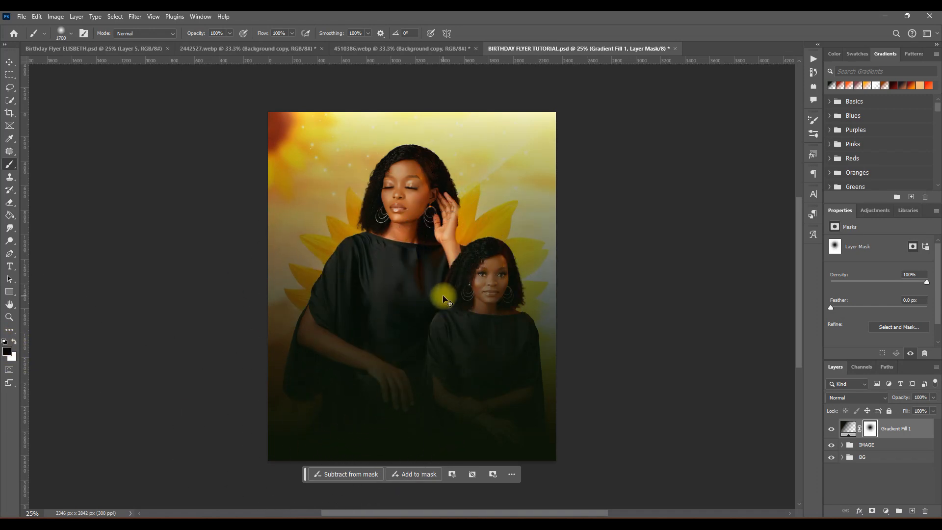
{"action": "key", "text": "ctrl+z"}
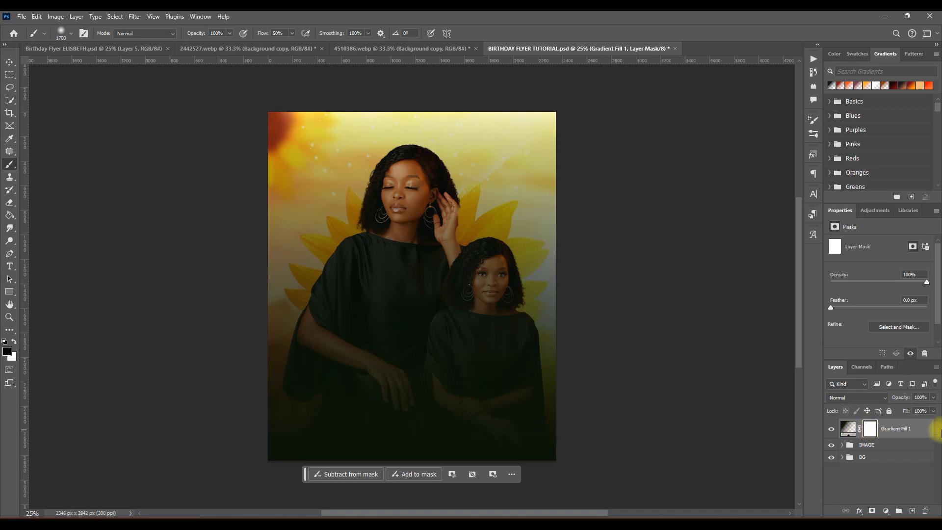
- Paint black at 100% flow on the gradient fill's mask to clear the overlay from the sky, faces and upper bodies
{"action": "left_click", "coordinate": [359, 207]}
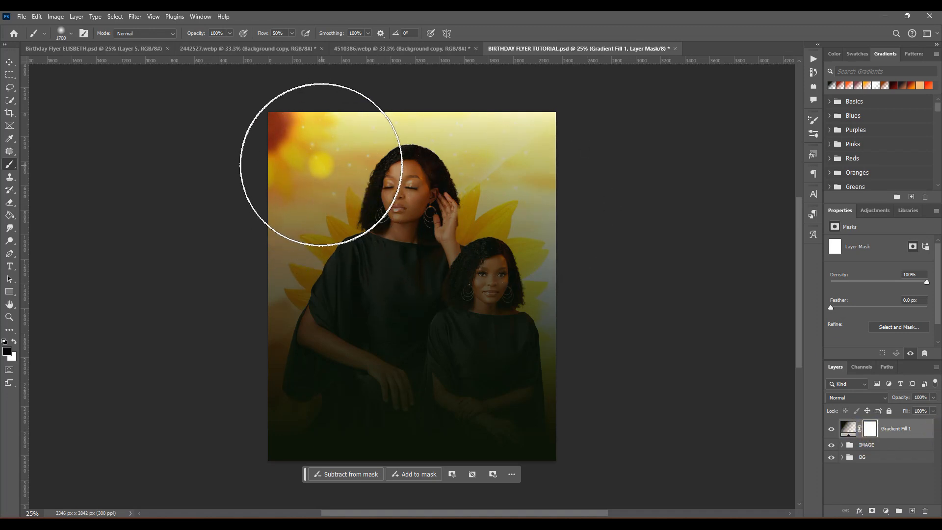
{"action": "mouse_move", "coordinate": [321, 165]}
{"action": "left_mouse_down"}
{"action": "mouse_move", "coordinate": [556, 162]}
{"action": "mouse_move", "coordinate": [350, 138]}
{"action": "mouse_move", "coordinate": [206, 141]}
{"action": "mouse_move", "coordinate": [488, 139]}
{"action": "mouse_move", "coordinate": [515, 148]}
{"action": "mouse_move", "coordinate": [533, 165]}
{"action": "mouse_move", "coordinate": [531, 178]}
{"action": "mouse_move", "coordinate": [248, 176]}
{"action": "mouse_move", "coordinate": [408, 171]}
{"action": "mouse_move", "coordinate": [549, 188]}
{"action": "mouse_move", "coordinate": [230, 166]}
{"action": "mouse_move", "coordinate": [510, 170]}
{"action": "mouse_move", "coordinate": [523, 160]}
{"action": "mouse_move", "coordinate": [305, 153]}
{"action": "mouse_move", "coordinate": [527, 151]}
{"action": "mouse_move", "coordinate": [242, 153]}
{"action": "mouse_move", "coordinate": [533, 174]}
{"action": "mouse_move", "coordinate": [308, 173]}
{"action": "mouse_move", "coordinate": [434, 232]}
{"action": "left_mouse_up"}
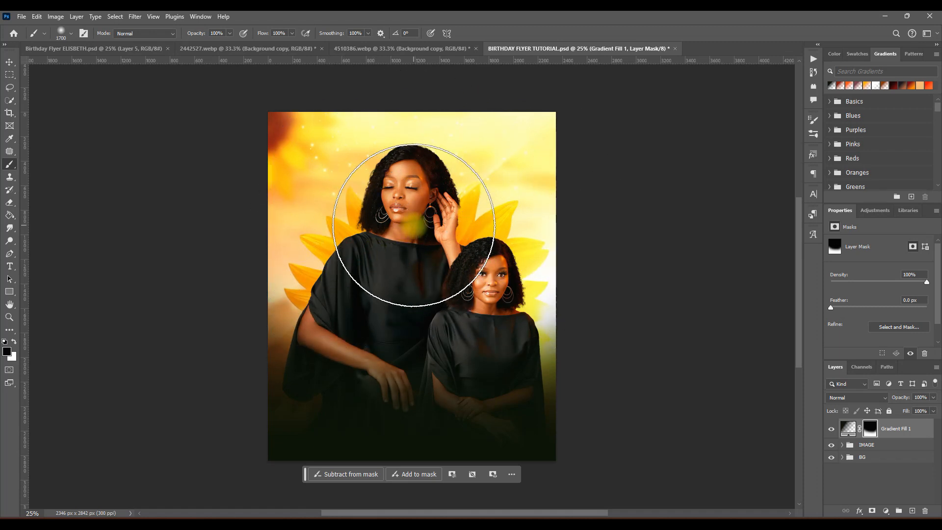
{"action": "key", "text": "v"}
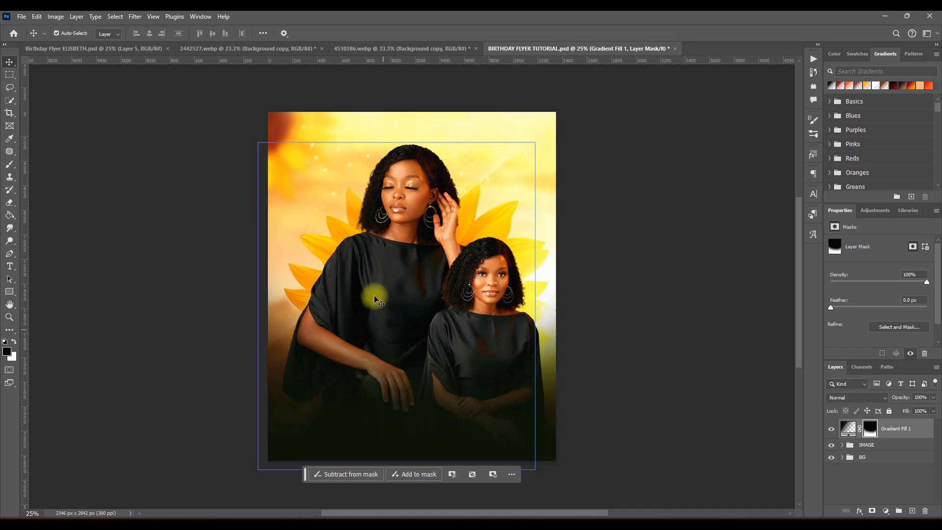
- After consulting the finished reference flyer, start a text line in the flyer's upper area with reset character settings at 18 pt
{"action": "left_click", "coordinate": [70, 49]}
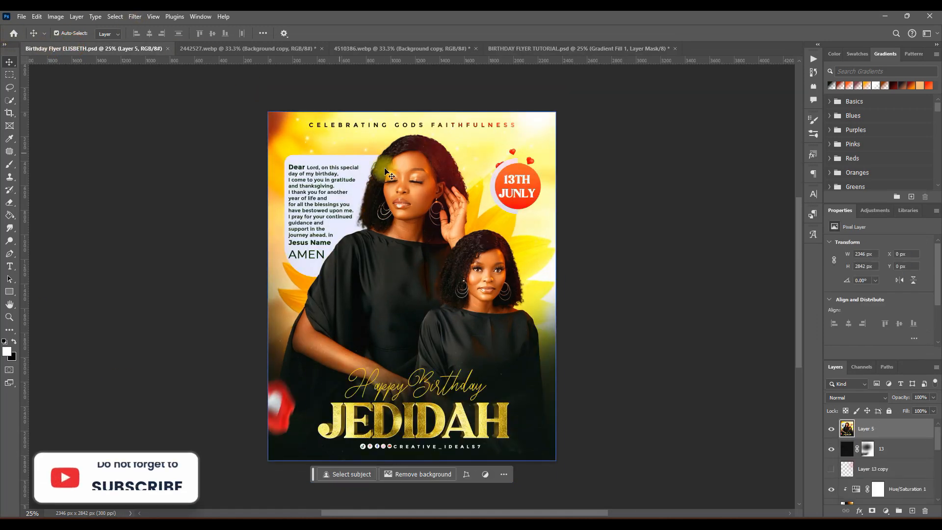
{"action": "left_click", "coordinate": [516, 48]}
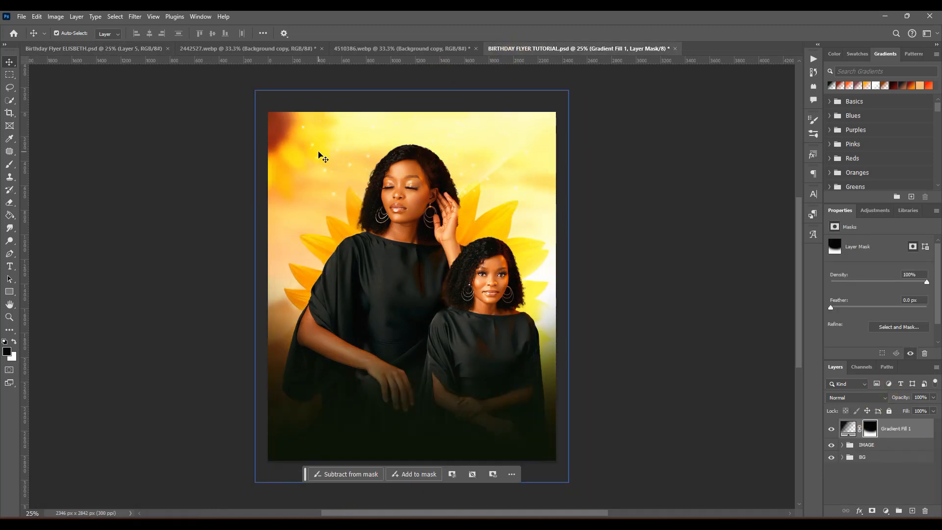
{"action": "key", "text": "t"}
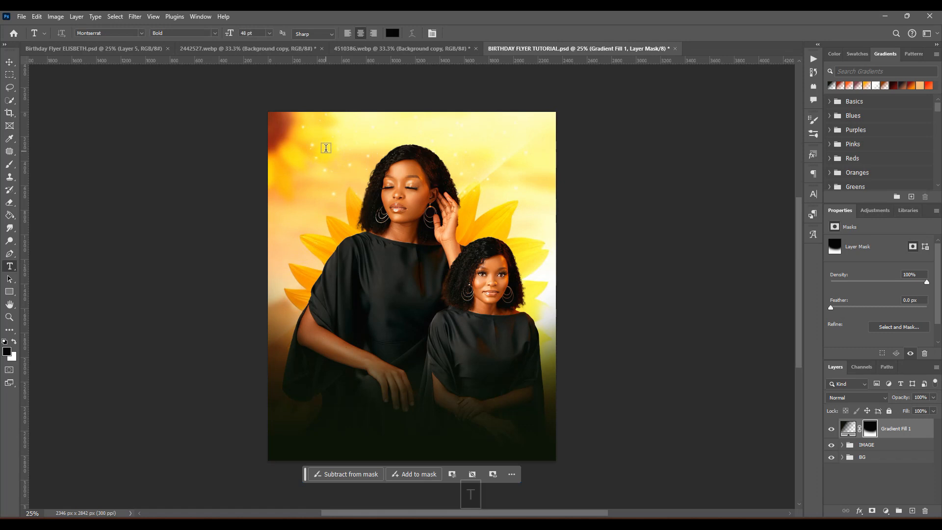
{"action": "left_click", "coordinate": [325, 147]}
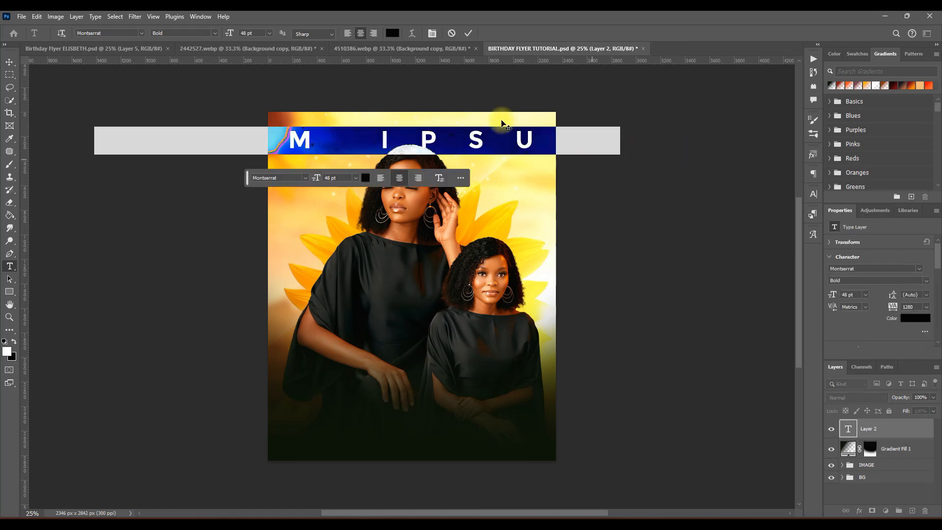
{"action": "left_click", "coordinate": [813, 196]}
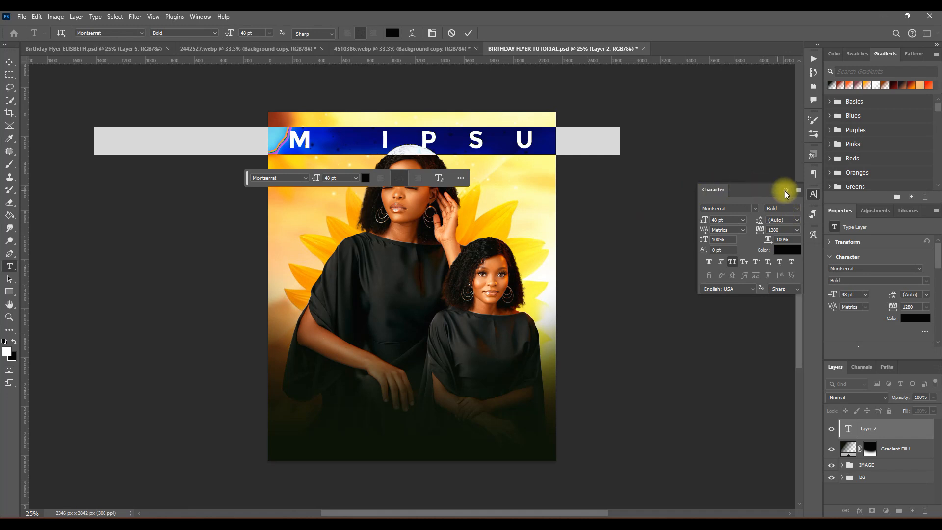
{"action": "left_click", "coordinate": [798, 191]}
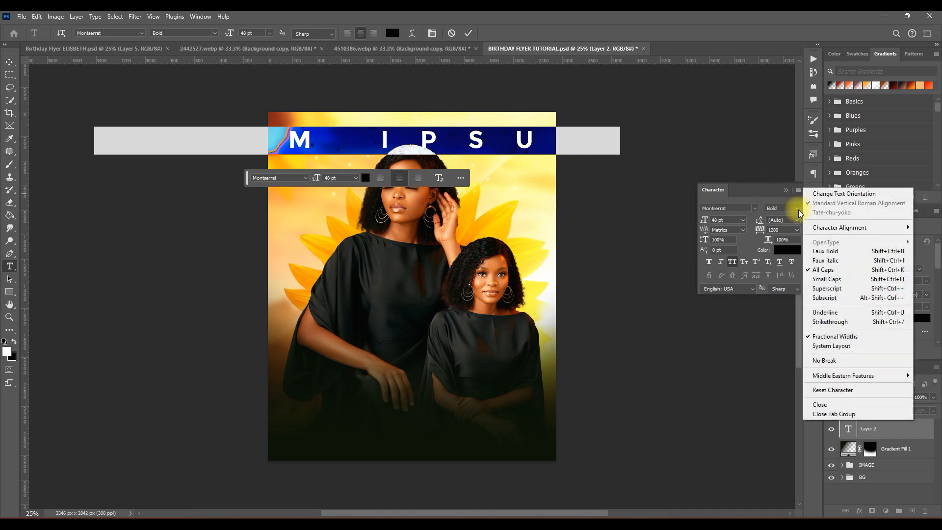
{"action": "left_click", "coordinate": [816, 390]}
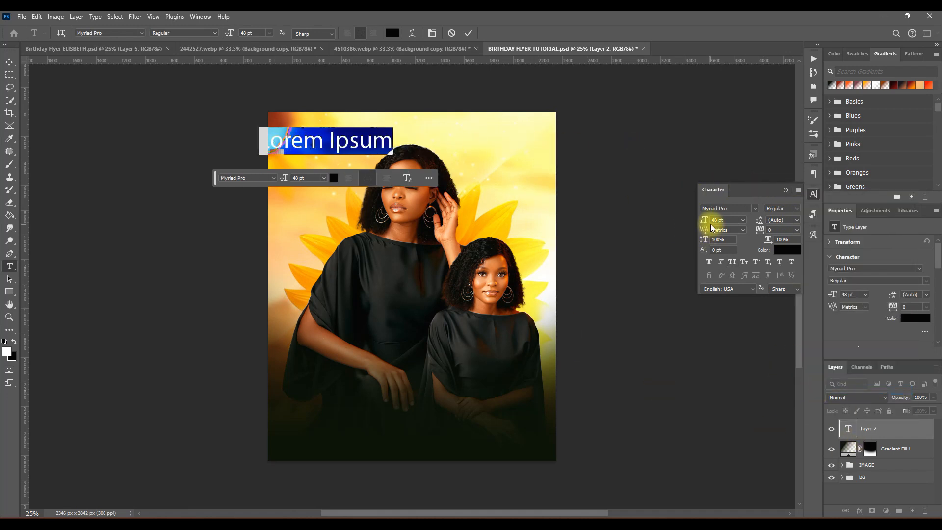
{"action": "left_click_drag", "start_coordinate": [704, 221], "coordinate": [693, 224]}
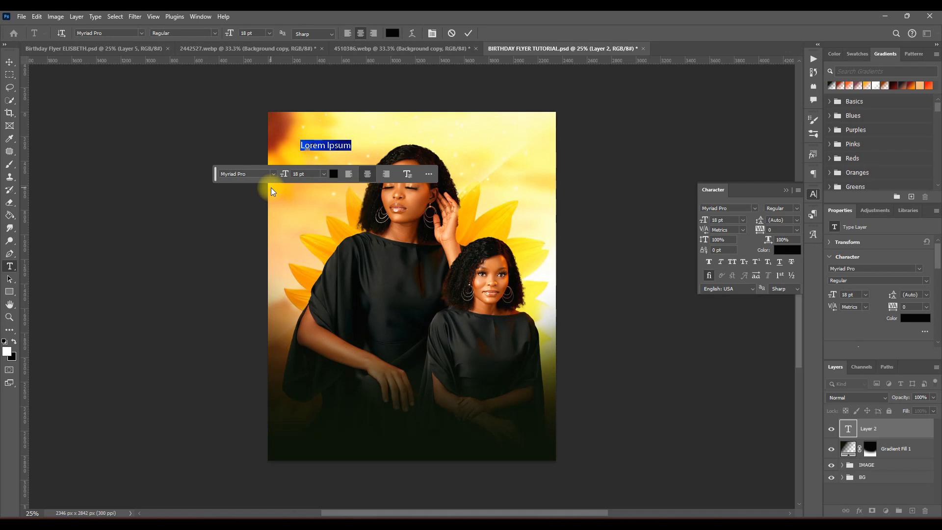
- Enter the headline "CELEBRATING THE FAITHFULNESS OF GOD" and move it to the middle of the flyer's upper edge
{"action": "type", "text": "CLE"}
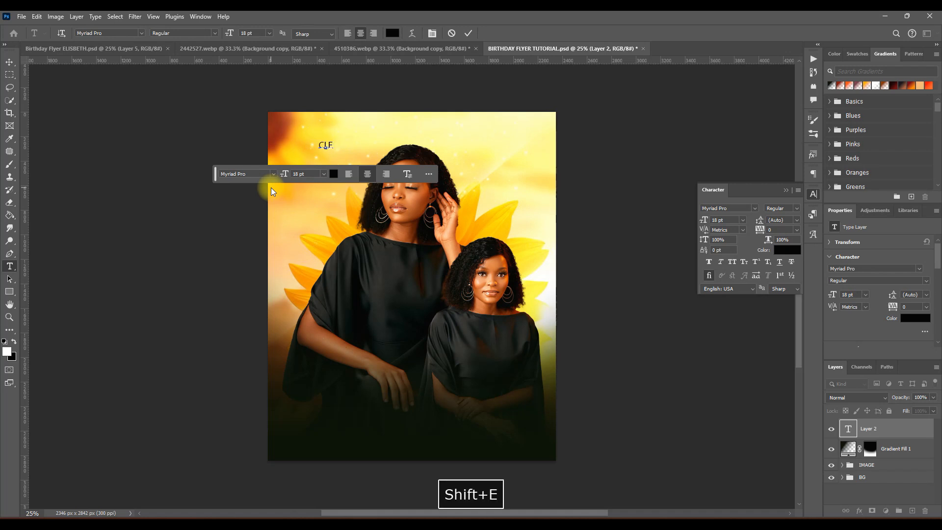
{"action": "key", "text": "BackSpace"}
{"action": "key", "text": "BackSpace"}
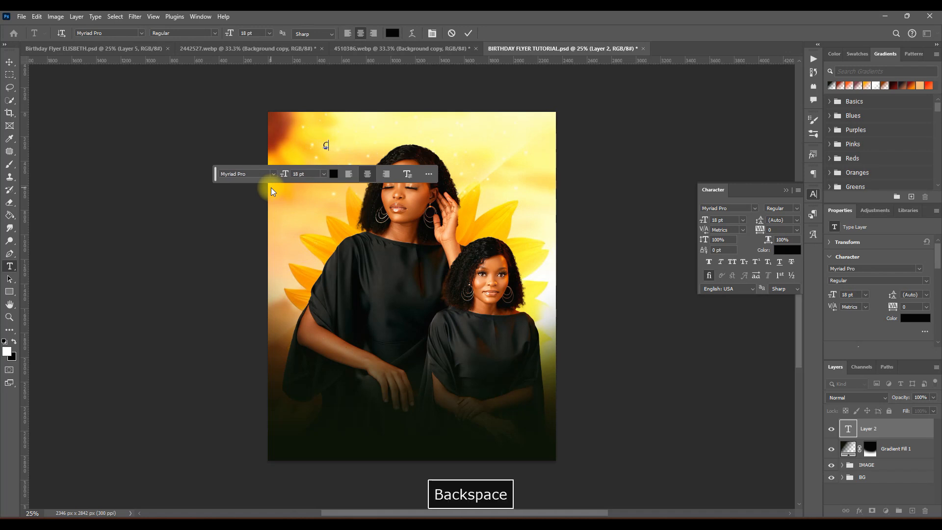
{"action": "type", "text": "ELEBRA"}
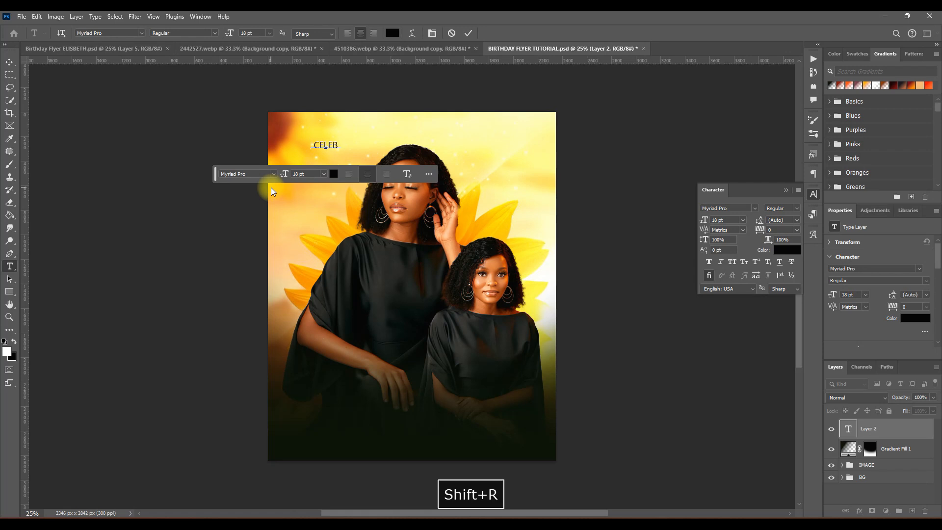
{"action": "type", "text": "TING "}
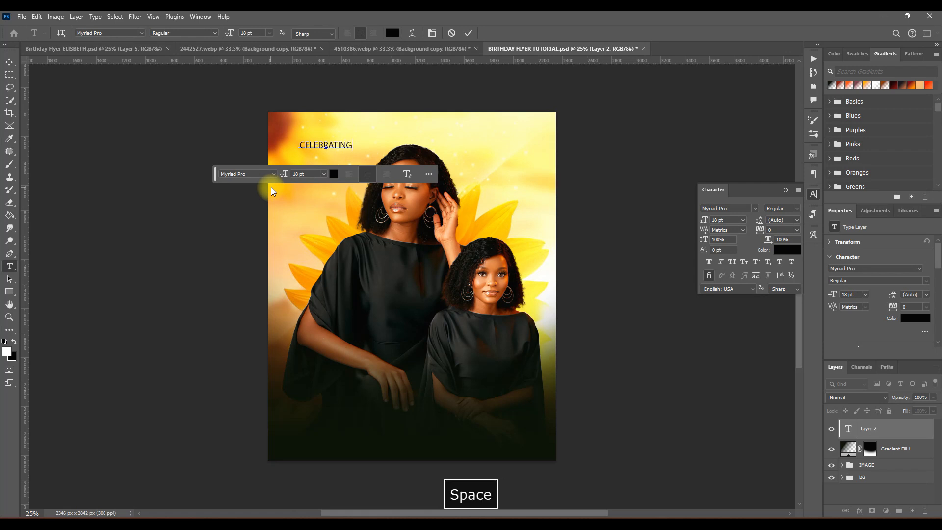
{"action": "type", "text": "THE F"}
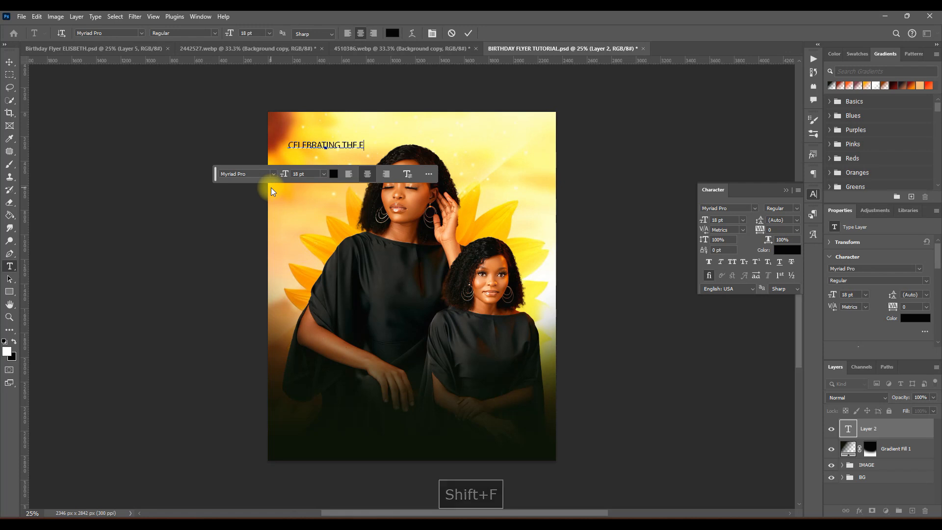
{"action": "type", "text": "AITH"}
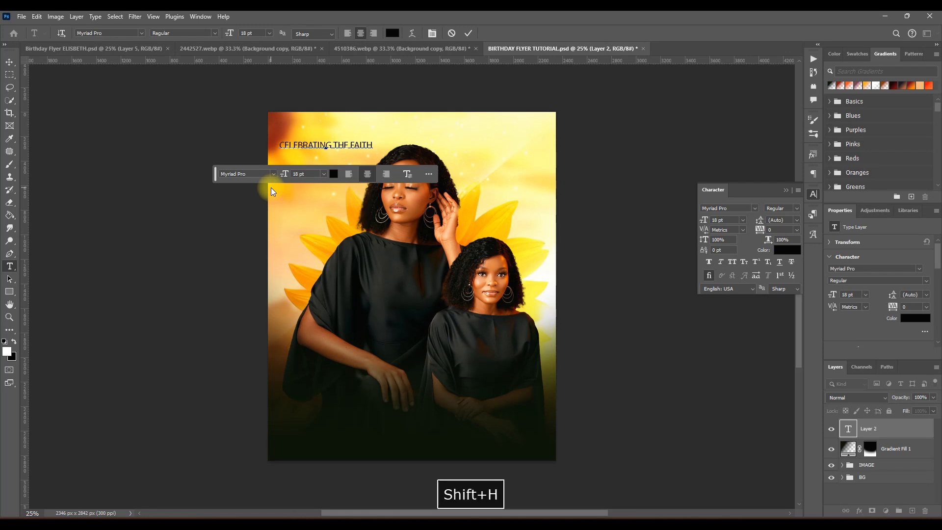
{"action": "type", "text": "FULNESS"}
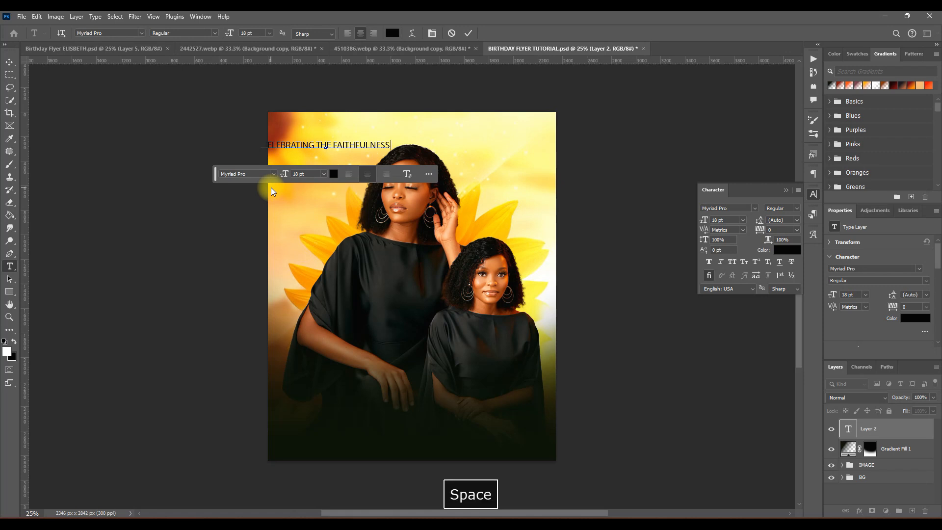
{"action": "type", "text": " OF"}
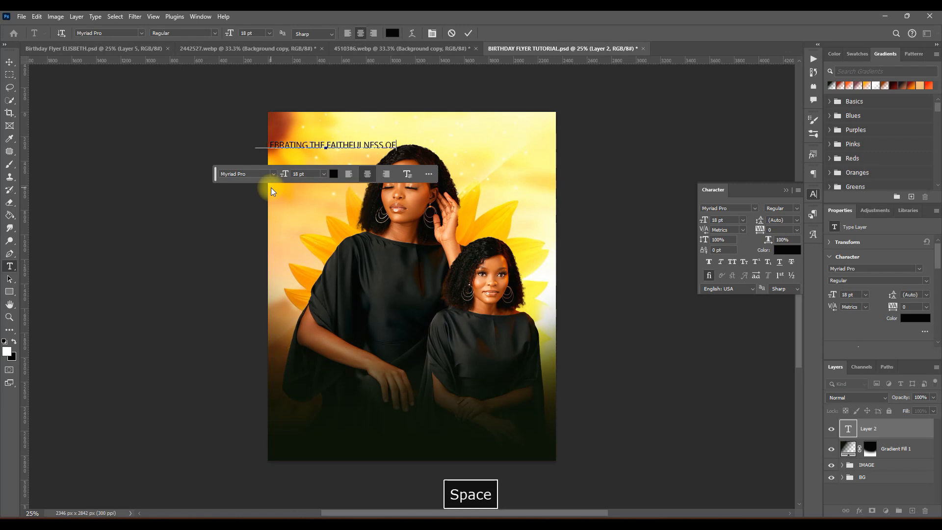
{"action": "type", "text": " GO"}
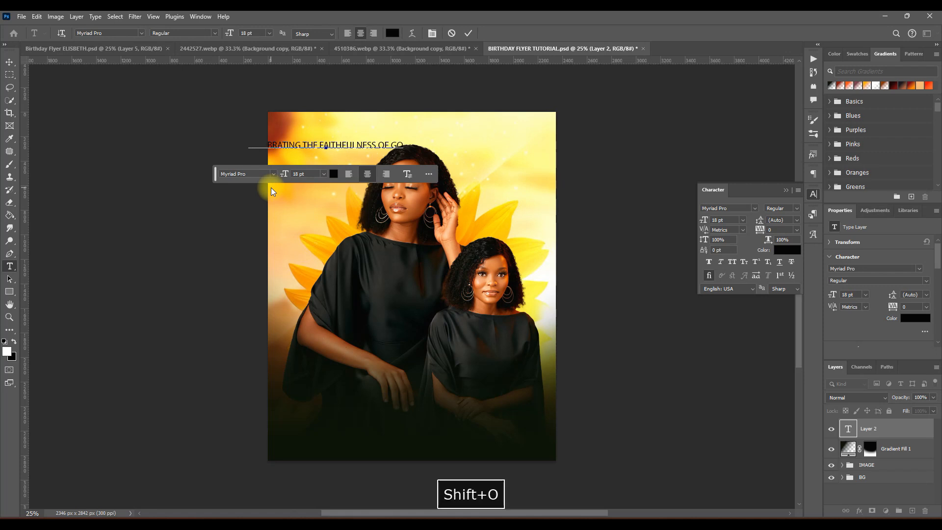
{"action": "type", "text": "D"}
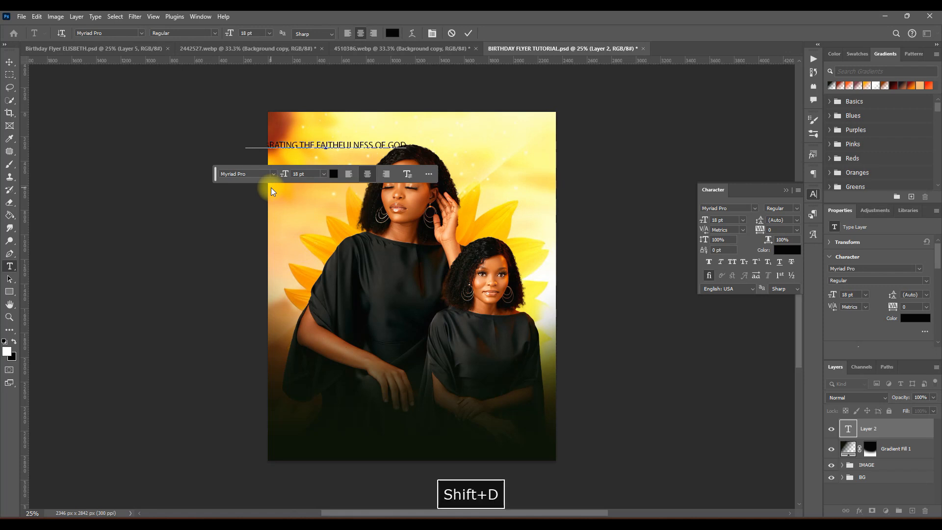
{"action": "left_click", "coordinate": [468, 33]}
{"action": "key", "text": "v"}
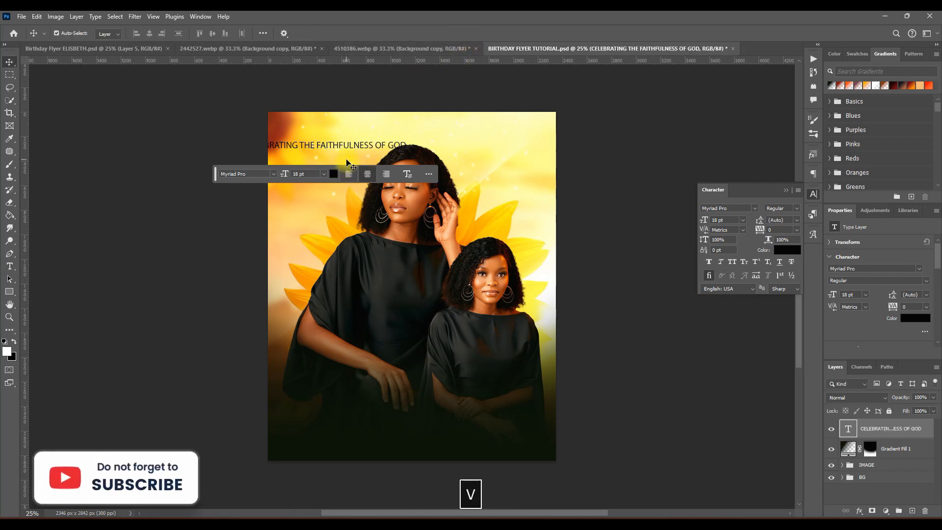
{"action": "left_click_drag", "start_coordinate": [347, 145], "coordinate": [423, 130]}
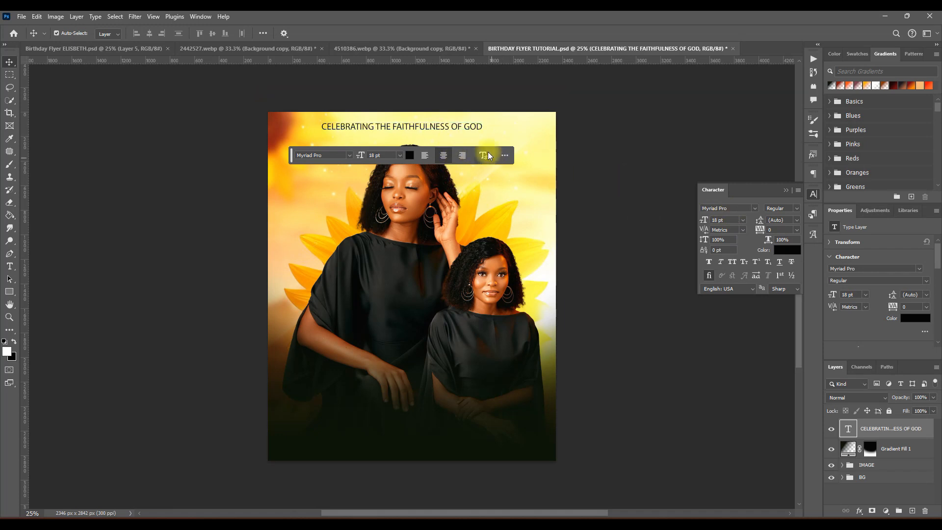
- Set the headline's font to Montserrat Bold at 12 pt
{"action": "left_click", "coordinate": [755, 208]}
{"action": "key", "text": "Up"}
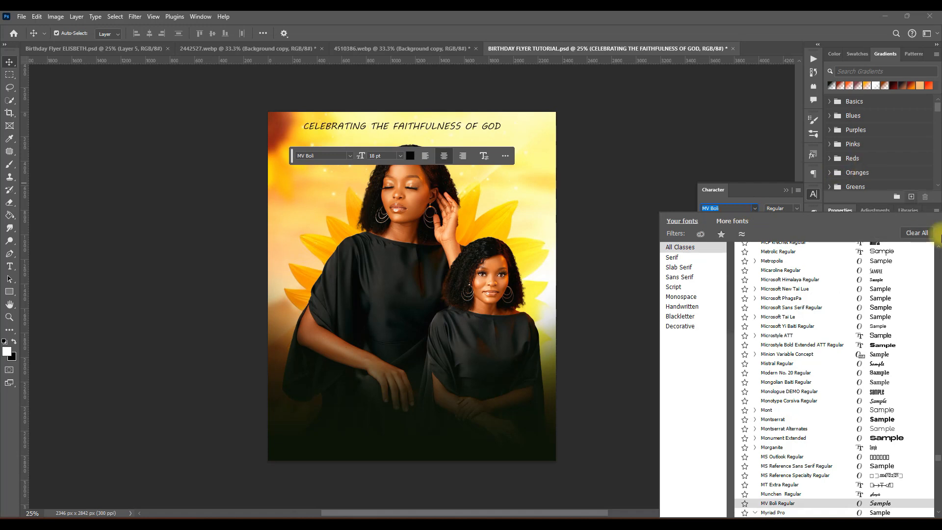
{"action": "left_click_drag", "start_coordinate": [937, 457], "coordinate": [938, 253]}
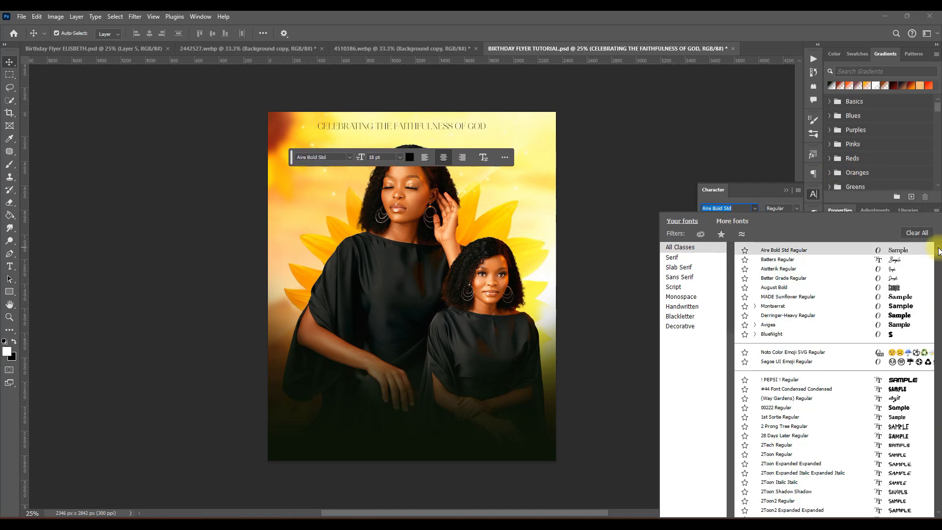
{"action": "left_click", "coordinate": [777, 307]}
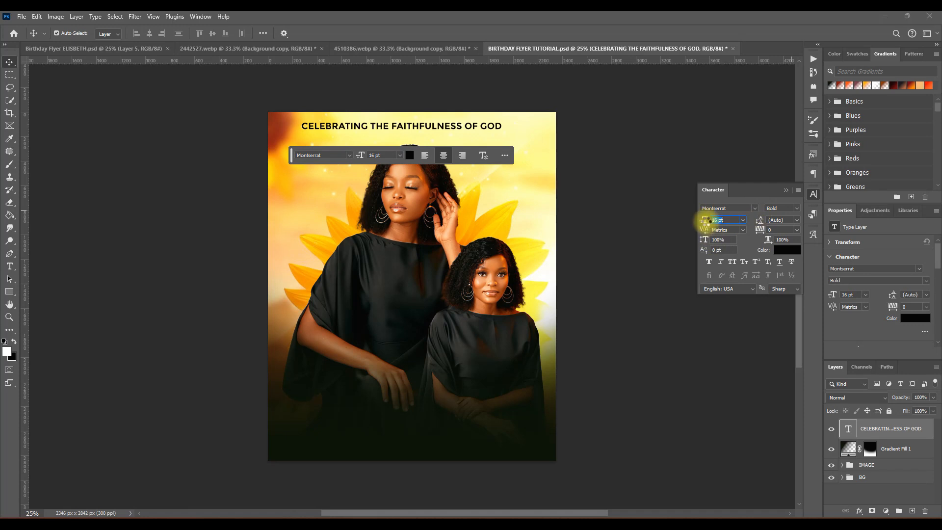
{"action": "left_click_drag", "start_coordinate": [705, 221], "coordinate": [704, 221]}
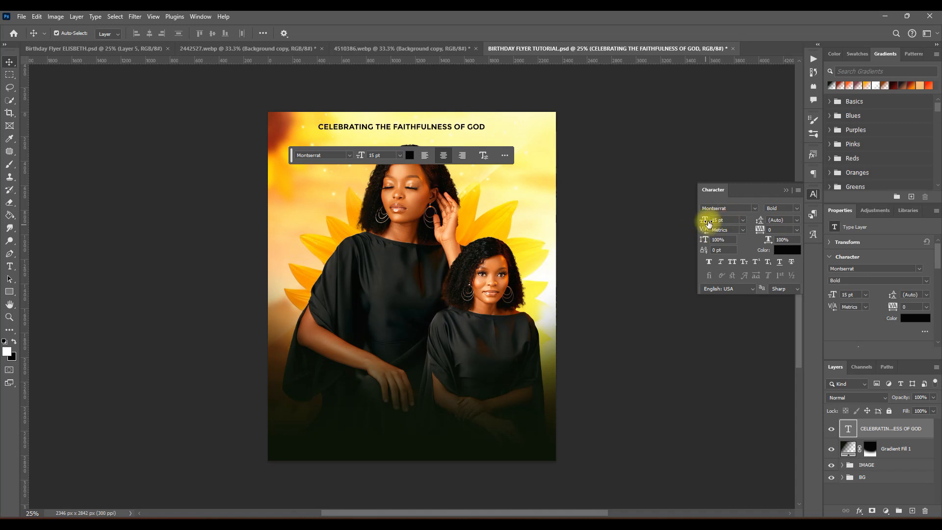
{"action": "key", "text": "Return"}
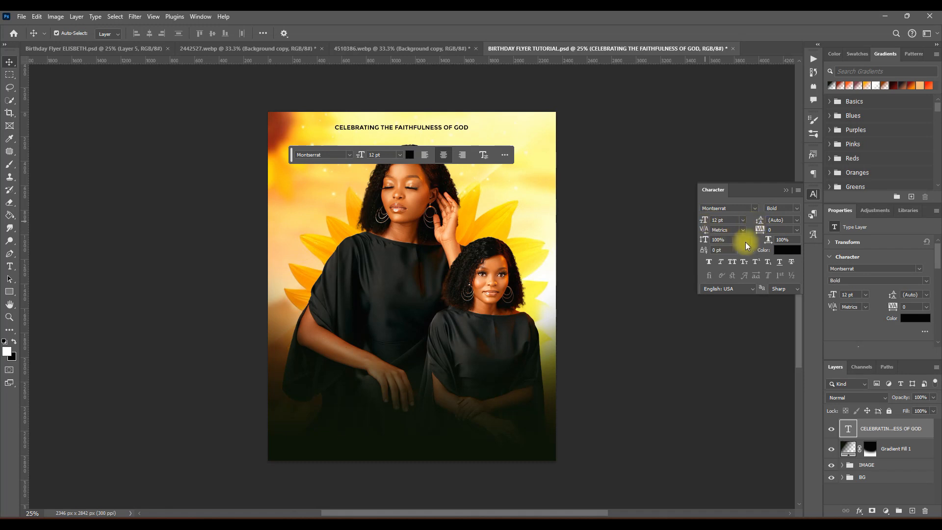
- Set the headline's tracking to 520 and its size to 10 pt, re-centering it across the flyer
{"action": "left_click", "coordinate": [797, 230]}
{"action": "left_click", "coordinate": [797, 230]}
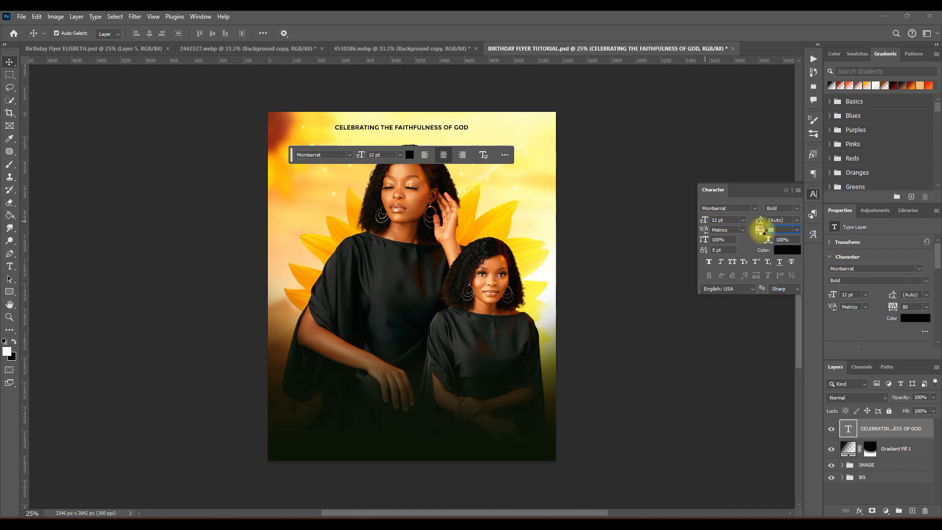
{"action": "left_click_drag", "start_coordinate": [760, 230], "coordinate": [768, 228]}
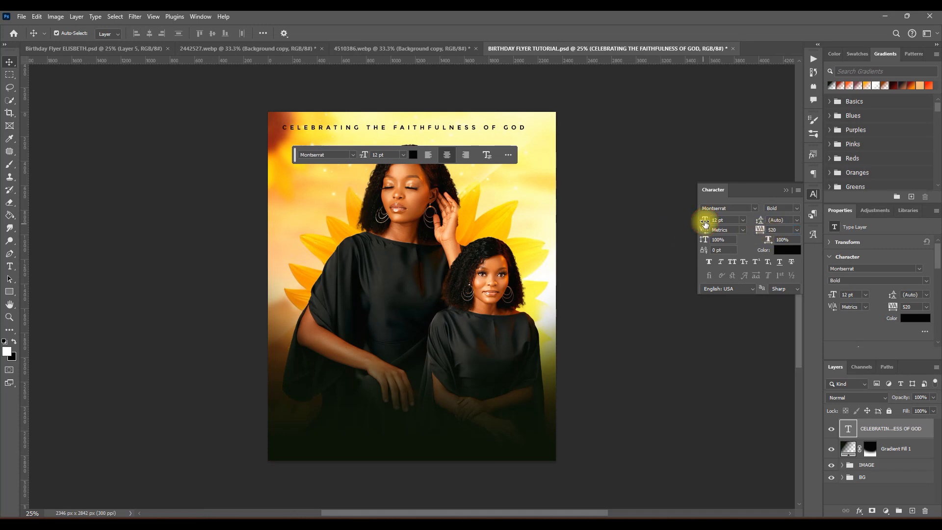
{"action": "left_click_drag", "start_coordinate": [704, 220], "coordinate": [703, 220]}
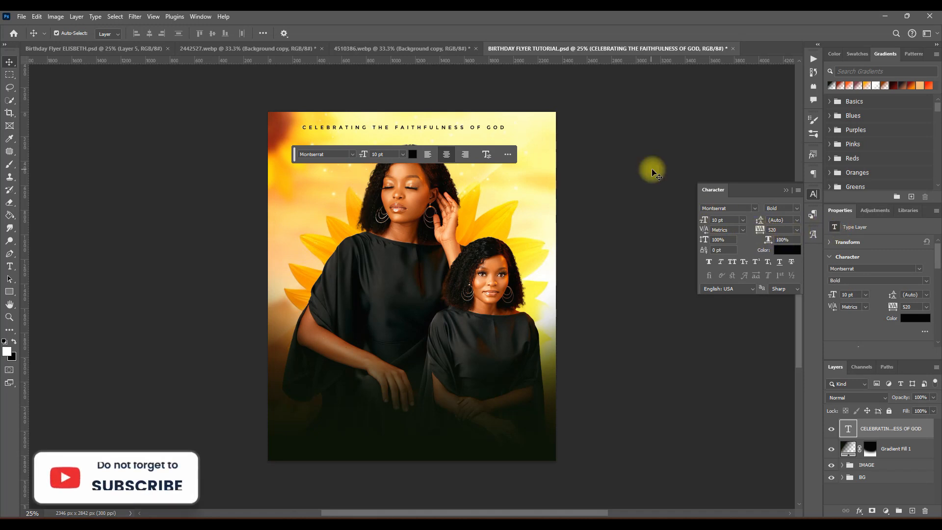
{"action": "left_click_drag", "start_coordinate": [427, 131], "coordinate": [433, 125]}
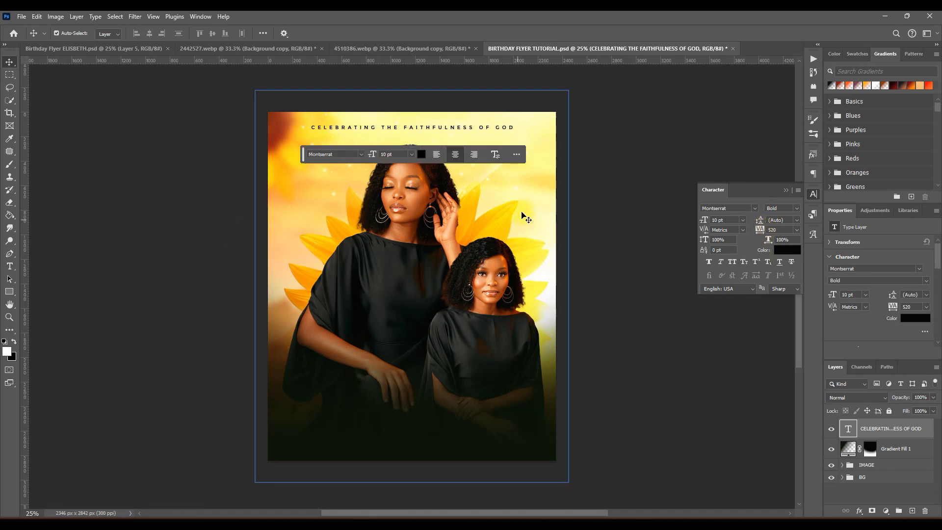
- Apply Faux Bold to the headline and save the flyer with the contextual task bar moved off the artwork
{"action": "left_click", "coordinate": [709, 263]}
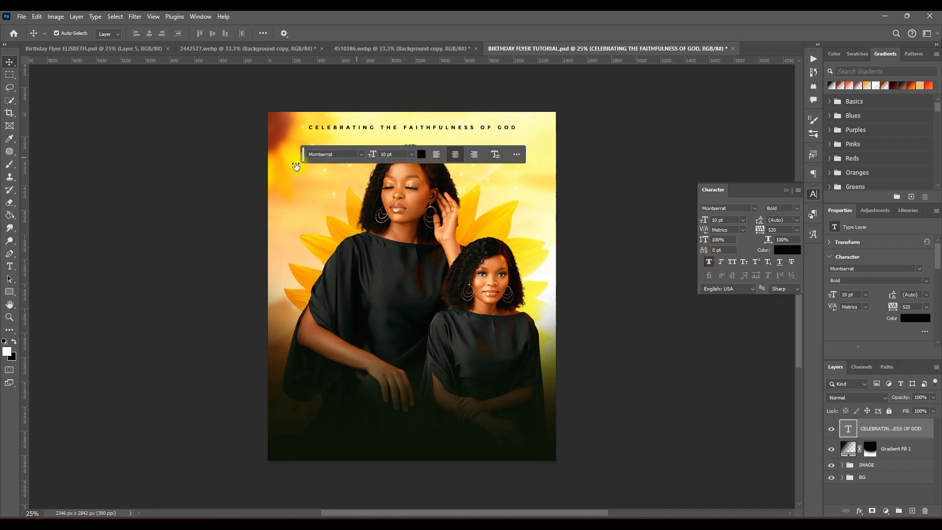
{"action": "left_click_drag", "start_coordinate": [303, 154], "coordinate": [579, 150]}
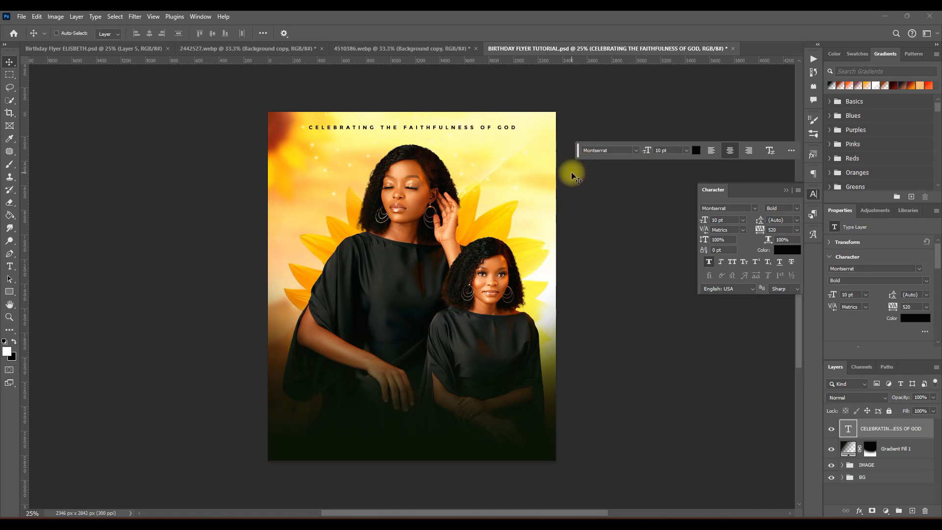
{"action": "key", "text": "ctrl+s"}
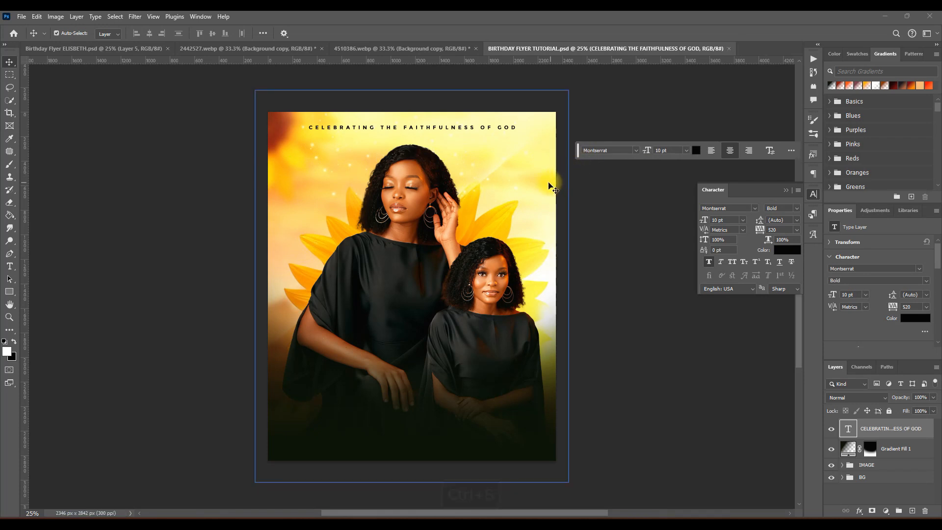
- Examine the finished reference flyer's prayer box layout and return to BIRTHDAY FLYER TUTORIAL.psd
{"action": "left_click", "coordinate": [89, 48]}
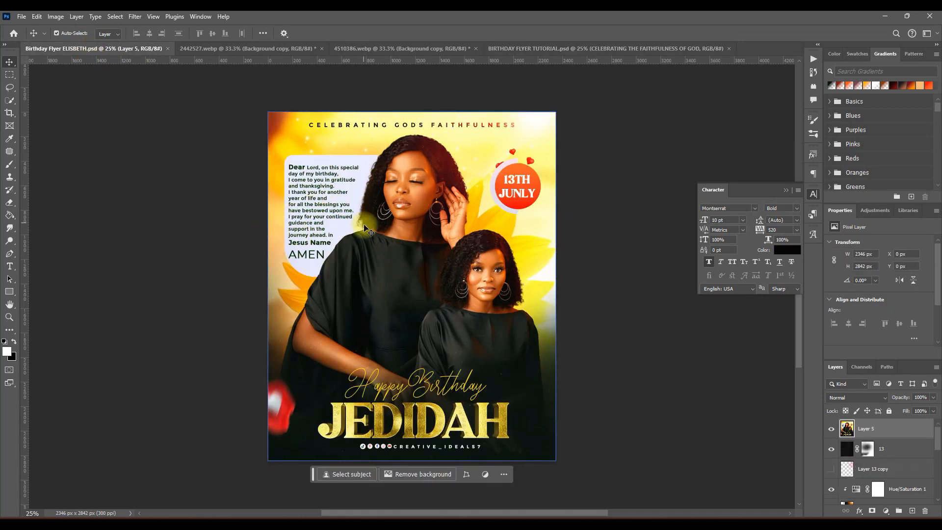
{"action": "left_click", "coordinate": [532, 47]}
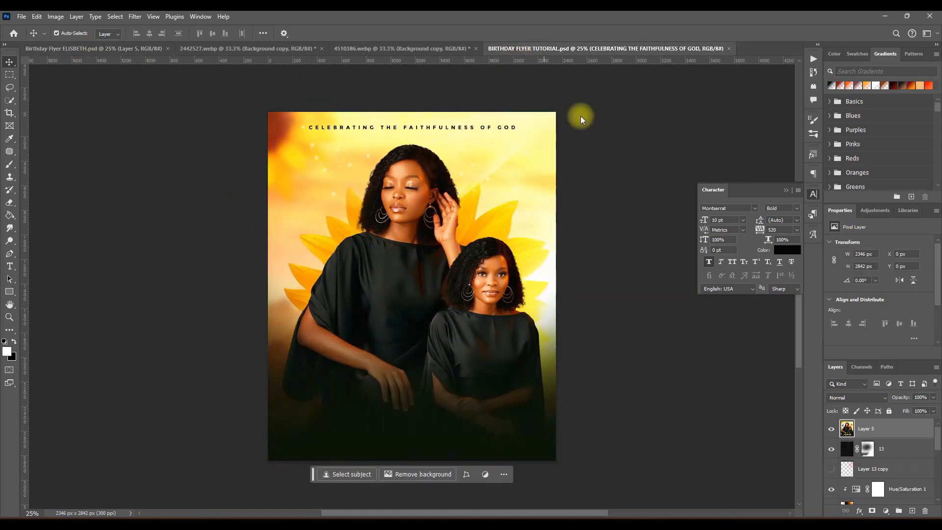
{"action": "left_click", "coordinate": [845, 465]}
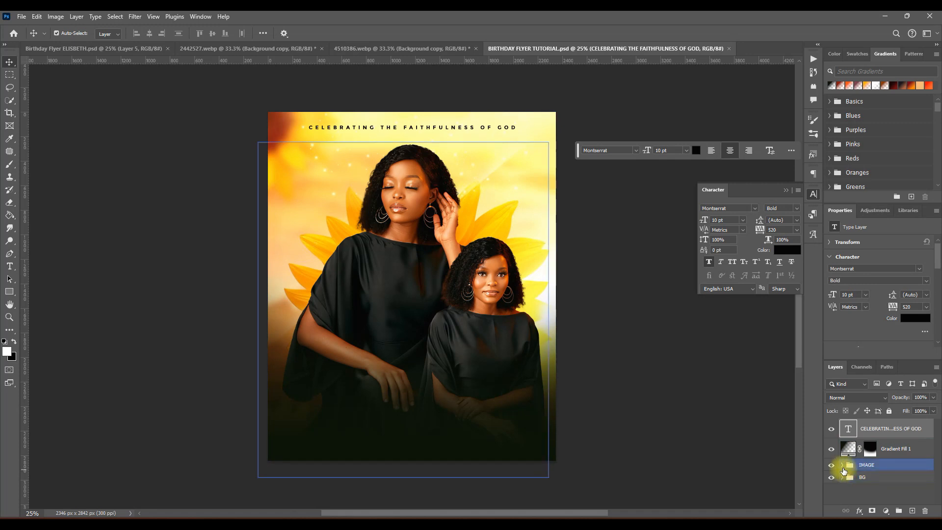
{"action": "left_click", "coordinate": [616, 419]}
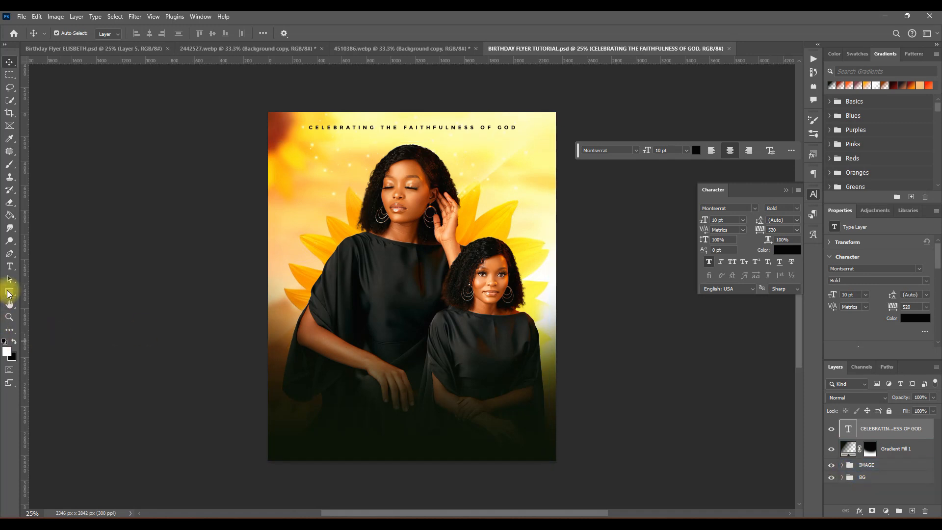
- Draw a rectangle about 929 × 823 px over the flyer's upper-left area and fill it with light blue #d3dbff
{"action": "left_click", "coordinate": [8, 293]}
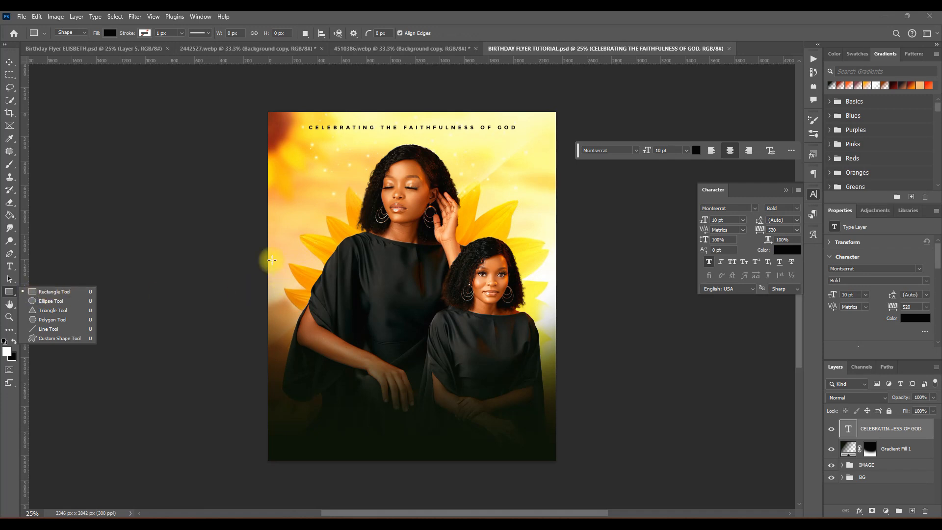
{"action": "left_click_drag", "start_coordinate": [291, 154], "coordinate": [405, 254]}
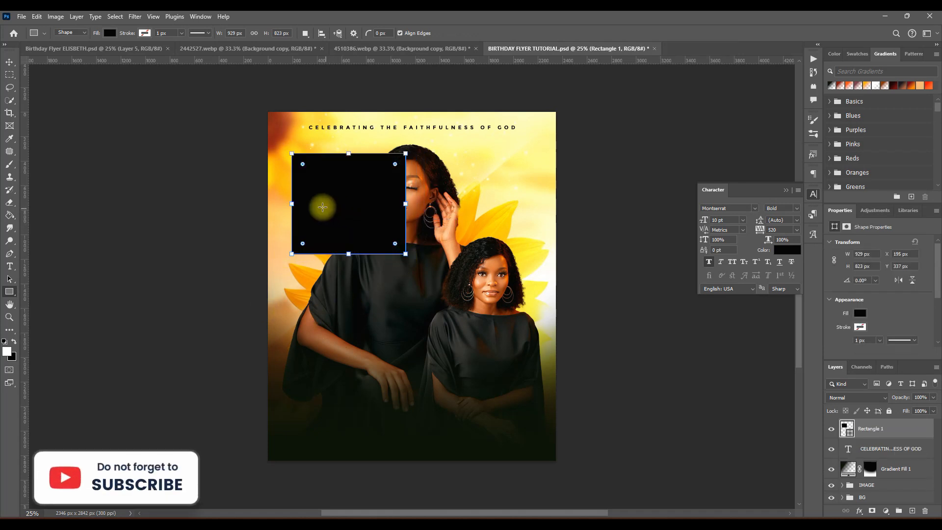
{"action": "left_click", "coordinate": [109, 33]}
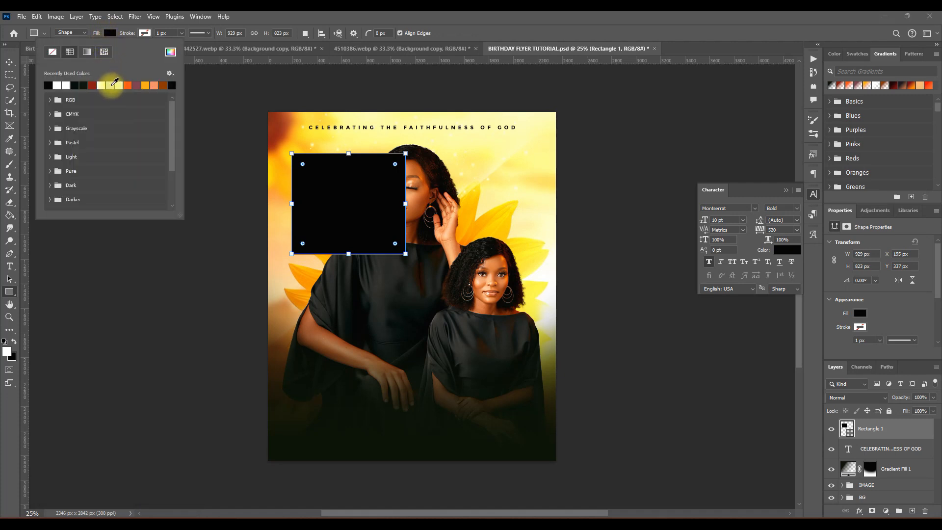
{"action": "left_click", "coordinate": [112, 85]}
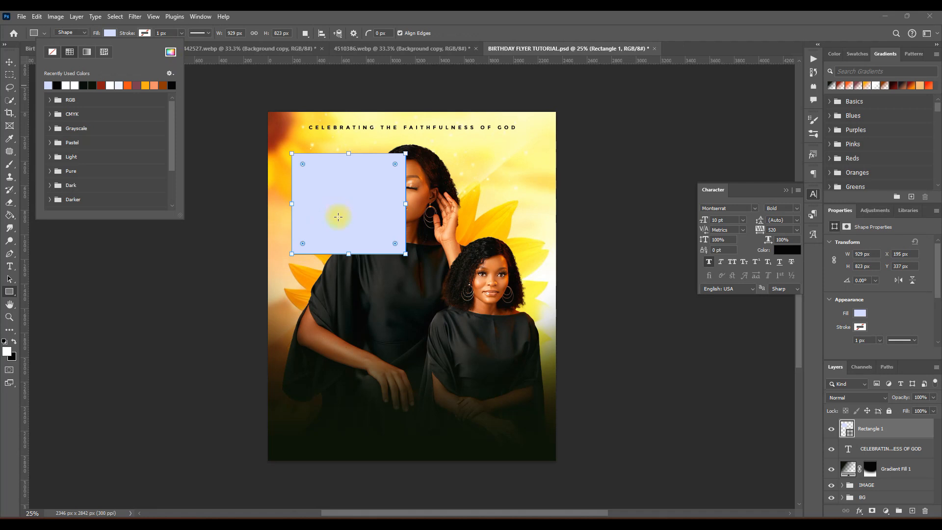
{"action": "left_click", "coordinate": [171, 53]}
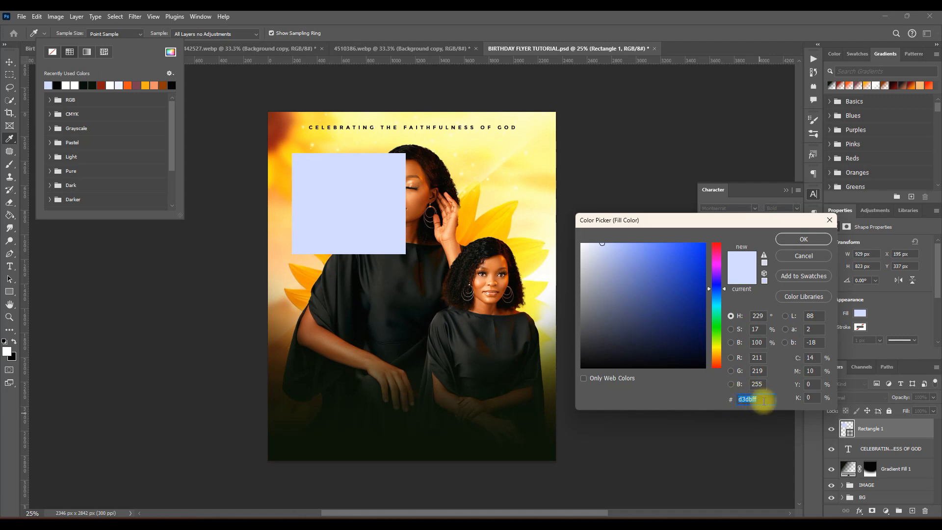
{"action": "left_click", "coordinate": [795, 243]}
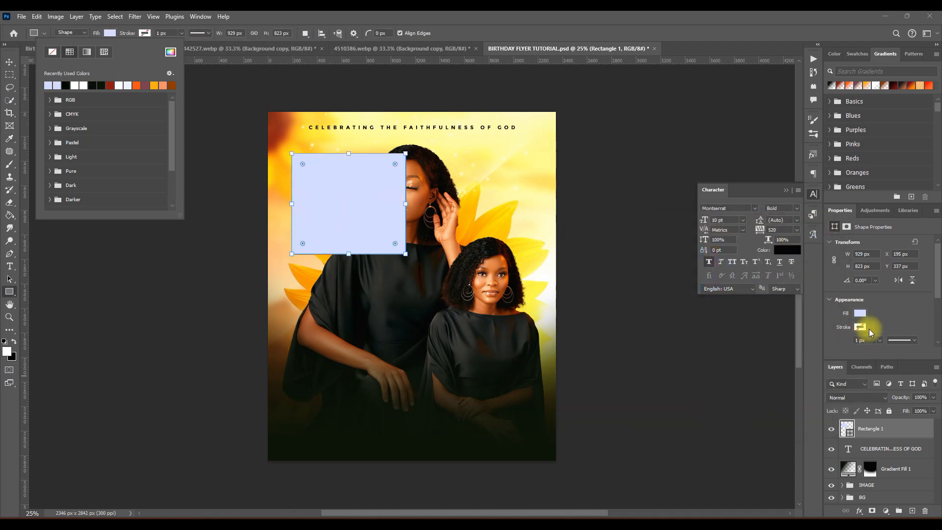
- Unlink the rectangle's corner radii and round only its lower-left corner to 200 px
{"action": "scroll", "coordinate": [876, 330], "scroll_direction": "down", "scroll_amount": 4}
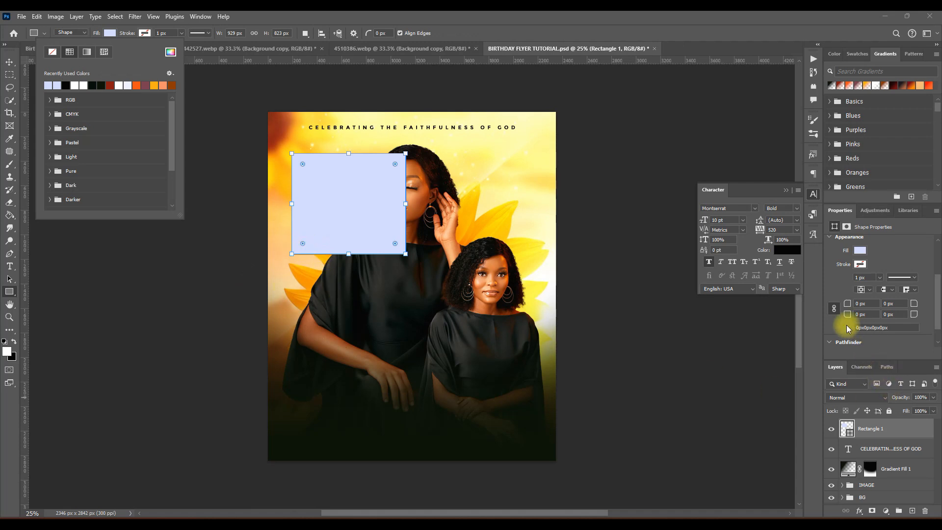
{"action": "left_click", "coordinate": [833, 311]}
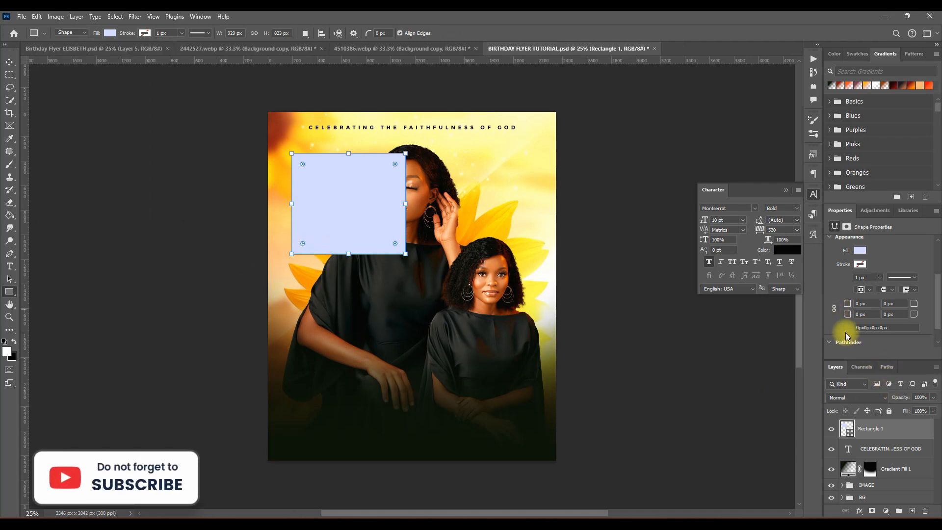
{"action": "left_click_drag", "start_coordinate": [852, 318], "coordinate": [938, 320]}
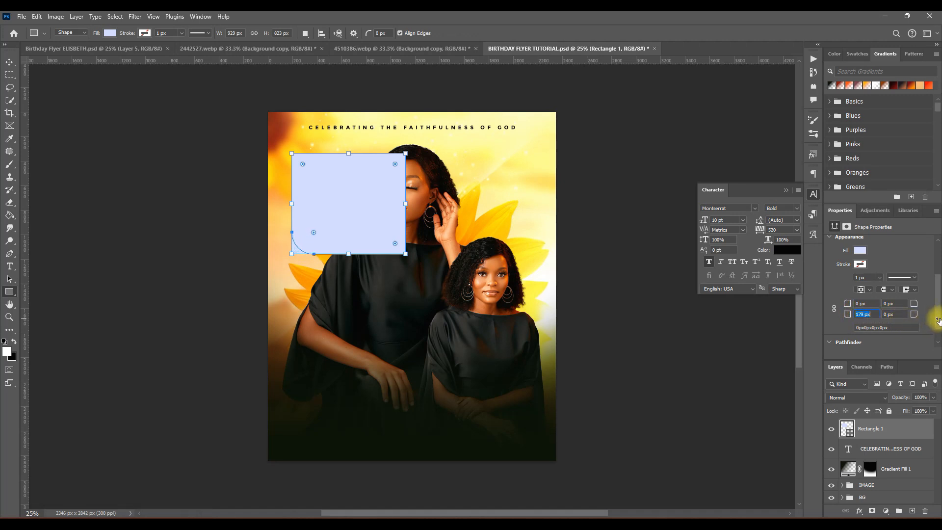
{"action": "left_click", "coordinate": [849, 316]}
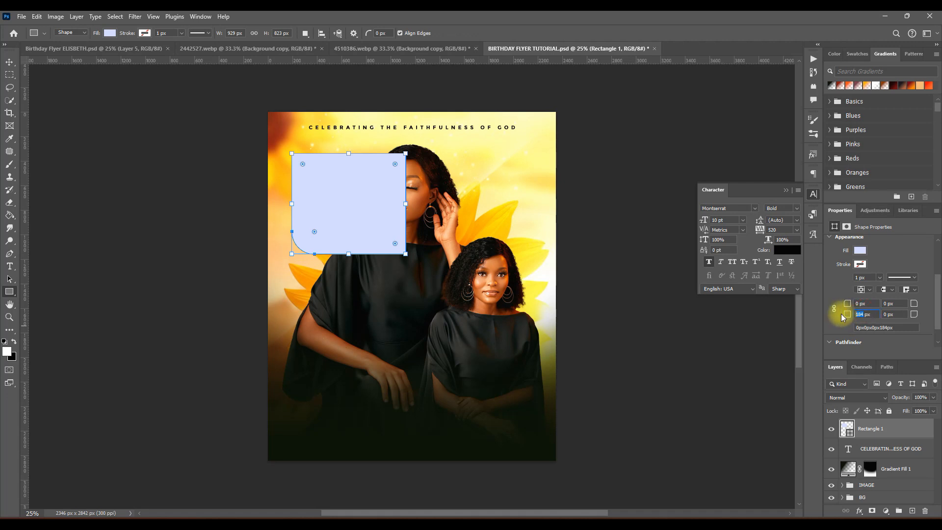
{"action": "type", "text": "200"}
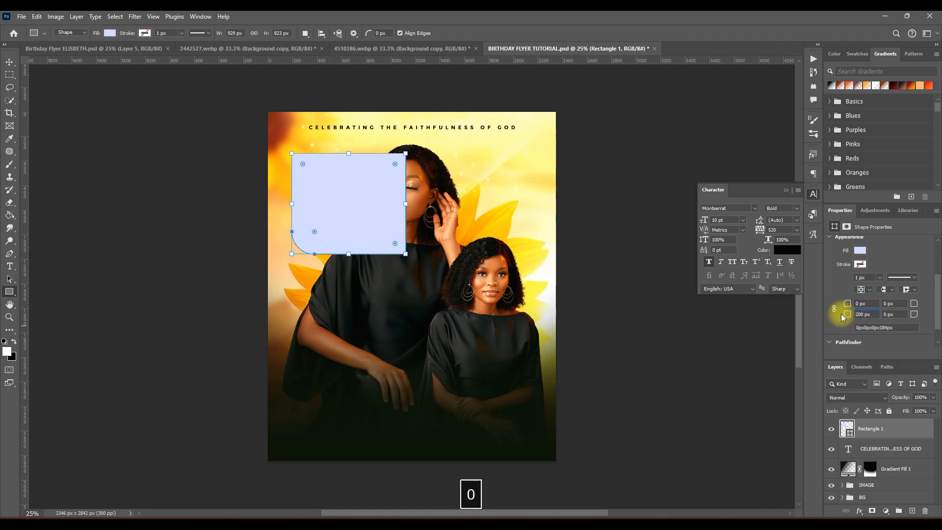
{"action": "key", "text": "Return"}
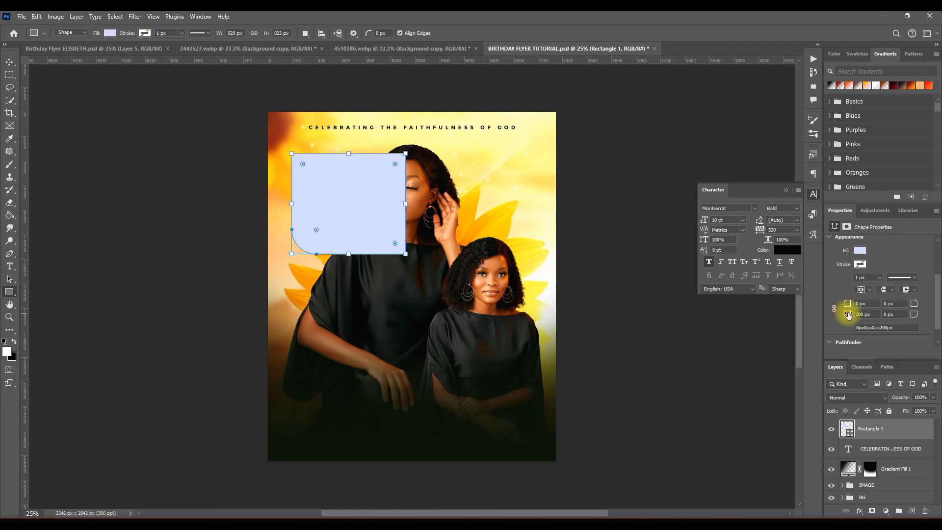
- Move the Rectangle 1 layer into the IMAGE group, beneath both portrait layers
{"action": "left_click", "coordinate": [9, 62]}
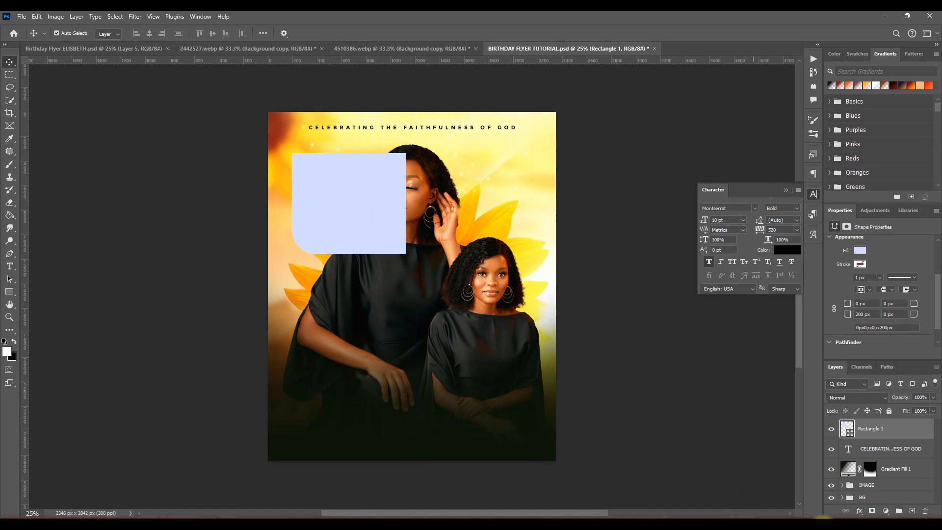
{"action": "left_click", "coordinate": [868, 497]}
{"action": "left_click", "coordinate": [888, 430]}
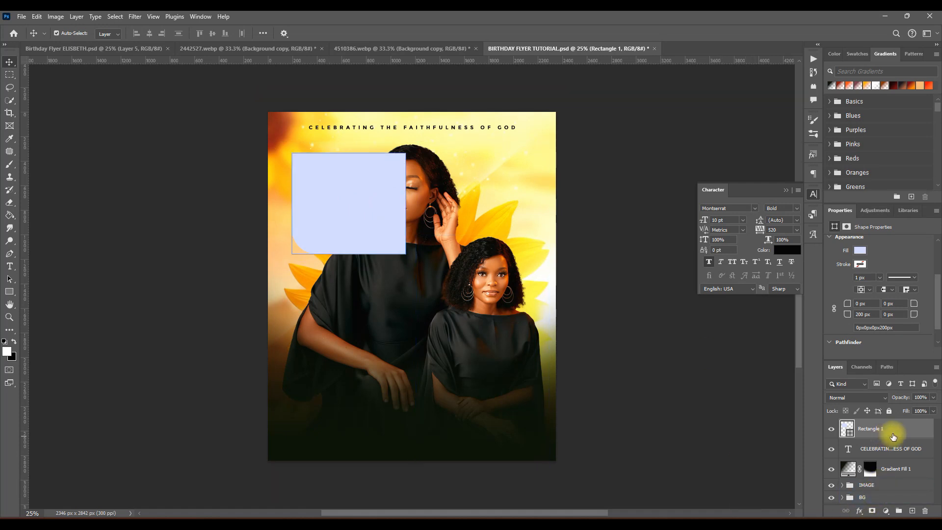
{"action": "left_click_drag", "start_coordinate": [891, 431], "coordinate": [894, 485]}
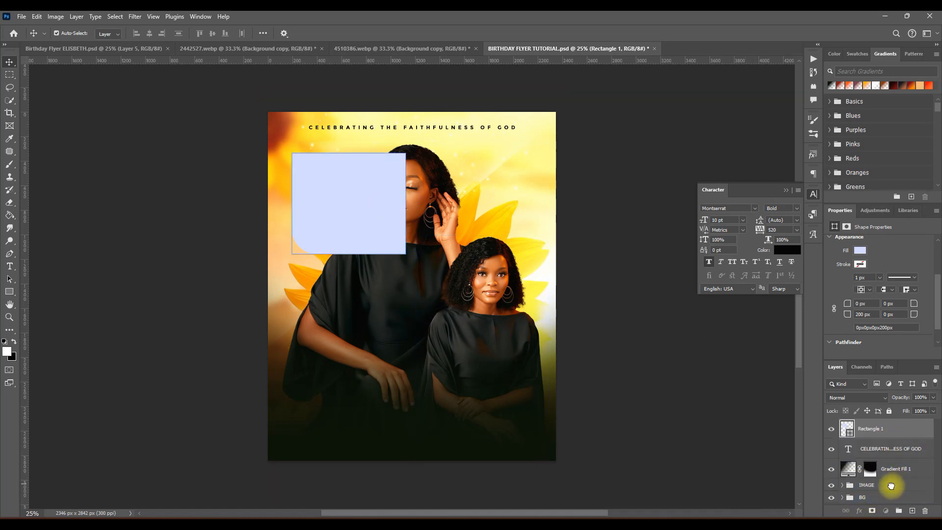
{"action": "left_click", "coordinate": [840, 469]}
{"action": "left_click", "coordinate": [842, 467]}
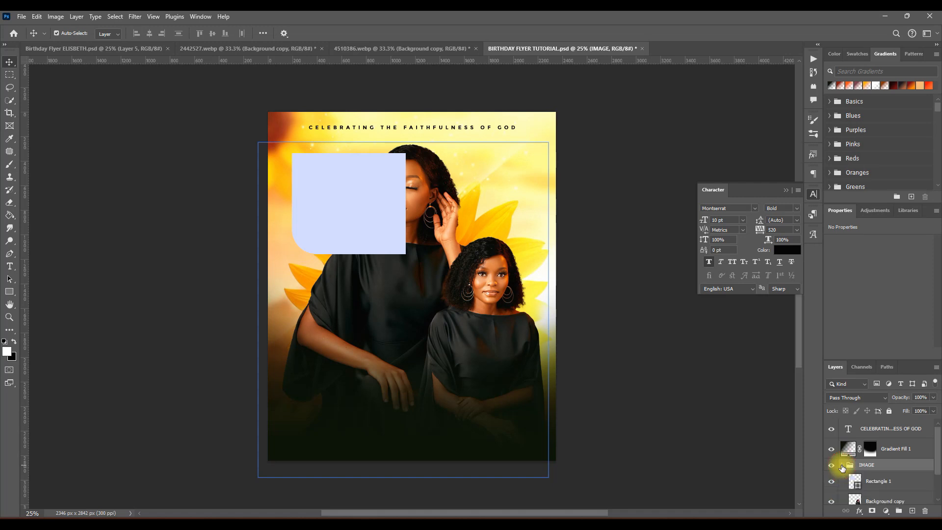
{"action": "scroll", "coordinate": [876, 470], "scroll_direction": "down", "scroll_amount": 1}
{"action": "left_click_drag", "start_coordinate": [876, 470], "coordinate": [898, 505]}
- Transform the rectangle to about 970 × 972 px and position it beside the taller woman's head at about X 115, Y 288 px
{"action": "left_click", "coordinate": [317, 211]}
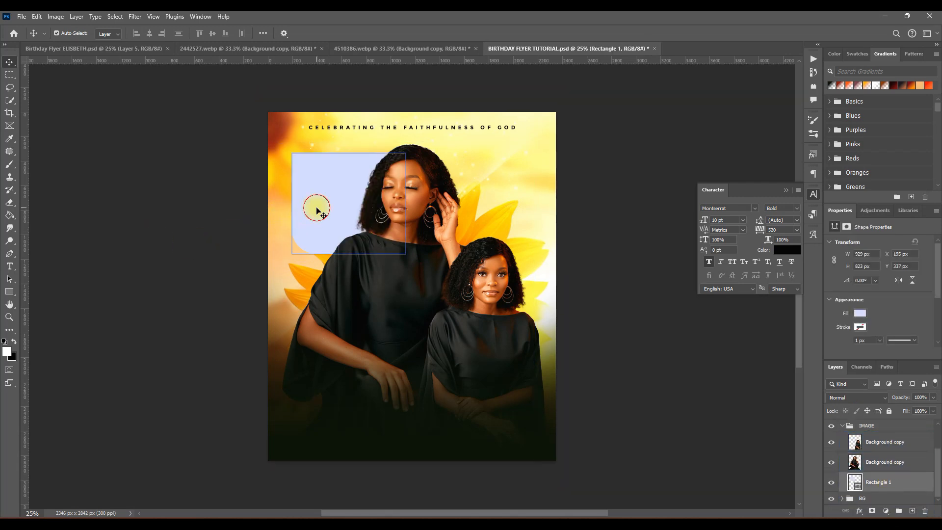
{"action": "key", "text": "ctrl+t"}
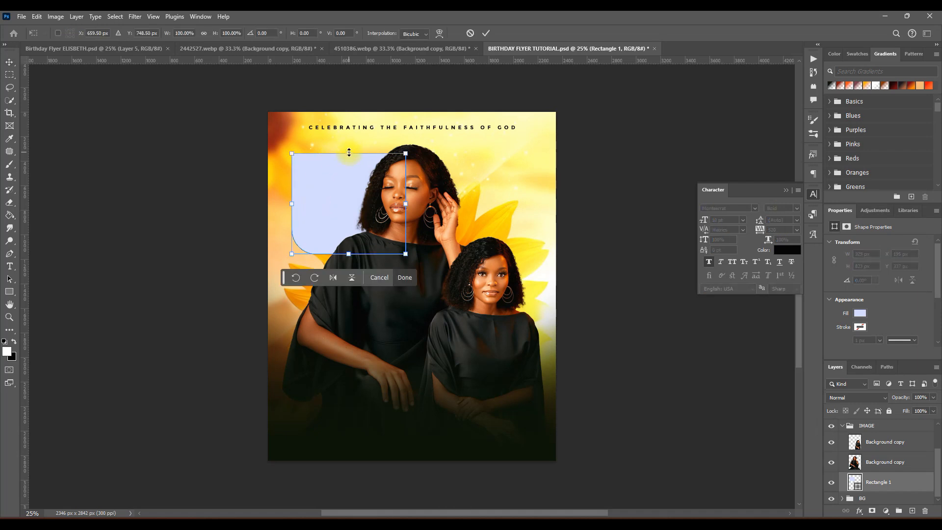
{"action": "left_click_drag", "start_coordinate": [349, 152], "coordinate": [348, 139]}
{"action": "left_click_drag", "start_coordinate": [292, 255], "coordinate": [283, 261]}
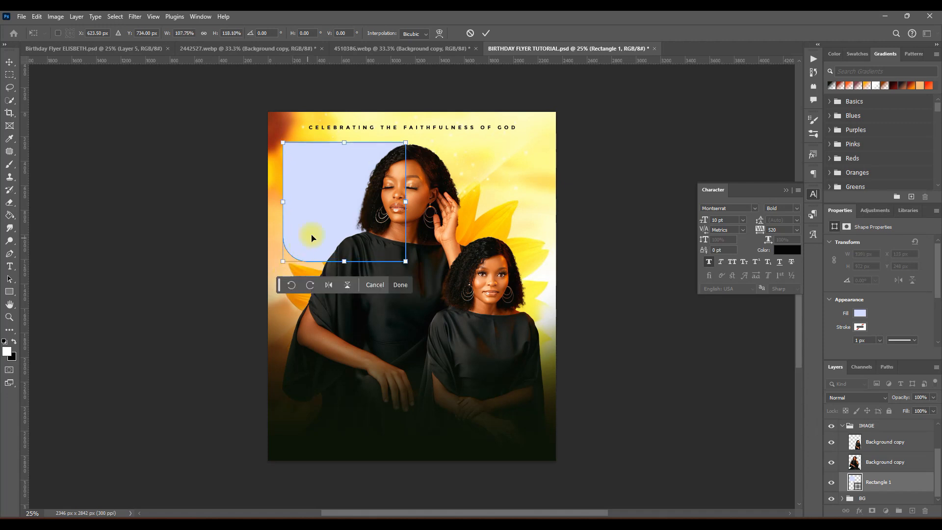
{"action": "left_click_drag", "start_coordinate": [405, 202], "coordinate": [396, 201]}
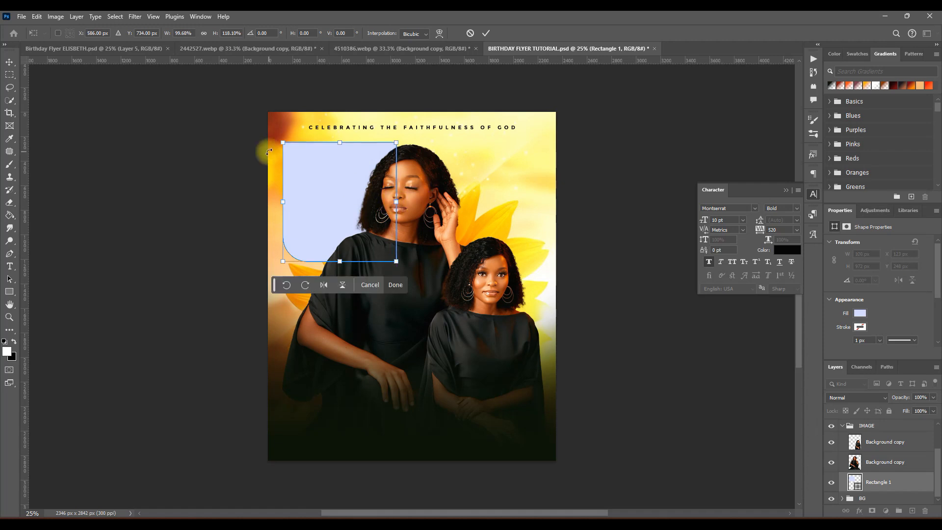
{"action": "left_click_drag", "start_coordinate": [283, 144], "coordinate": [278, 143]}
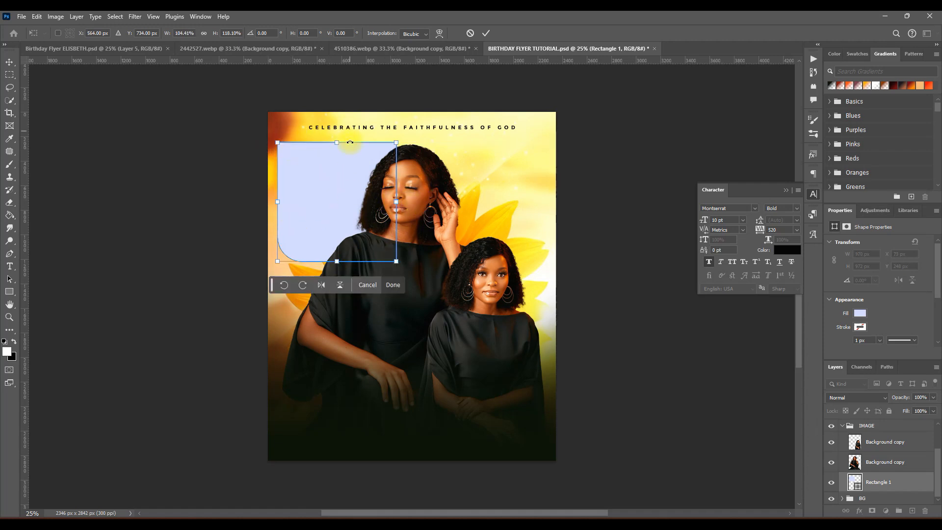
{"action": "left_click", "coordinate": [486, 33]}
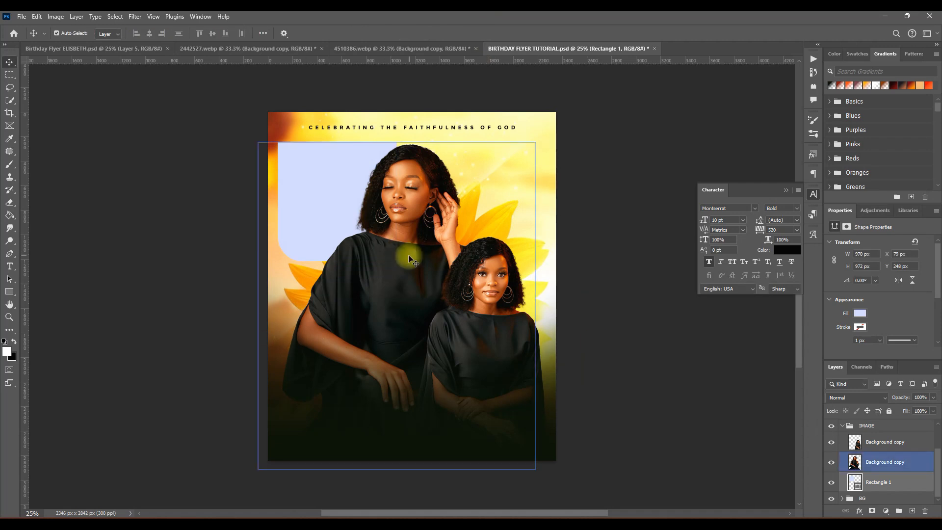
{"action": "left_click_drag", "start_coordinate": [332, 201], "coordinate": [337, 209]}
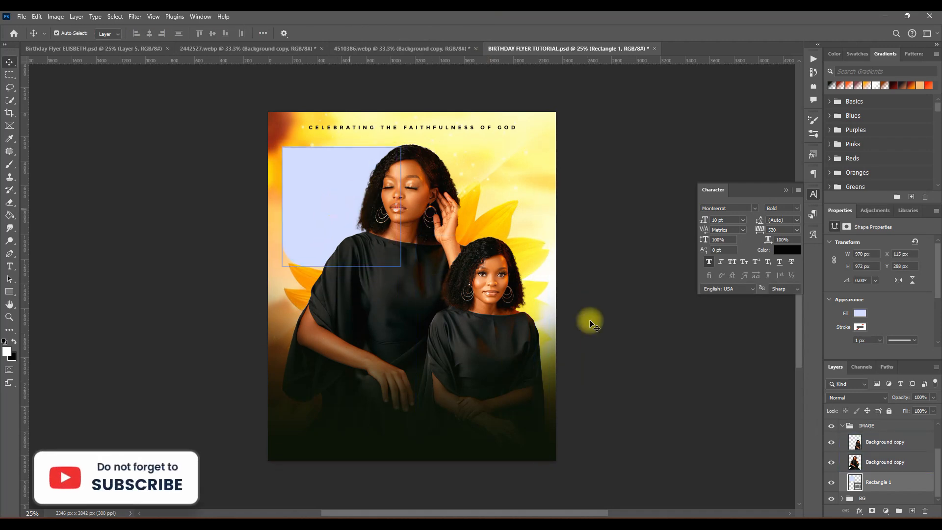
- Hide Layer 5 and layer 13 in the reference flyer and copy its "Dear Lord" prayer text onto the tutorial flyer's blue rectangle
{"action": "left_click", "coordinate": [83, 49]}
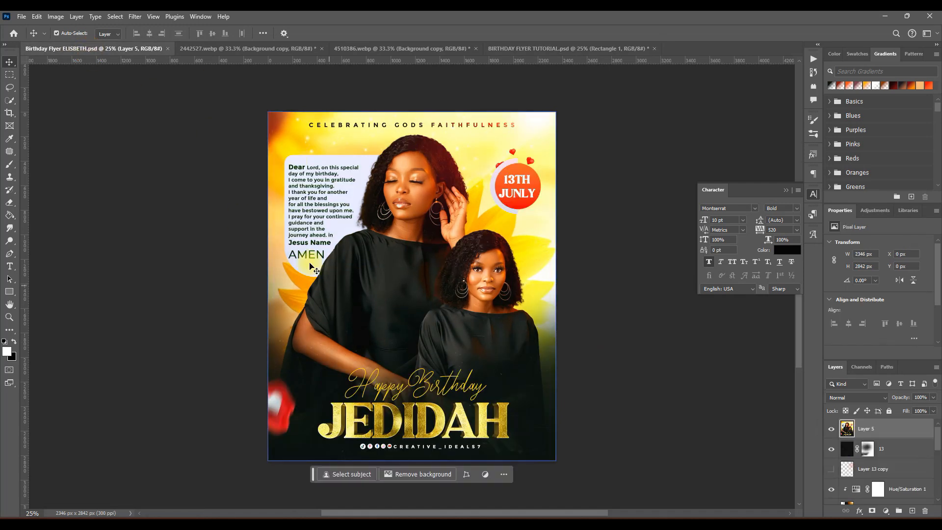
{"action": "left_click", "coordinate": [832, 430]}
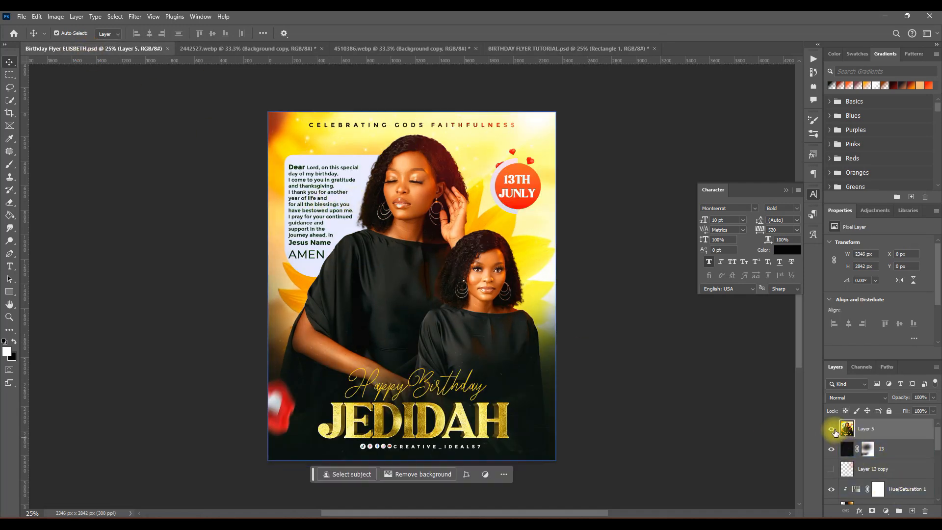
{"action": "left_click", "coordinate": [834, 448]}
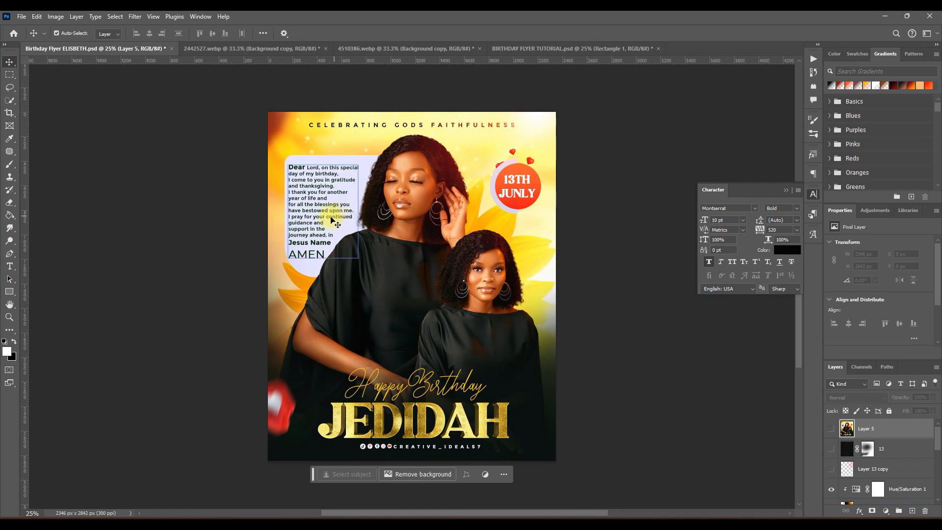
{"action": "mouse_move", "coordinate": [319, 220]}
{"action": "left_mouse_down"}
{"action": "mouse_move", "coordinate": [322, 208]}
{"action": "mouse_move", "coordinate": [300, 211]}
{"action": "mouse_move", "coordinate": [526, 49]}
{"action": "mouse_move", "coordinate": [326, 205]}
{"action": "left_mouse_up"}
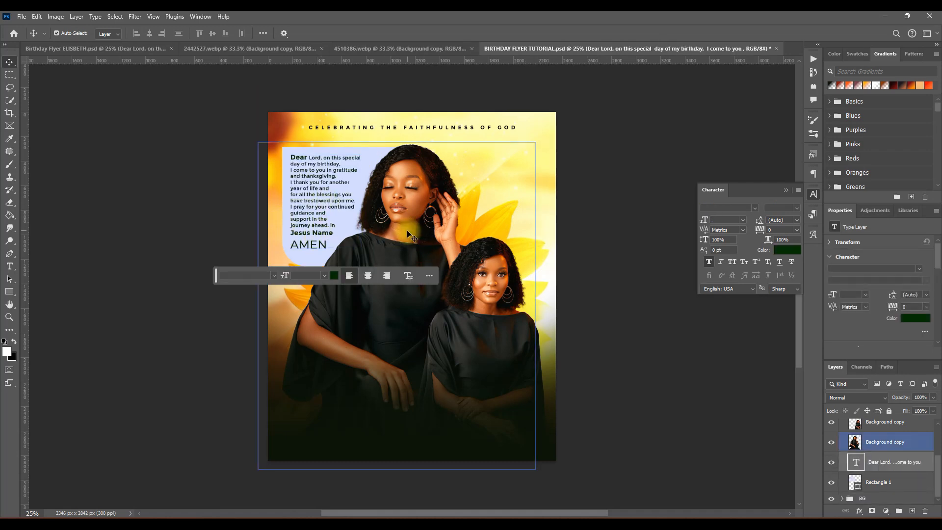
- Select the prayer text on the flyer and move the contextual task bar off the portraits to beside the artwork
{"action": "left_click", "coordinate": [309, 234]}
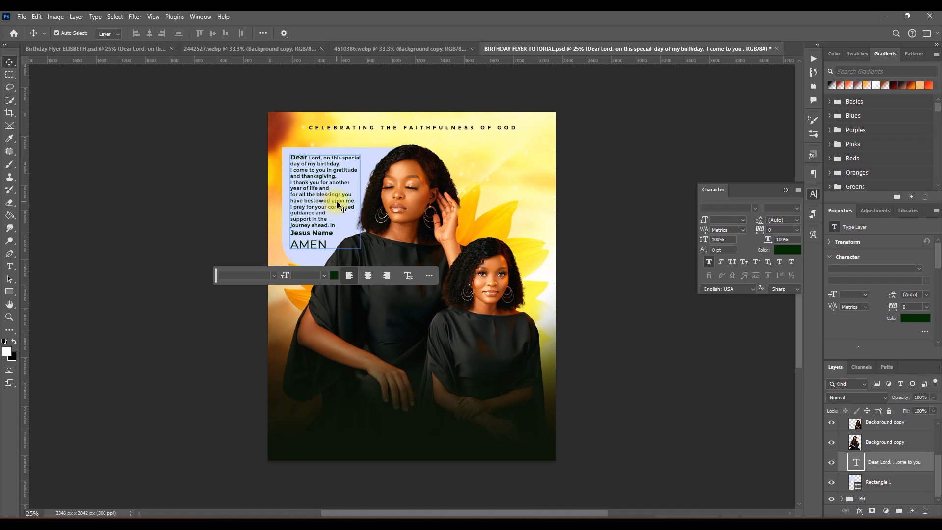
{"action": "left_click_drag", "start_coordinate": [216, 276], "coordinate": [561, 223]}
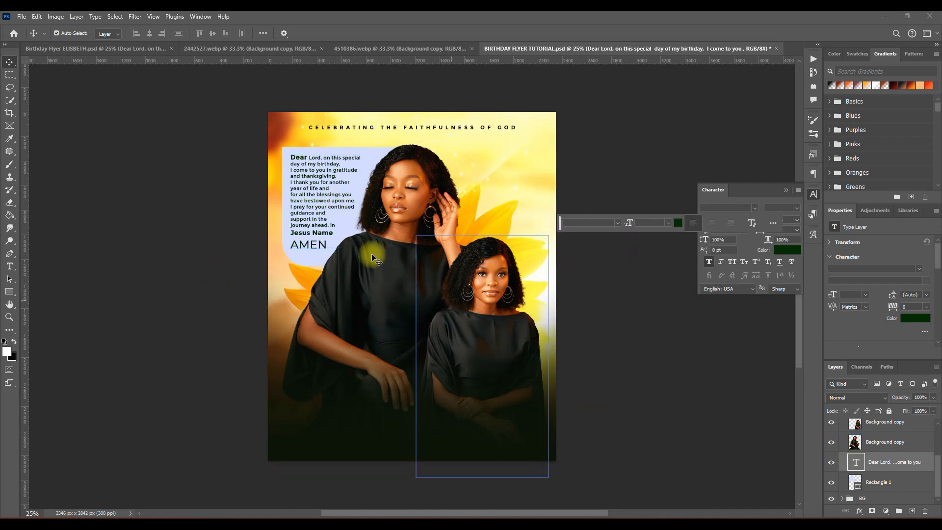
{"action": "left_click", "coordinate": [876, 481]}
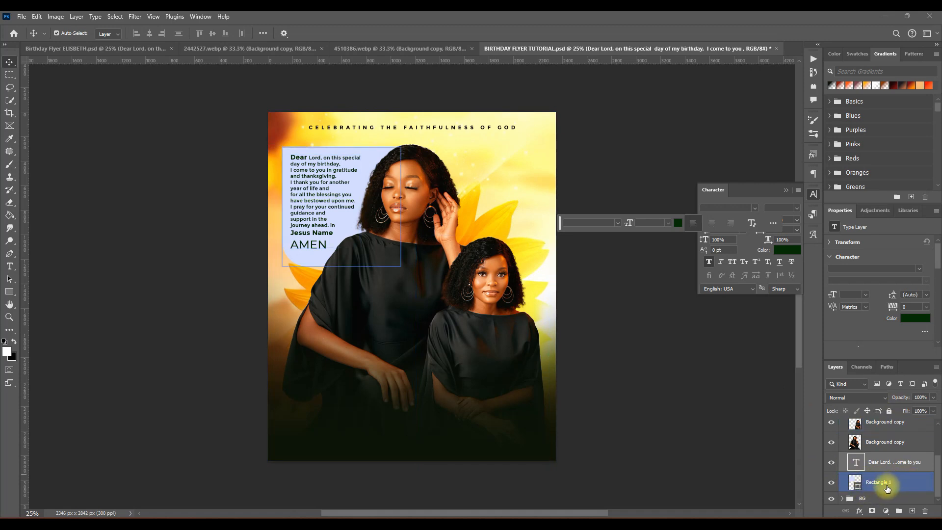
{"action": "scroll", "coordinate": [880, 483], "scroll_direction": "up", "scroll_amount": 2}
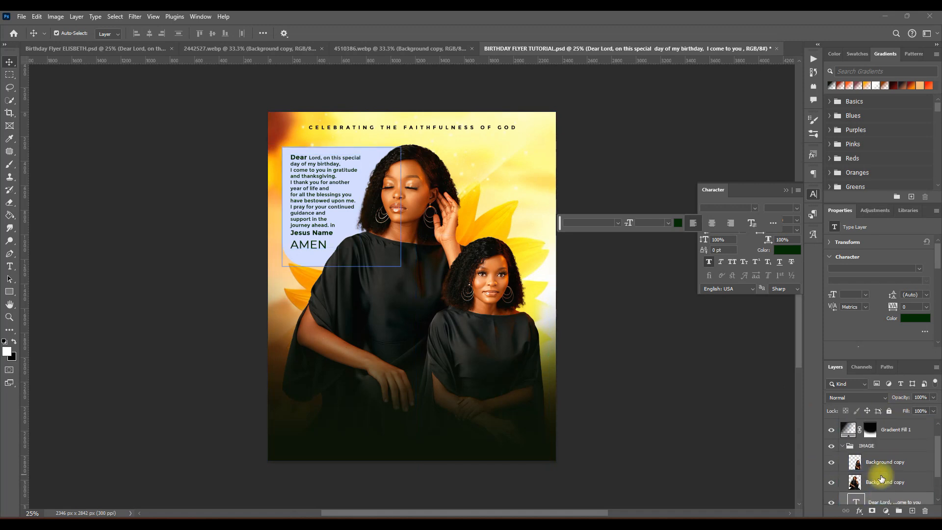
- Collapse the IMAGE group in the layer stack
{"action": "left_click", "coordinate": [880, 479]}
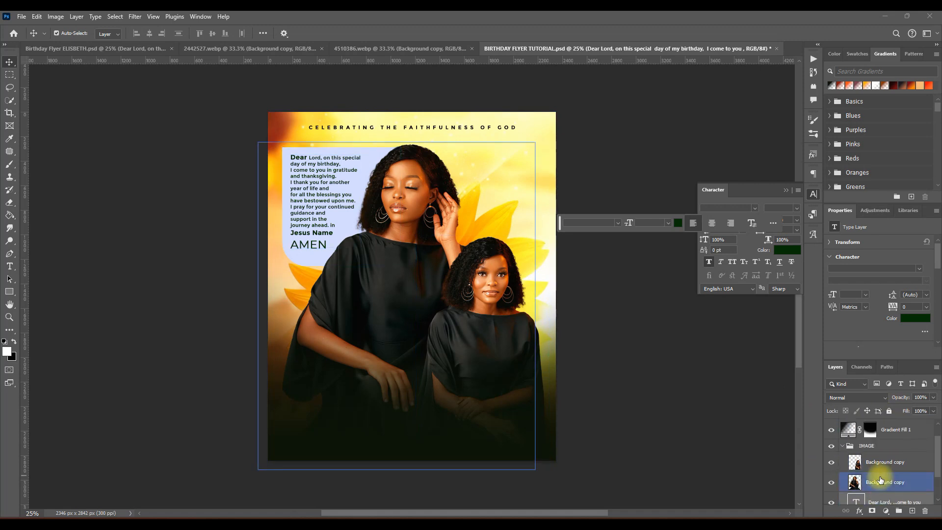
{"action": "left_click", "coordinate": [842, 446]}
{"action": "left_click", "coordinate": [416, 349]}
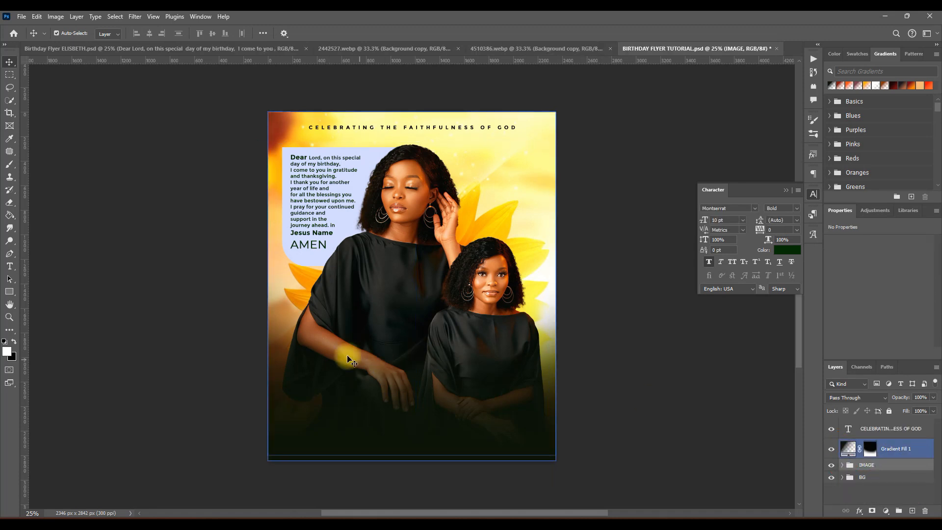
{"action": "left_click", "coordinate": [337, 196]}
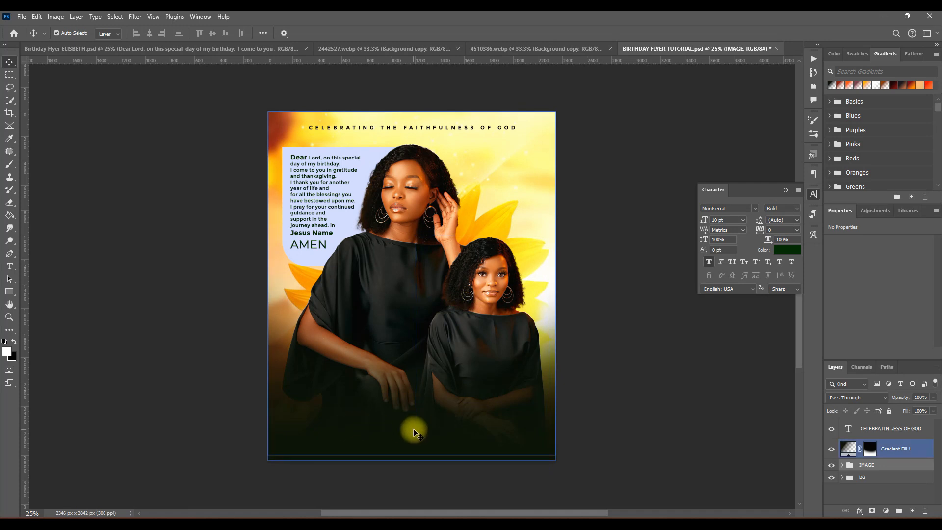
{"action": "left_click", "coordinate": [473, 357]}
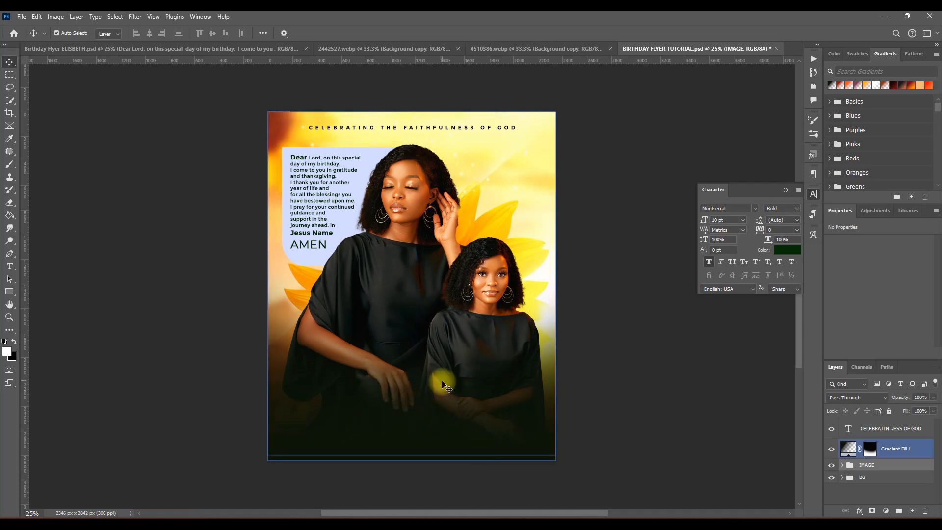
- Examine the gold name lettering in the reference birthday flyer and return to the tutorial flyer
{"action": "left_click", "coordinate": [73, 48]}
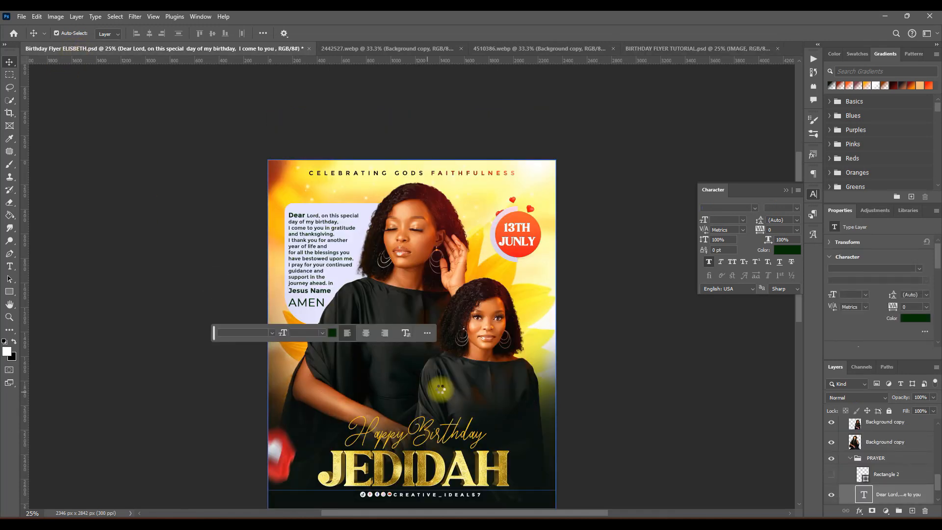
{"action": "scroll", "coordinate": [516, 458], "scroll_direction": "down", "scroll_amount": 2}
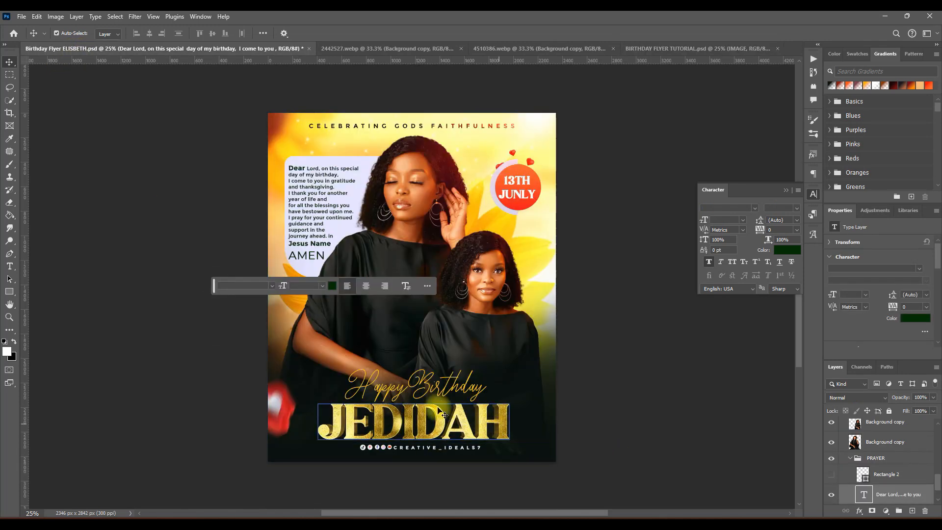
{"action": "left_click", "coordinate": [665, 53]}
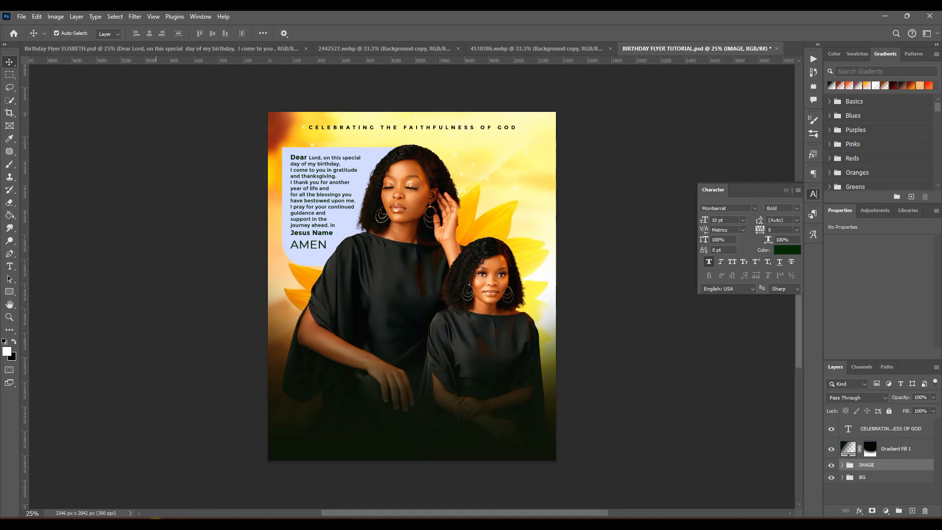
- Switch to File Explorer and open the PNG FILES folder inside the PSD folder on drive E
{"action": "left_click", "coordinate": [118, 515]}
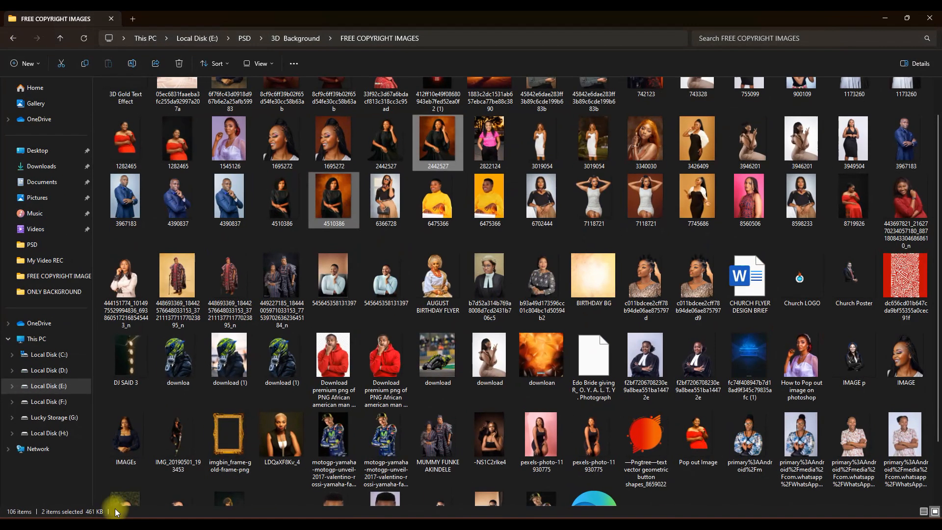
{"action": "scroll", "coordinate": [420, 414], "scroll_direction": "up", "scroll_amount": 1}
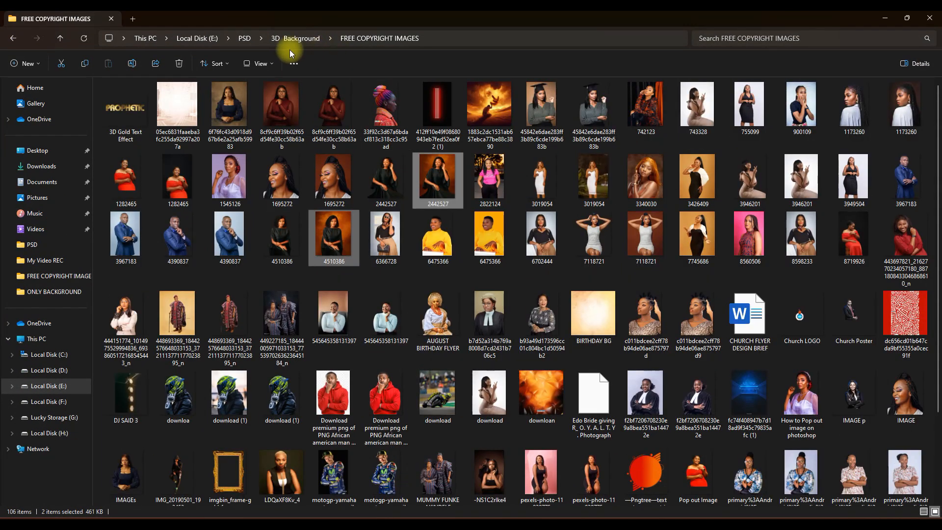
{"action": "left_click", "coordinate": [245, 39]}
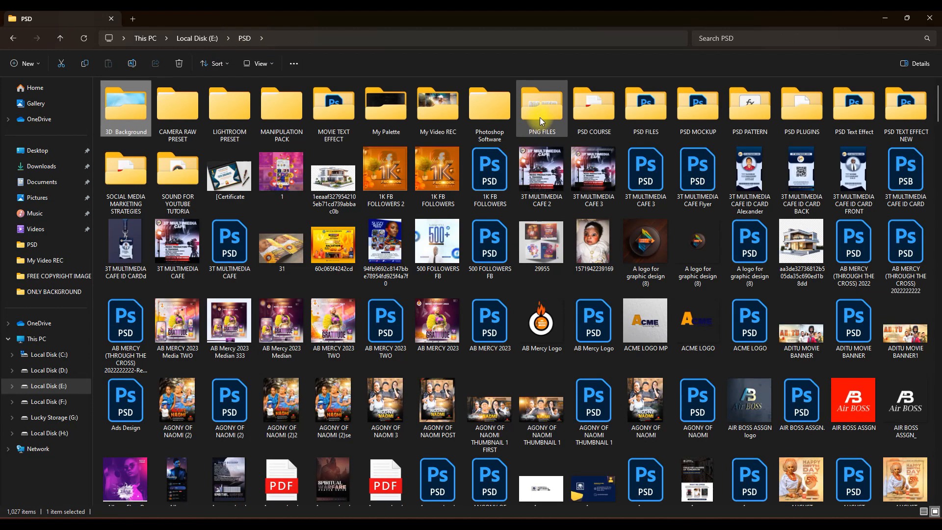
{"action": "double_click", "coordinate": [546, 116]}
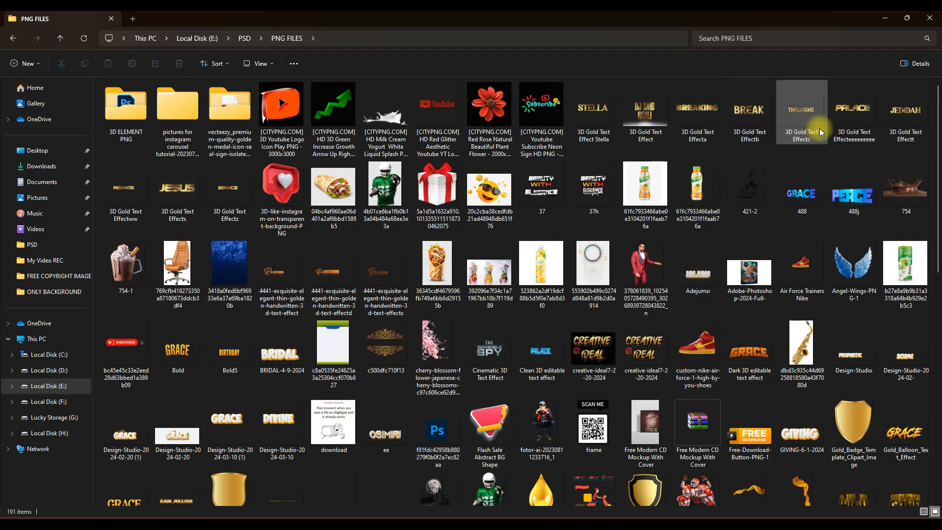
- Place the 3D Gold Text Effectt image on the tutorial flyer, with its gold name lettering over the dark lower area at about X 326, Y 2251 px
{"action": "left_click", "coordinate": [902, 118]}
{"action": "scroll", "coordinate": [295, 495], "scroll_direction": "down", "scroll_amount": 2}
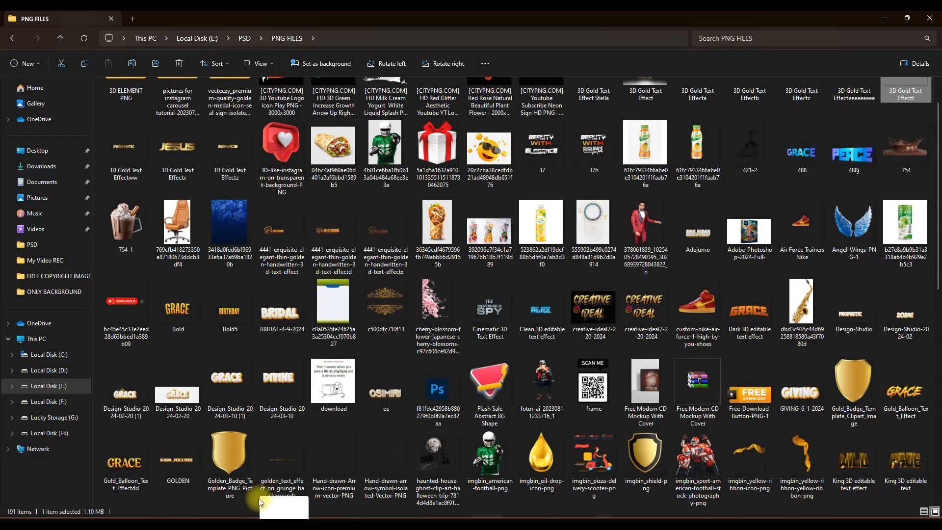
{"action": "left_click_drag", "start_coordinate": [214, 518], "coordinate": [385, 388]}
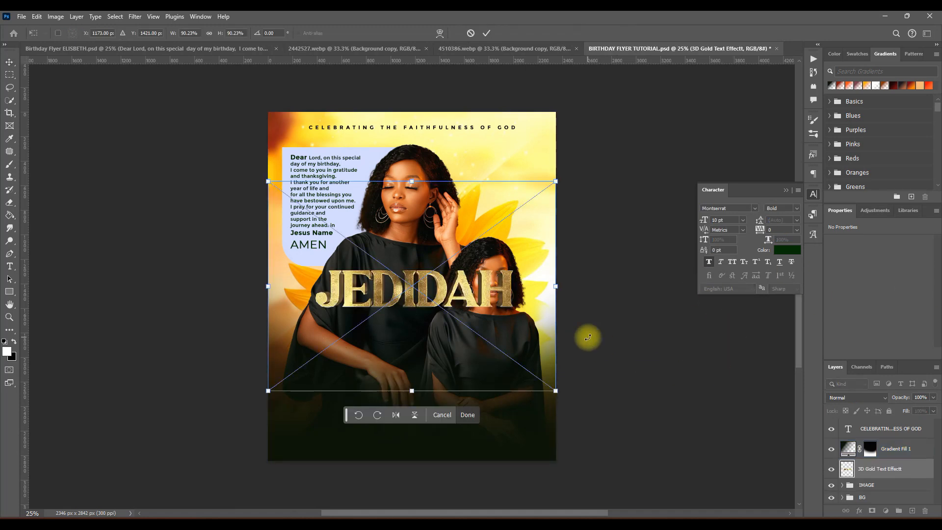
{"action": "left_click_drag", "start_coordinate": [417, 296], "coordinate": [406, 412]}
{"action": "left_click", "coordinate": [486, 33]}
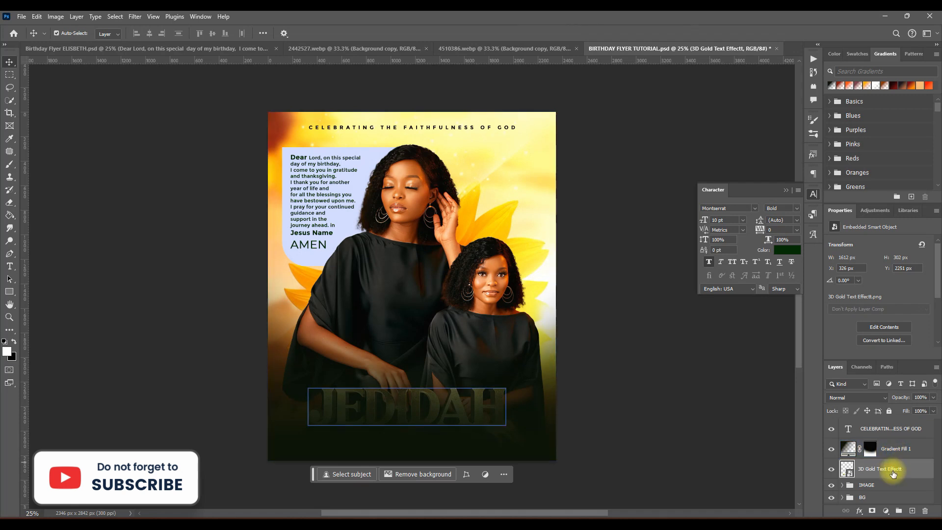
- Move the gold text layer above Gradient Fill 1 and reposition the lettering at about X 367, Y 2307 px
{"action": "left_click_drag", "start_coordinate": [903, 472], "coordinate": [901, 444]}
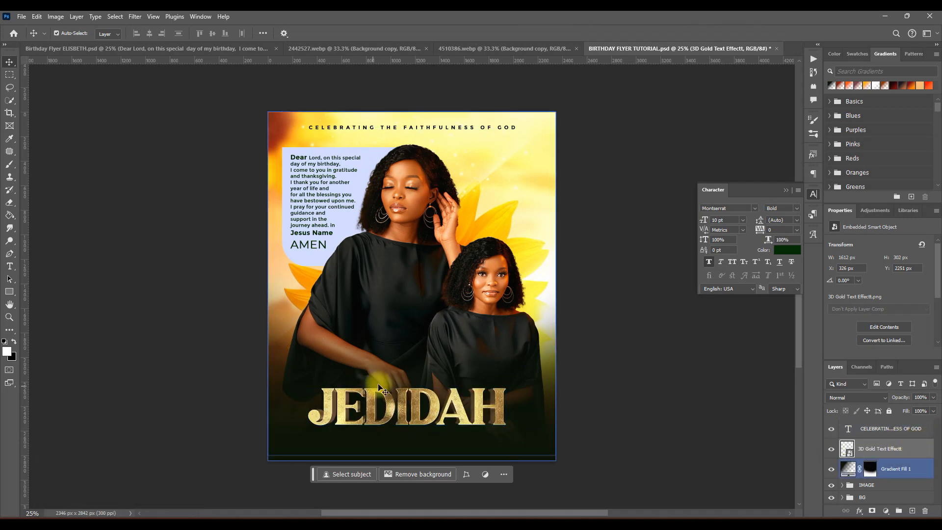
{"action": "left_click_drag", "start_coordinate": [417, 413], "coordinate": [421, 421]}
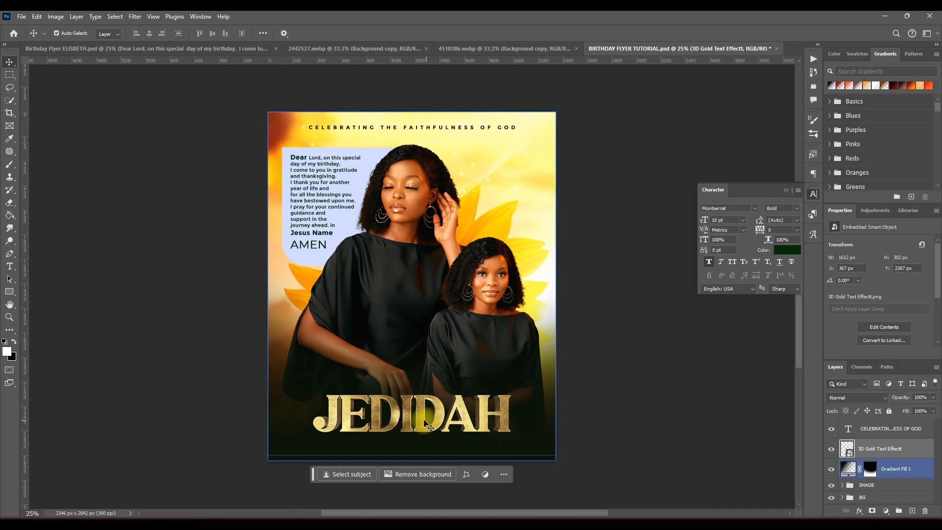
{"action": "left_click", "coordinate": [399, 349]}
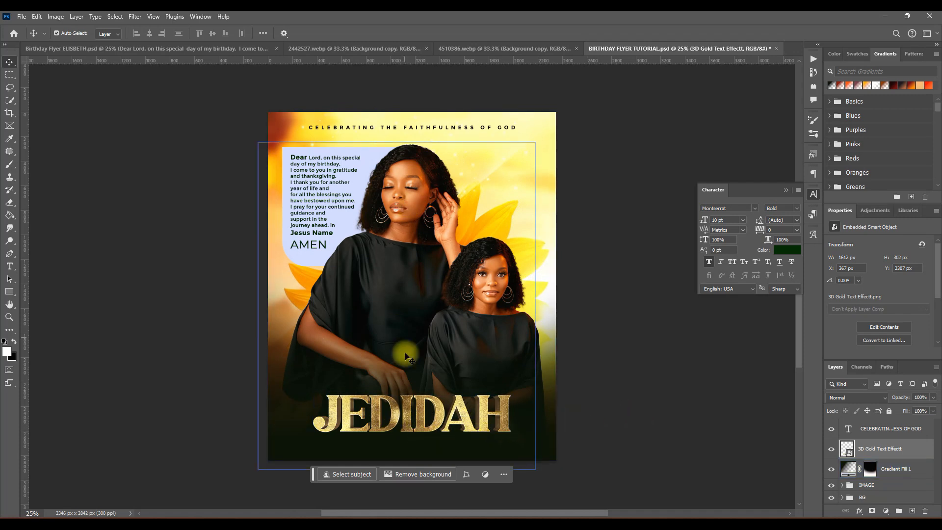
- Open the Camera Raw Filter for the gold name lettering and set Contrast to +12 and Blacks to -22
{"action": "left_click", "coordinate": [137, 18]}
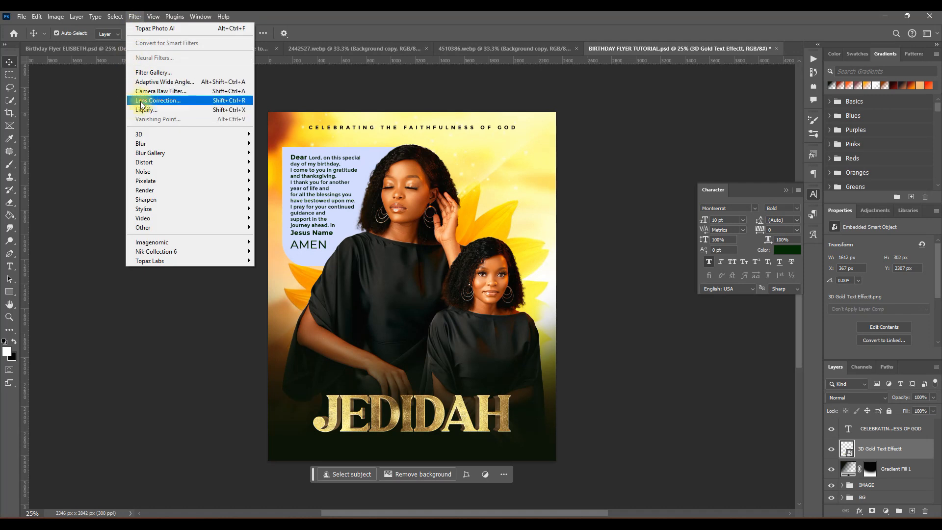
{"action": "left_click", "coordinate": [175, 92]}
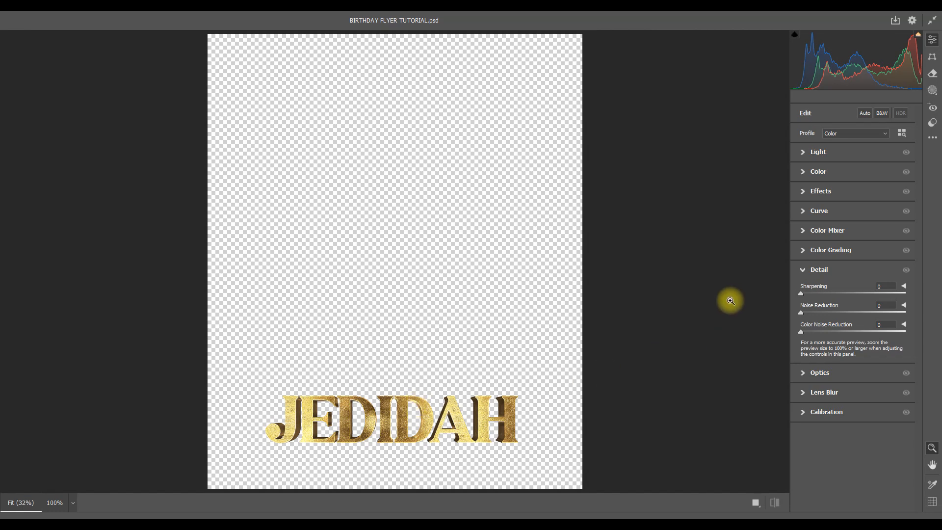
{"action": "left_click", "coordinate": [804, 156]}
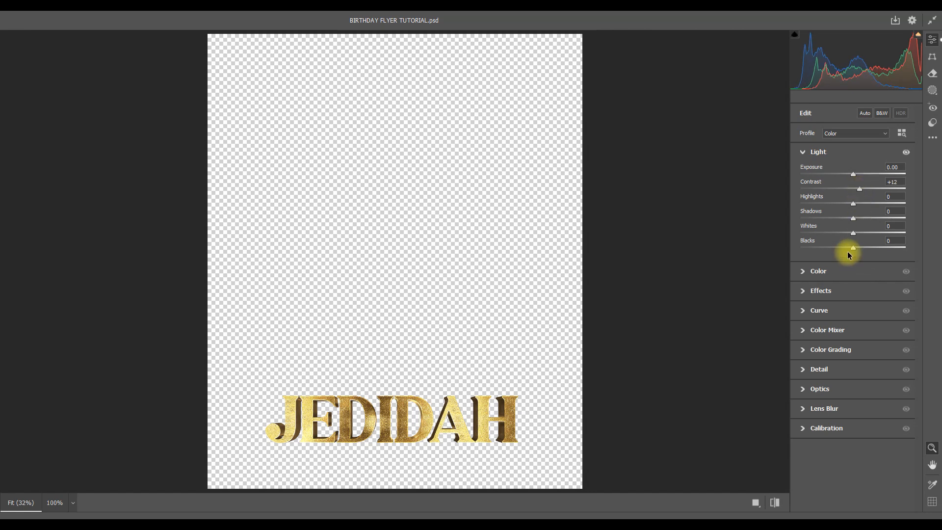
{"action": "left_click_drag", "start_coordinate": [855, 250], "coordinate": [844, 251]}
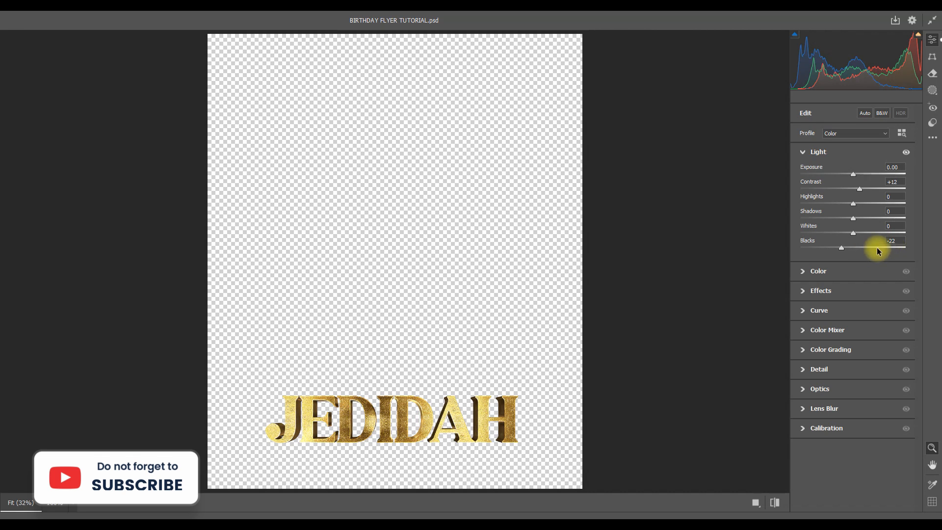
{"action": "left_click", "coordinate": [803, 153]}
- Set the gold lettering's Tint to -24 and Saturation to +7, leaving Vibrance at 0
{"action": "left_click", "coordinate": [802, 173]}
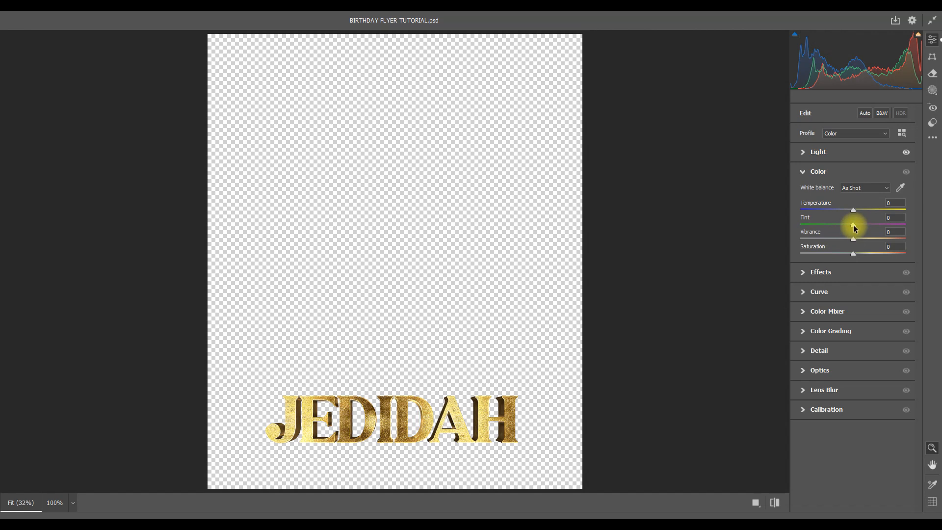
{"action": "left_click_drag", "start_coordinate": [854, 227], "coordinate": [841, 226]}
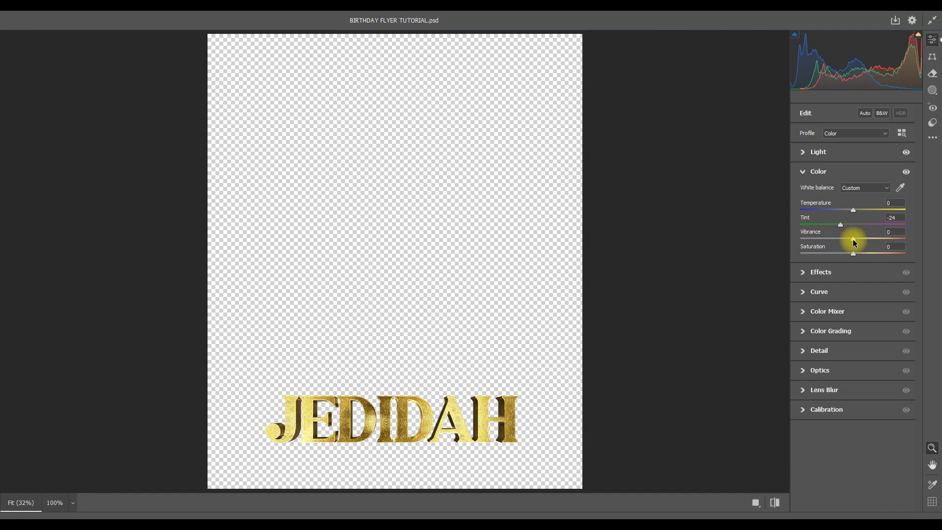
{"action": "left_click_drag", "start_coordinate": [854, 241], "coordinate": [851, 242]}
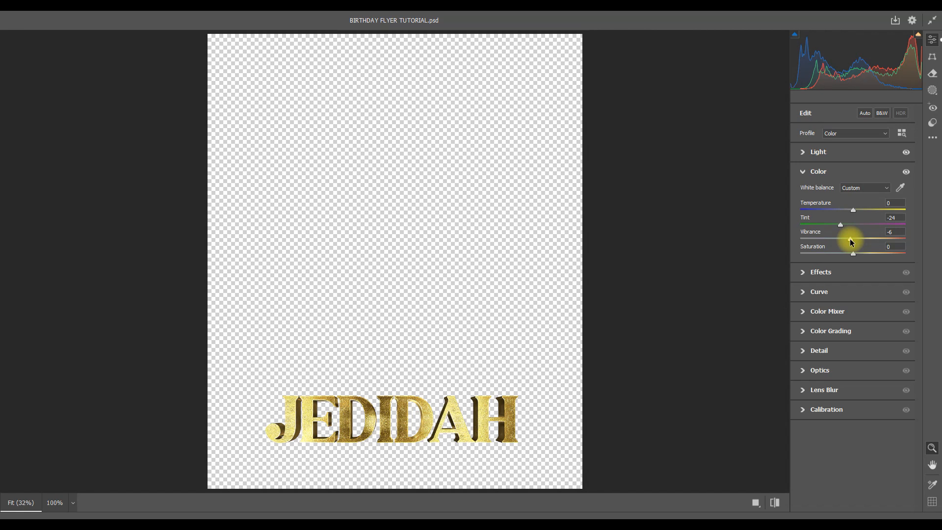
{"action": "key", "text": "ctrl+z"}
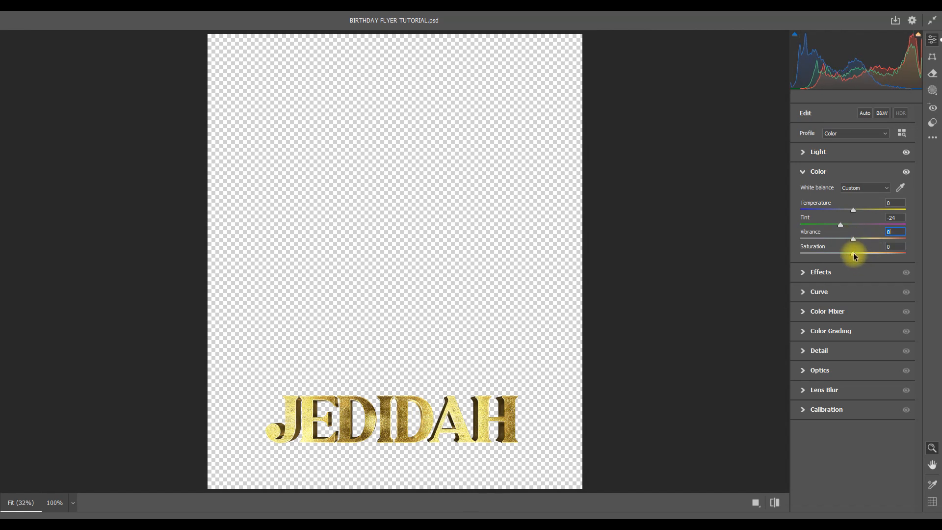
{"action": "left_click", "coordinate": [853, 254]}
{"action": "left_click_drag", "start_coordinate": [854, 255], "coordinate": [856, 254]}
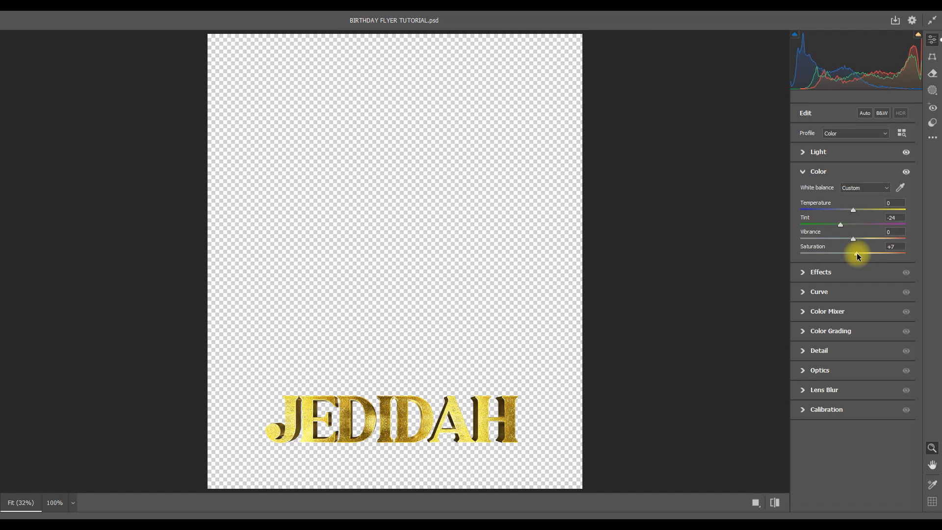
{"action": "left_click", "coordinate": [805, 172]}
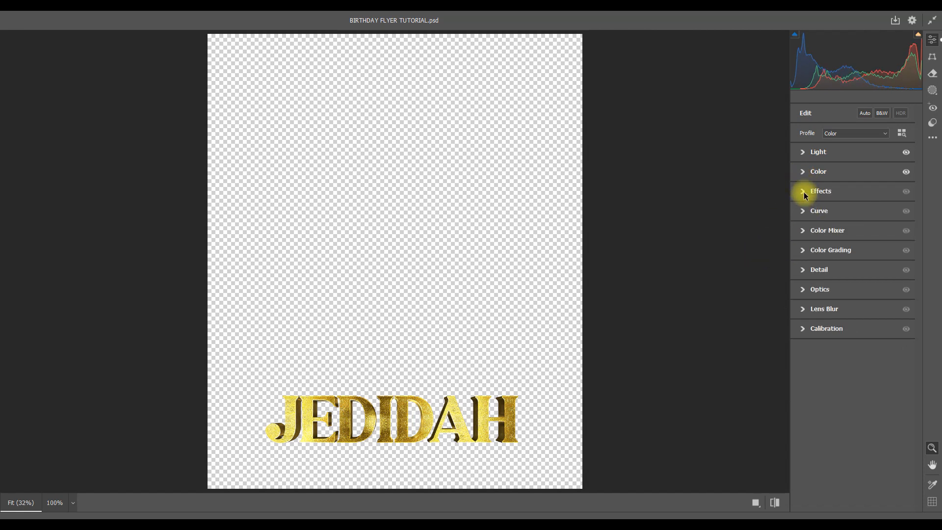
- Set the gold lettering's Texture to +17, Clarity to +23 and Dehaze to about +23
{"action": "left_click", "coordinate": [805, 192]}
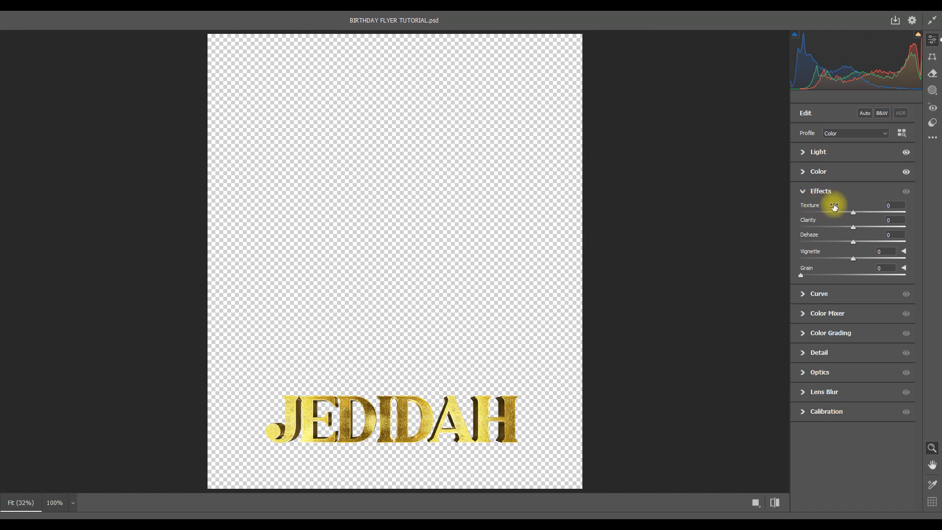
{"action": "left_click_drag", "start_coordinate": [853, 213], "coordinate": [862, 213]}
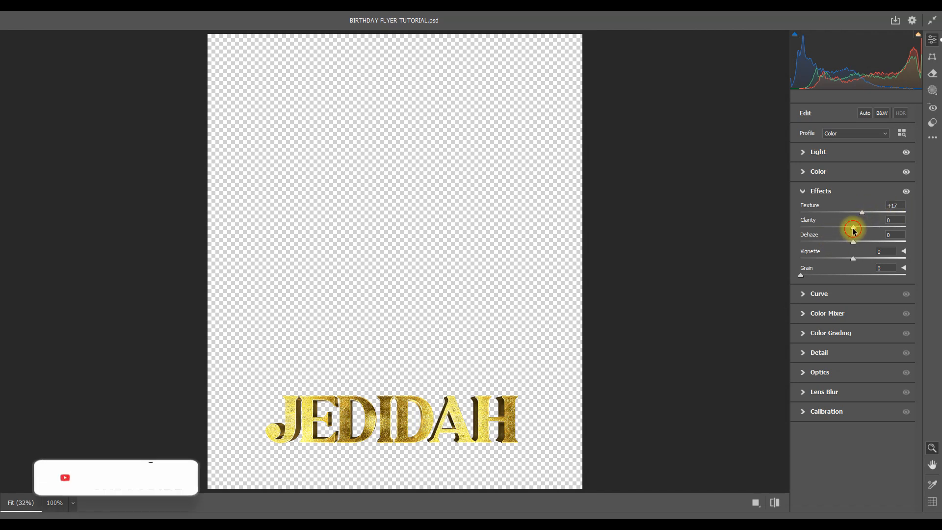
{"action": "left_click_drag", "start_coordinate": [854, 228], "coordinate": [864, 229]}
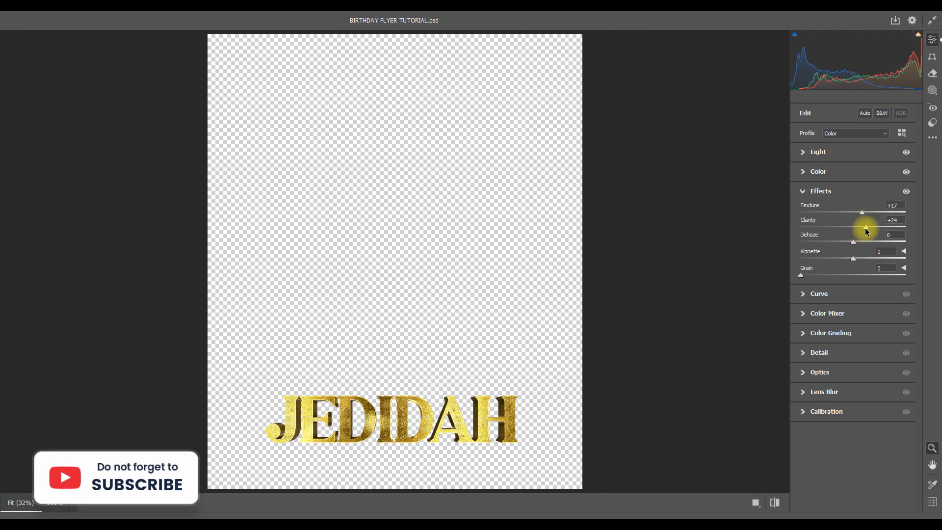
{"action": "left_click_drag", "start_coordinate": [865, 230], "coordinate": [865, 230]}
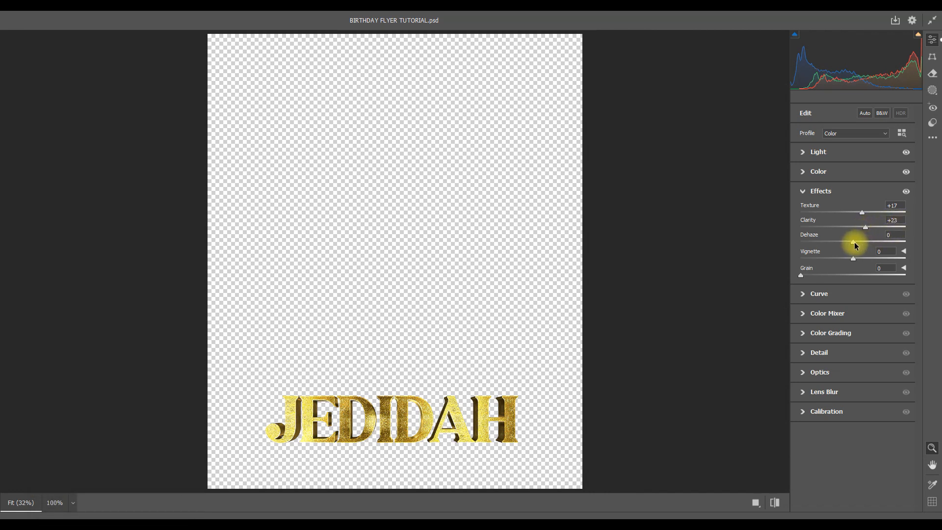
{"action": "left_click_drag", "start_coordinate": [855, 245], "coordinate": [876, 245]}
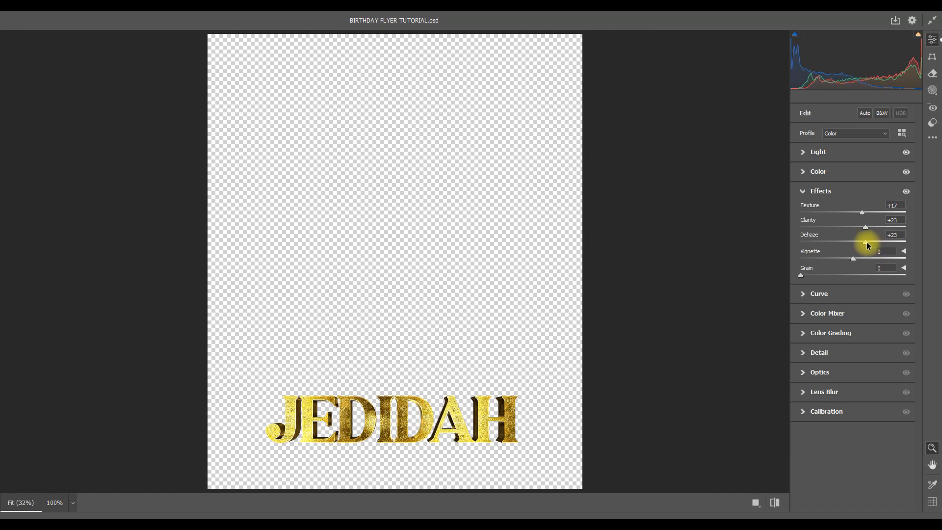
{"action": "left_click_drag", "start_coordinate": [866, 242], "coordinate": [865, 242]}
{"action": "left_click", "coordinate": [805, 191]}
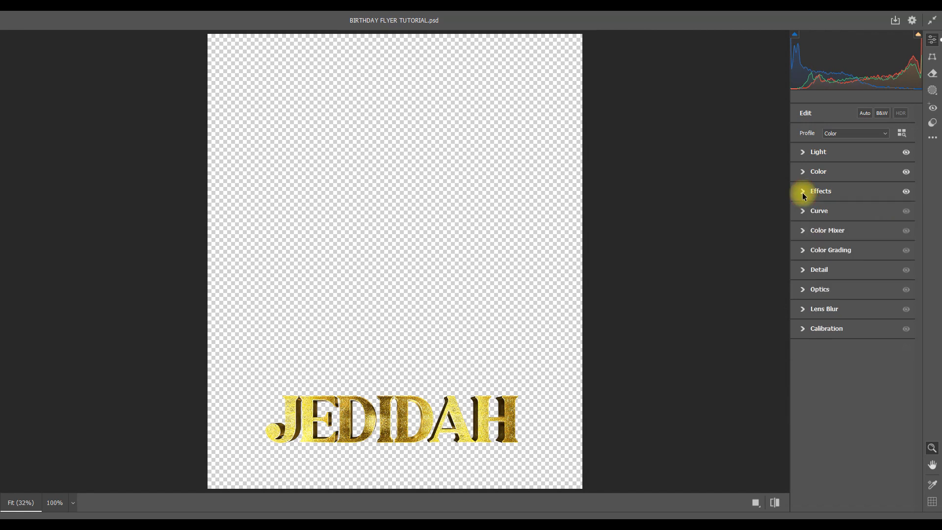
{"action": "left_click", "coordinate": [803, 270]}
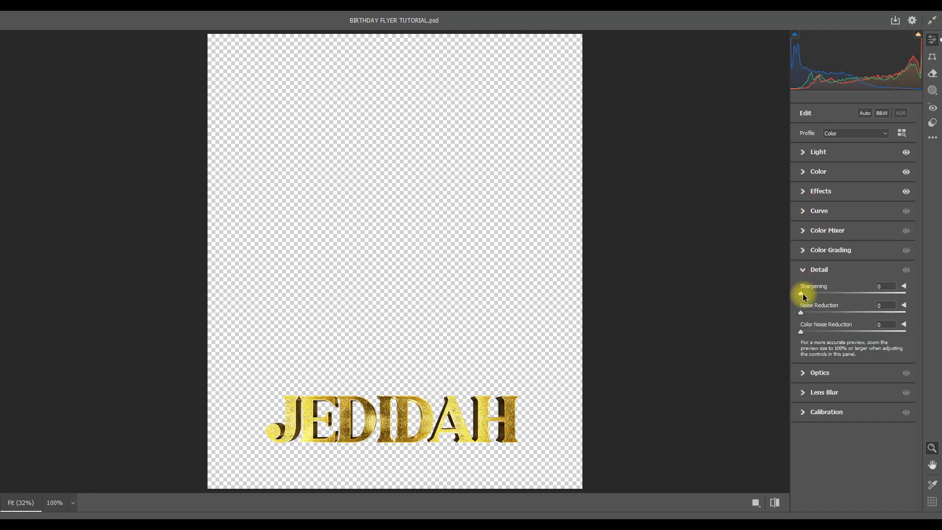
{"action": "left_click", "coordinate": [803, 269]}
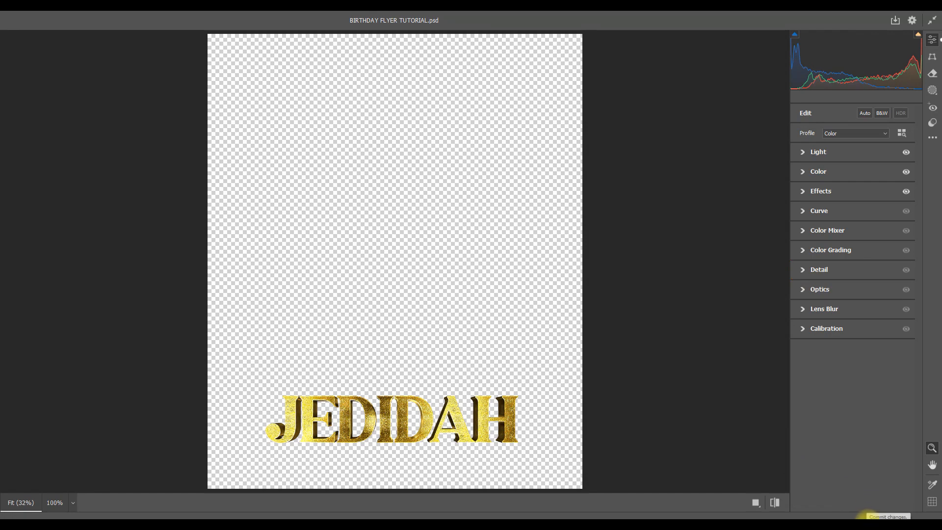
- Apply the Camera Raw adjustments to the gold name lettering and move it down to about X 367, Y 2375 px
{"action": "left_click", "coordinate": [884, 515]}
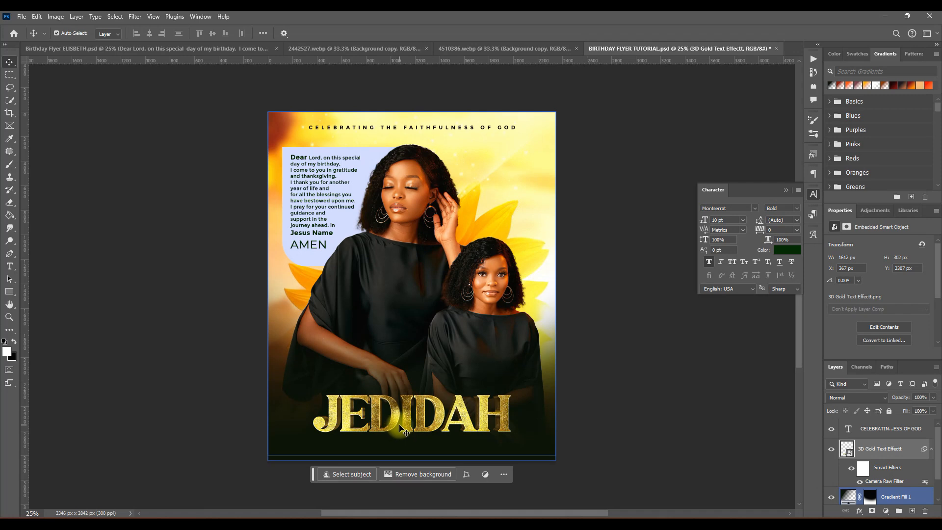
{"action": "left_click", "coordinate": [931, 449]}
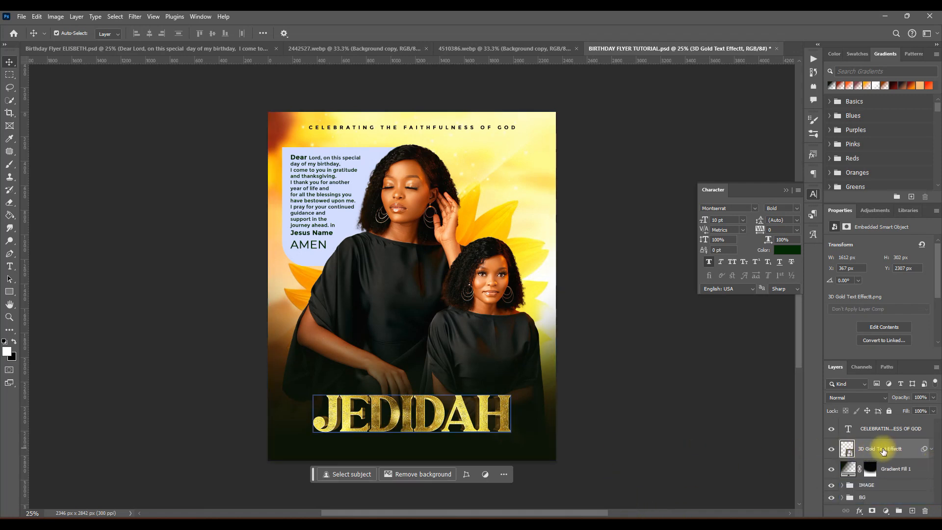
{"action": "left_click_drag", "start_coordinate": [422, 417], "coordinate": [421, 418]}
{"action": "left_click", "coordinate": [362, 378]}
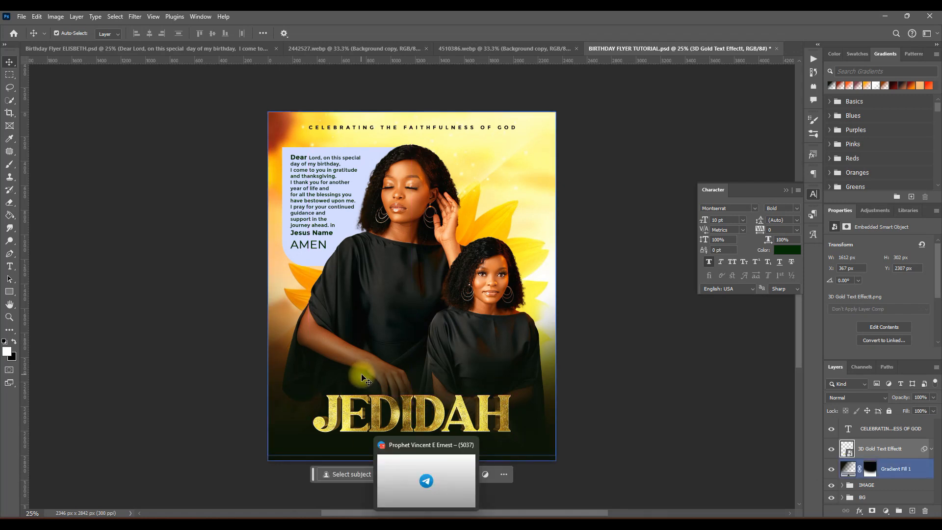
{"action": "left_click", "coordinate": [416, 410]}
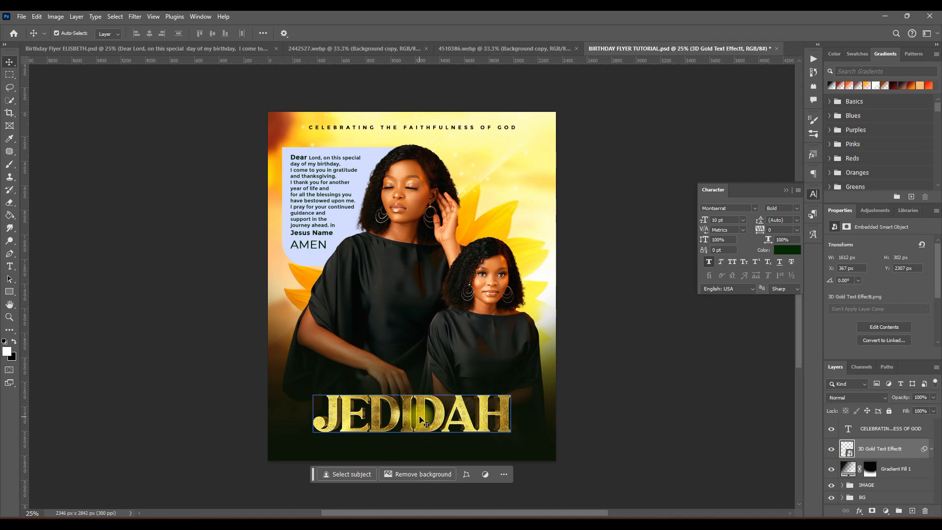
{"action": "left_click_drag", "start_coordinate": [421, 420], "coordinate": [420, 424]}
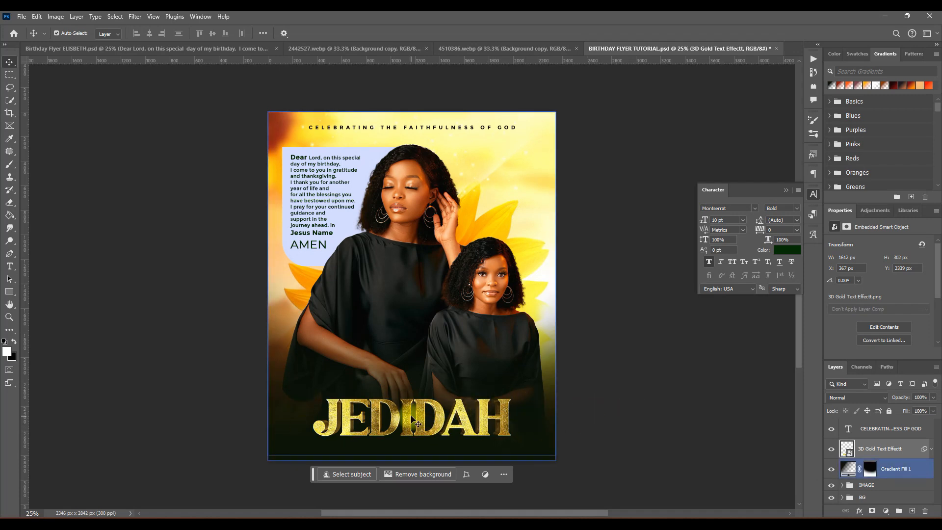
{"action": "left_click_drag", "start_coordinate": [418, 412], "coordinate": [418, 422]}
{"action": "left_click", "coordinate": [416, 401]}
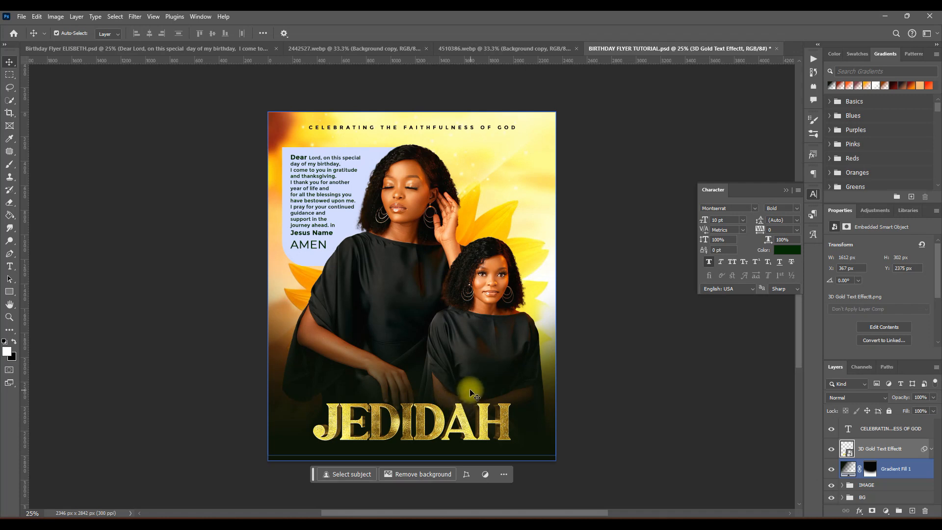
- Add a new "Happy Birthday" text layer above the headline layer, placing the text over the larger portrait's dress
{"action": "left_click", "coordinate": [885, 446]}
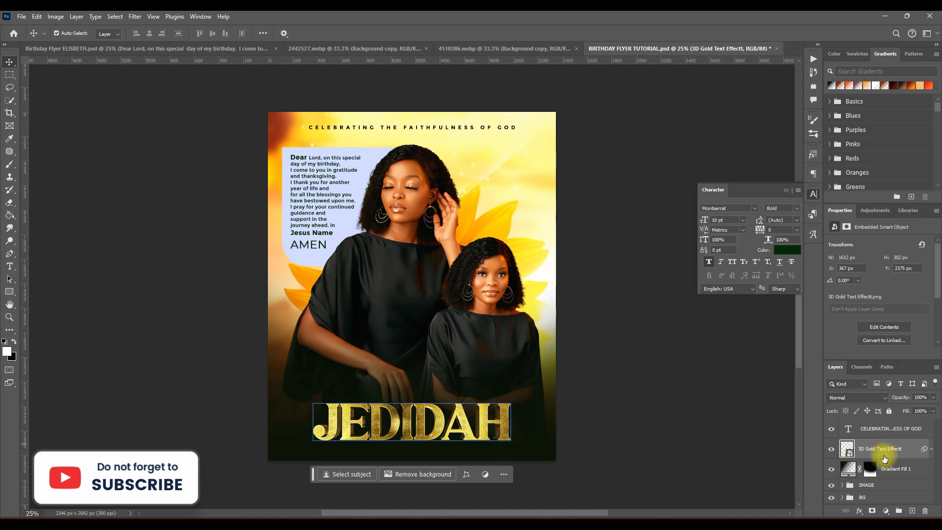
{"action": "left_click", "coordinate": [876, 430]}
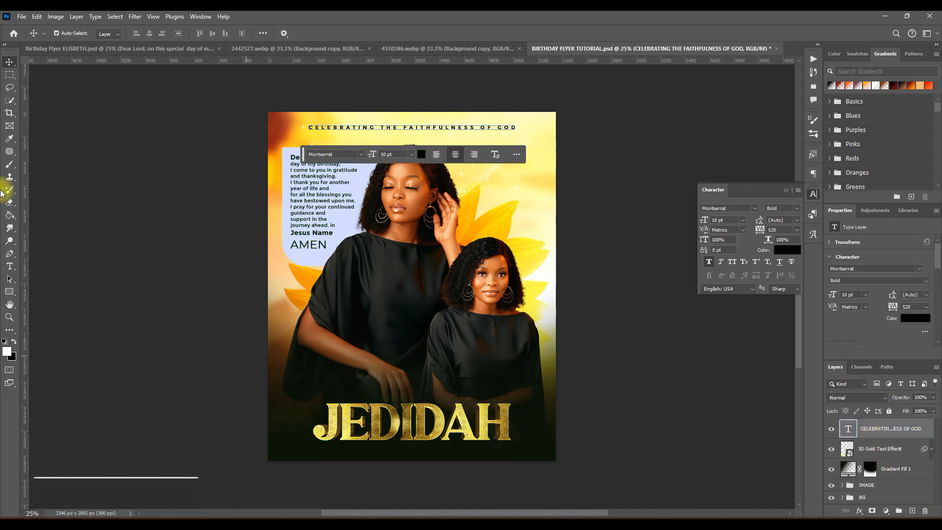
{"action": "left_click", "coordinate": [9, 268]}
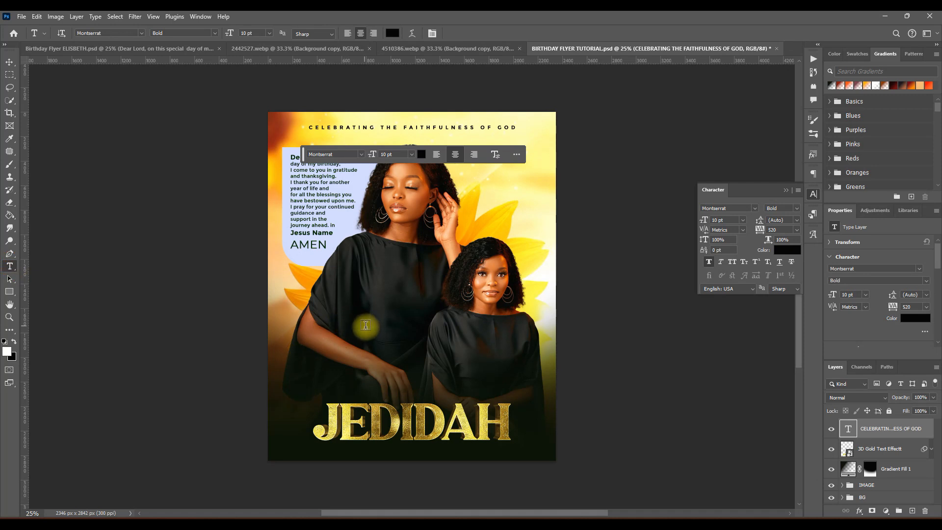
{"action": "left_click", "coordinate": [374, 330]}
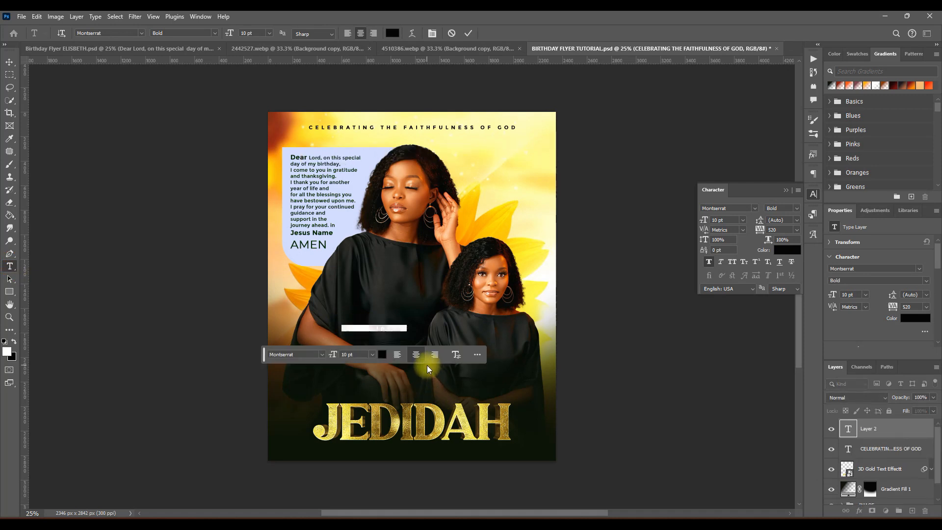
{"action": "type", "text": "H"}
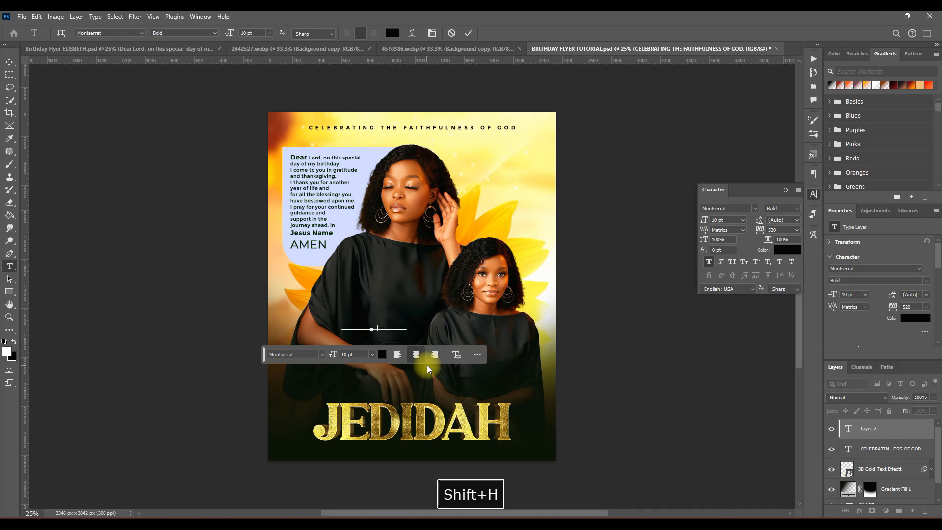
{"action": "type", "text": "a"}
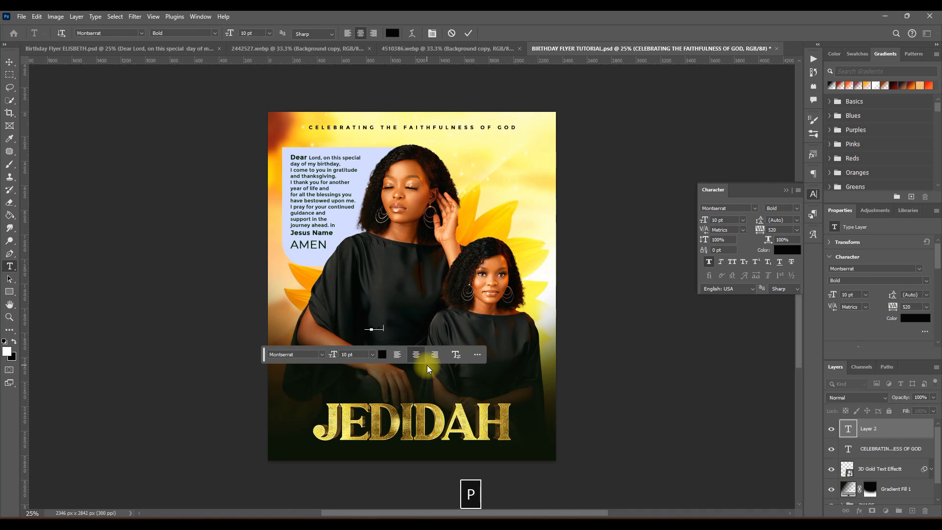
{"action": "type", "text": "ppy Bi"}
{"action": "left_click", "coordinate": [468, 33]}
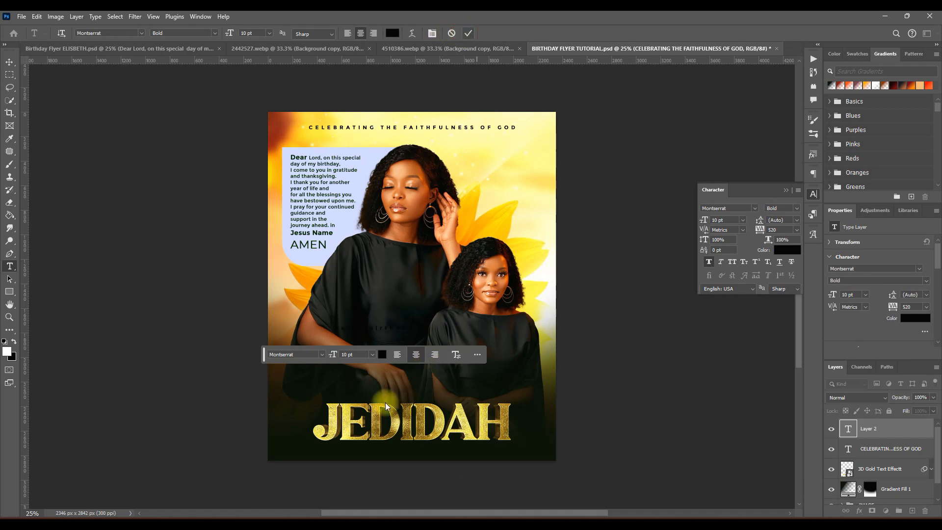
- Move the Happy Birthday text just above the gold name and recolor it #d3dbff, sampled from the prayer text box
{"action": "key", "text": "v"}
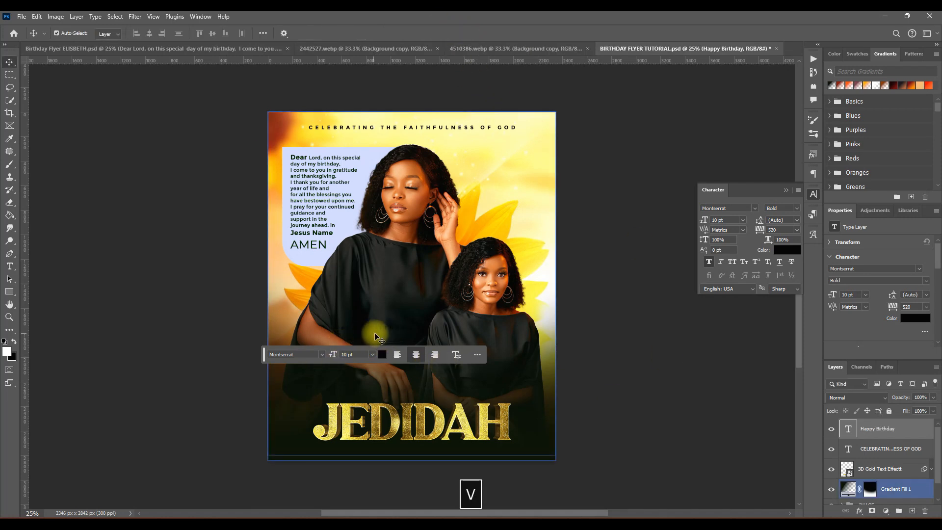
{"action": "left_click_drag", "start_coordinate": [380, 328], "coordinate": [410, 383]}
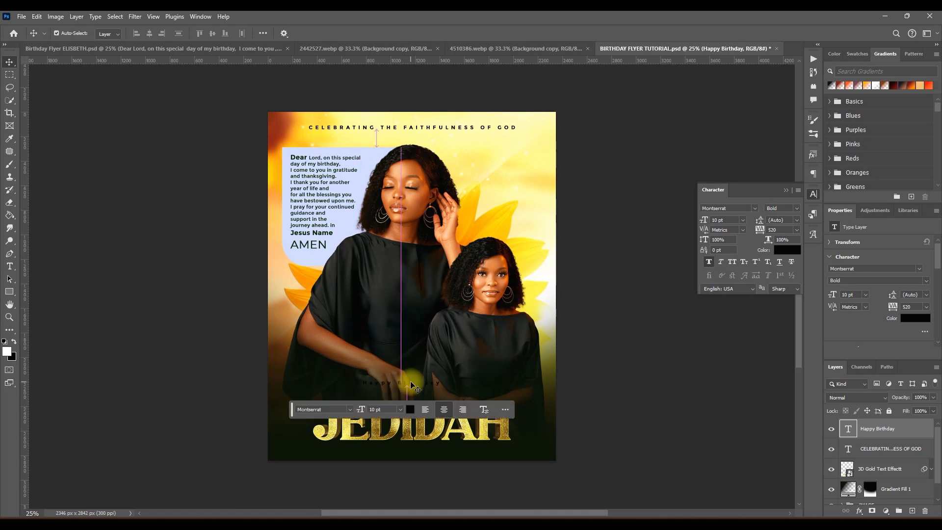
{"action": "left_click", "coordinate": [410, 409]}
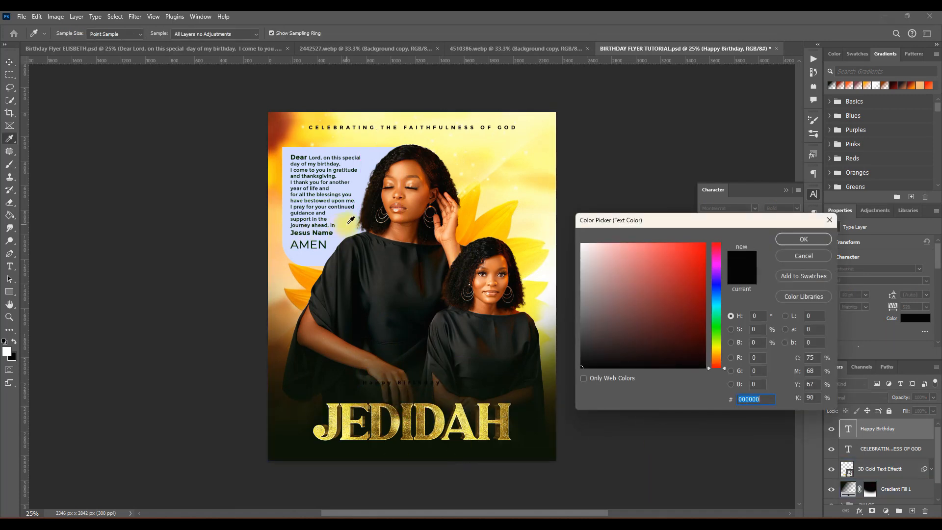
{"action": "left_click", "coordinate": [351, 221]}
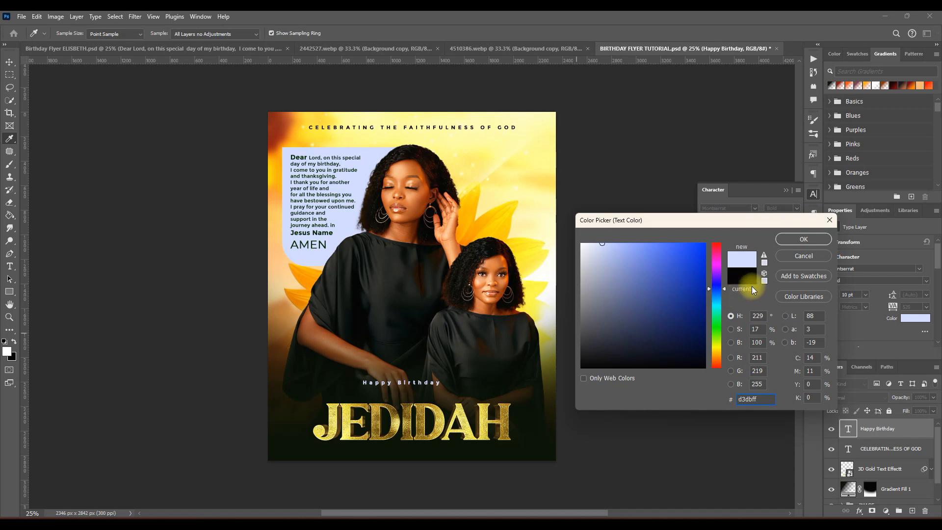
{"action": "left_click", "coordinate": [790, 239]}
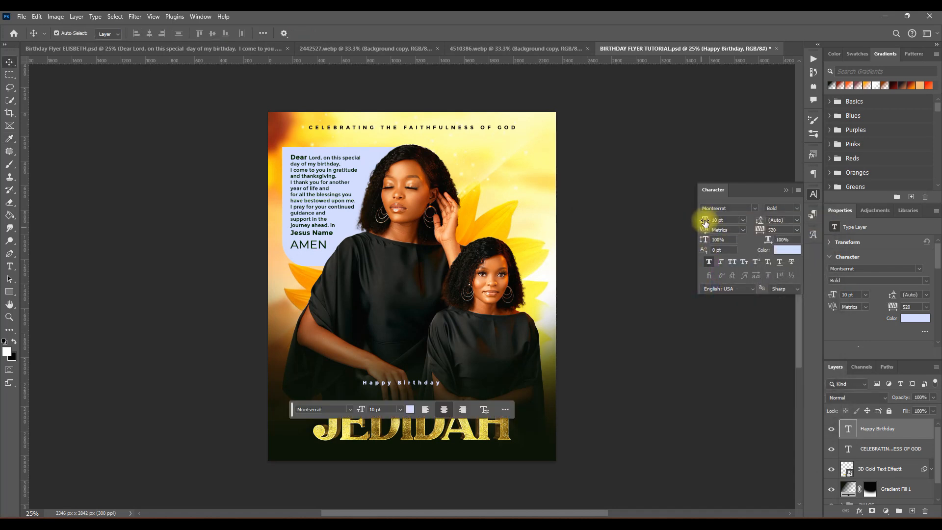
- Try the Happy Birthday text at 27 pt and reset its character formatting to the defaults
{"action": "left_click_drag", "start_coordinate": [708, 223], "coordinate": [714, 219]}
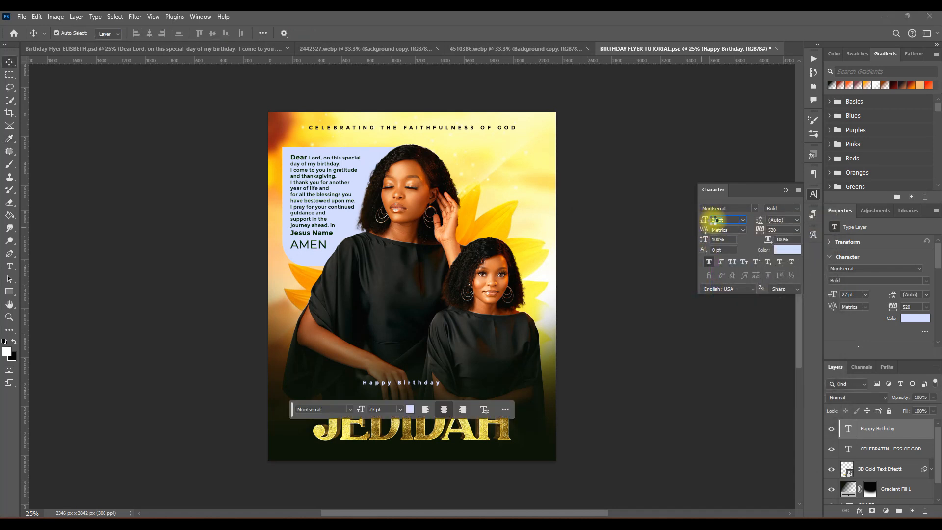
{"action": "left_click", "coordinate": [498, 347]}
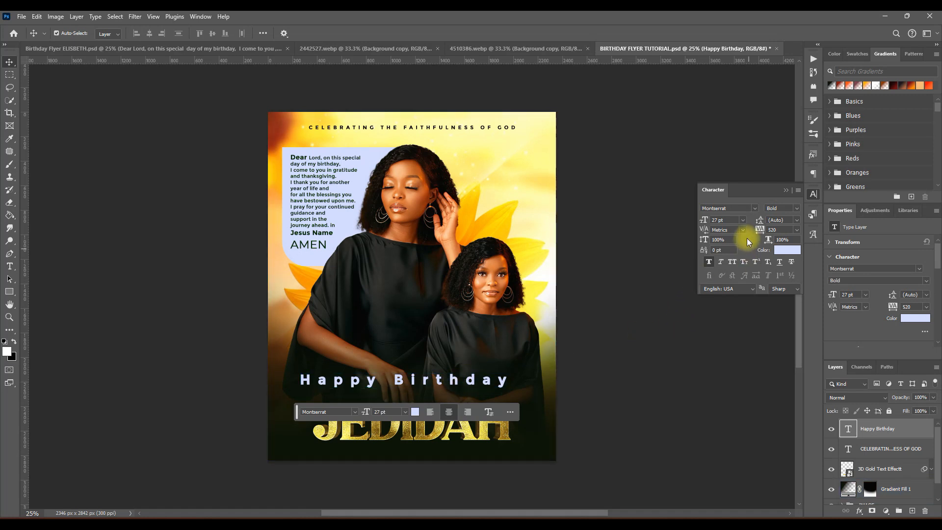
{"action": "left_click", "coordinate": [799, 191]}
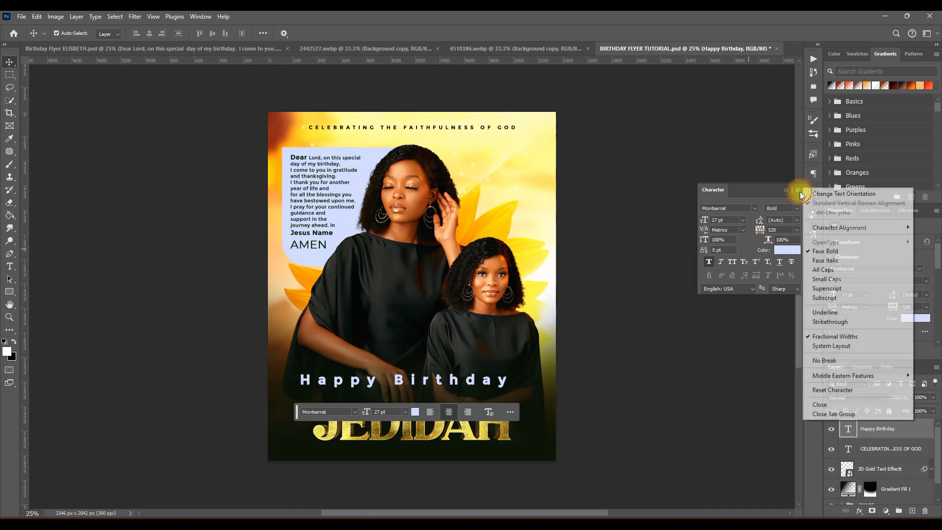
{"action": "left_click", "coordinate": [827, 390]}
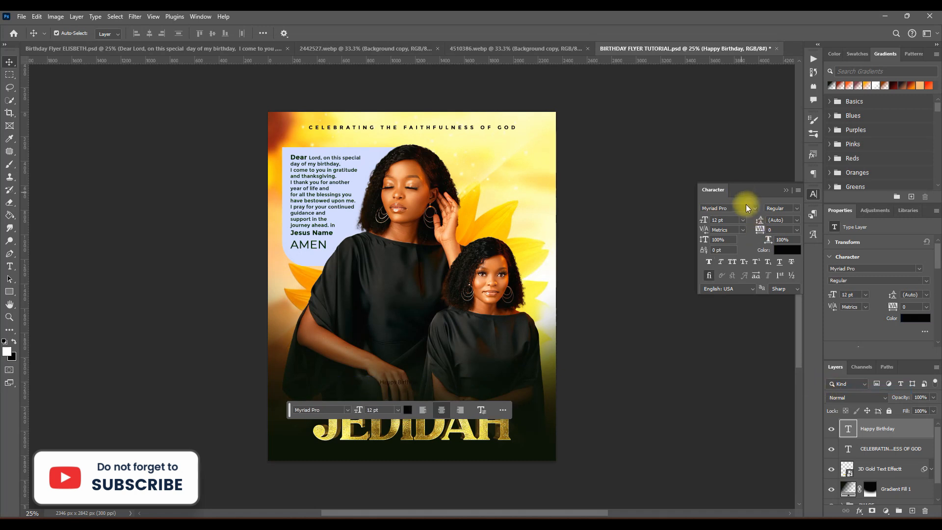
- Set the Happy Birthday text to 36 pt and color it #d3dbff, sampled from the prayer text box
{"action": "left_click_drag", "start_coordinate": [704, 222], "coordinate": [716, 222]}
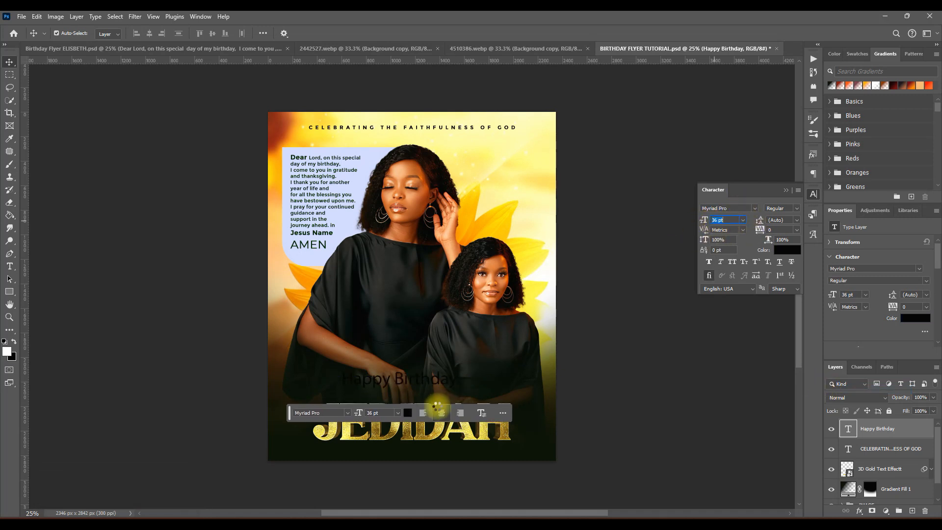
{"action": "left_click", "coordinate": [408, 412]}
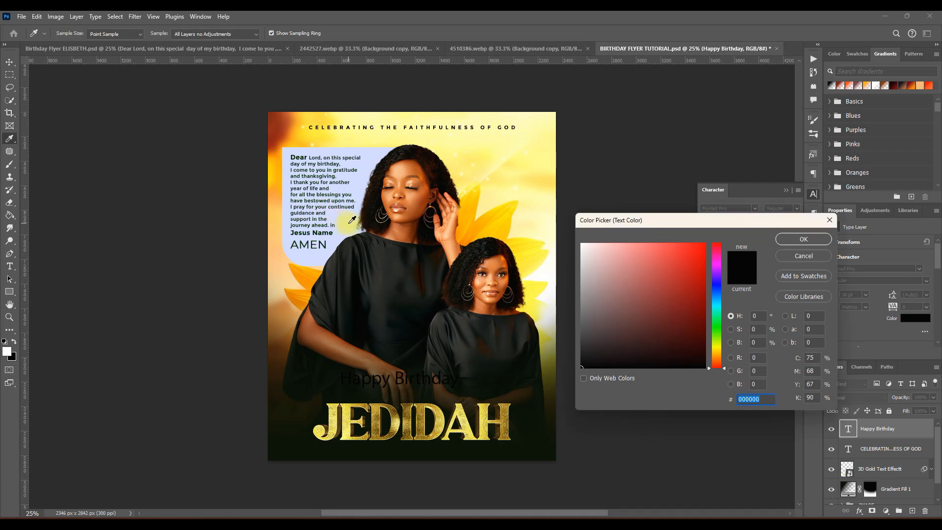
{"action": "left_click", "coordinate": [349, 223]}
{"action": "left_click", "coordinate": [780, 240]}
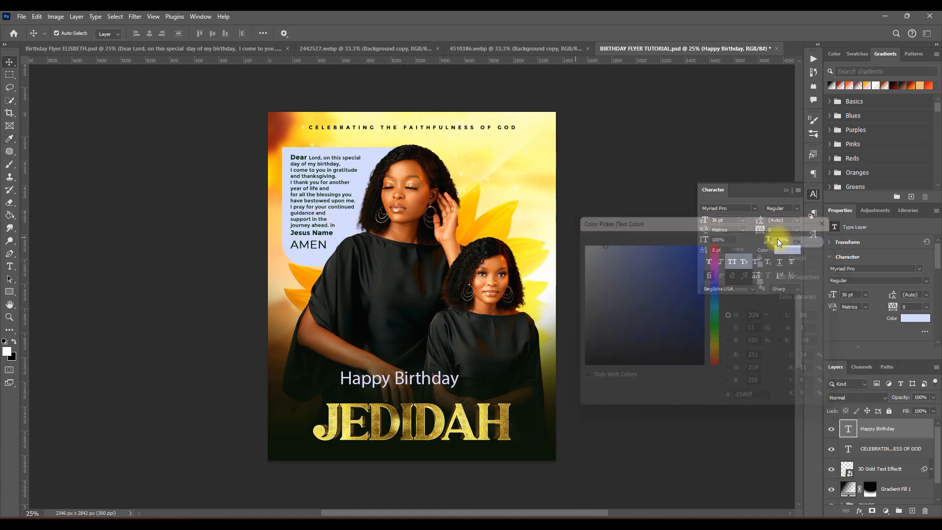
- Change the Happy Birthday text's font to the script typeface Batters Regular
{"action": "left_click", "coordinate": [754, 208]}
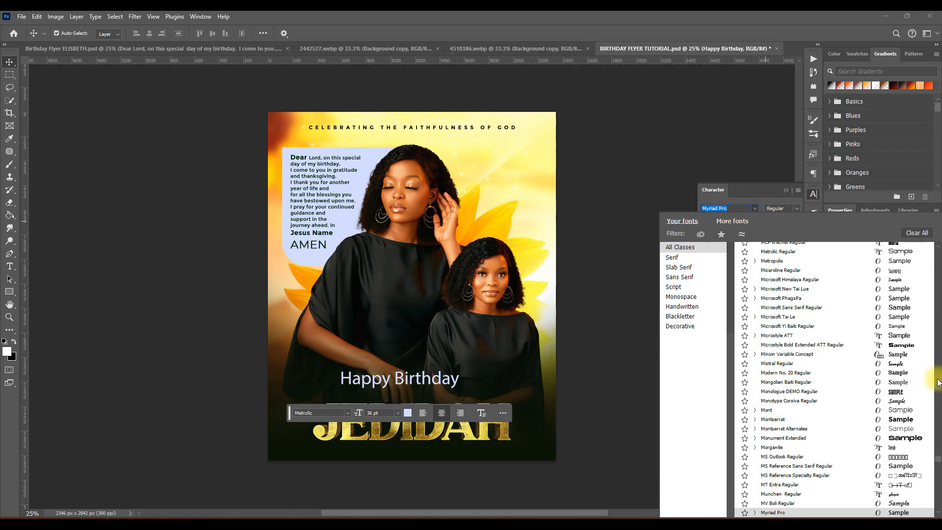
{"action": "left_click_drag", "start_coordinate": [937, 456], "coordinate": [941, 260]}
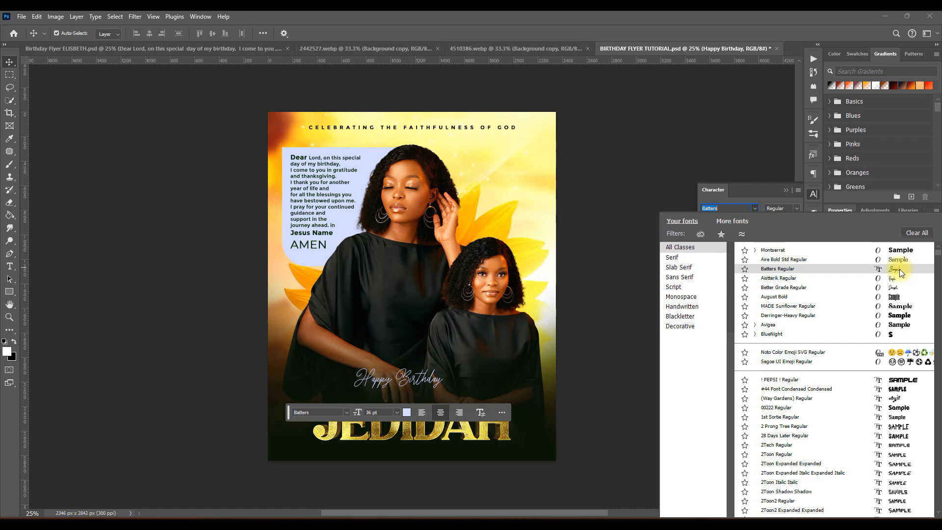
{"action": "left_click", "coordinate": [899, 268]}
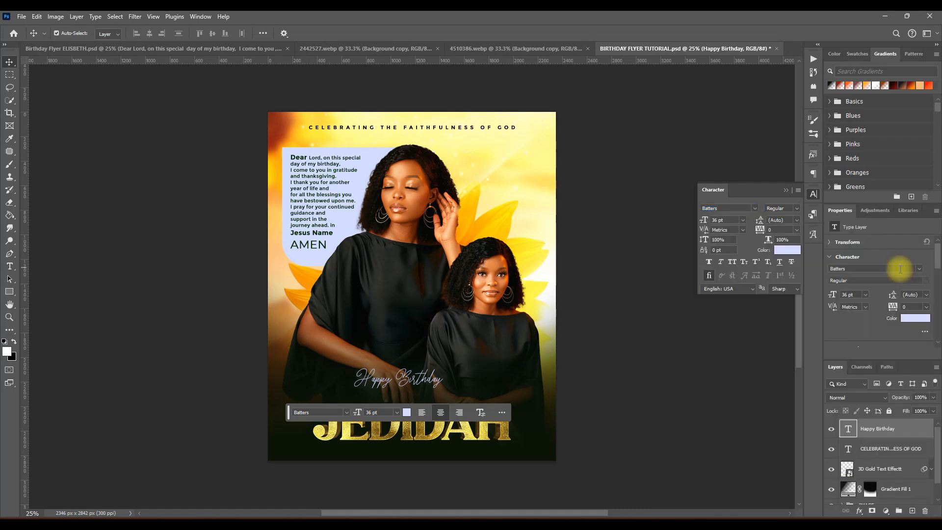
{"action": "left_click", "coordinate": [721, 209]}
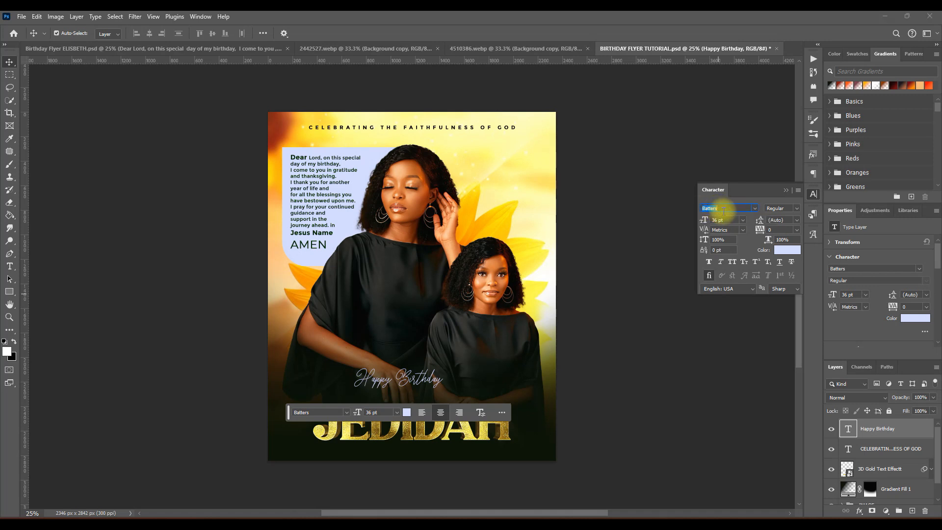
{"action": "left_click", "coordinate": [797, 208]}
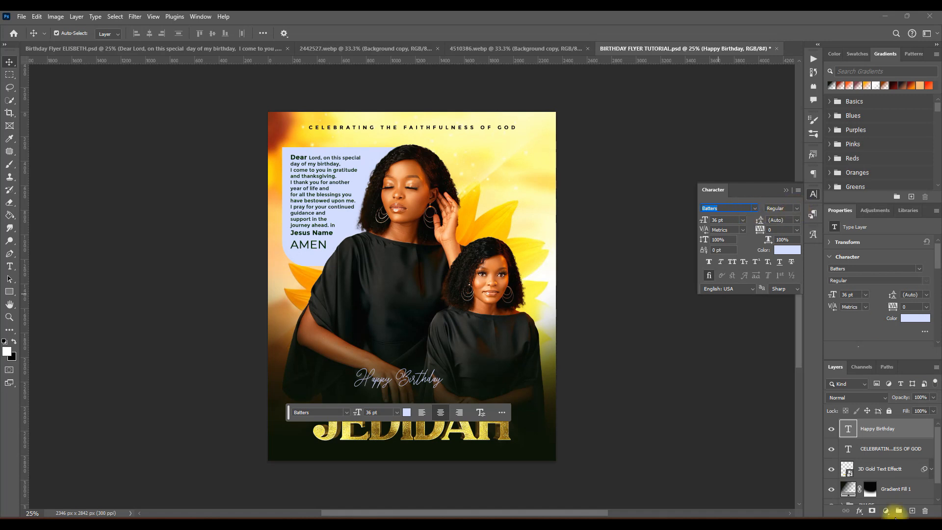
{"action": "left_click", "coordinate": [493, 348]}
{"action": "mouse_move", "coordinate": [232, 519]}
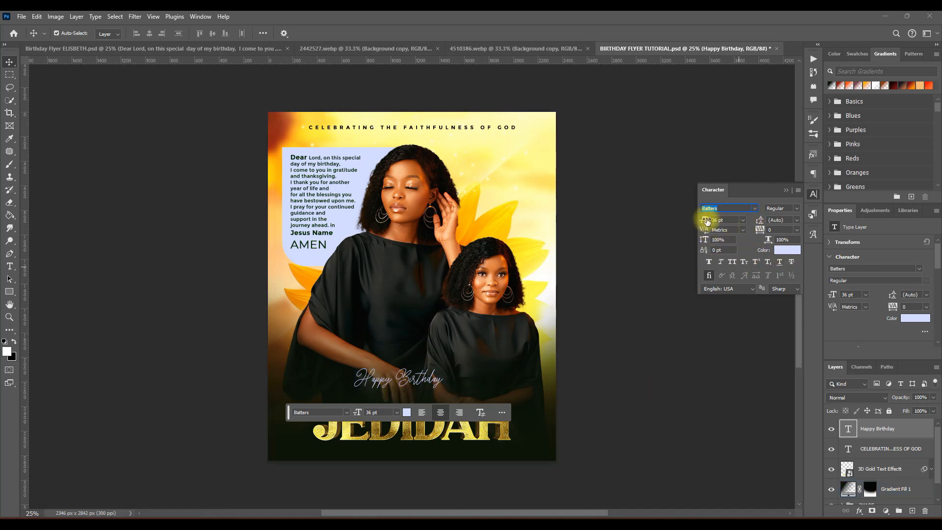
- Enlarge the Happy Birthday script to 69 pt and center it directly above the gold name lettering
{"action": "mouse_move", "coordinate": [704, 224]}
{"action": "left_mouse_down"}
{"action": "mouse_move", "coordinate": [726, 221]}
{"action": "mouse_move", "coordinate": [718, 221]}
{"action": "left_mouse_up"}
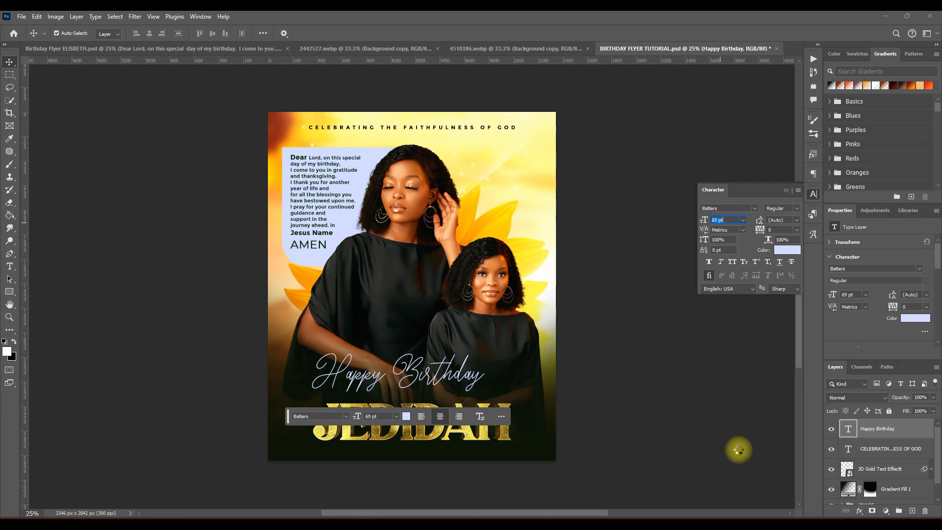
{"action": "left_click_drag", "start_coordinate": [427, 377], "coordinate": [447, 389]}
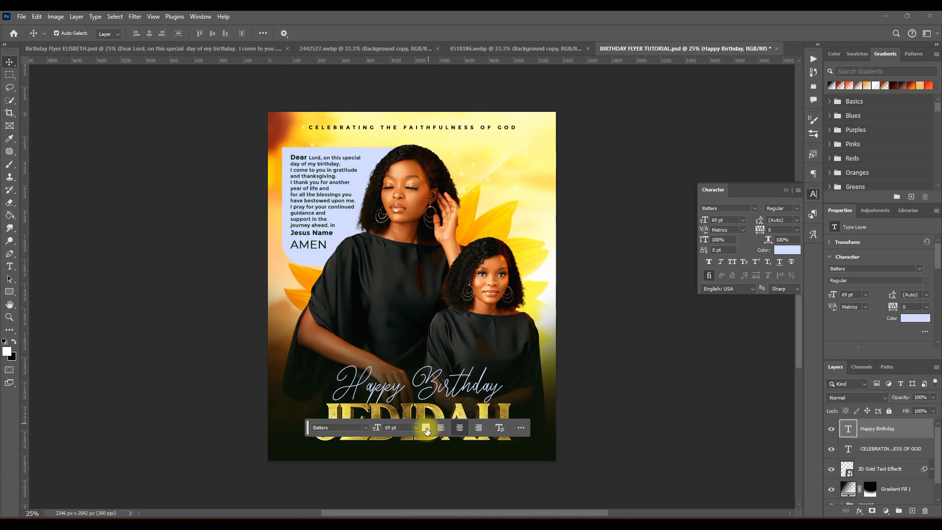
- Open the text color settings for the Happy Birthday script
{"action": "left_click", "coordinate": [426, 430]}
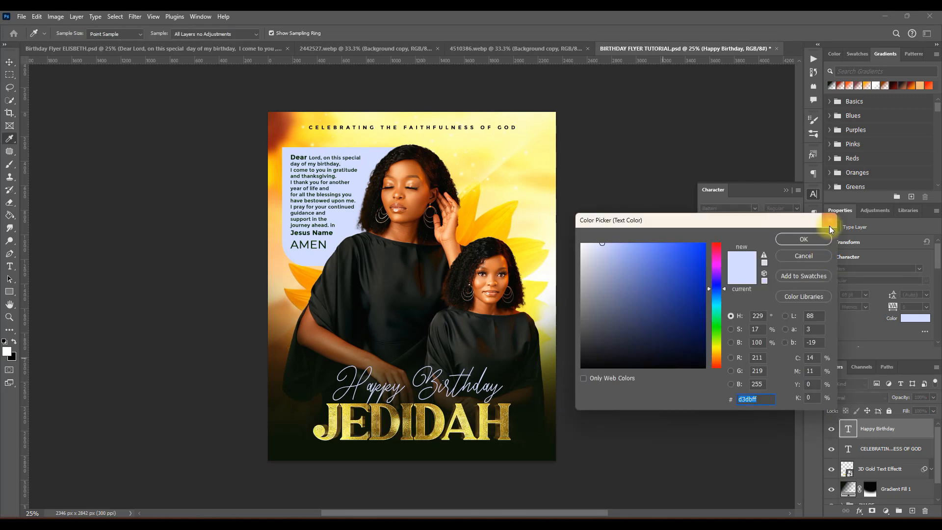
- Try an orange sampled from the sunflower petal on the "Happy Birthday" text, and restore the pale blue d3dbff sampled from the prayer box
{"action": "left_click", "coordinate": [826, 238]}
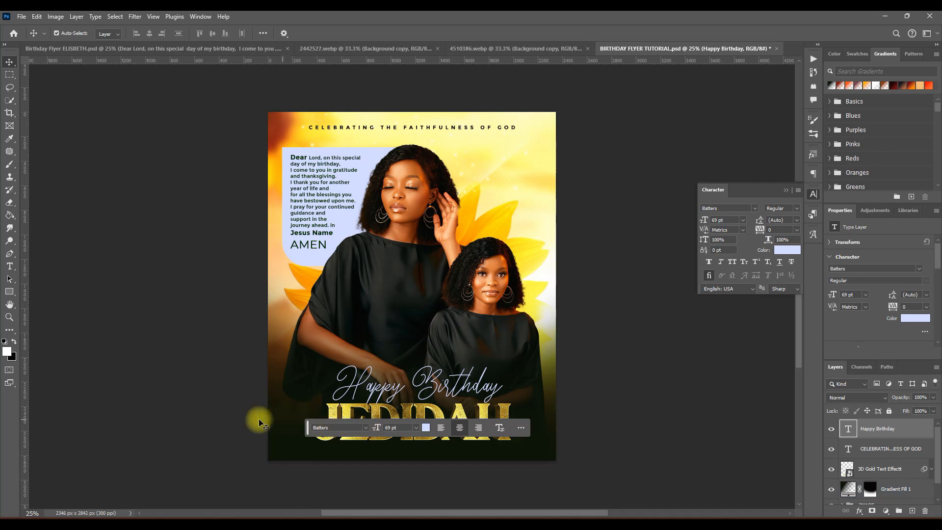
{"action": "left_click", "coordinate": [317, 424]}
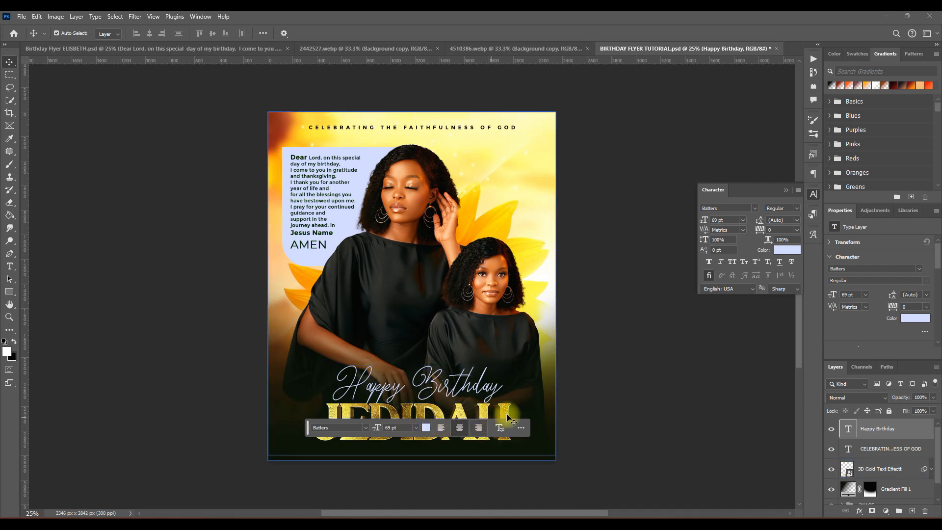
{"action": "left_click", "coordinate": [426, 428]}
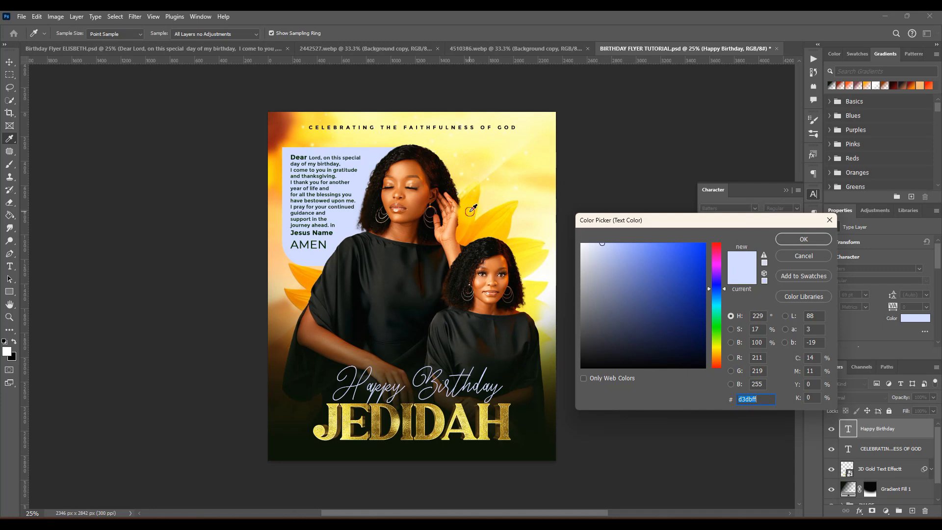
{"action": "left_click", "coordinate": [473, 209]}
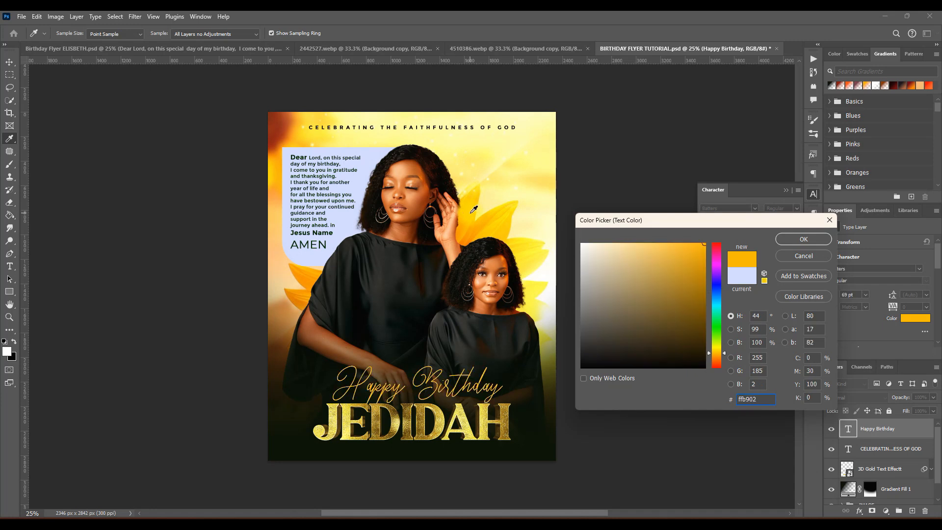
{"action": "left_click", "coordinate": [472, 209]}
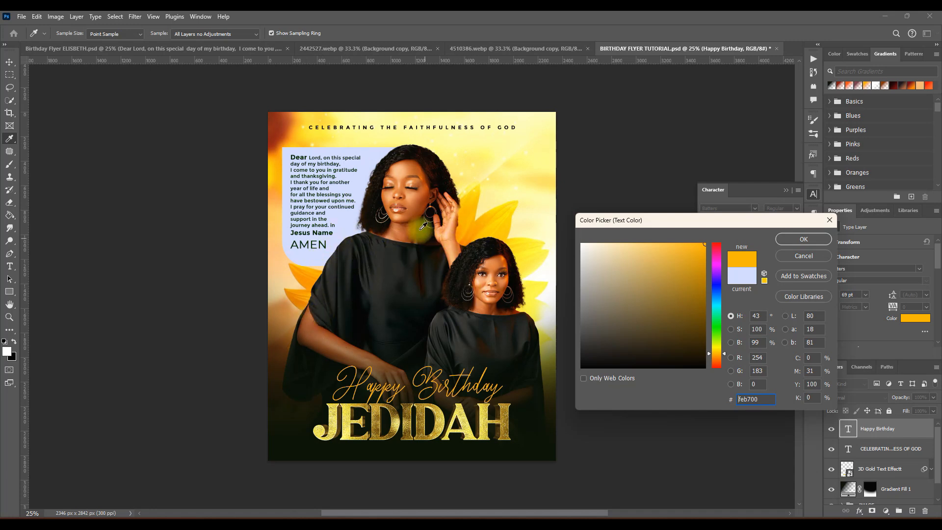
{"action": "left_click", "coordinate": [344, 222]}
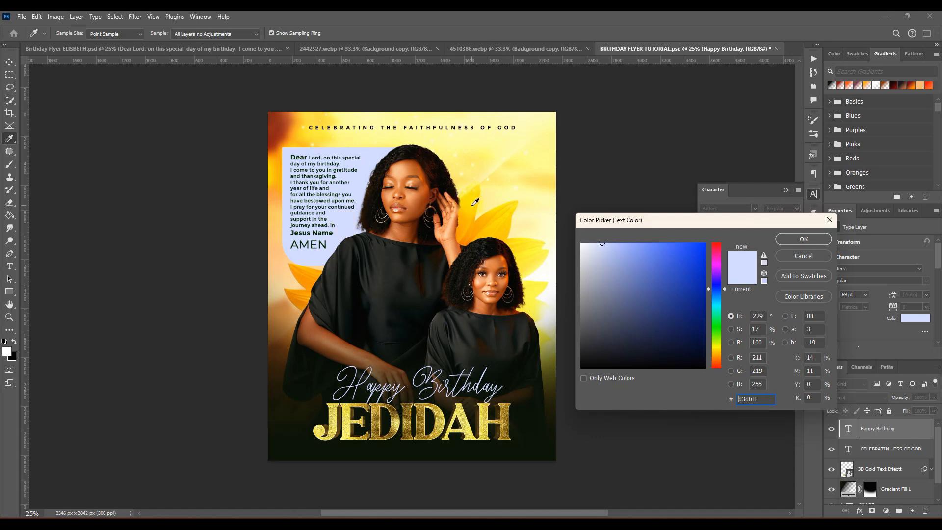
- Recolor the "Happy Birthday" text golden yellow fdc702, sampled from the sunflower petals behind the women
{"action": "left_click", "coordinate": [483, 219]}
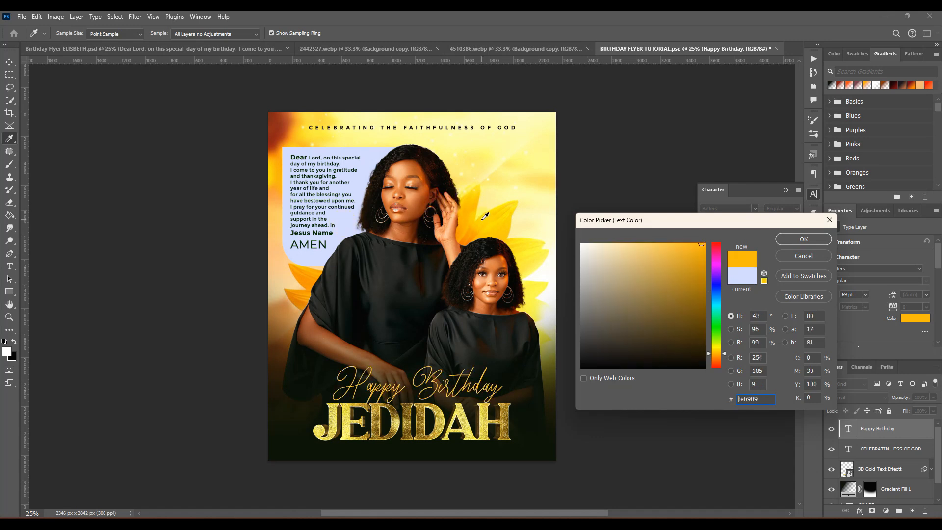
{"action": "left_click", "coordinate": [488, 214]}
{"action": "left_click", "coordinate": [492, 211]}
{"action": "left_click", "coordinate": [487, 216]}
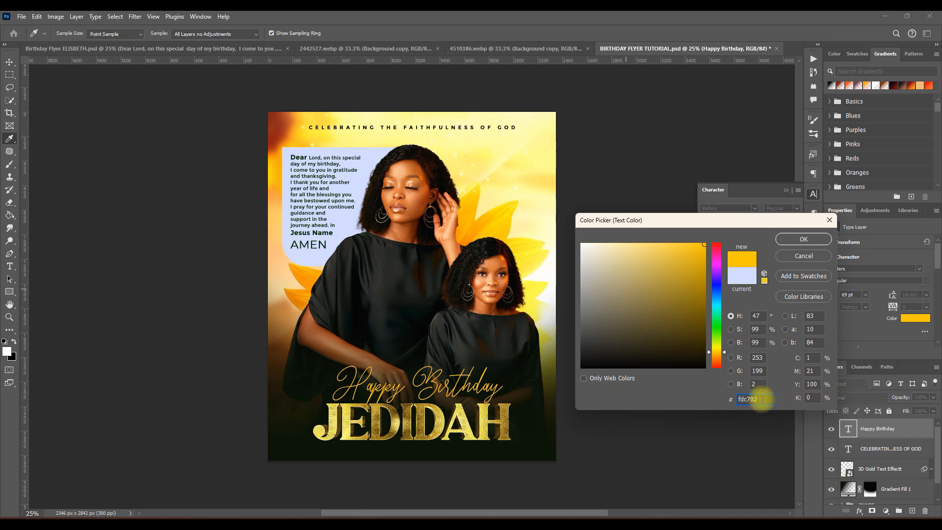
{"action": "left_click_drag", "start_coordinate": [762, 400], "coordinate": [742, 399]}
{"action": "left_click", "coordinate": [764, 399]}
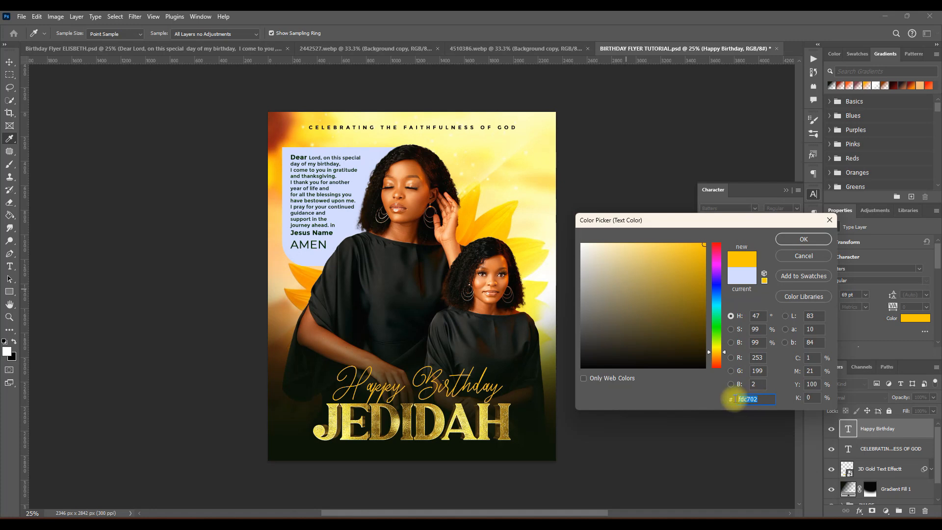
{"action": "left_click_drag", "start_coordinate": [727, 399], "coordinate": [759, 400]}
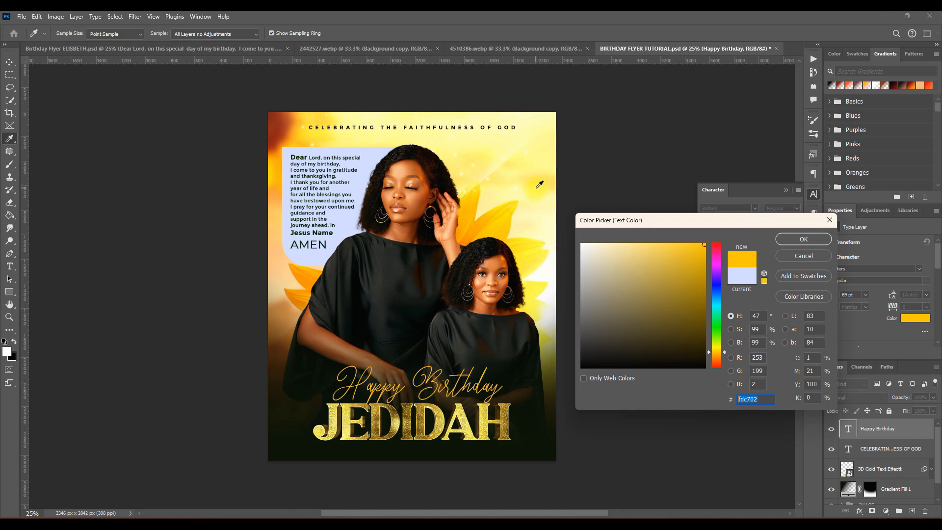
{"action": "left_click", "coordinate": [791, 239]}
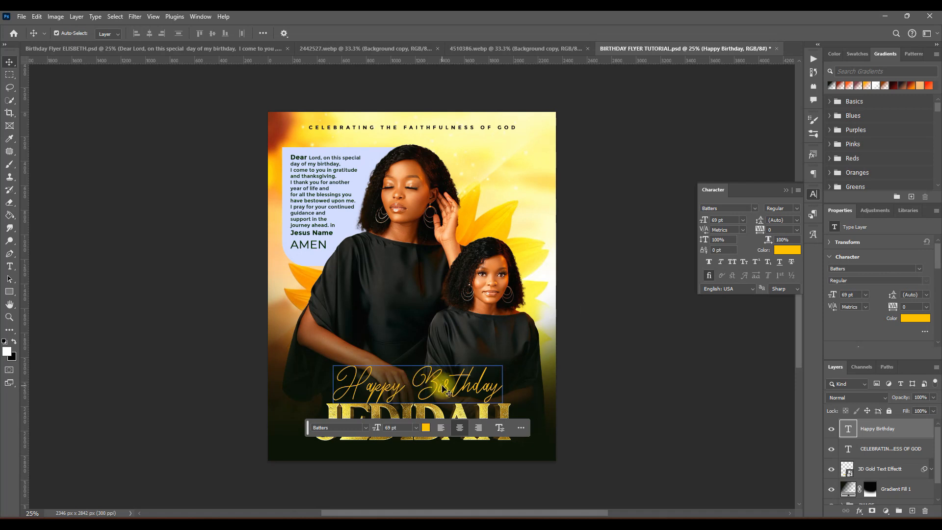
- Nudge the "Happy Birthday" text slightly left above the gold name and save the flyer
{"action": "left_click_drag", "start_coordinate": [444, 388], "coordinate": [440, 388]}
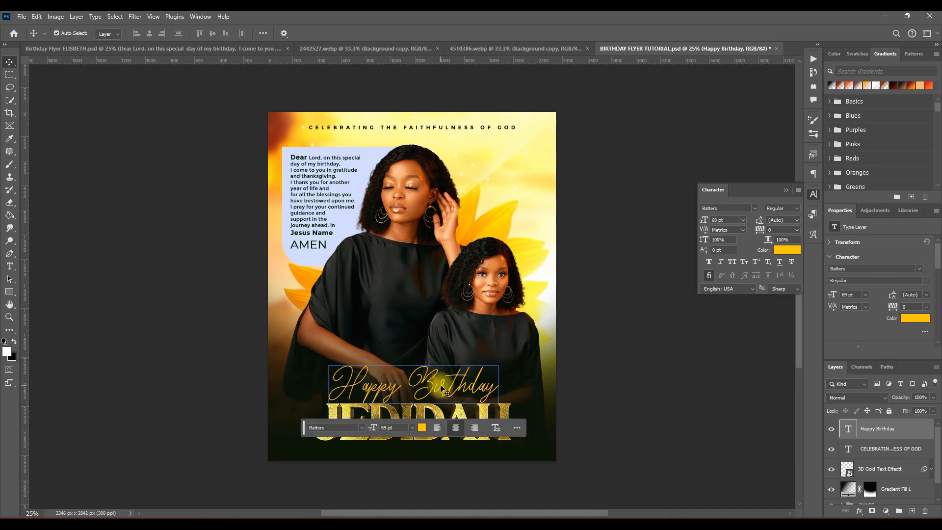
{"action": "left_click", "coordinate": [475, 410]}
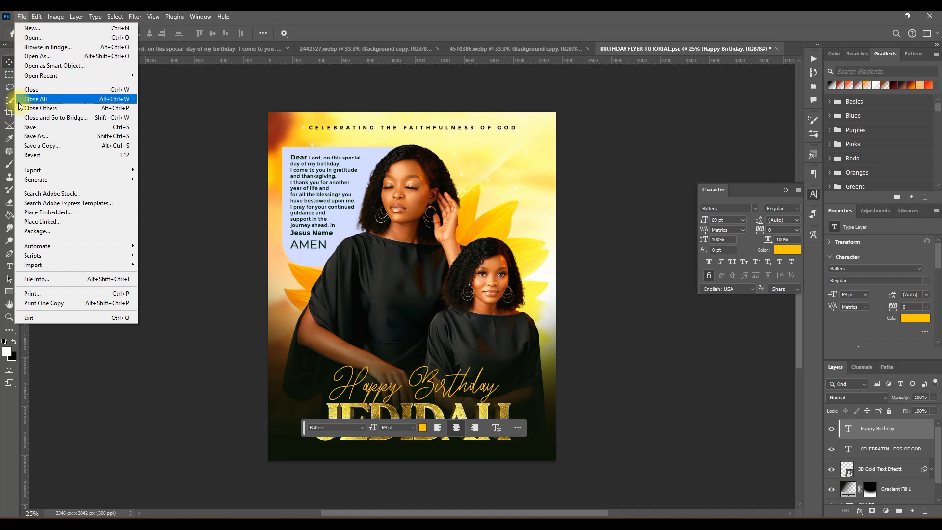
{"action": "left_click", "coordinate": [28, 129]}
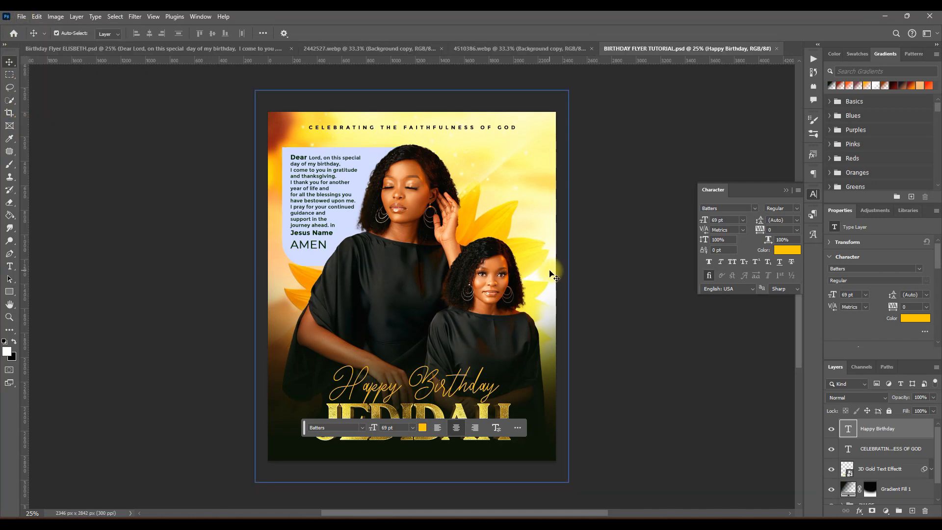
- Move the floating text options bar below the flyer artwork and check the finished reference flyer in the other open document
{"action": "left_click_drag", "start_coordinate": [304, 428], "coordinate": [314, 487]}
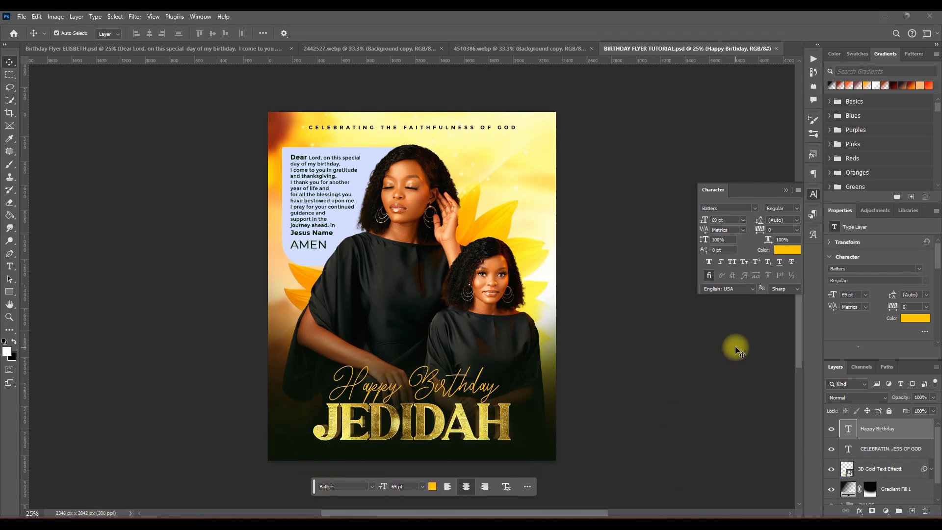
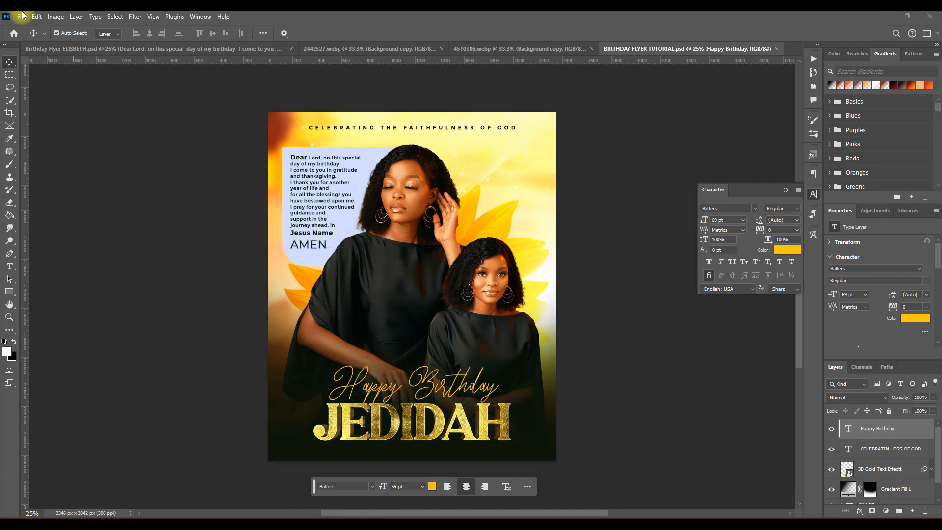
{"action": "left_click", "coordinate": [66, 48]}
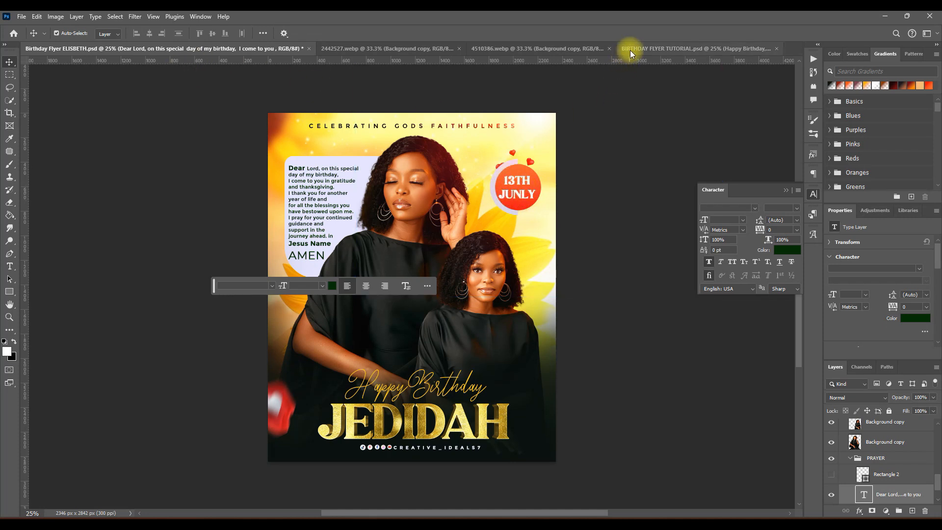
{"action": "left_click", "coordinate": [648, 48]}
{"action": "key", "text": "ctrl"}
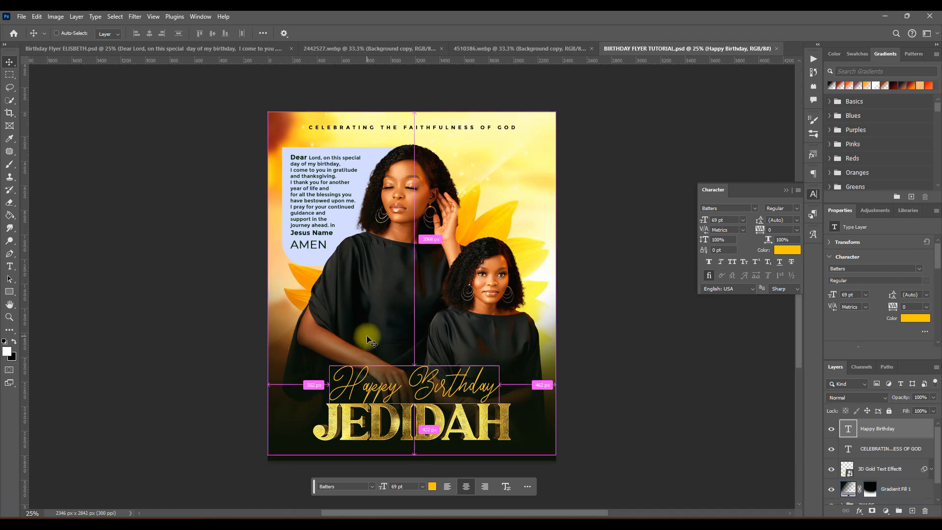
{"action": "key", "text": "ctrl+s"}
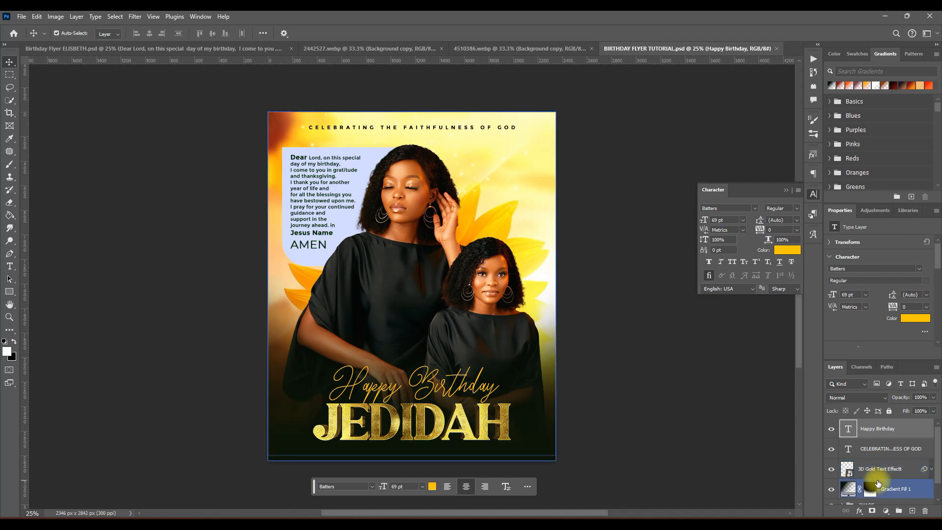
- Group the "Happy Birthday" layer with the 3D gold text effect layer and name the group TEXT
{"action": "left_click", "coordinate": [880, 474]}
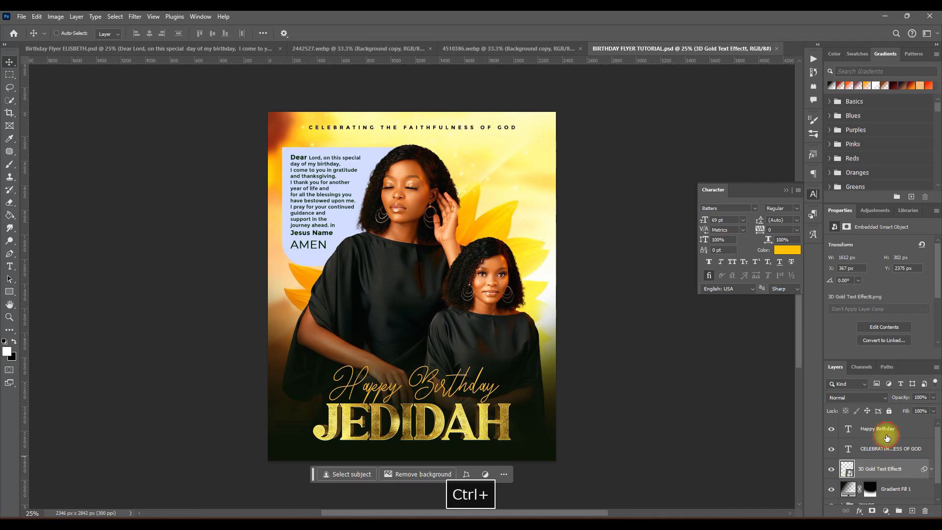
{"action": "left_click", "coordinate": [887, 434], "text": "ctrl"}
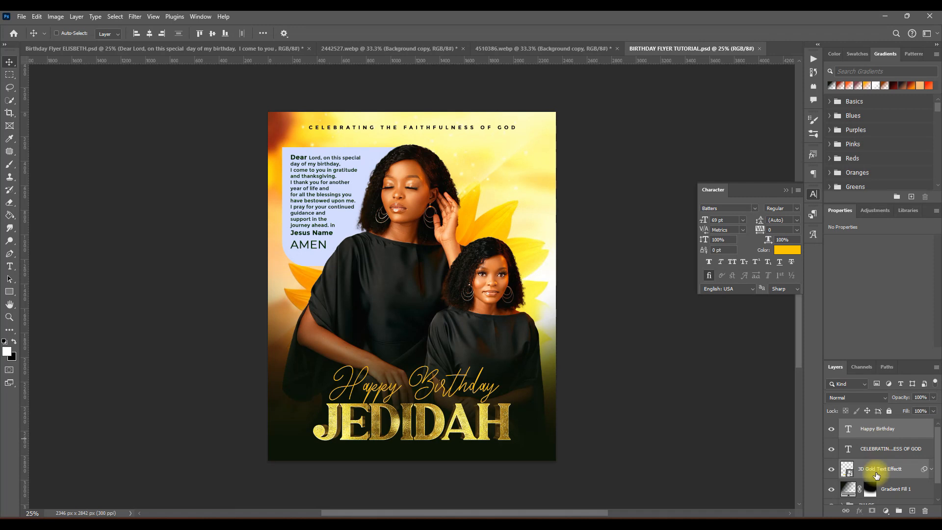
{"action": "key", "text": "ctrl+g"}
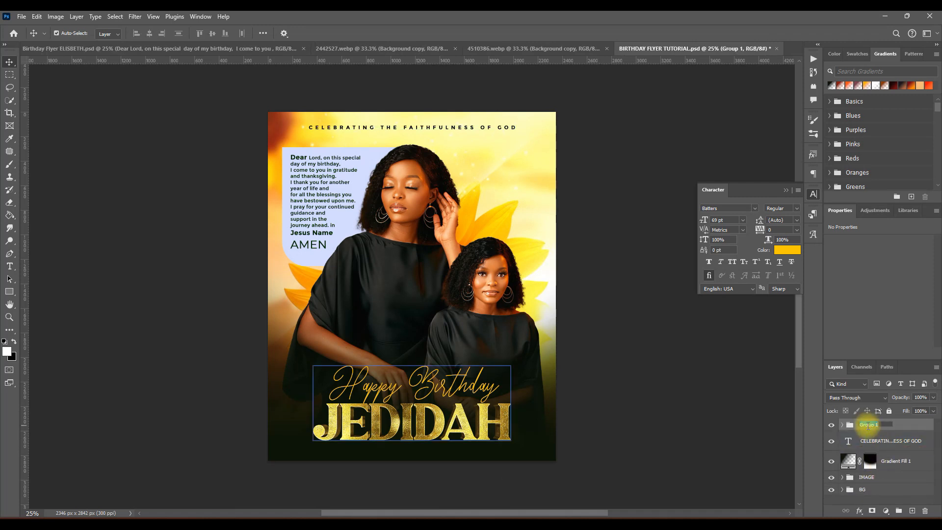
{"action": "type", "text": "TEXT"}
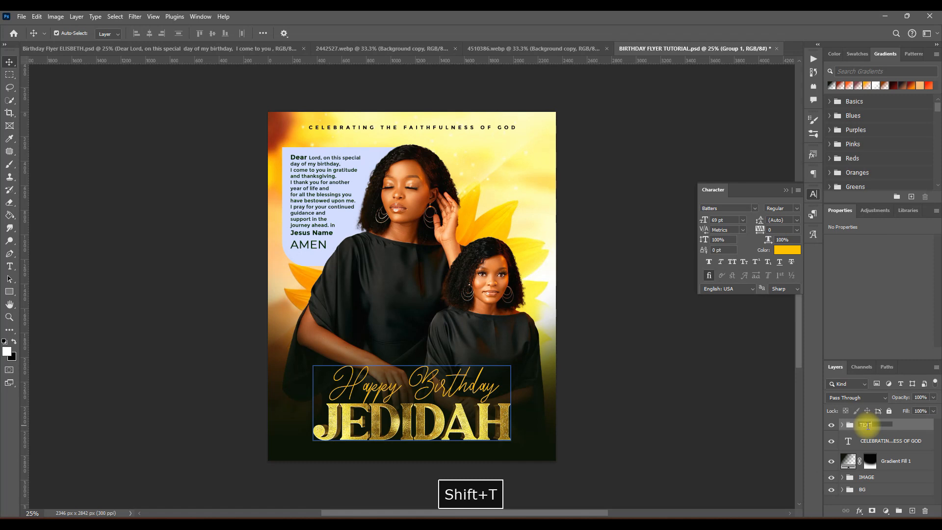
{"action": "key", "text": "Return"}
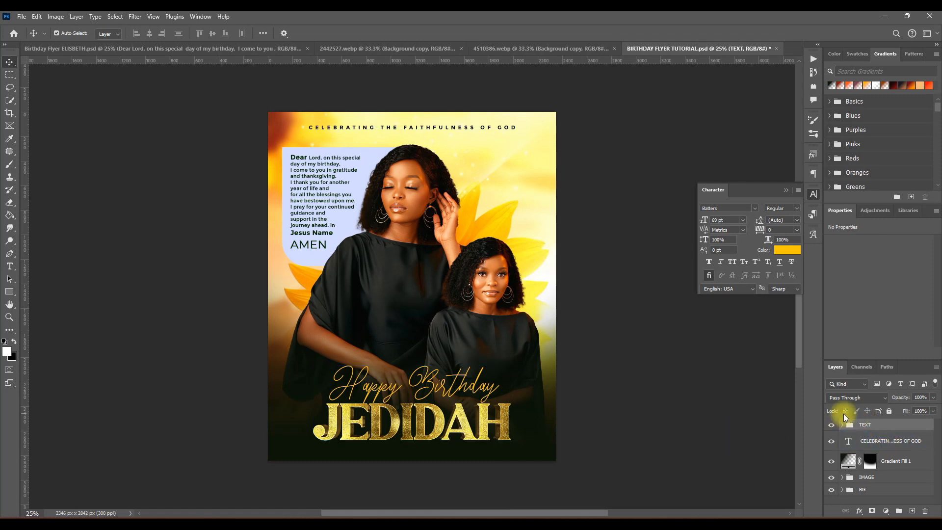
{"action": "left_click", "coordinate": [880, 440]}
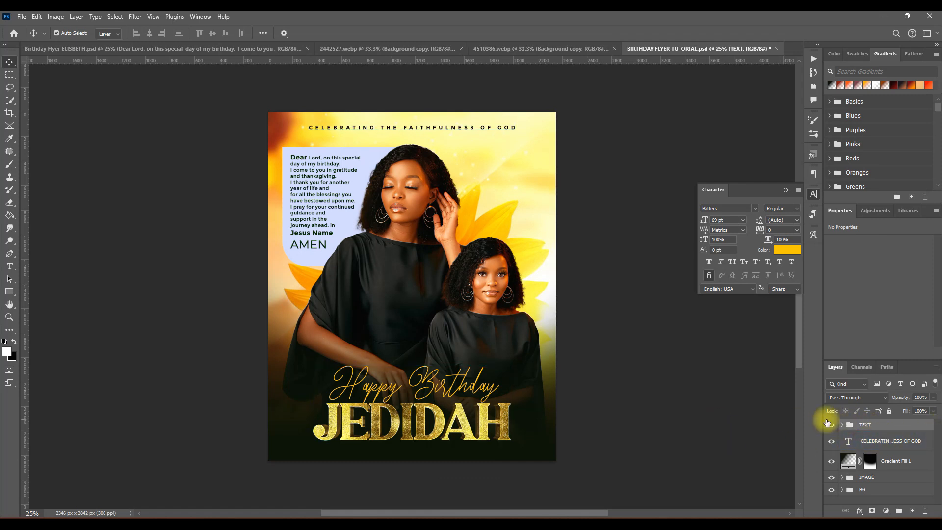
{"action": "left_click", "coordinate": [895, 460]}
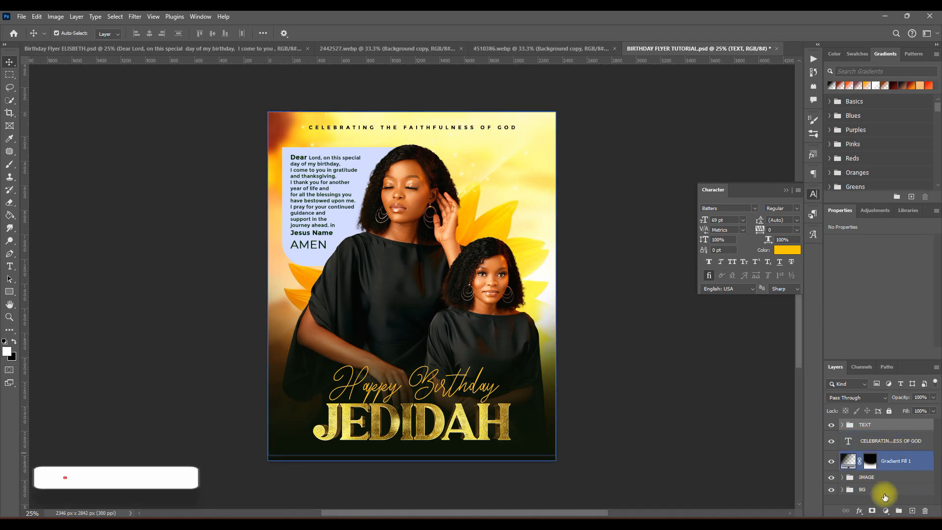
{"action": "left_click", "coordinate": [488, 390]}
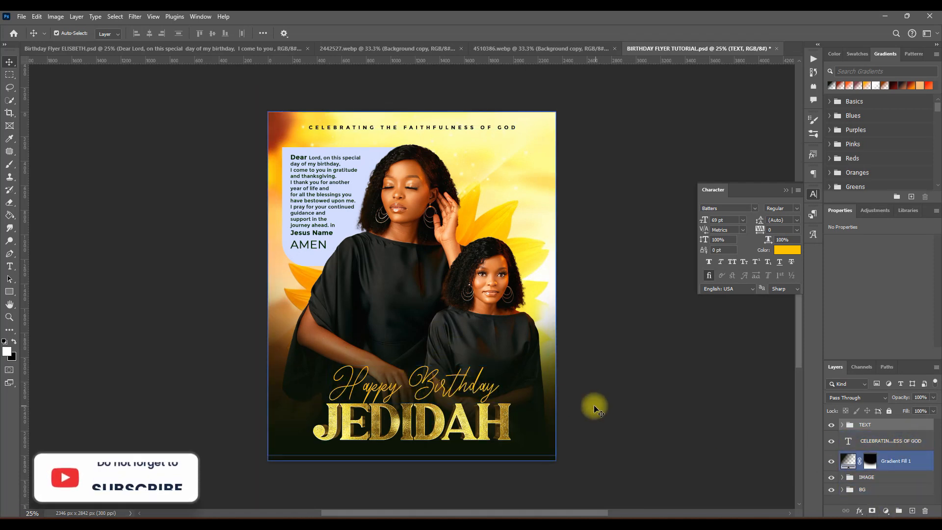
{"action": "left_click", "coordinate": [878, 437]}
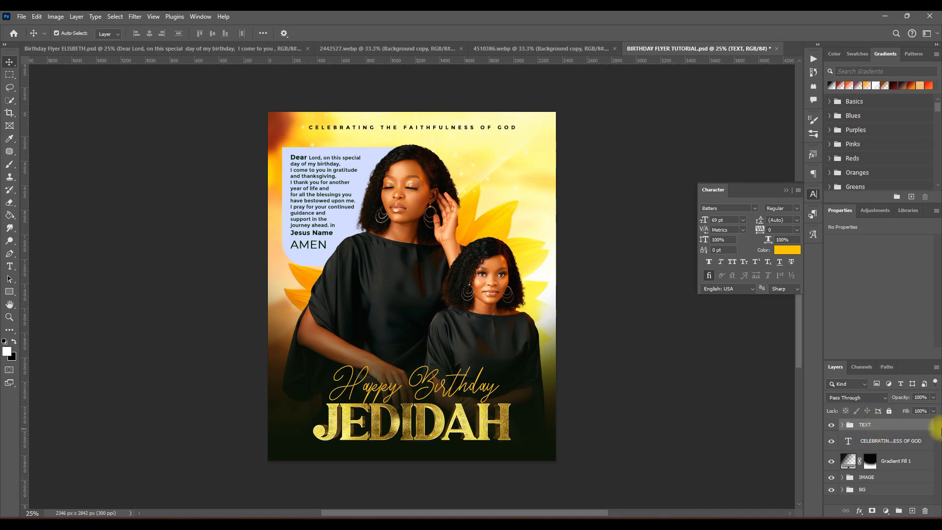
{"action": "left_click", "coordinate": [898, 461]}
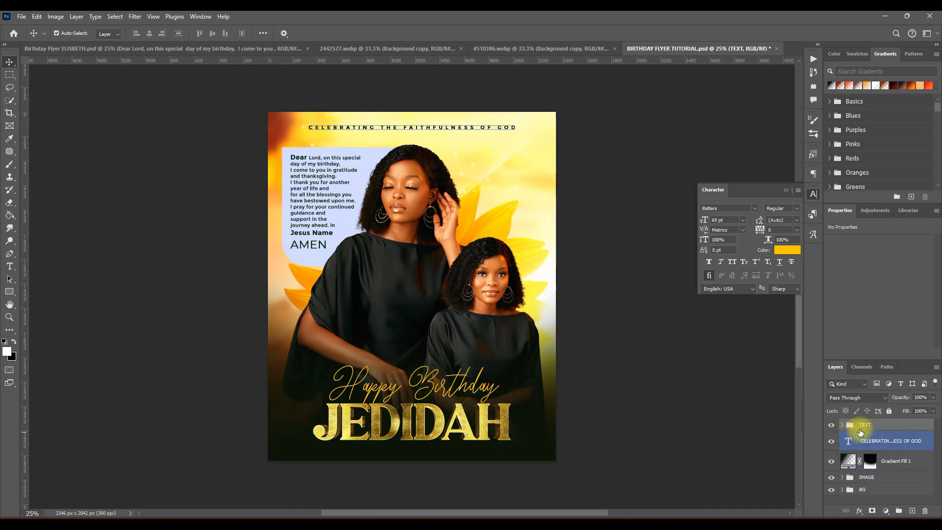
{"action": "left_click", "coordinate": [852, 440]}
{"action": "left_click", "coordinate": [451, 396]}
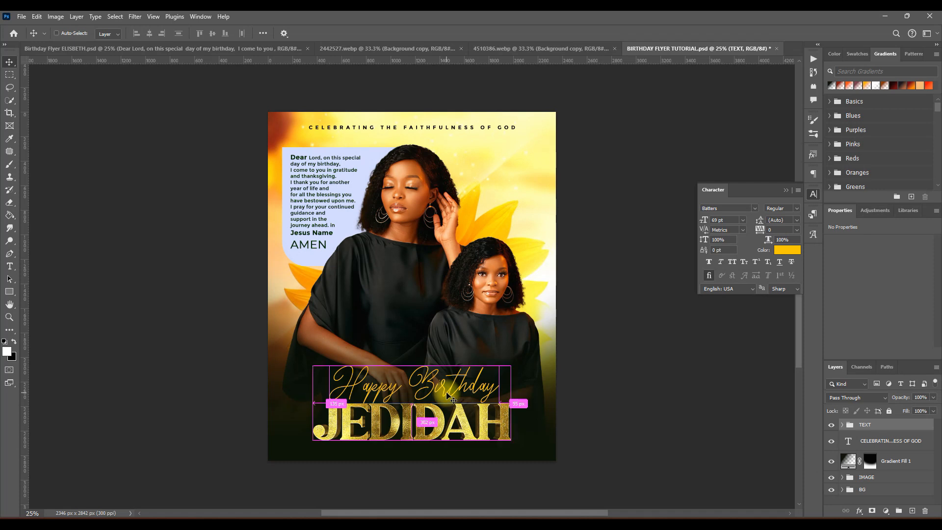
- Save the flyer and draw a pale blue circle about 671 px in diameter beside the larger woman's head, over the sunflower petals
{"action": "key", "text": "ctrl+s"}
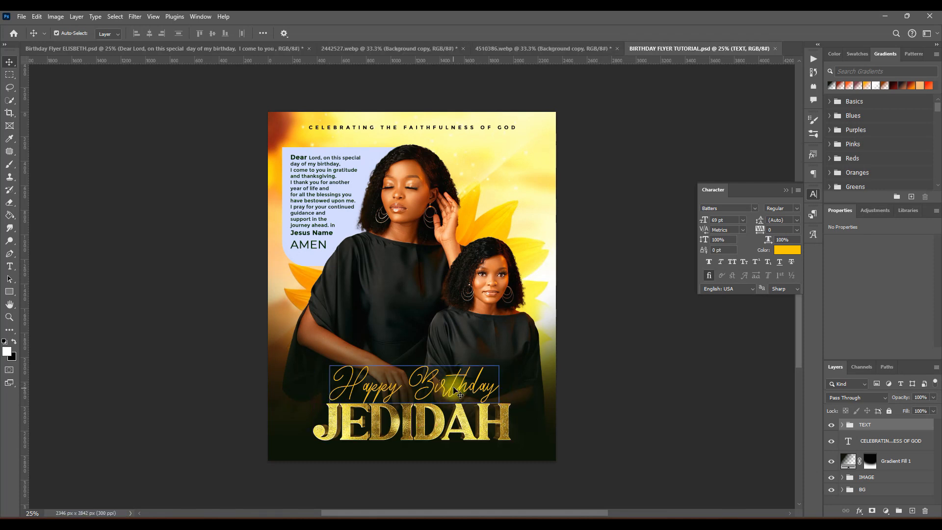
{"action": "left_click", "coordinate": [10, 294]}
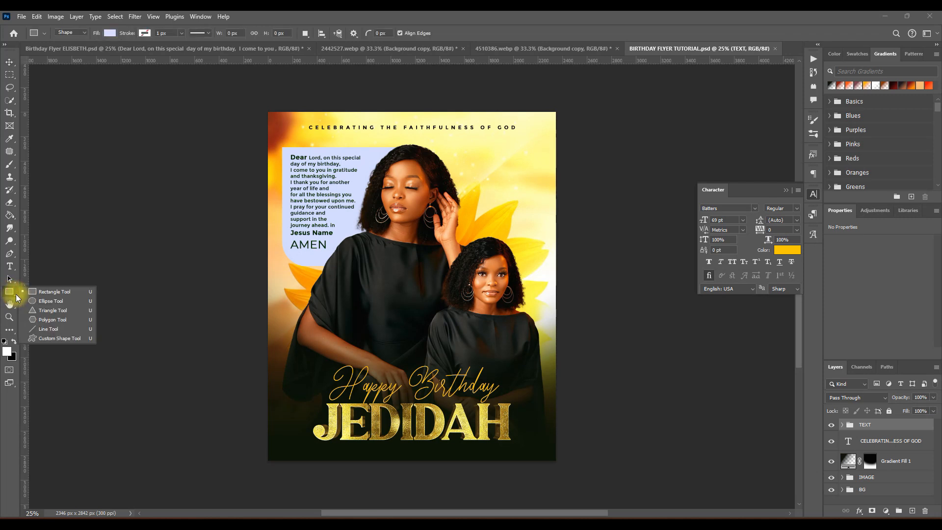
{"action": "left_click", "coordinate": [50, 304]}
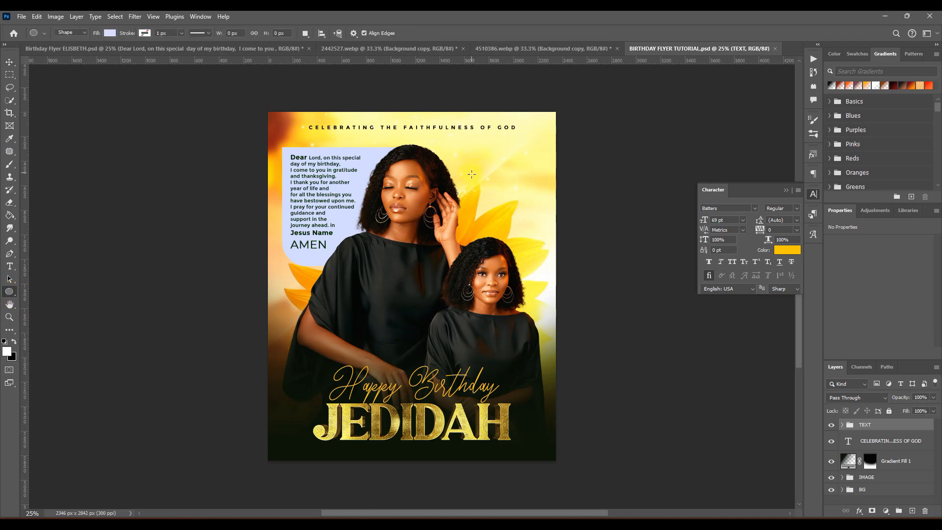
{"action": "left_click_drag", "start_coordinate": [458, 163], "coordinate": [500, 219]}
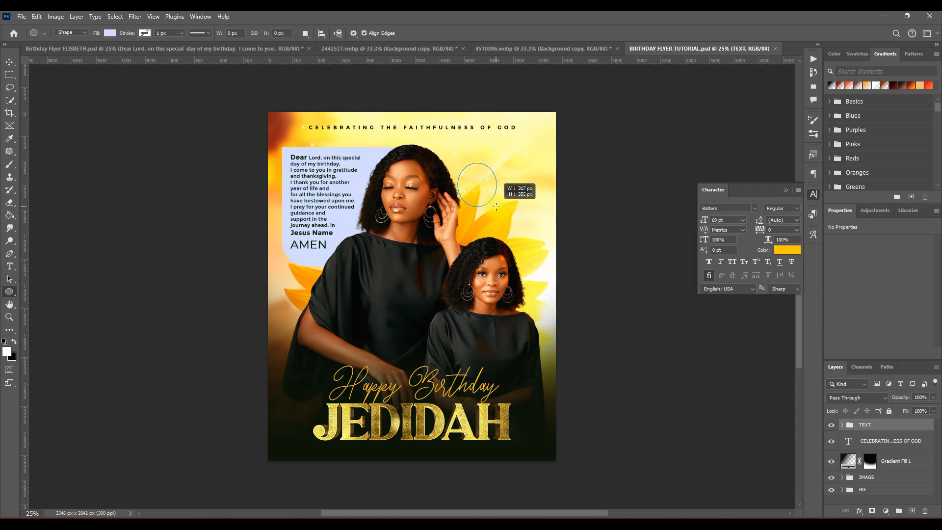
{"action": "left_click_drag", "start_coordinate": [496, 207], "coordinate": [540, 267]}
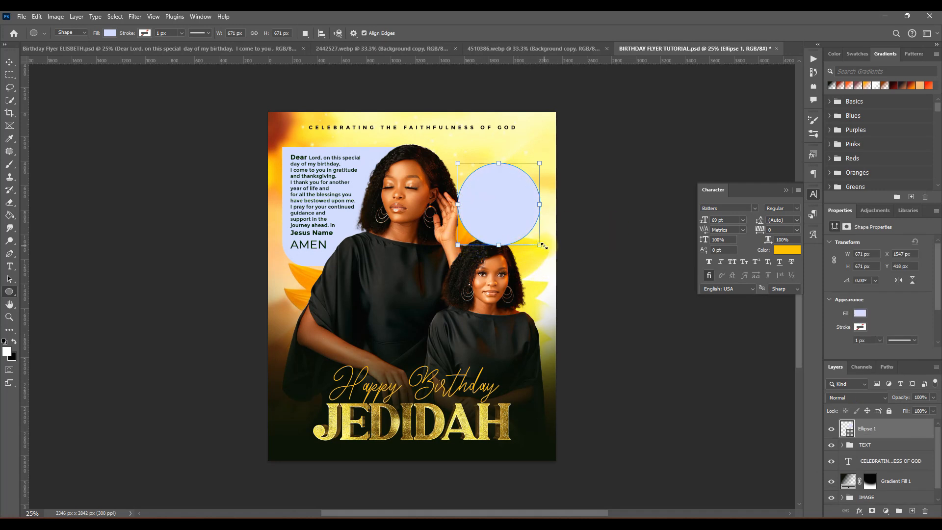
- Duplicate the pale blue circle's Ellipse 1 layer within the flyer document, keeping the suggested name Ellipse 1 copy
{"action": "left_click", "coordinate": [10, 62]}
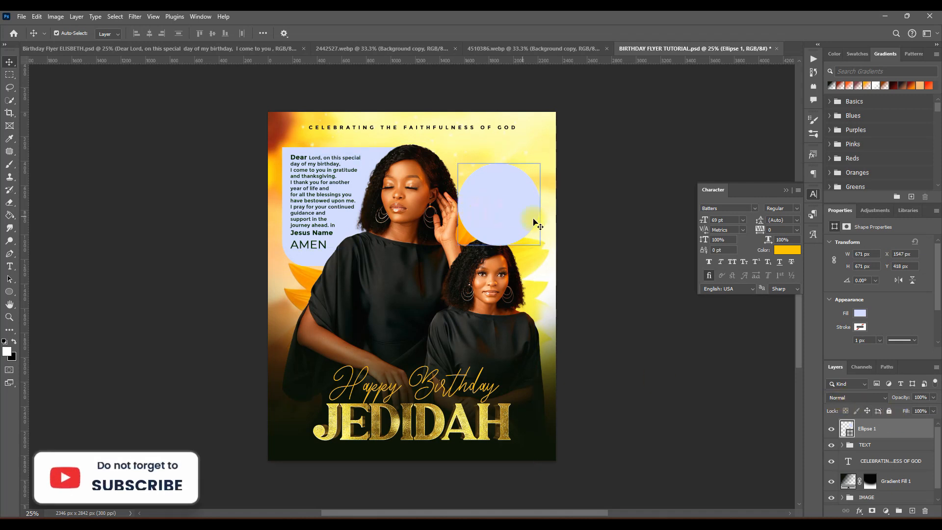
{"action": "left_click", "coordinate": [883, 432]}
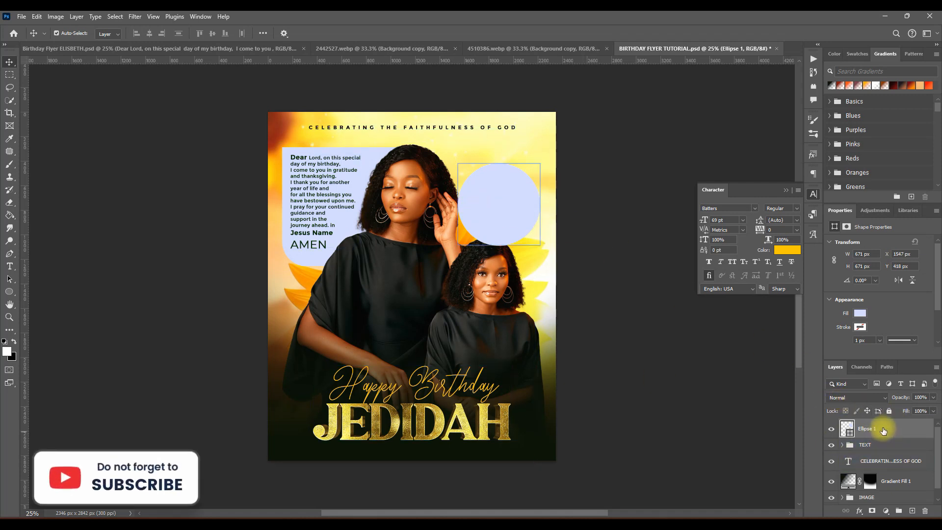
{"action": "key", "text": "ctrl"}
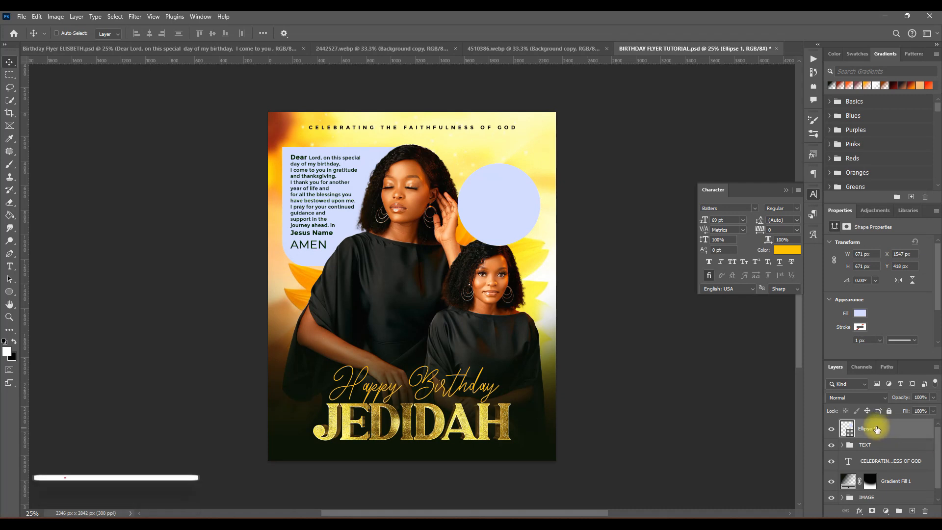
{"action": "key", "text": "ctrl+d"}
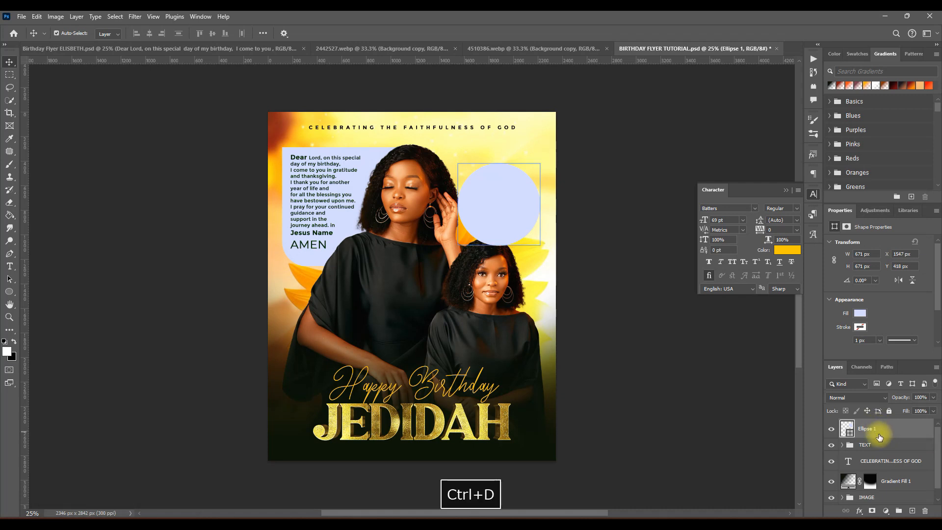
{"action": "left_click", "coordinate": [493, 211]}
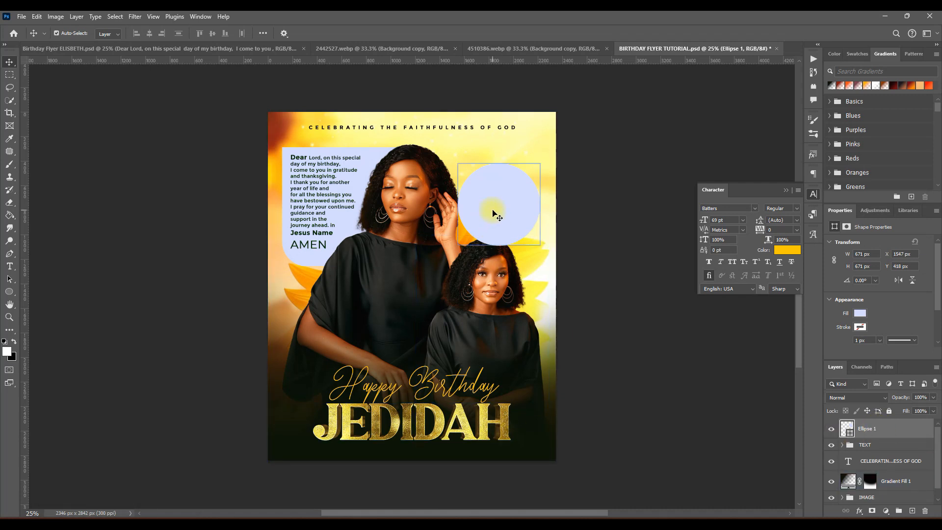
{"action": "left_click", "coordinate": [694, 448]}
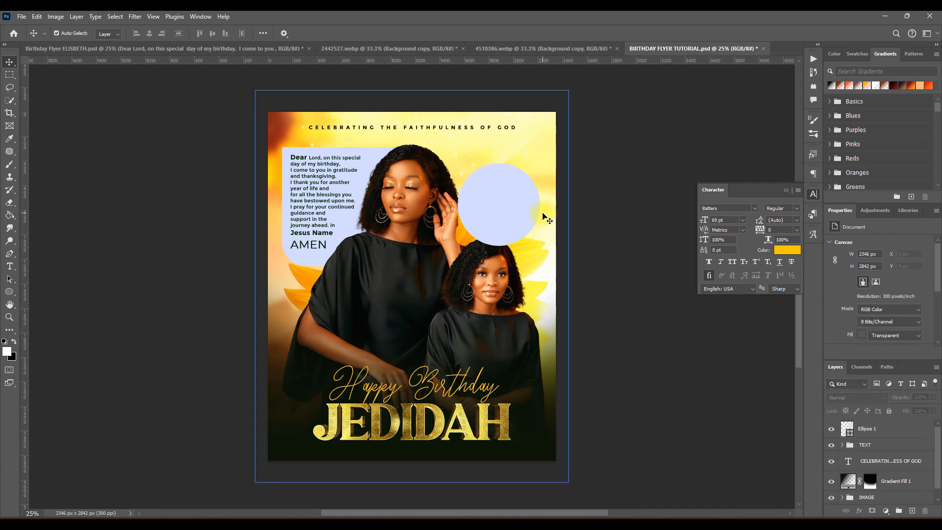
{"action": "left_click", "coordinate": [506, 218]}
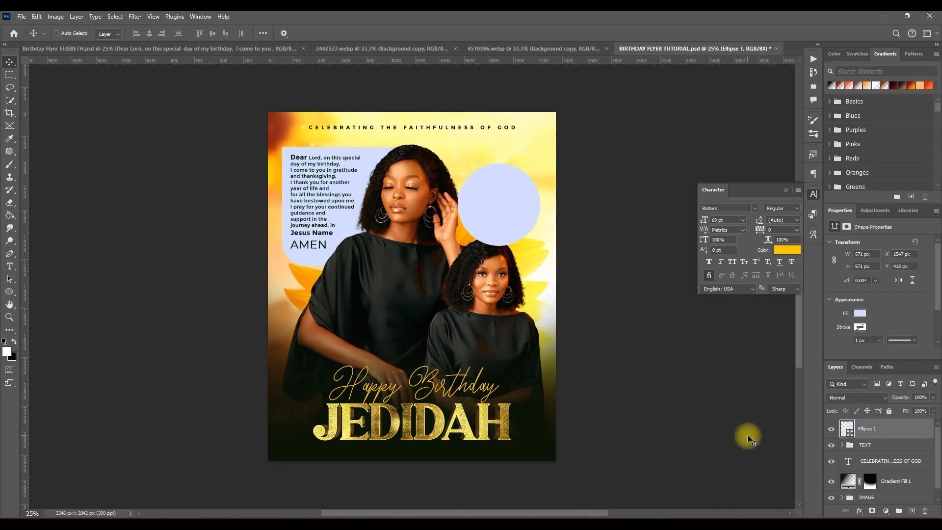
{"action": "key", "text": "ctrl+d"}
{"action": "right_click", "coordinate": [865, 430]}
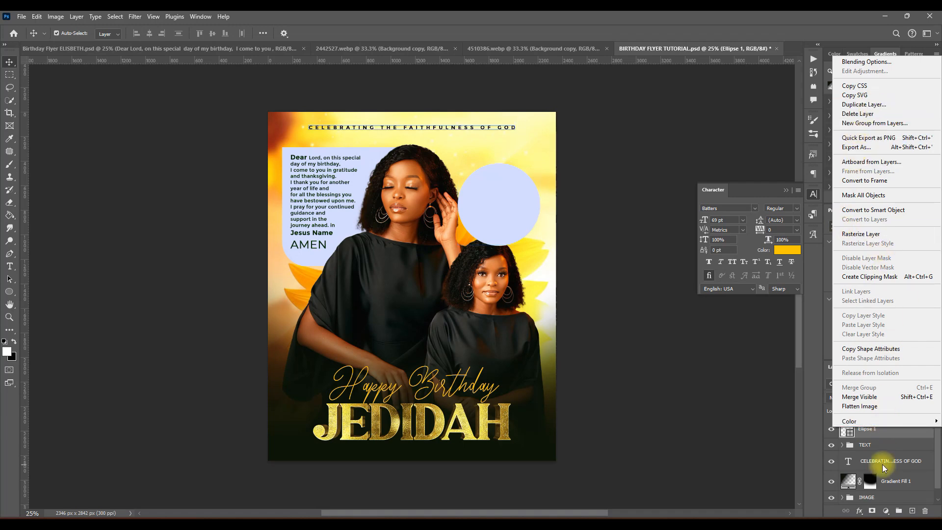
{"action": "right_click", "coordinate": [888, 431]}
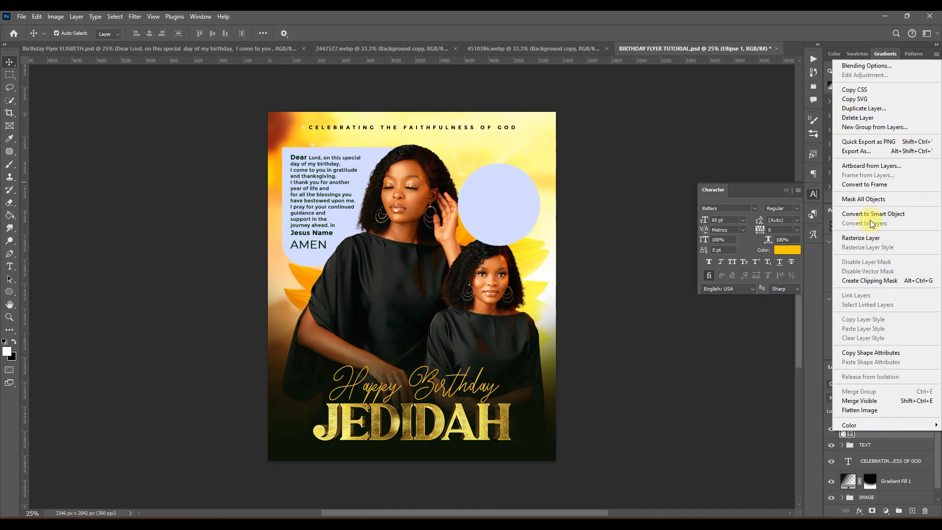
{"action": "left_click", "coordinate": [863, 109]}
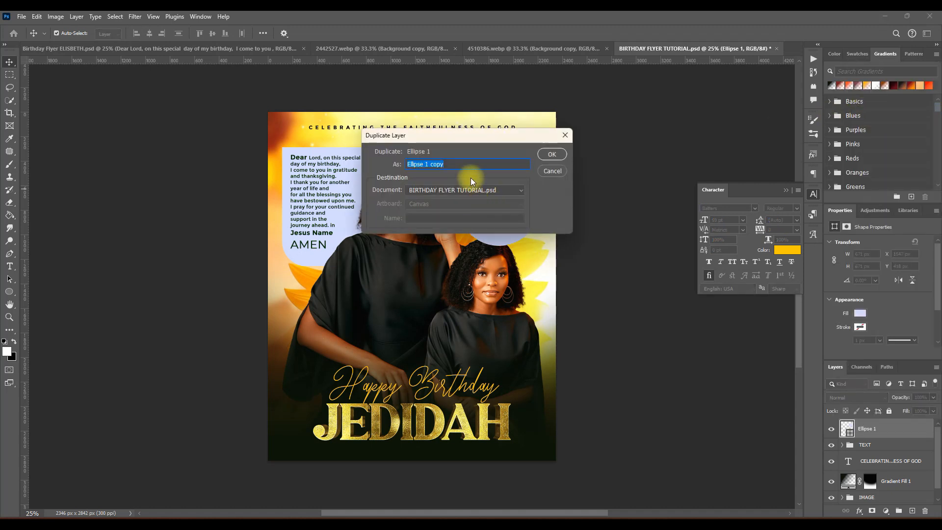
{"action": "left_click", "coordinate": [552, 155]}
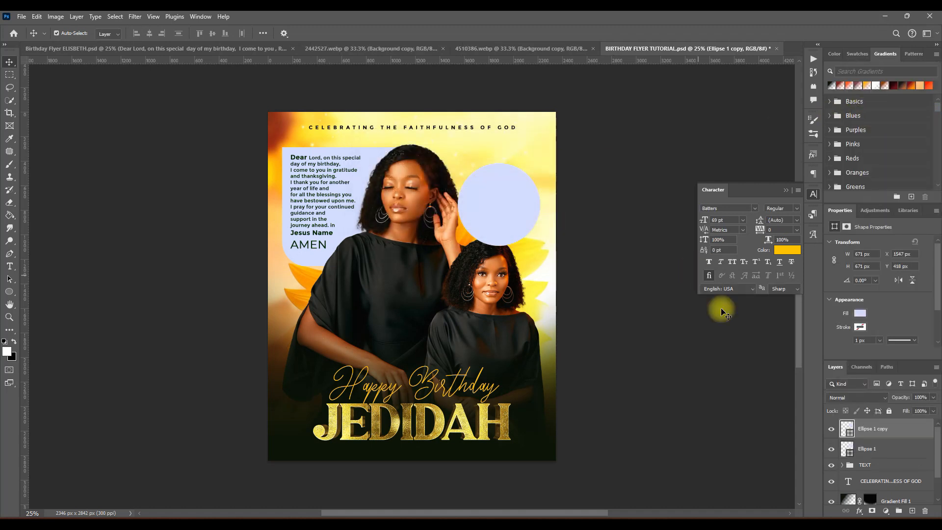
- Scale the Ellipse 1 copy circle down around its centre to about 79%, roughly 531 px in diameter
{"action": "left_click", "coordinate": [871, 447]}
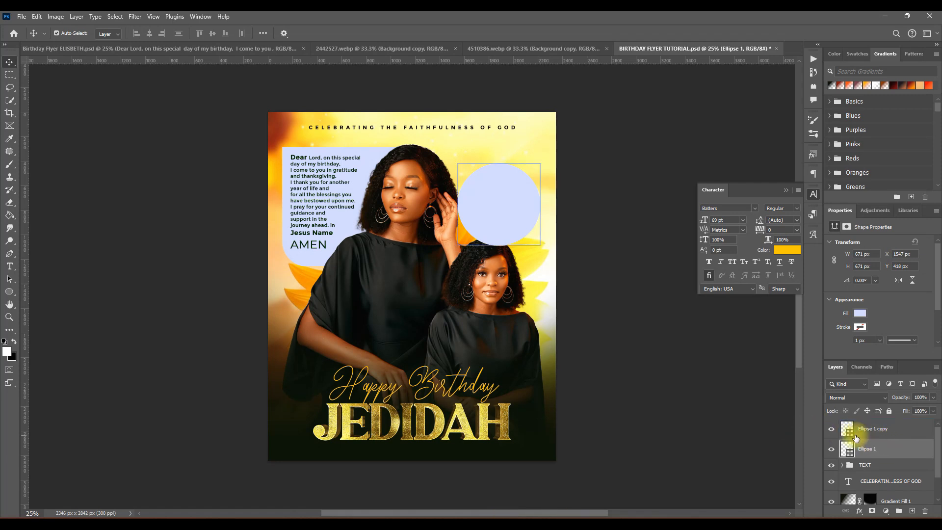
{"action": "left_click", "coordinate": [853, 430]}
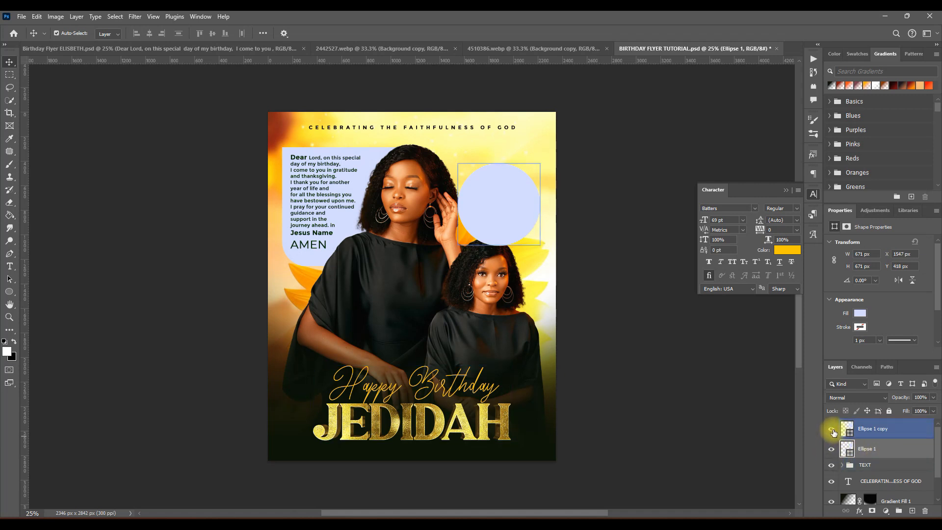
{"action": "left_click", "coordinate": [880, 432]}
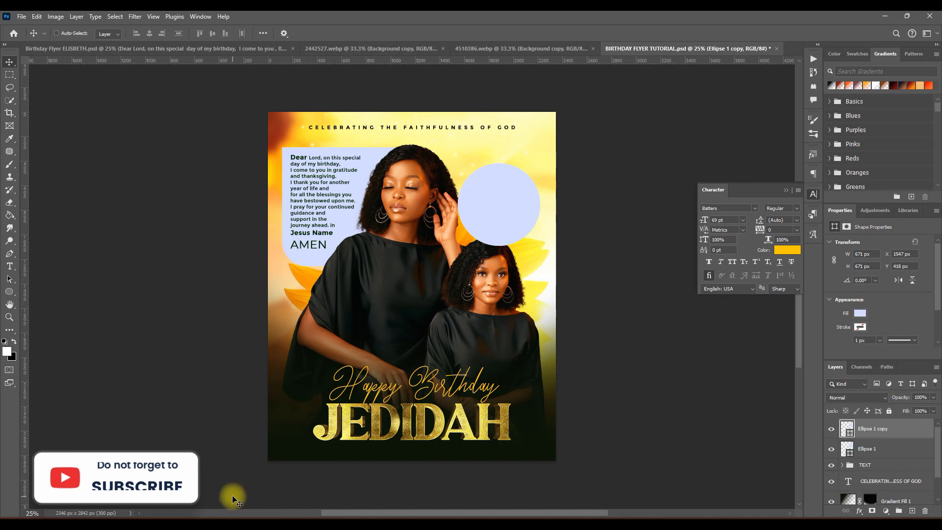
{"action": "key", "text": "ctrl+t"}
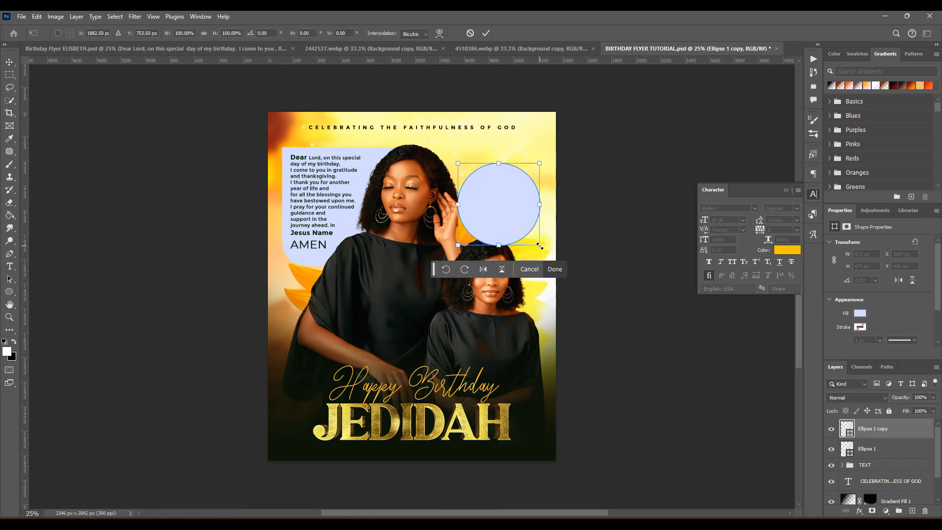
{"action": "left_click_drag", "start_coordinate": [540, 247], "coordinate": [533, 236]}
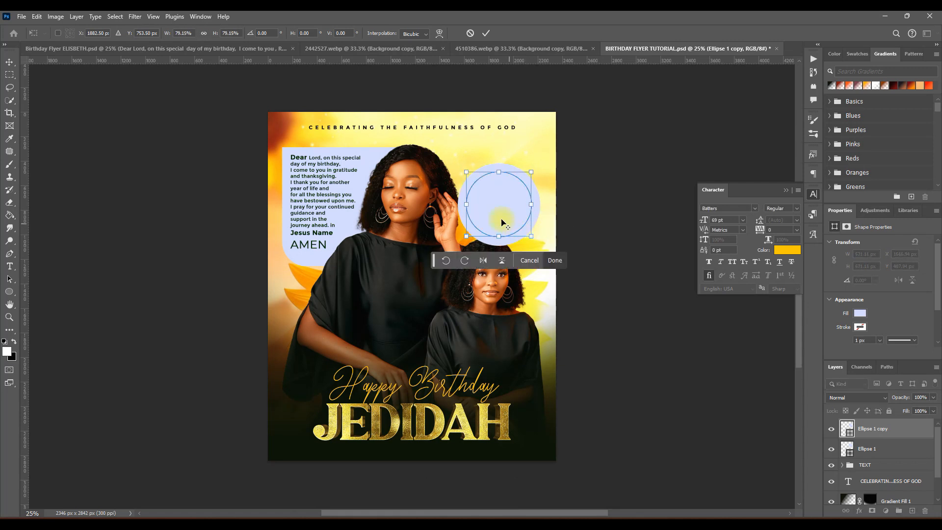
{"action": "left_click", "coordinate": [487, 33]}
- Lower the opacity of the larger Ellipse 1 circle to 60%
{"action": "left_click", "coordinate": [885, 454]}
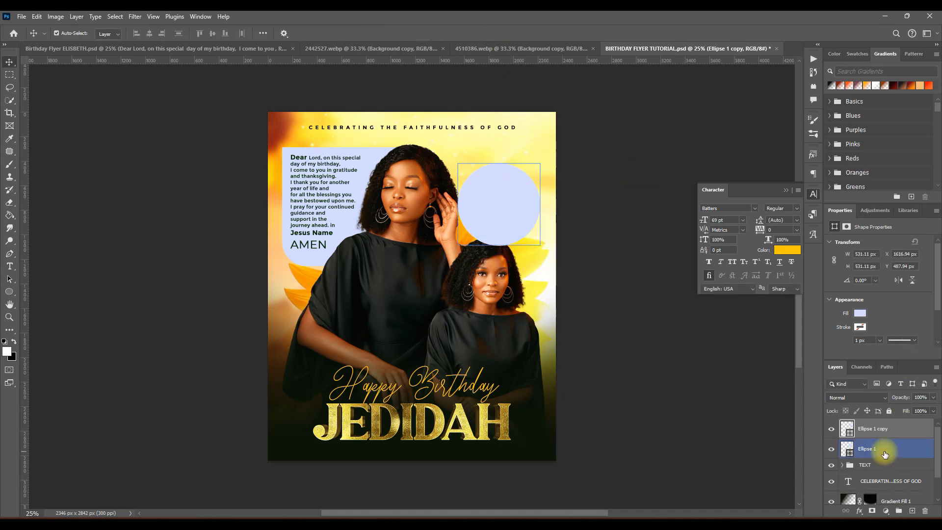
{"action": "left_click", "coordinate": [882, 452]}
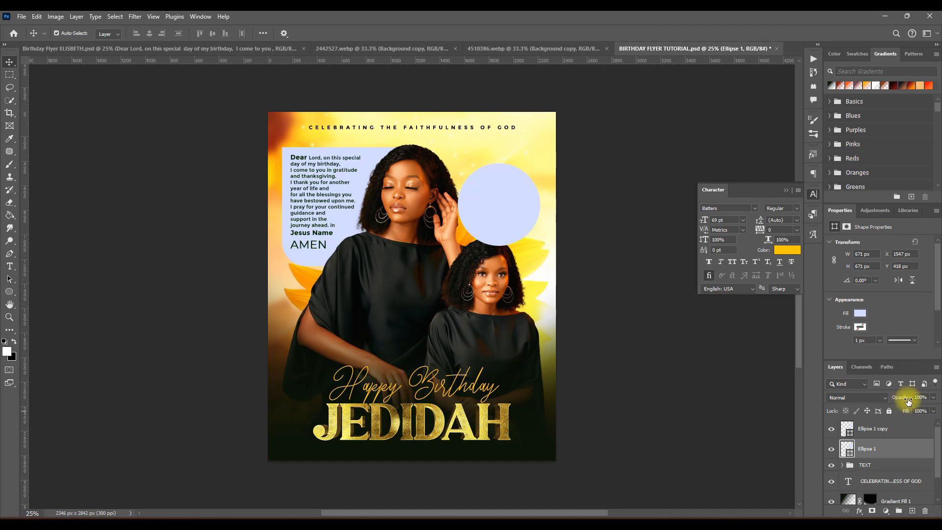
{"action": "left_click_drag", "start_coordinate": [908, 401], "coordinate": [897, 401]}
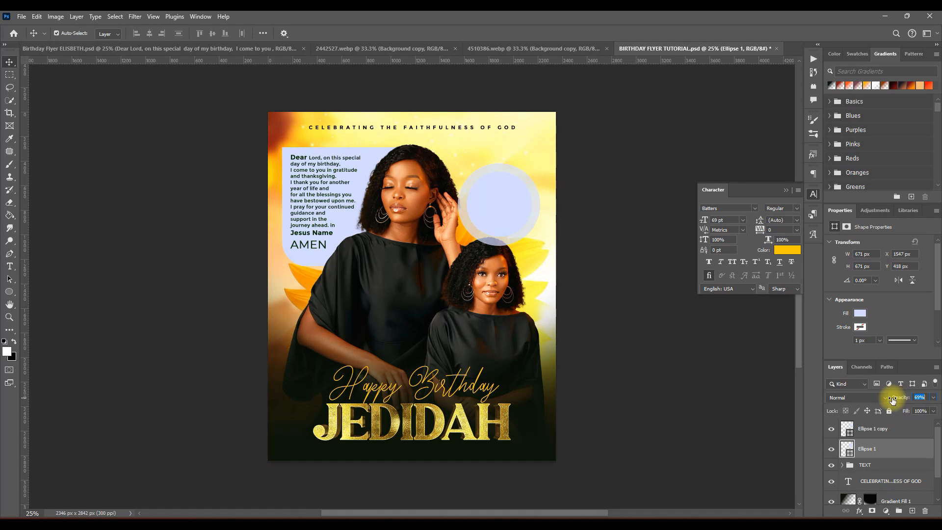
{"action": "left_click_drag", "start_coordinate": [891, 401], "coordinate": [889, 401]}
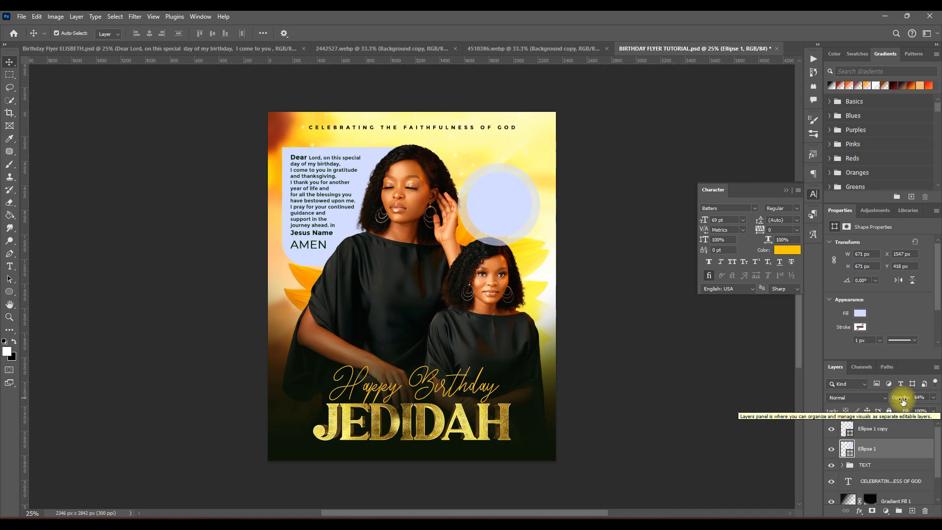
{"action": "left_click", "coordinate": [903, 401]}
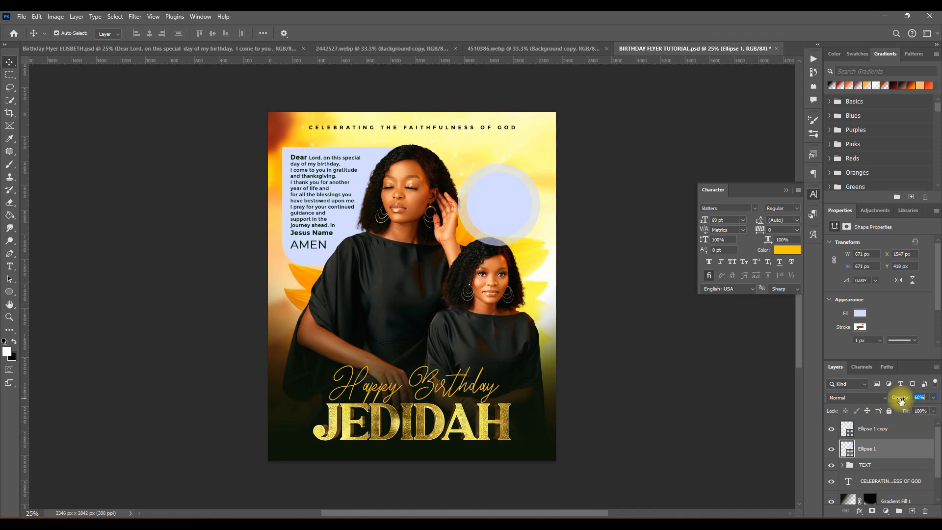
- Fill the smaller Ellipse 1 copy circle with the recent custom red-to-orange gradient
{"action": "left_click", "coordinate": [912, 430]}
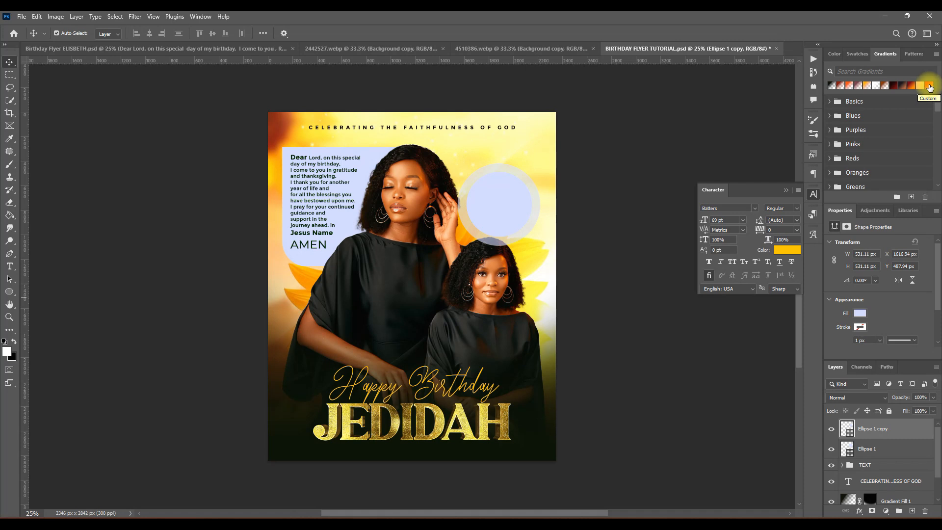
{"action": "left_click", "coordinate": [930, 87]}
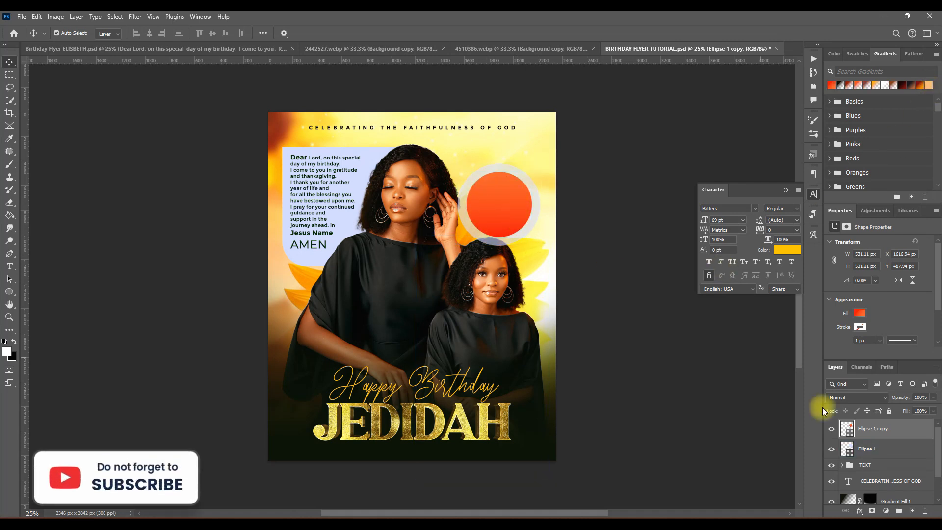
- Examine the hex colour codes of both end stops in the smaller circle's gradient fill, keeping the gradient as is
{"action": "double_click", "coordinate": [849, 429]}
{"action": "left_click", "coordinate": [761, 226]}
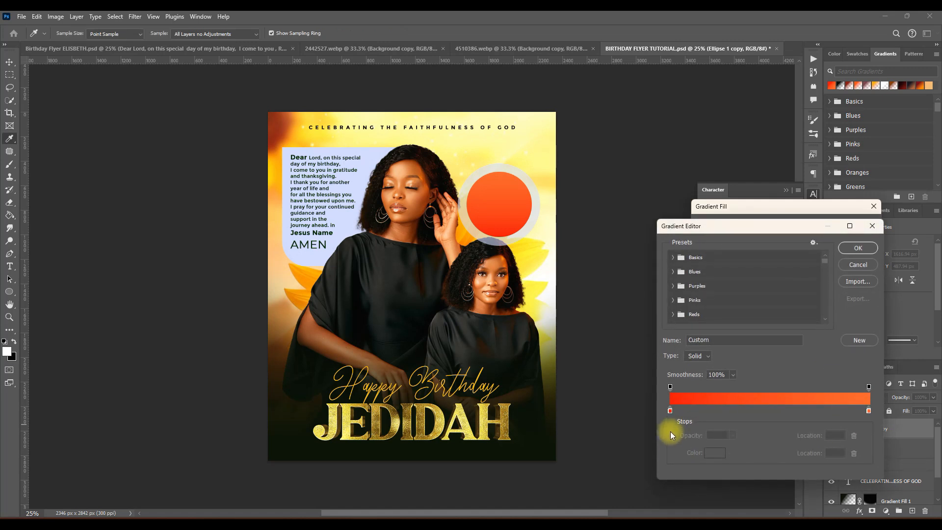
{"action": "left_click", "coordinate": [714, 453]}
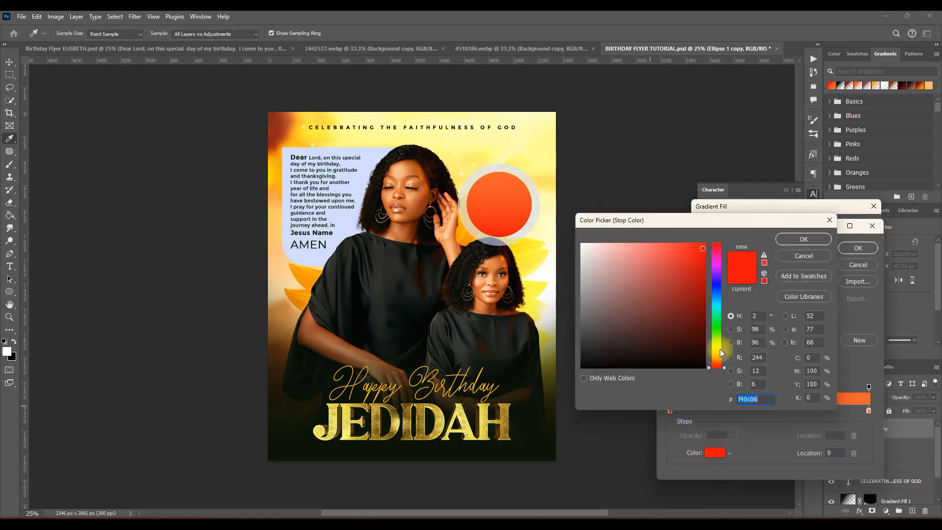
{"action": "left_click_drag", "start_coordinate": [765, 399], "coordinate": [738, 400]}
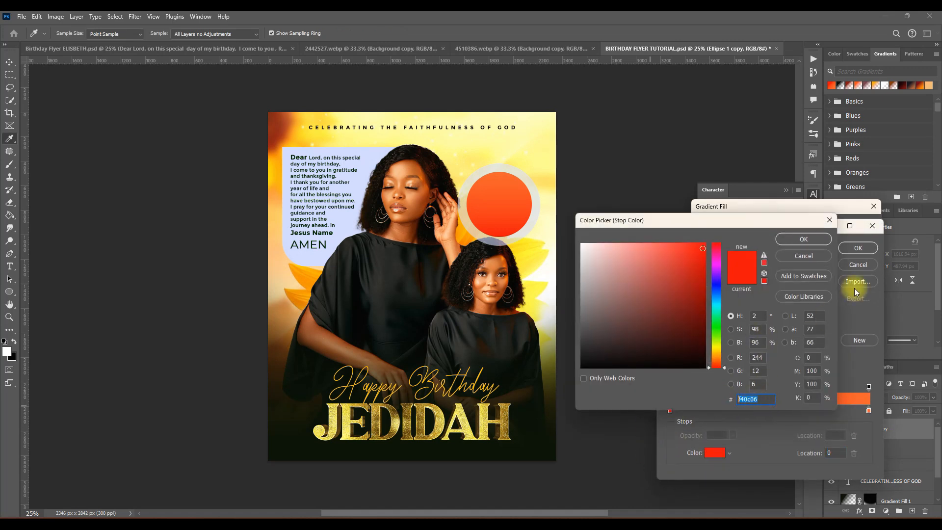
{"action": "left_click", "coordinate": [822, 240]}
{"action": "left_click", "coordinate": [869, 411]}
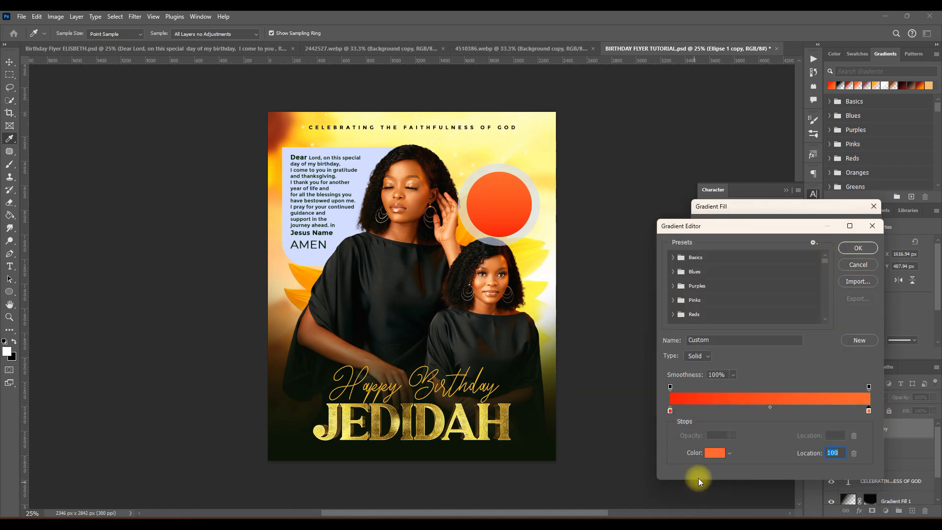
{"action": "left_click", "coordinate": [715, 452]}
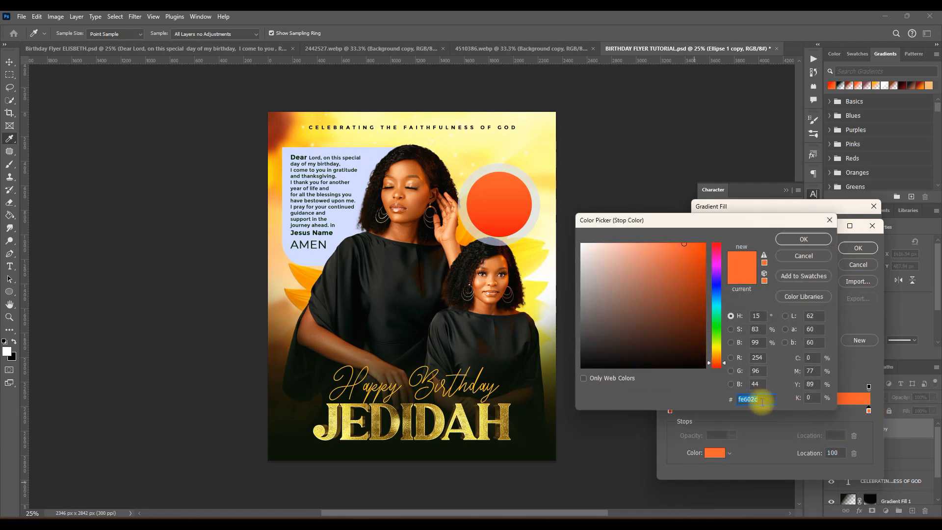
{"action": "left_click_drag", "start_coordinate": [763, 400], "coordinate": [732, 399]}
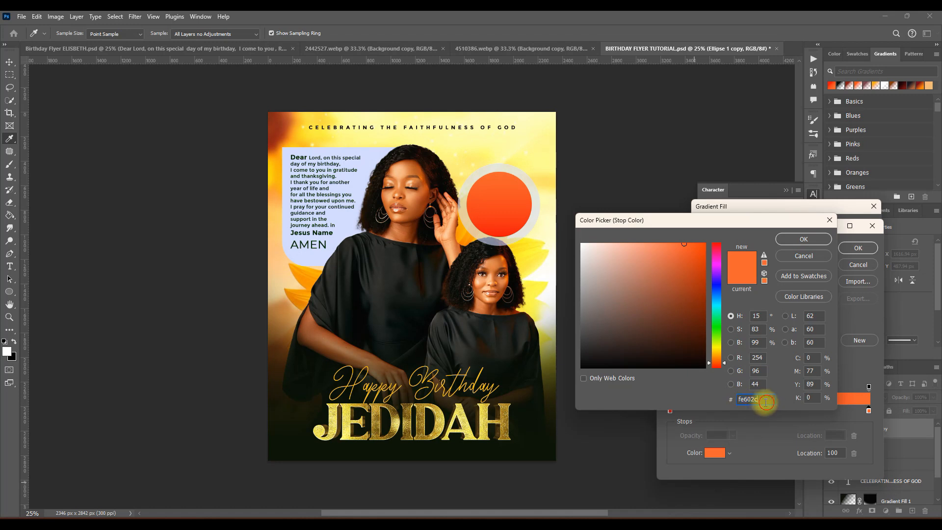
{"action": "left_click", "coordinate": [816, 244]}
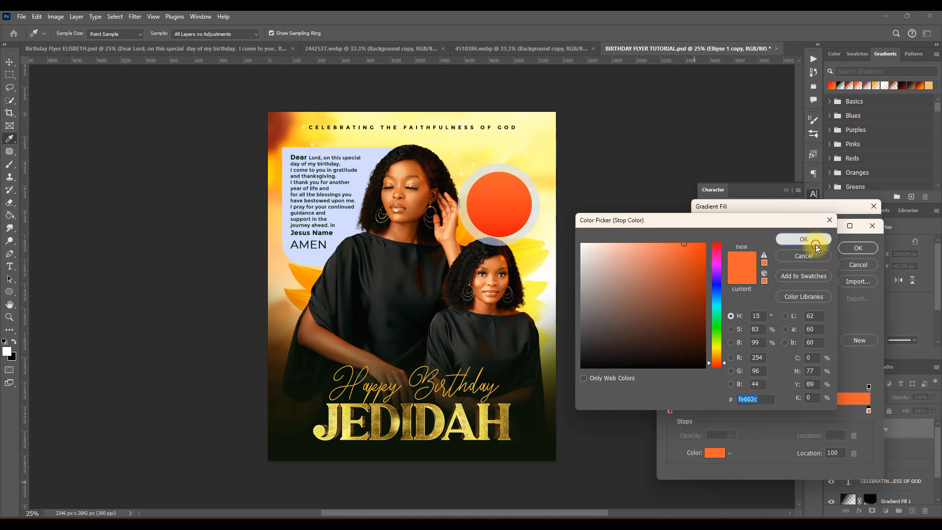
{"action": "left_click", "coordinate": [859, 248]}
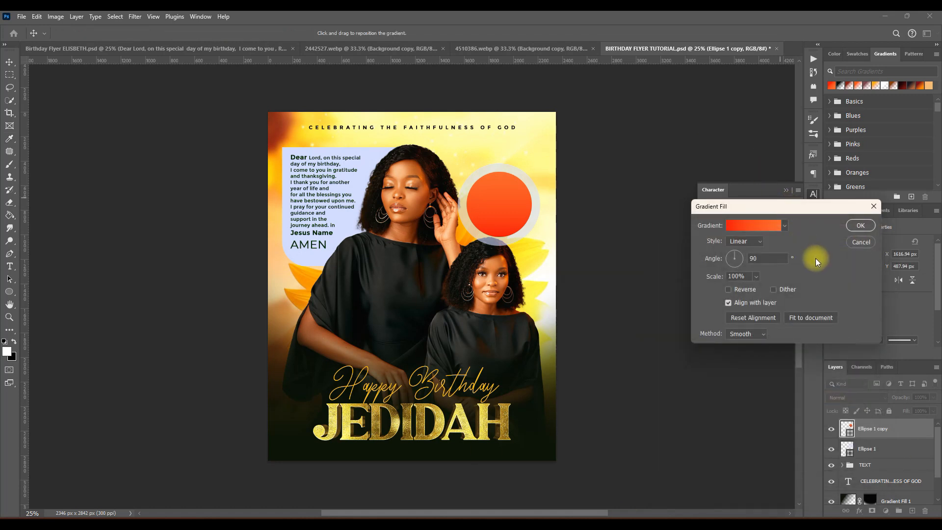
{"action": "left_click", "coordinate": [858, 225]}
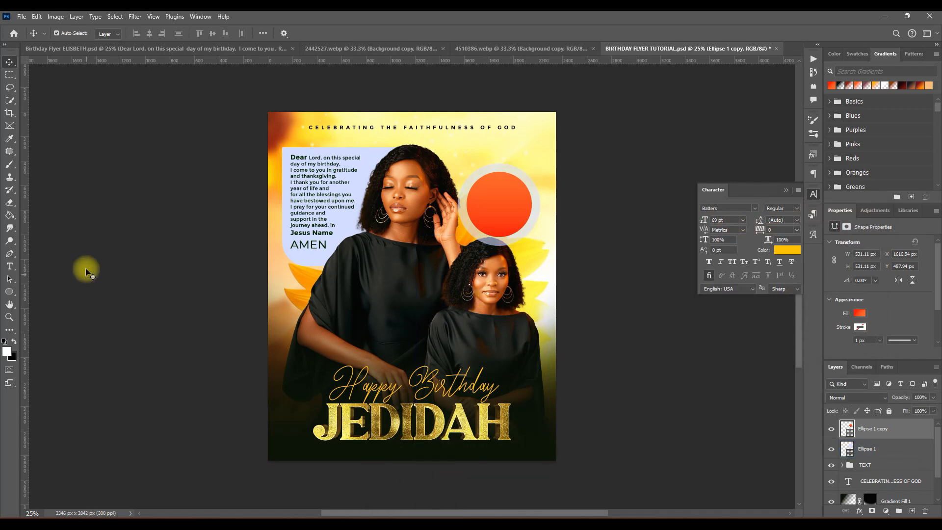
- Check the round date badge in the finished reference flyer, and select the larger Ellipse 1 circle back in the tutorial flyer
{"action": "left_click", "coordinate": [153, 48]}
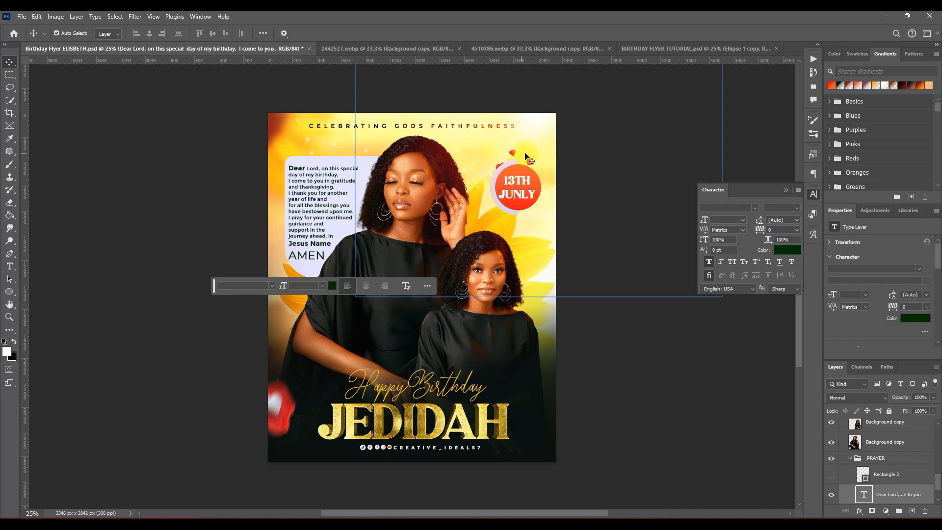
{"action": "left_click", "coordinate": [650, 48]}
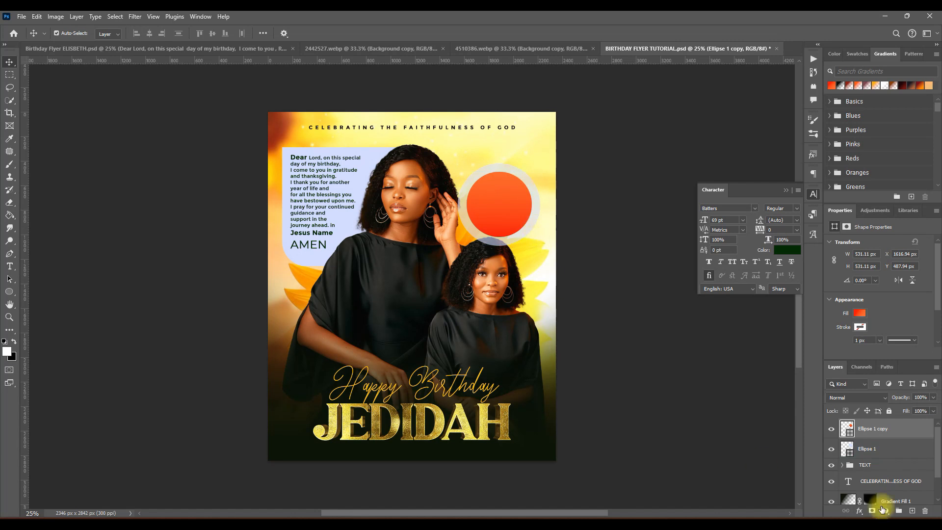
{"action": "left_click", "coordinate": [897, 458]}
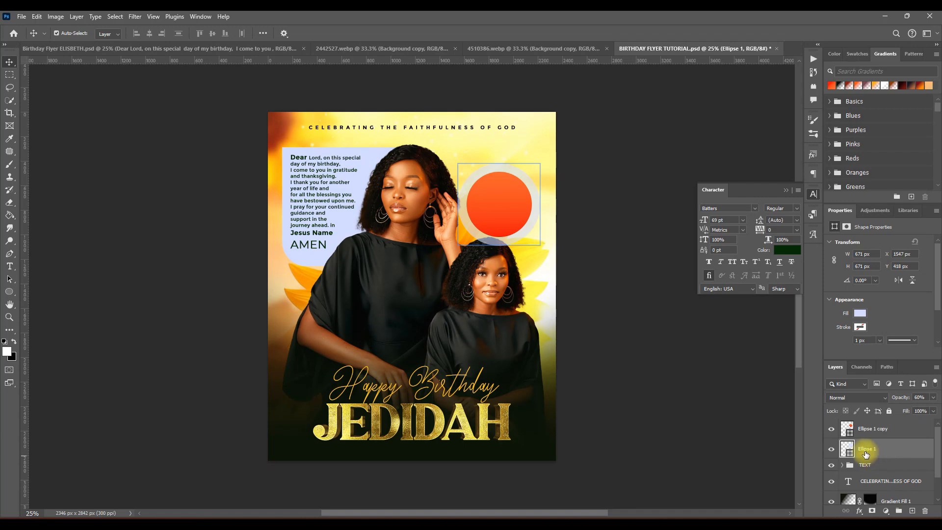
- Rasterize the larger Ellipse 1 circle layer
{"action": "right_click", "coordinate": [883, 450]}
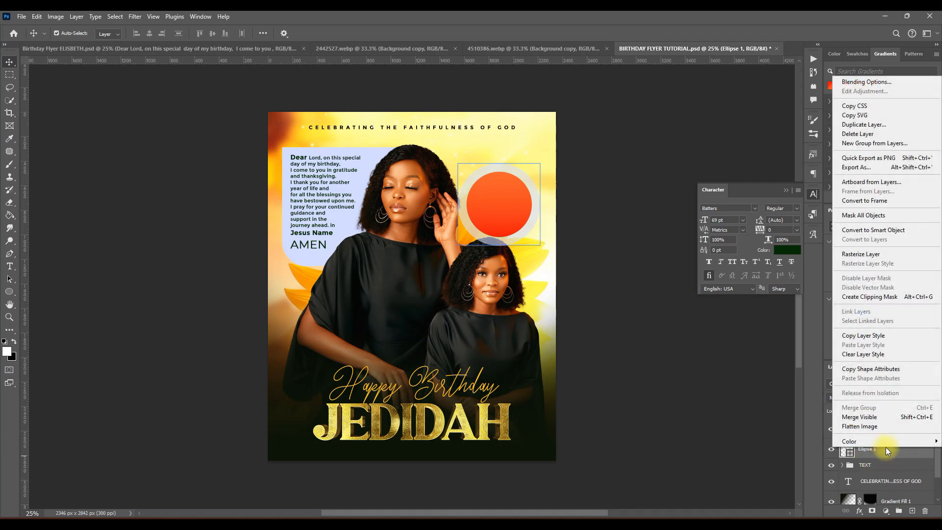
{"action": "right_click", "coordinate": [887, 450]}
{"action": "right_click", "coordinate": [887, 451]}
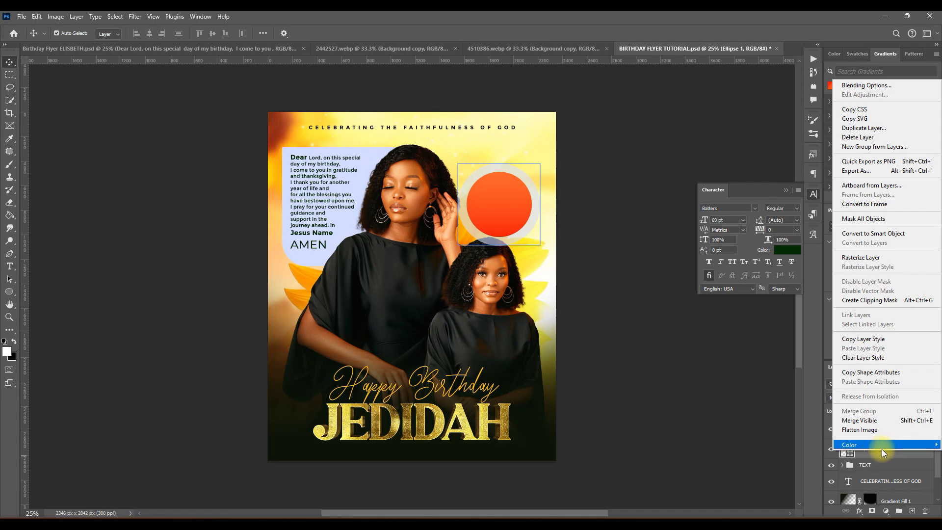
{"action": "right_click", "coordinate": [891, 456]}
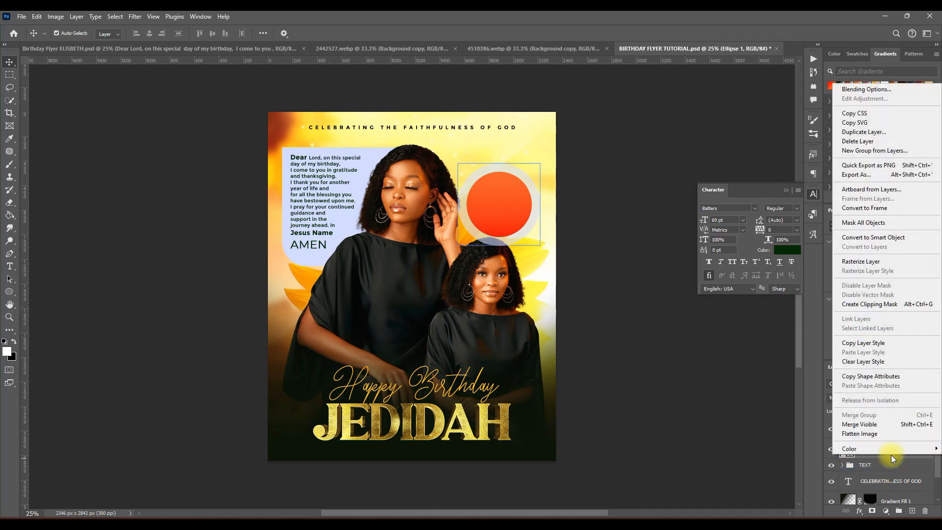
{"action": "right_click", "coordinate": [891, 455]}
{"action": "right_click", "coordinate": [891, 455]}
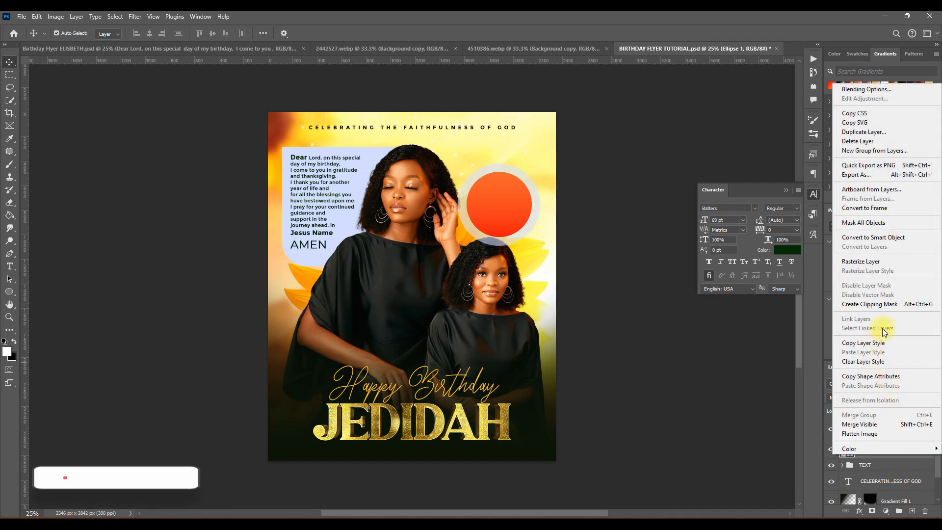
{"action": "left_click", "coordinate": [863, 264]}
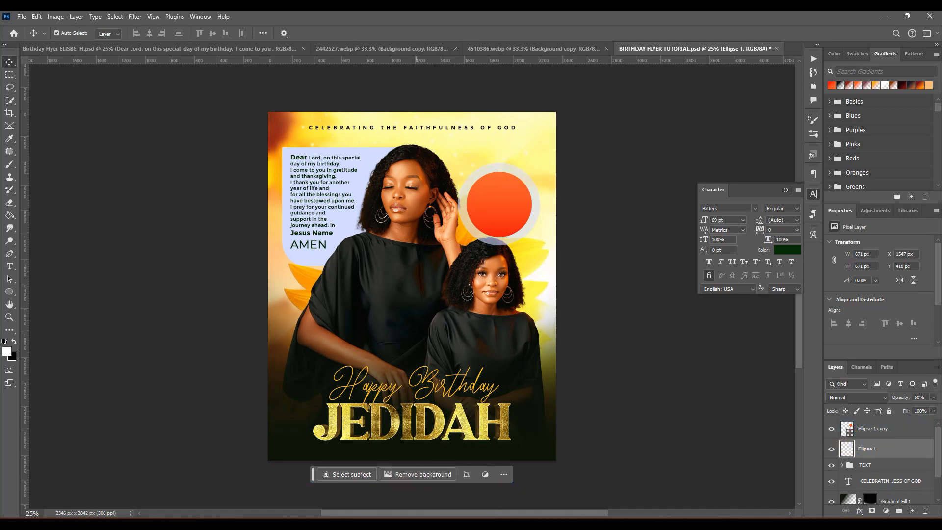
- Delete the right half of the larger Ellipse 1 circle using a rectangular marquee starting at its vertical centre line, and deselect
{"action": "left_click", "coordinate": [10, 77]}
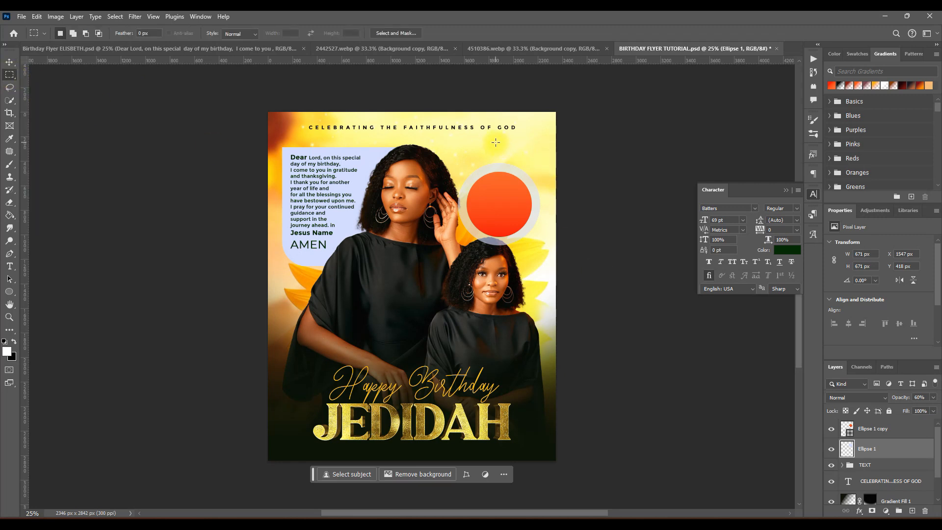
{"action": "left_click_drag", "start_coordinate": [495, 142], "coordinate": [570, 287]}
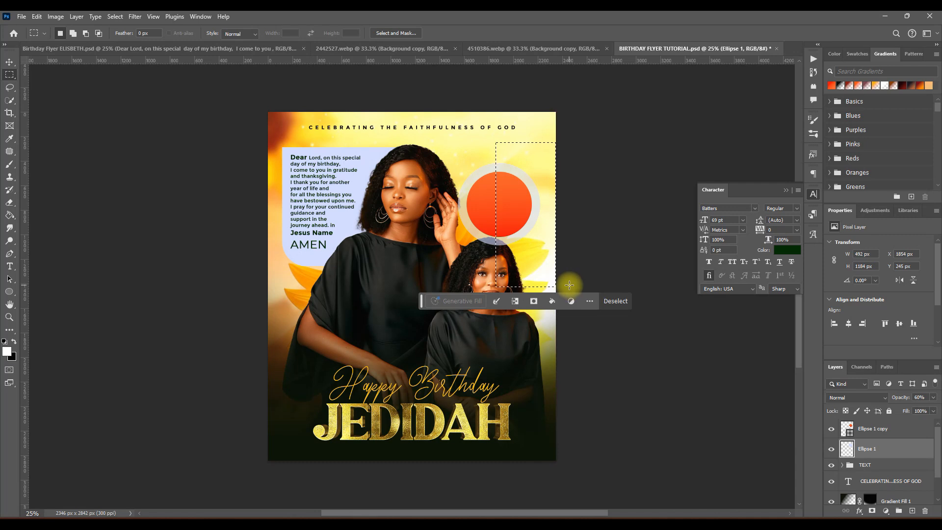
{"action": "key", "text": "Right"}
{"action": "key", "text": "Right"}
{"action": "key", "text": "Right"}
{"action": "key", "text": "Right"}
{"action": "key", "text": "Right"}
{"action": "key", "text": "Right"}
{"action": "key", "text": "Right"}
{"action": "key", "text": "Right"}
{"action": "key", "text": "Right"}
{"action": "key", "text": "Right"}
{"action": "key", "text": "Right"}
{"action": "key", "text": "Right"}
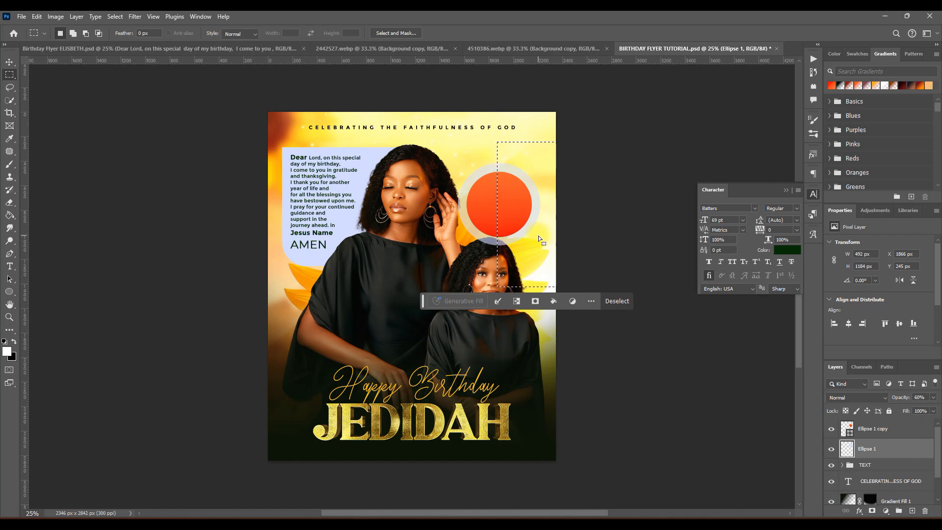
{"action": "key", "text": "Delete"}
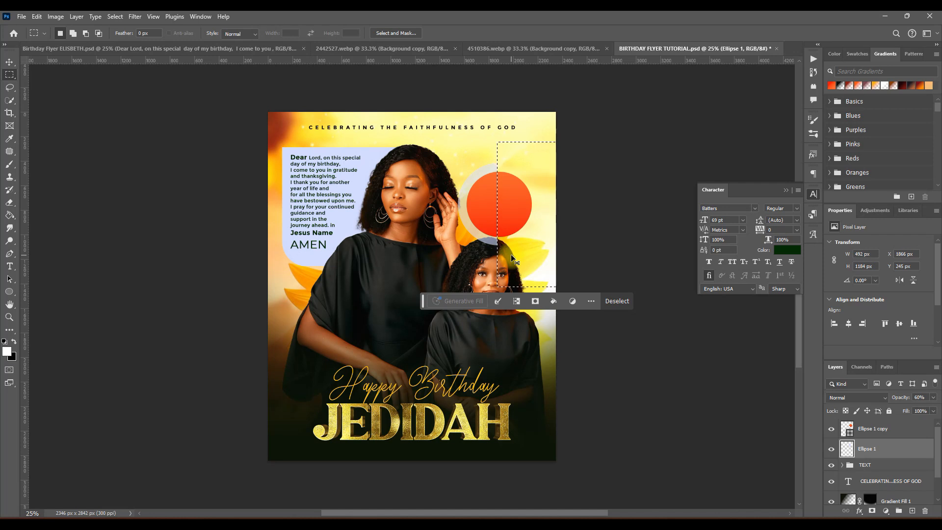
{"action": "key", "text": "ctrl+d"}
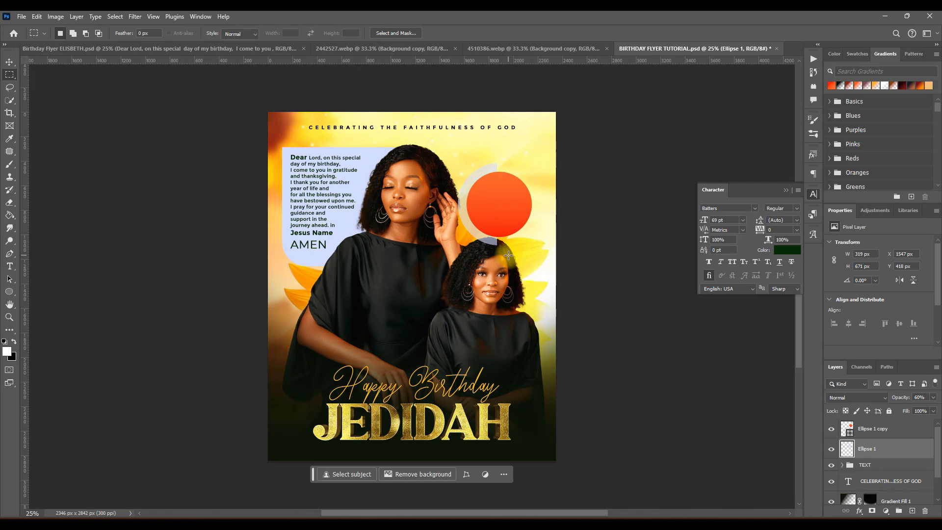
- Group the Ellipse 1 and Ellipse 1 copy layers under the name DTE and save the document
{"action": "key", "text": "v"}
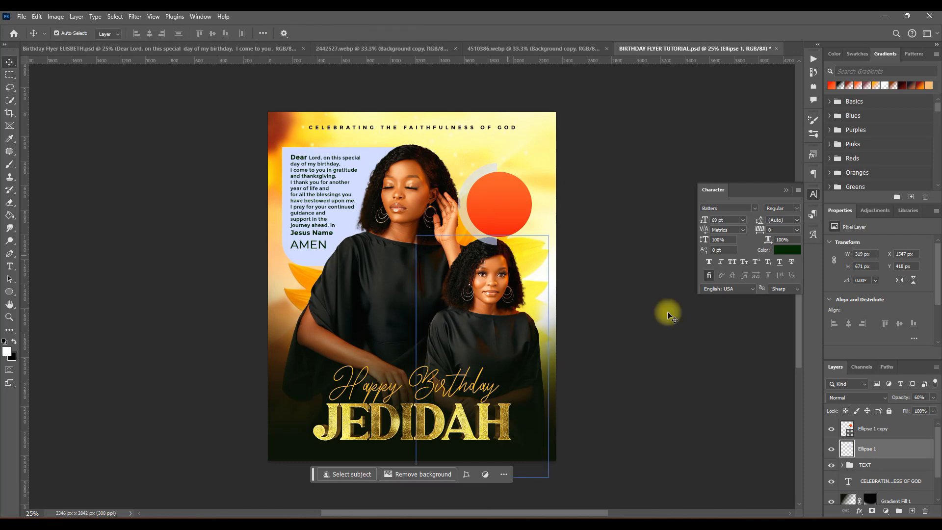
{"action": "left_click", "coordinate": [898, 430], "text": "ctrl"}
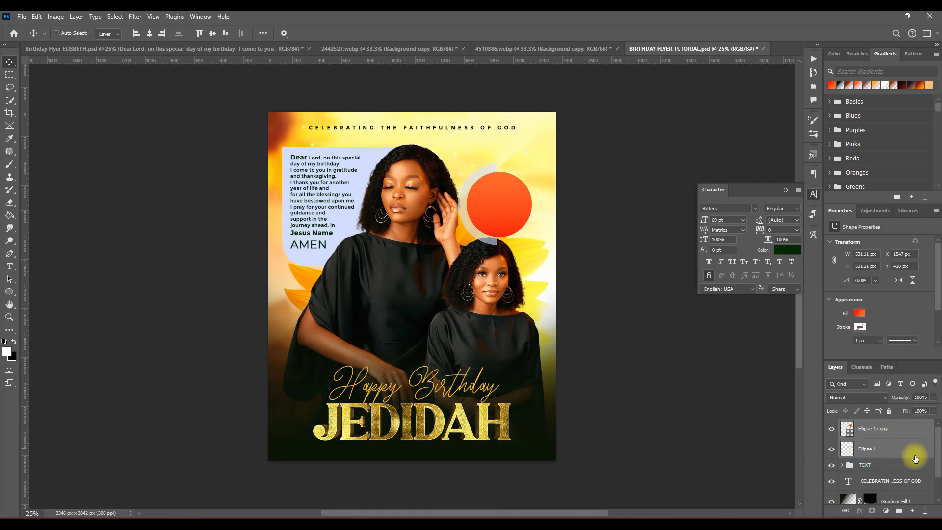
{"action": "key", "text": "ctrl+g"}
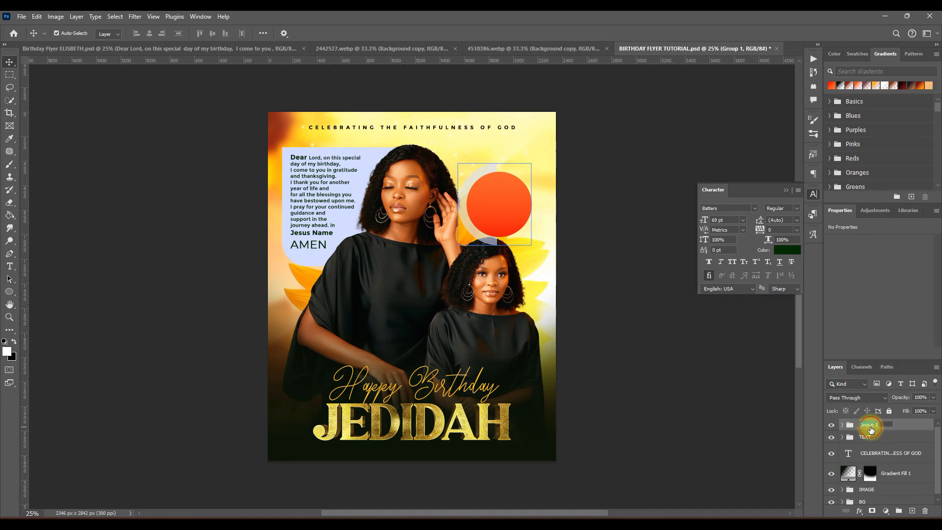
{"action": "left_click", "coordinate": [872, 468]}
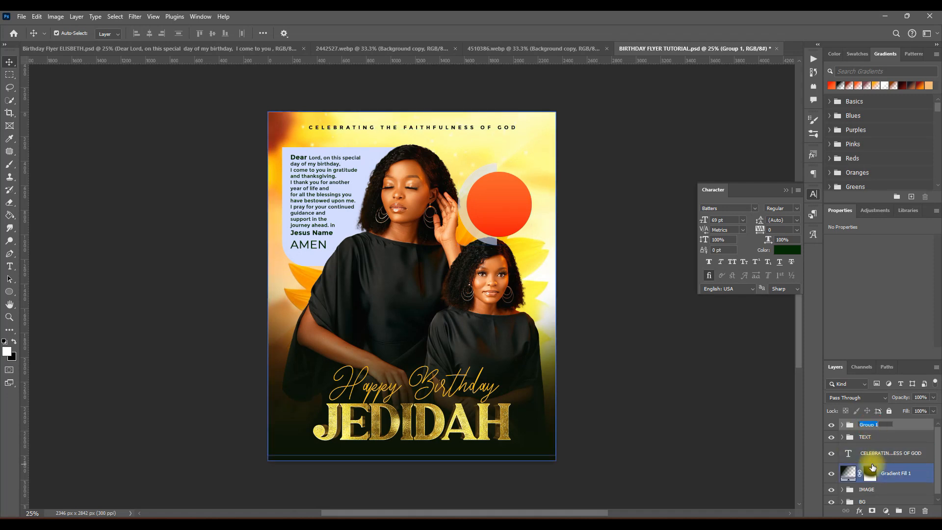
{"action": "type", "text": "DTE"}
{"action": "key", "text": "Return"}
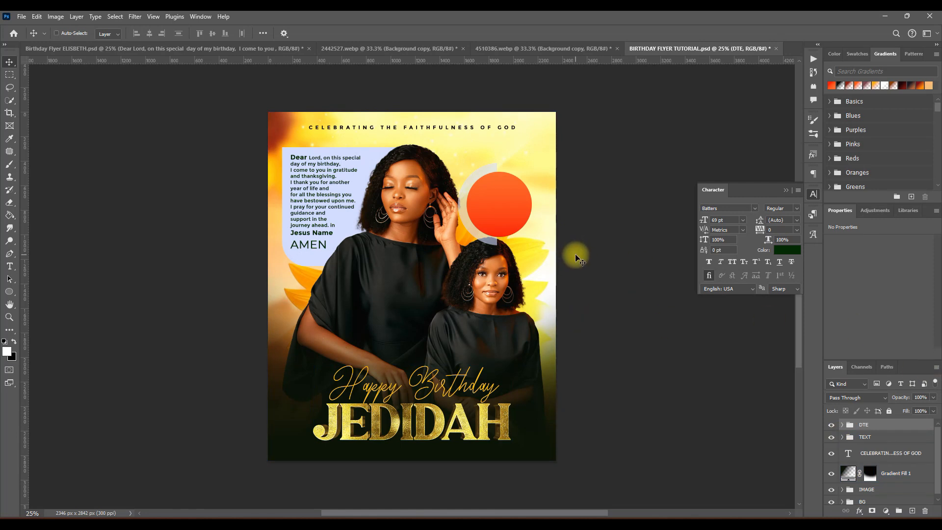
{"action": "key", "text": "ctrl+s"}
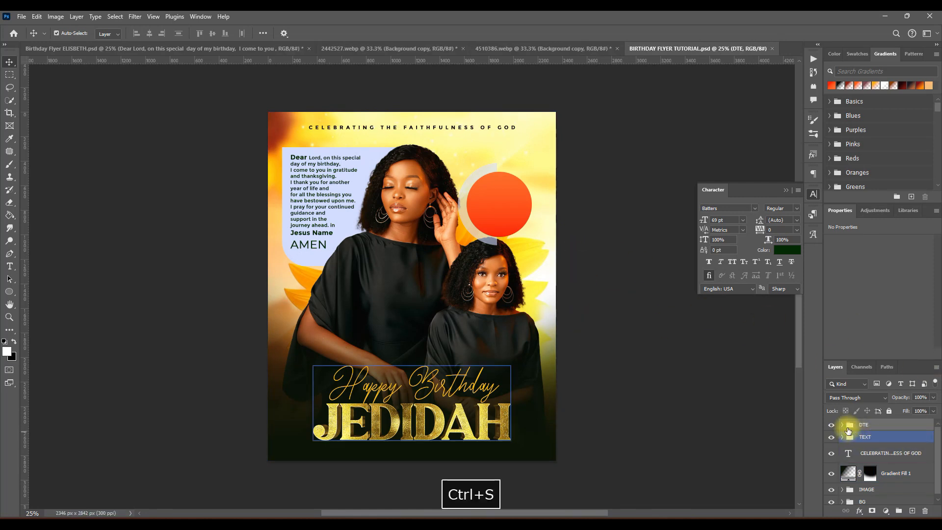
- Scale the DTE group to about 90% and move it over the larger woman's sleeve, below the prayer text block
{"action": "key", "text": "ctrl+t"}
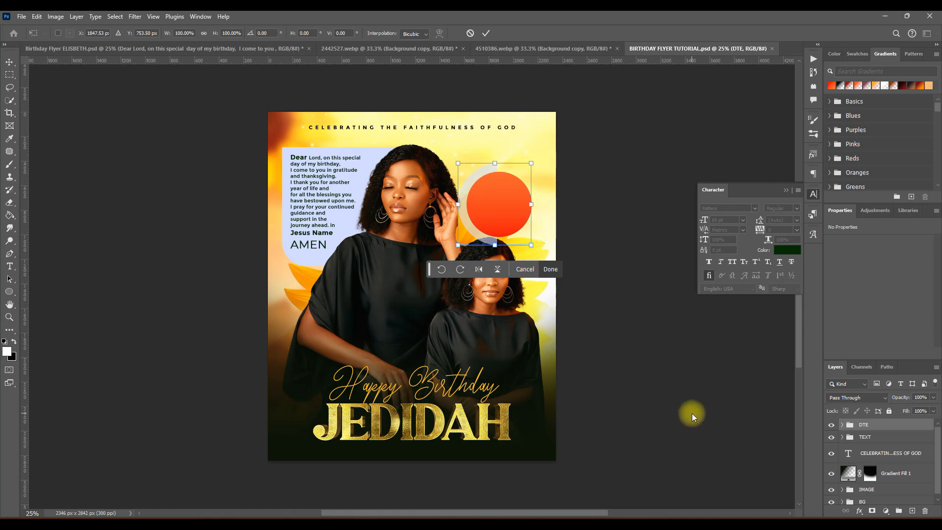
{"action": "left_click", "coordinate": [486, 33]}
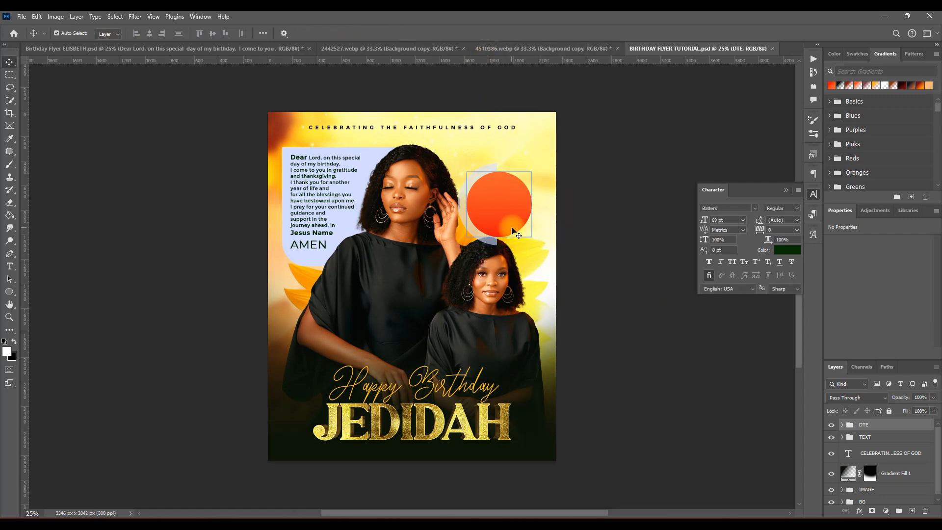
{"action": "key", "text": "ctrl+t"}
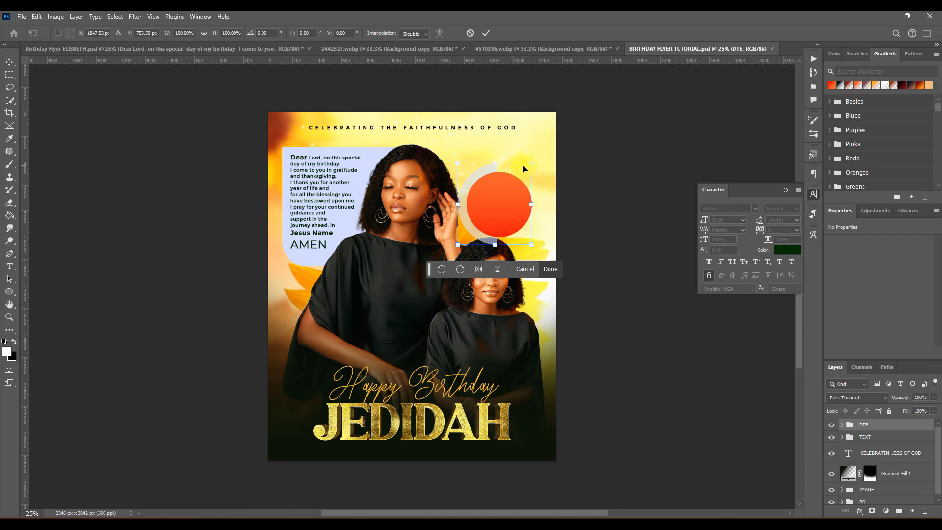
{"action": "mouse_move", "coordinate": [531, 162]}
{"action": "left_mouse_down"}
{"action": "mouse_move", "coordinate": [549, 152]}
{"action": "mouse_move", "coordinate": [523, 172]}
{"action": "left_mouse_up"}
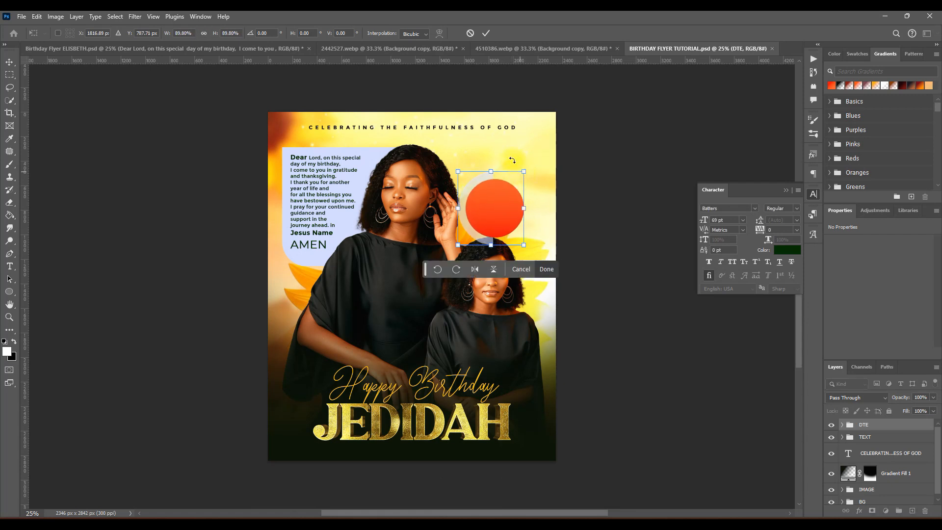
{"action": "left_click", "coordinate": [486, 35]}
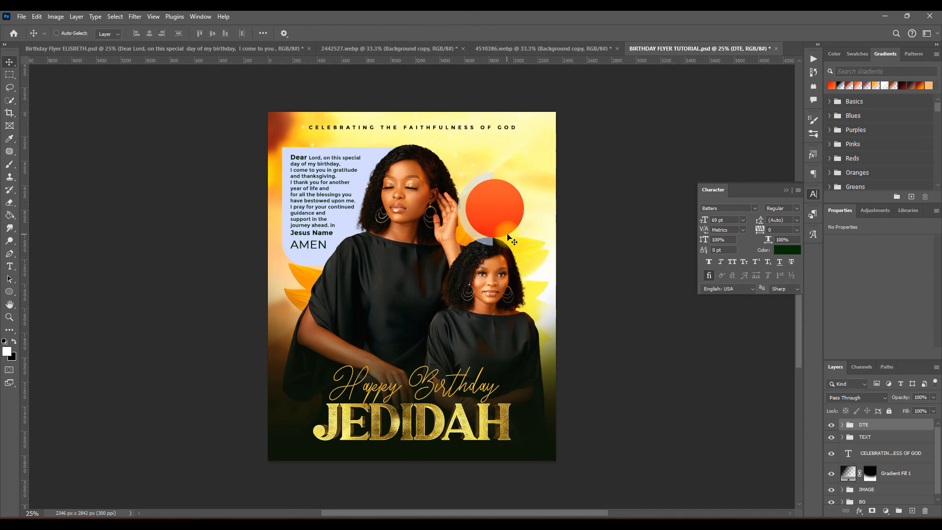
{"action": "left_click_drag", "start_coordinate": [513, 231], "coordinate": [367, 335]}
- Add a two-line text reading 13TH and JULY inside the DTE group, directly above the Ellipse 1 copy layer
{"action": "left_click", "coordinate": [355, 315], "text": "ctrl"}
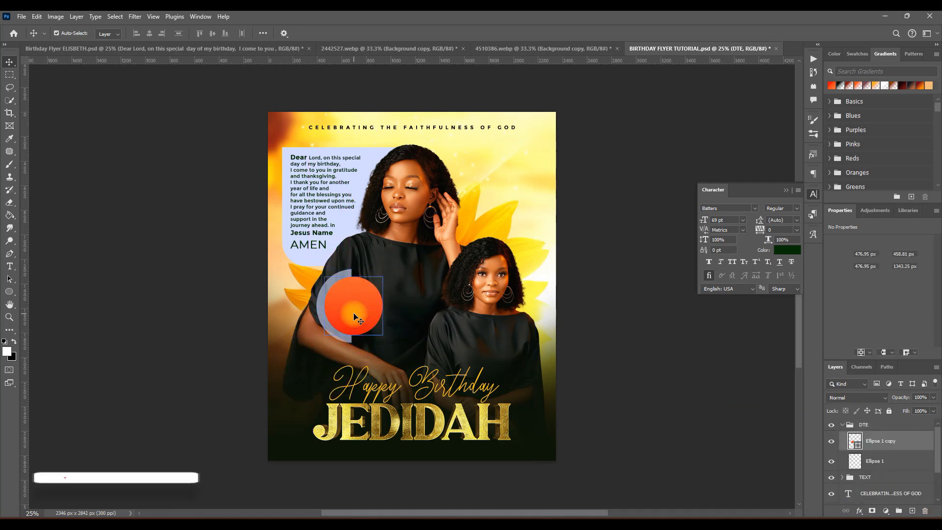
{"action": "left_click", "coordinate": [851, 444]}
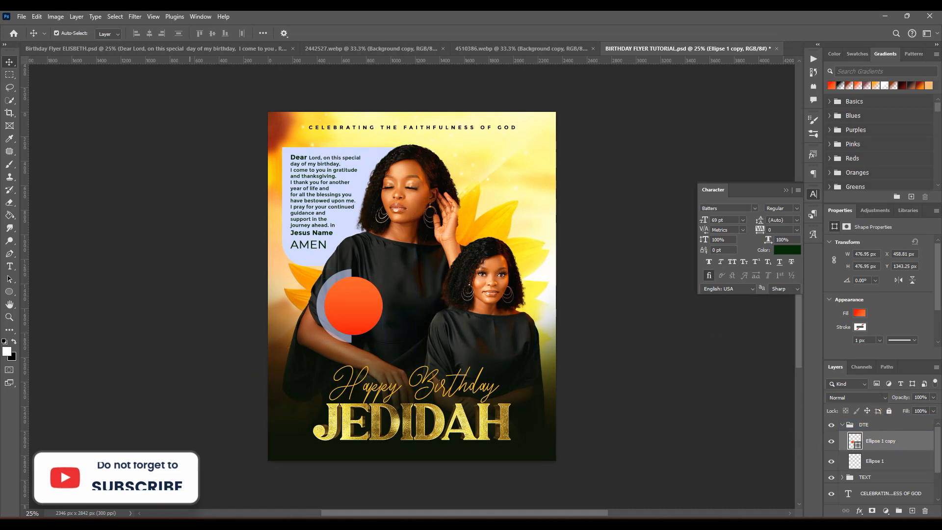
{"action": "mouse_move", "coordinate": [211, 523]}
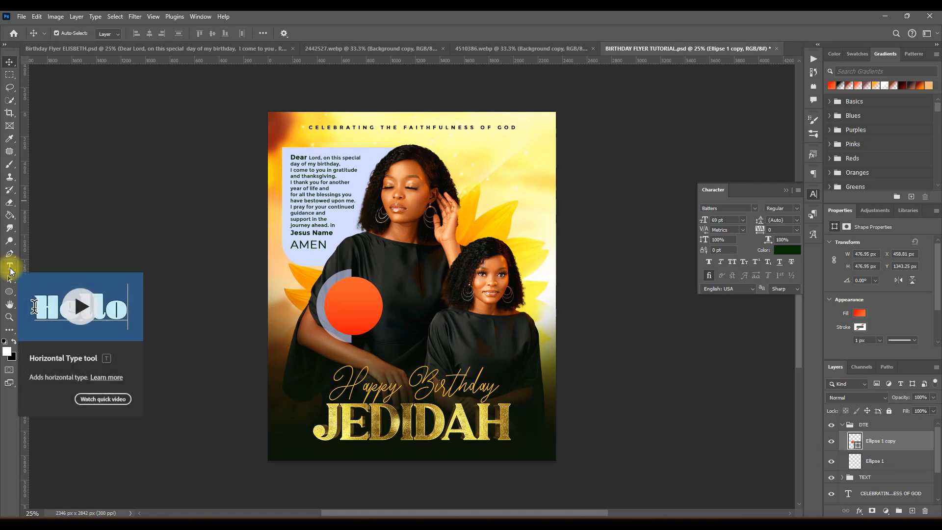
{"action": "left_click", "coordinate": [11, 269]}
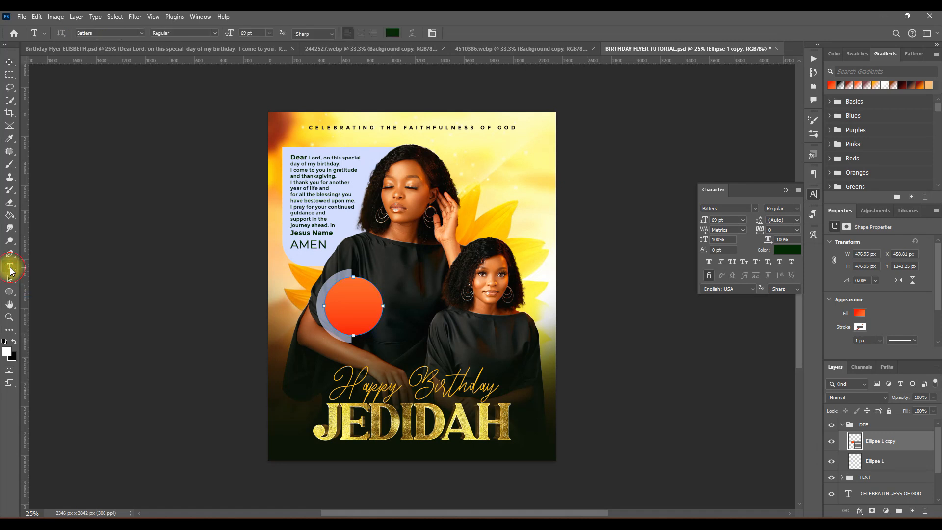
{"action": "left_click", "coordinate": [472, 170]}
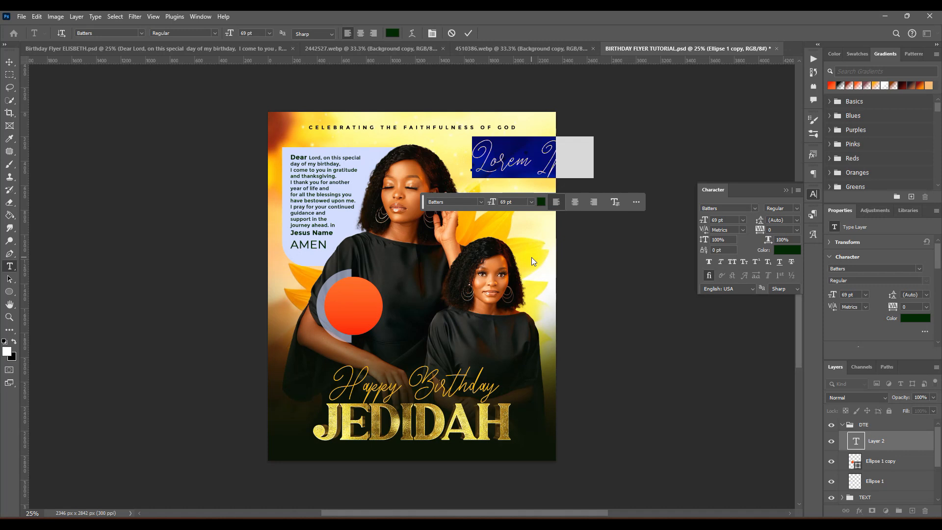
{"action": "type", "text": "13"}
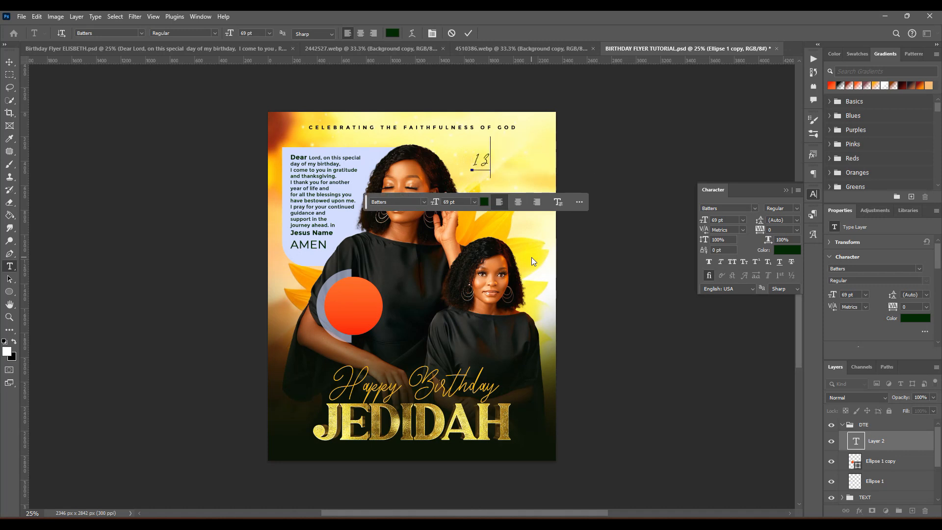
{"action": "type", "text": "TH"}
{"action": "key", "text": "Return"}
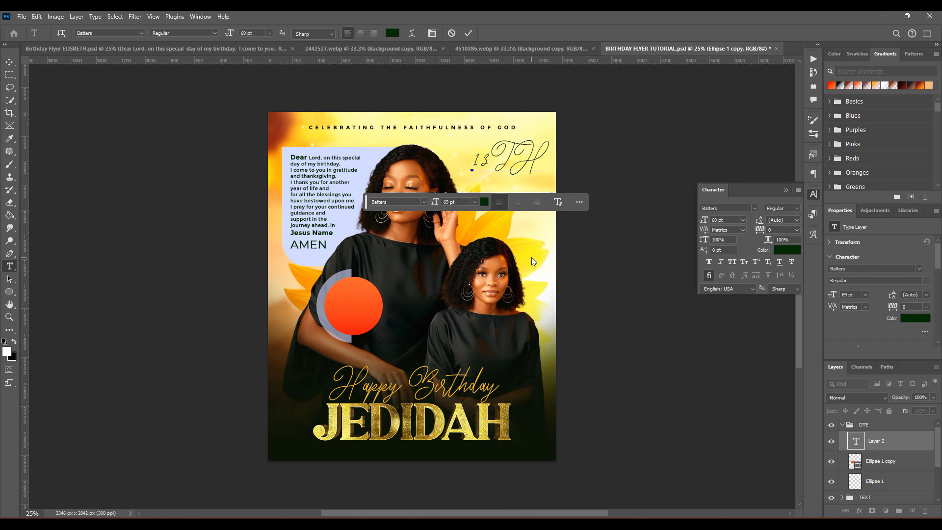
{"action": "type", "text": "JULY"}
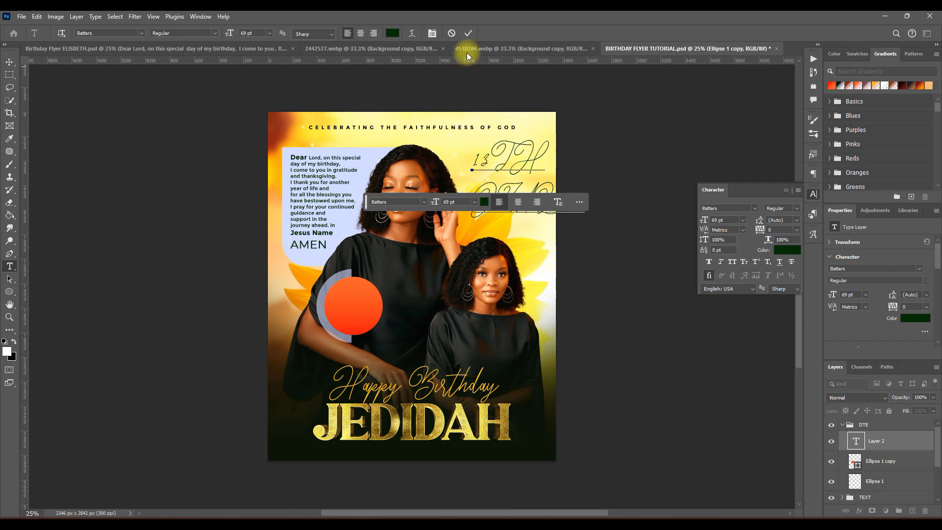
{"action": "left_click", "coordinate": [468, 35]}
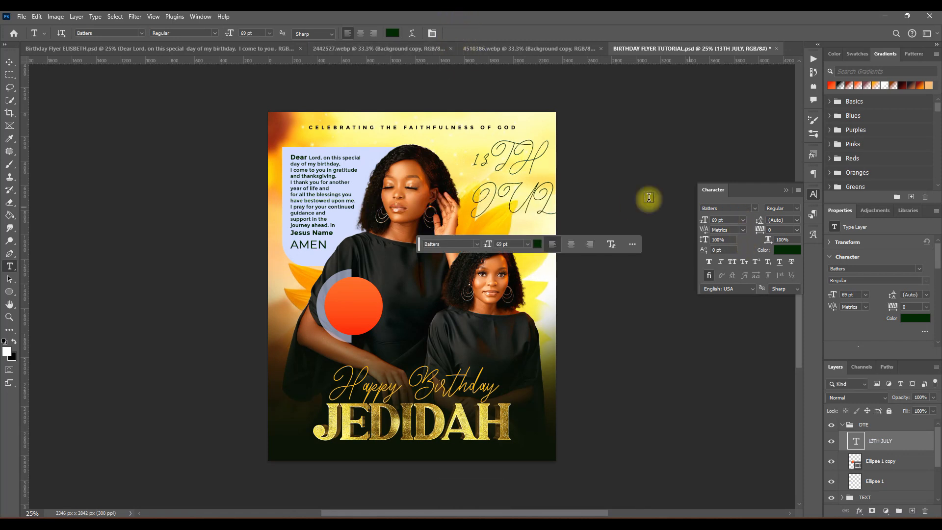
- Set the date text to Montserrat Bold at 30 pt and place it over the red-orange circle
{"action": "key", "text": "v"}
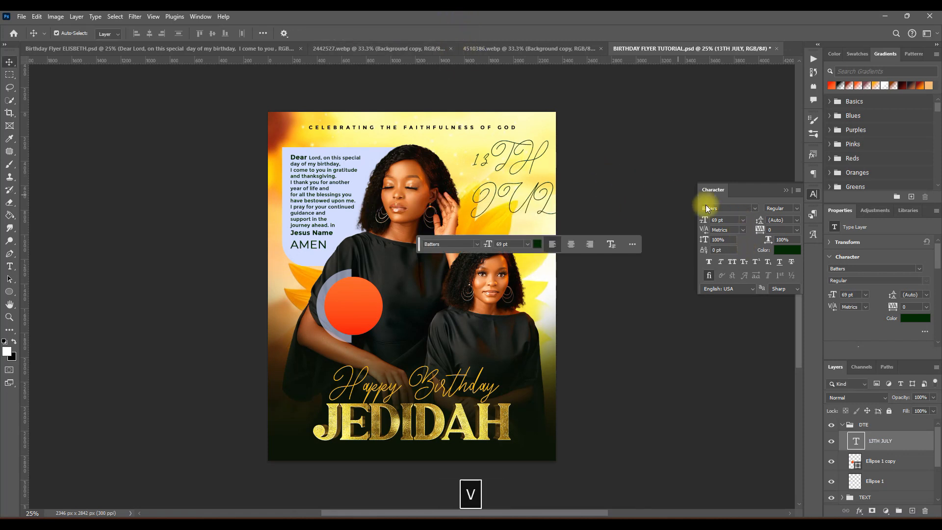
{"action": "left_click", "coordinate": [756, 208]}
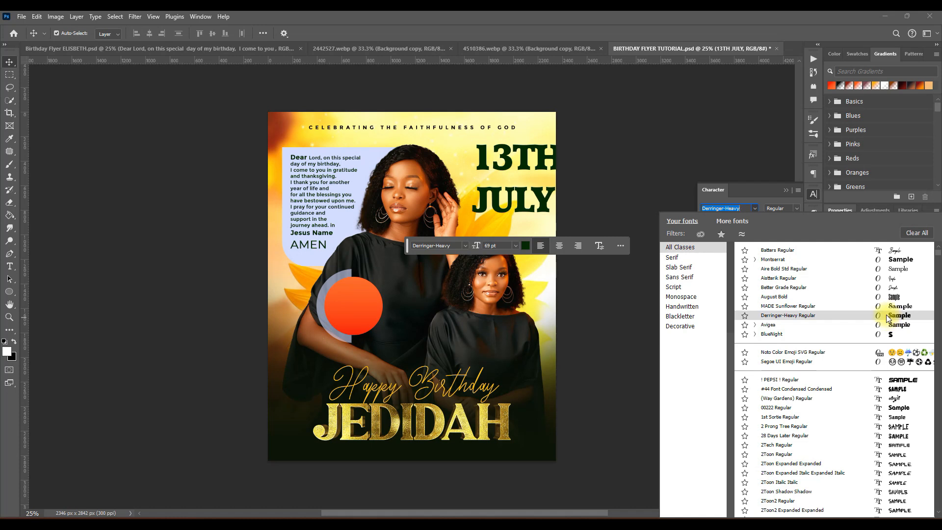
{"action": "left_click", "coordinate": [896, 263]}
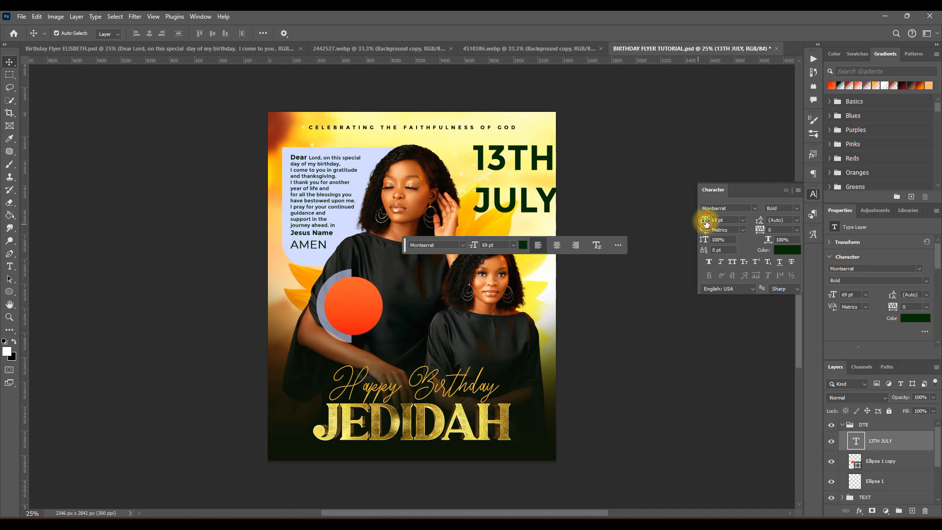
{"action": "left_click_drag", "start_coordinate": [705, 222], "coordinate": [685, 220]}
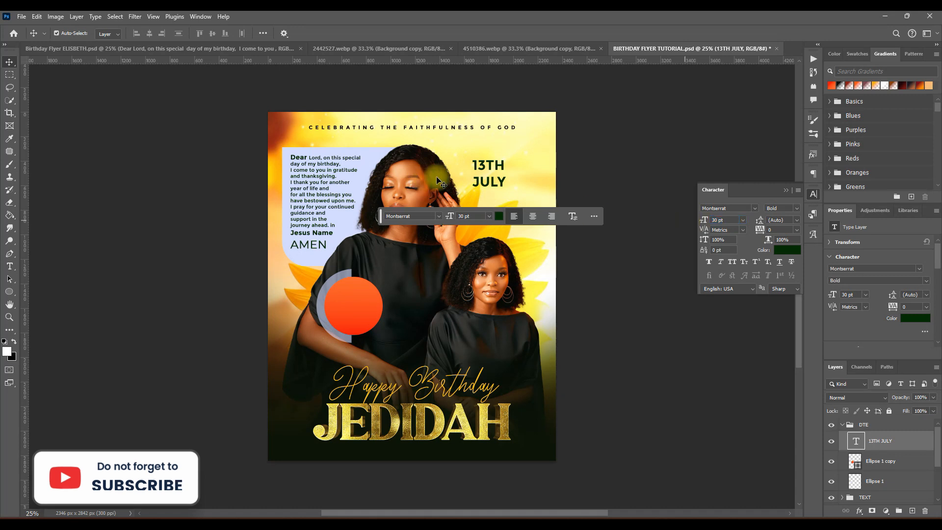
{"action": "left_click_drag", "start_coordinate": [494, 187], "coordinate": [358, 324]}
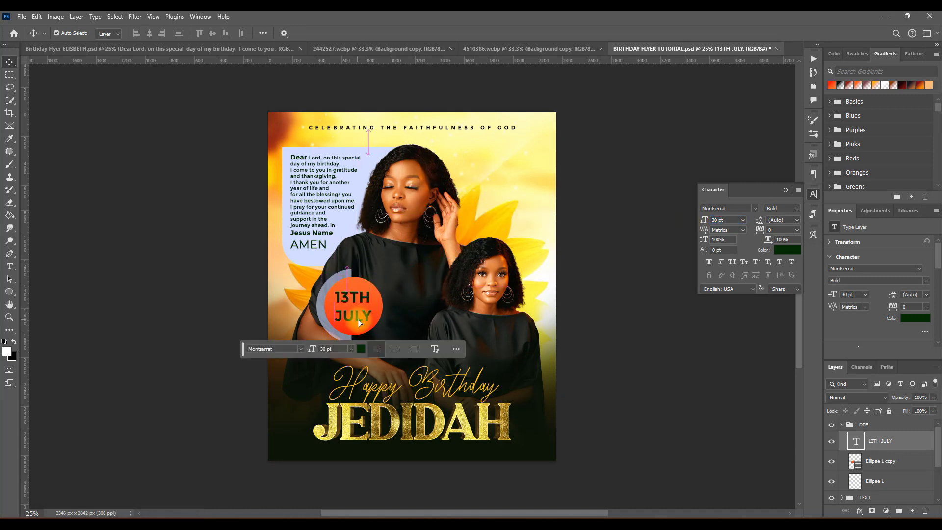
- Recolour the 13TH JULY text with the pale lavender (d3dbff) sampled from the panel behind the prayer text
{"action": "left_click", "coordinate": [361, 350]}
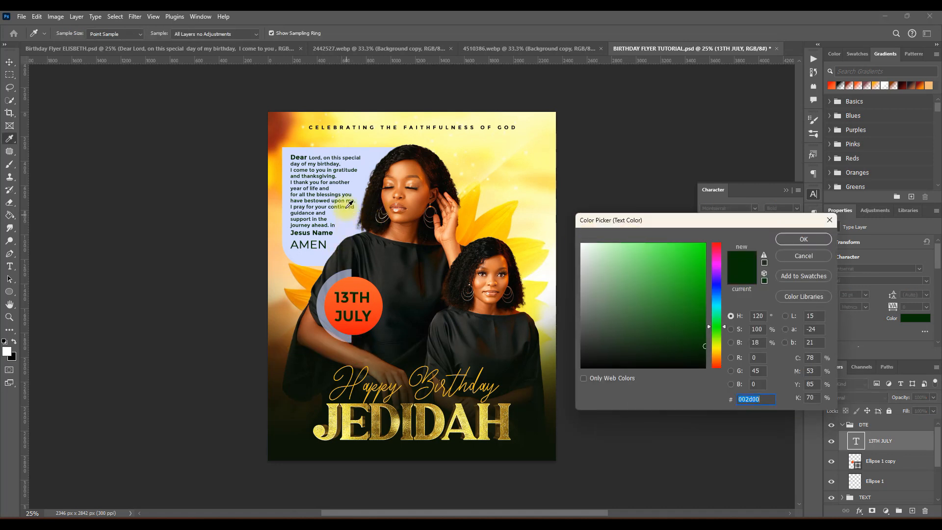
{"action": "left_click", "coordinate": [316, 147]}
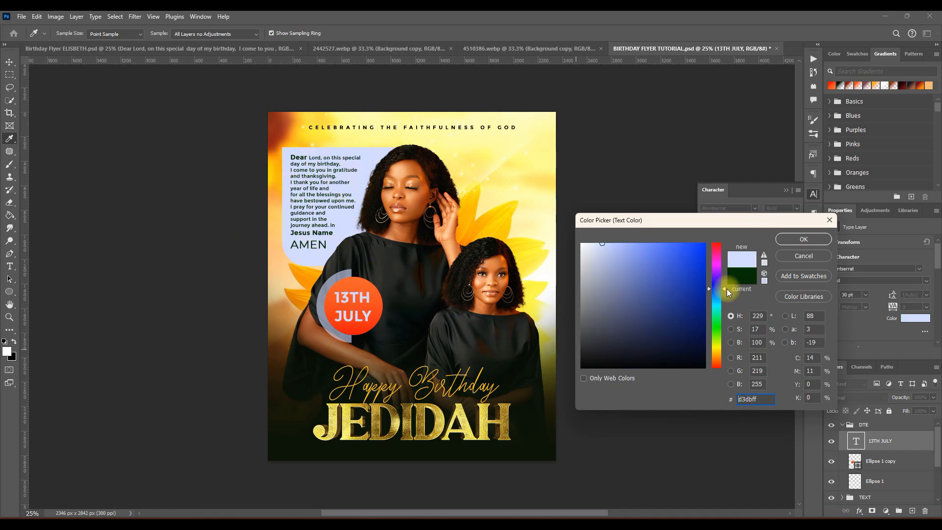
{"action": "left_click", "coordinate": [784, 243]}
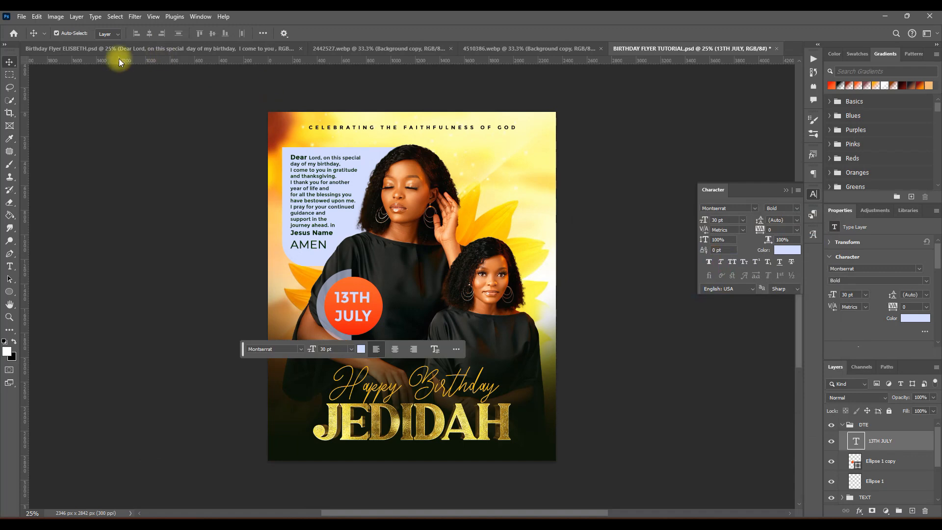
- Check the badge in the reference flyer and set the 13TH JULY text colour to white (ffffff)
{"action": "left_click", "coordinate": [126, 48]}
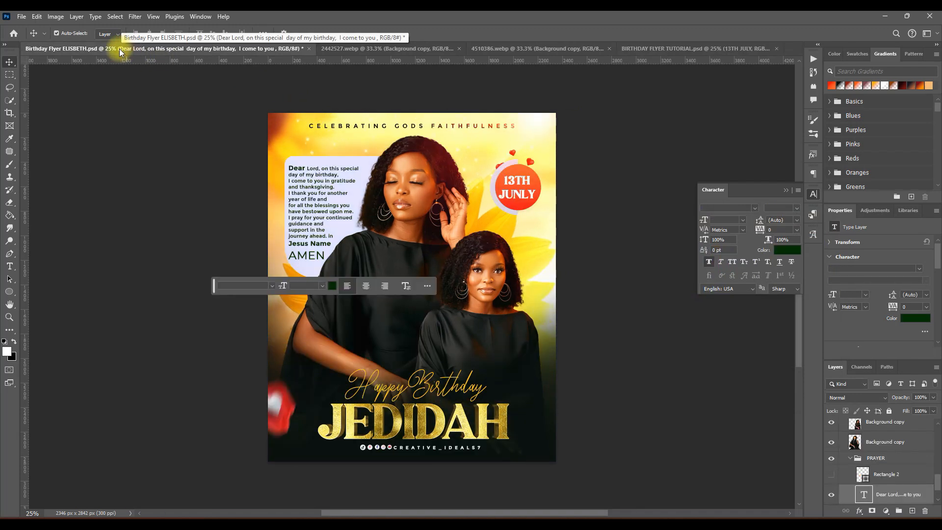
{"action": "left_click", "coordinate": [669, 49]}
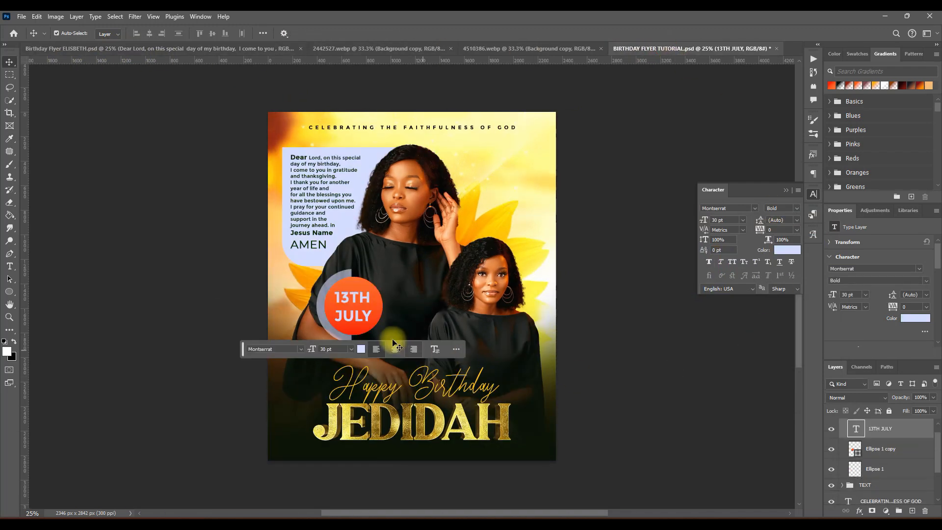
{"action": "left_click", "coordinate": [361, 349]}
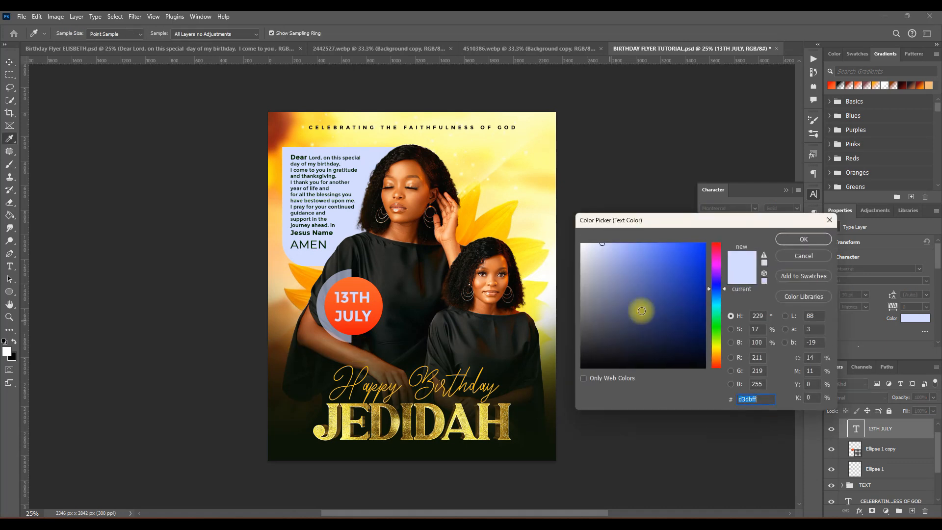
{"action": "mouse_move", "coordinate": [642, 311]}
{"action": "left_mouse_down"}
{"action": "mouse_move", "coordinate": [581, 243]}
{"action": "mouse_move", "coordinate": [582, 368]}
{"action": "left_mouse_up"}
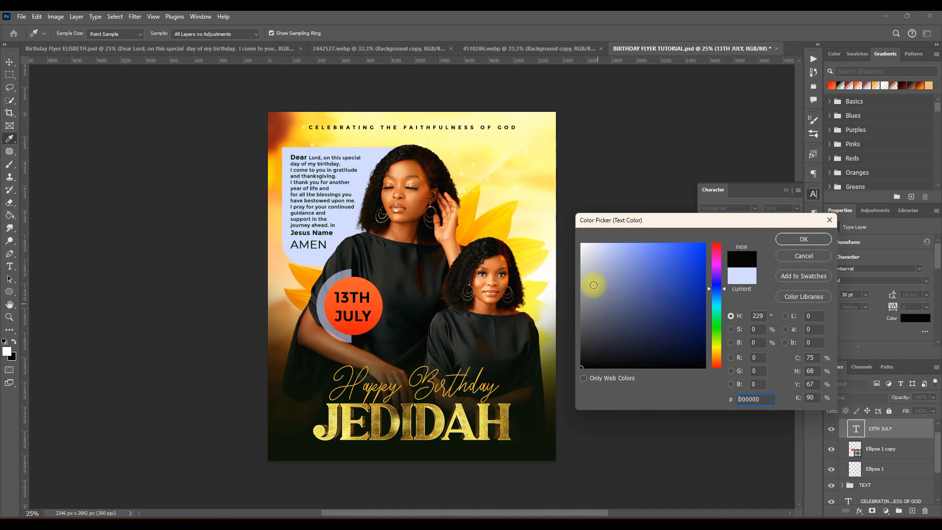
{"action": "left_click_drag", "start_coordinate": [587, 250], "coordinate": [581, 244]}
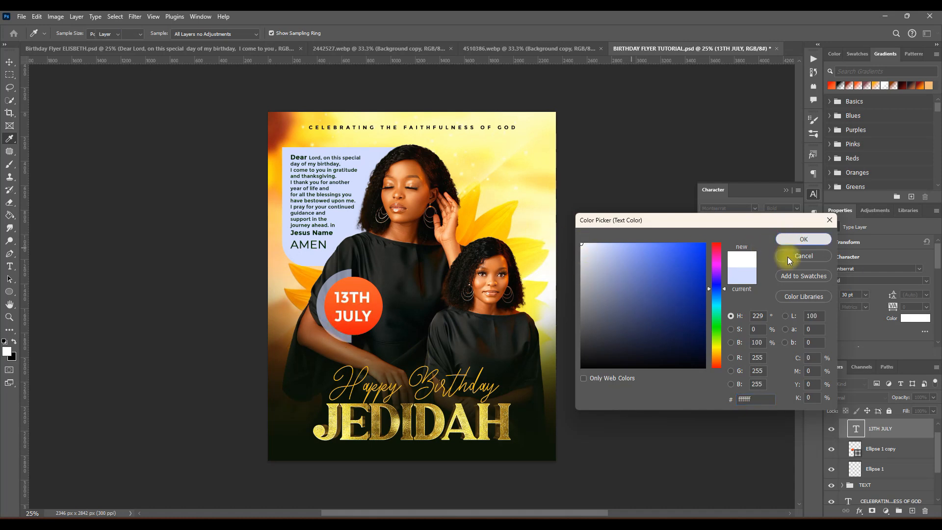
{"action": "left_click", "coordinate": [803, 239]}
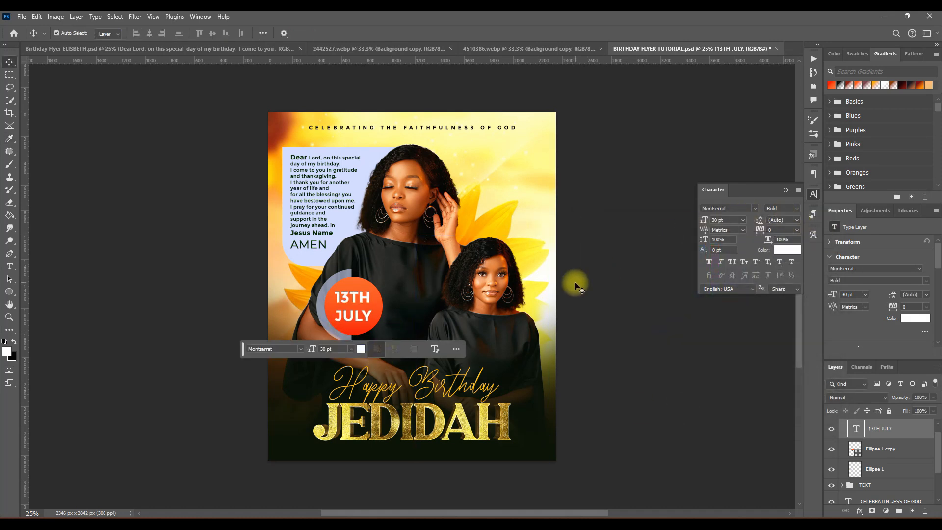
- Change the 13TH JULY text's font to Derringer-Heavy Regular
{"action": "left_click", "coordinate": [755, 208]}
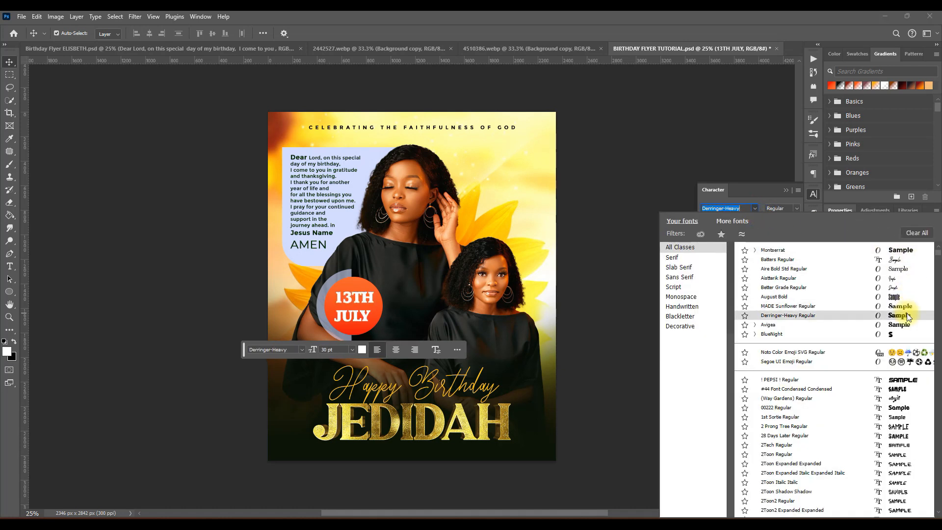
{"action": "left_click", "coordinate": [907, 313]}
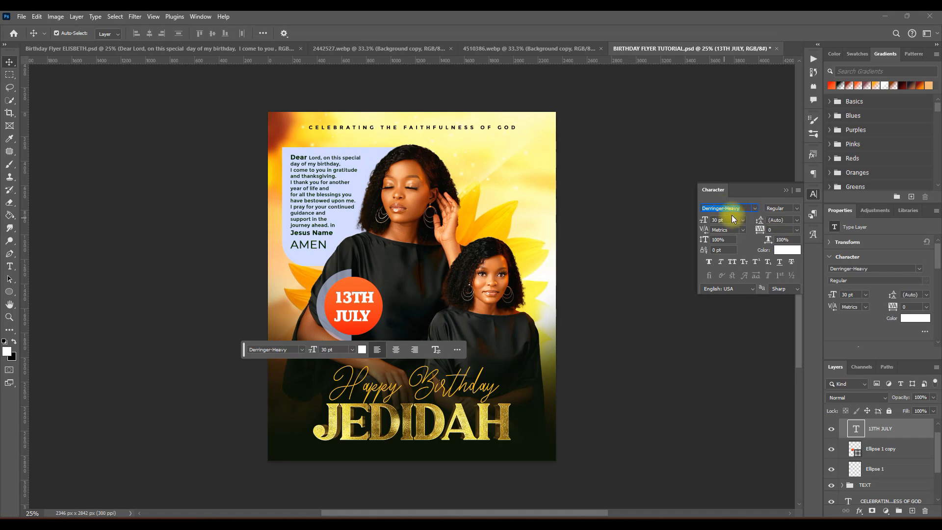
{"action": "left_click", "coordinate": [784, 192]}
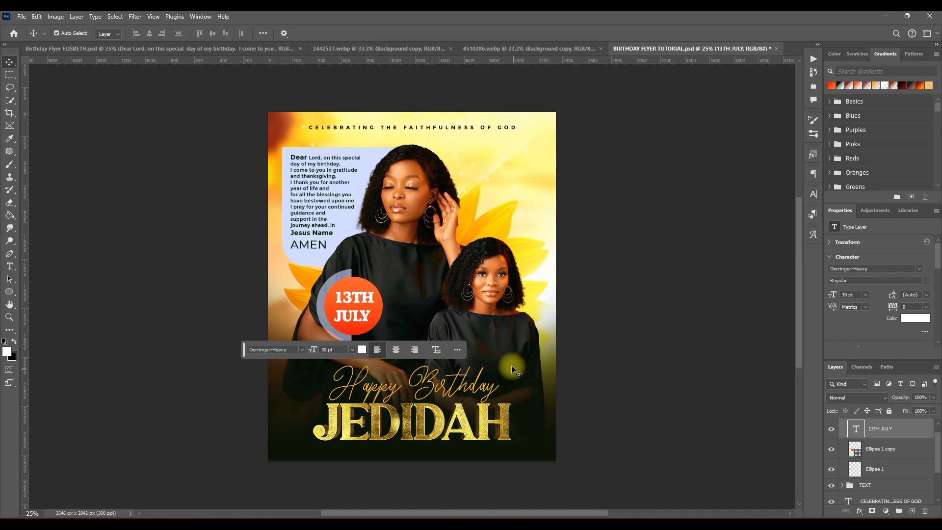
- Scale the DTE group to about 90%, shift it slightly up and left over the sleeve, and save the document
{"action": "scroll", "coordinate": [871, 440], "scroll_direction": "up", "scroll_amount": 1}
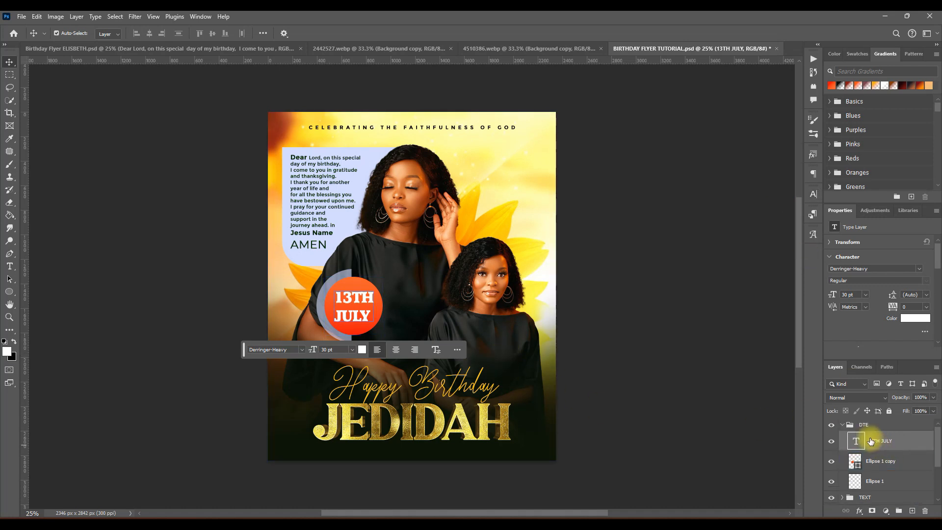
{"action": "left_click", "coordinate": [842, 425]}
{"action": "key", "text": "ctrl+t"}
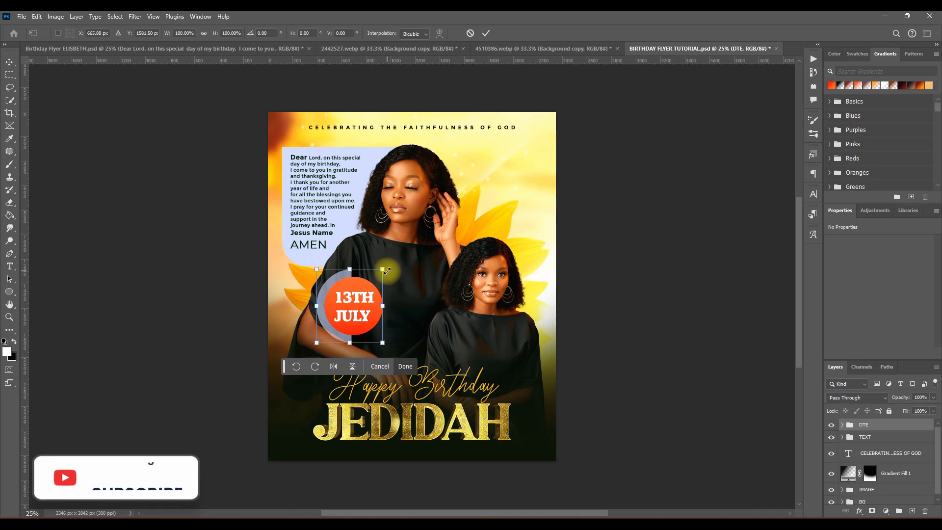
{"action": "left_click_drag", "start_coordinate": [383, 269], "coordinate": [381, 278]}
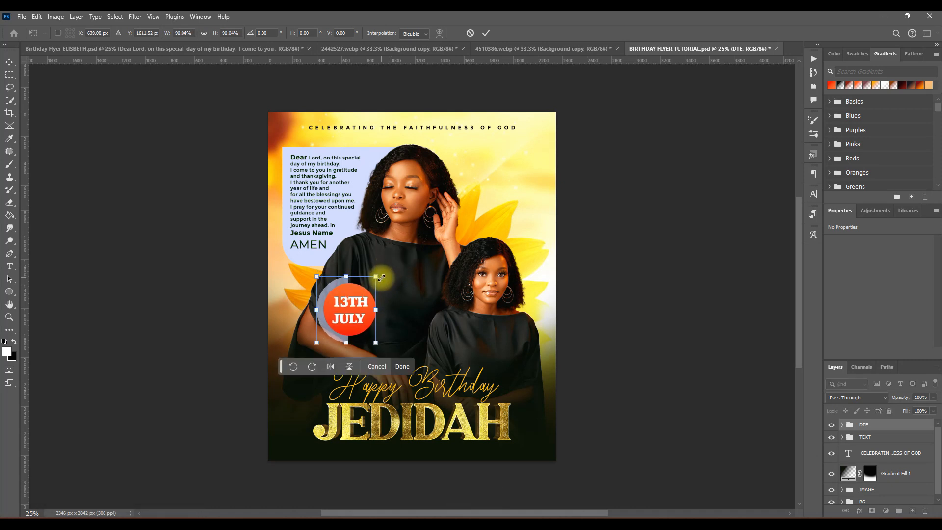
{"action": "left_click", "coordinate": [486, 33]}
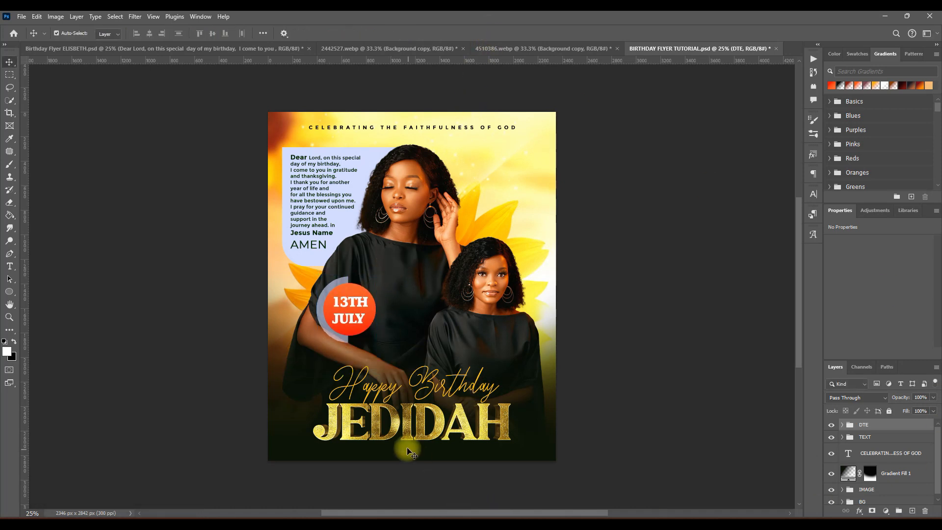
{"action": "mouse_move", "coordinate": [403, 352]}
{"action": "left_mouse_down"}
{"action": "mouse_move", "coordinate": [400, 360]}
{"action": "mouse_move", "coordinate": [414, 356]}
{"action": "mouse_move", "coordinate": [499, 240]}
{"action": "mouse_move", "coordinate": [569, 222]}
{"action": "mouse_move", "coordinate": [436, 317]}
{"action": "mouse_move", "coordinate": [407, 357]}
{"action": "mouse_move", "coordinate": [395, 348]}
{"action": "left_mouse_up"}
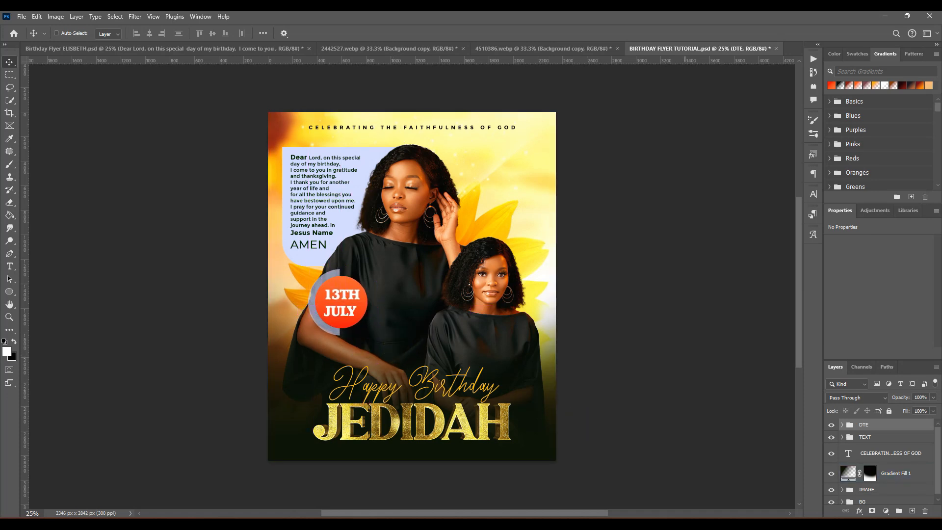
{"action": "key", "text": "ctrl+s"}
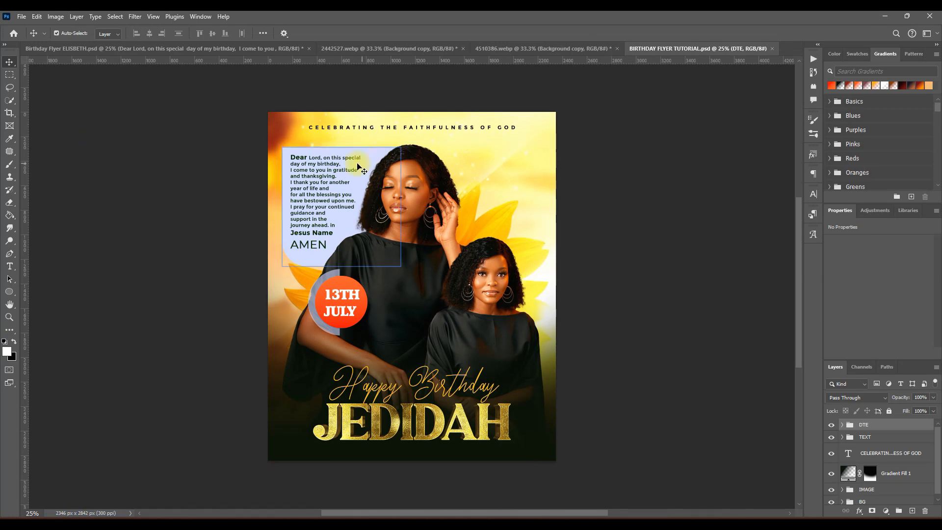
- In Birthday Flyer ELISBETH.psd, hide the Screen-mode overlay layer that covers the hearts around the date badge
{"action": "left_click", "coordinate": [116, 50]}
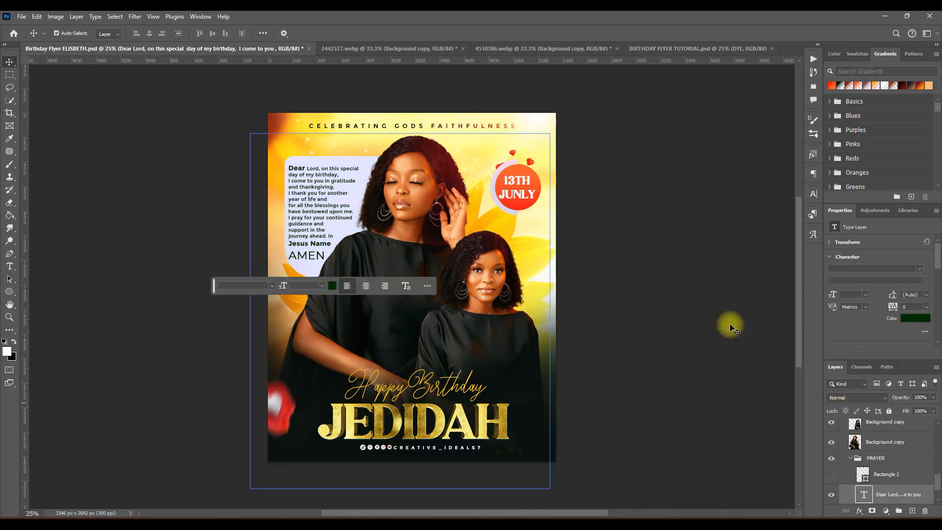
{"action": "left_click", "coordinate": [531, 167]}
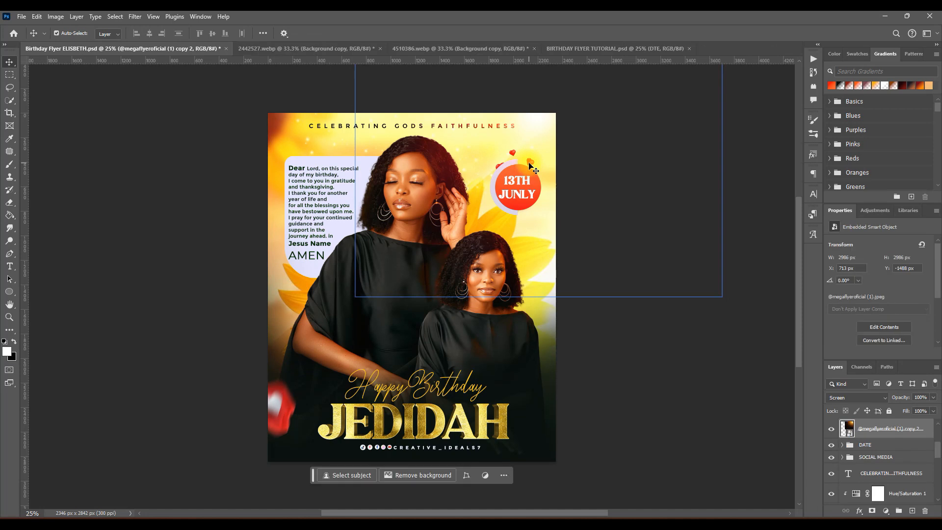
{"action": "left_click", "coordinate": [831, 429]}
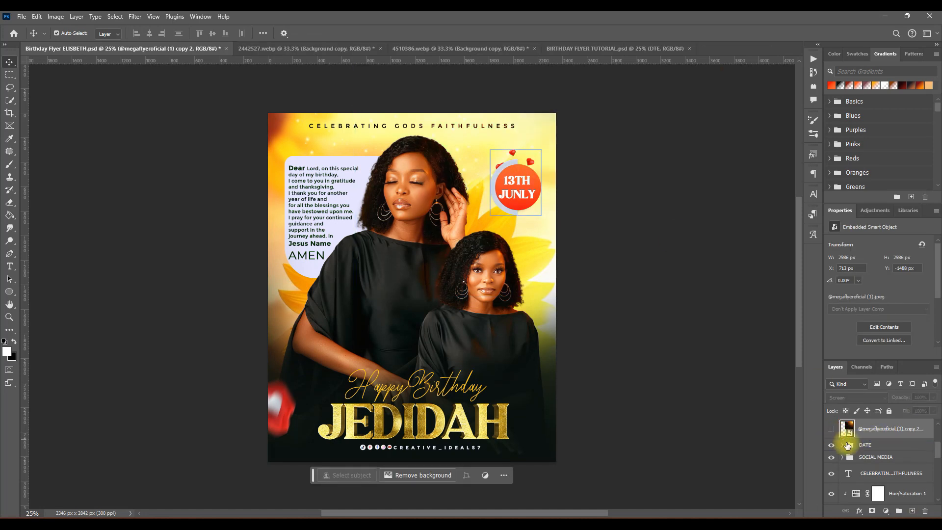
- Copy the Pngtree heart emoji layer from the reference flyer into BIRTHDAY FLYER TUTORIAL.psd, over the date badge
{"action": "scroll", "coordinate": [844, 444], "scroll_direction": "up", "scroll_amount": 2}
{"action": "scroll", "coordinate": [841, 447], "scroll_direction": "up", "scroll_amount": 2}
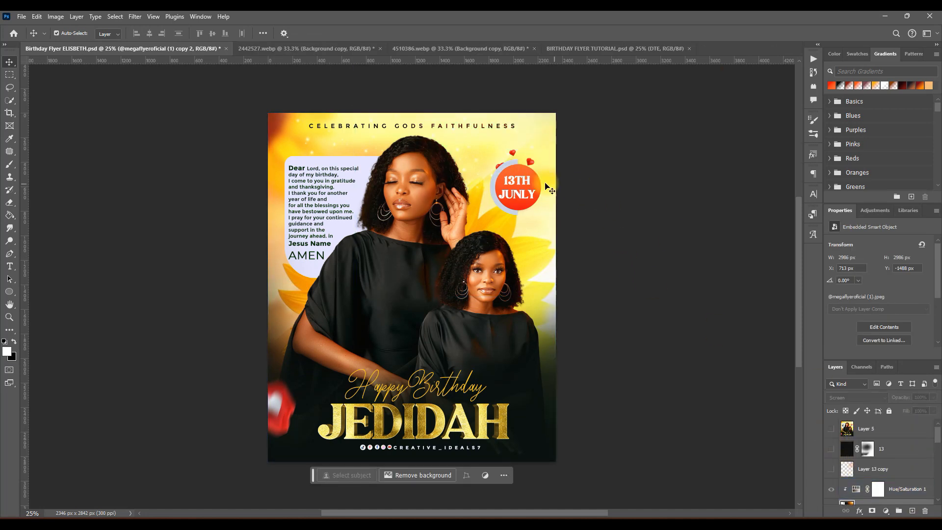
{"action": "left_click_drag", "start_coordinate": [534, 167], "coordinate": [507, 159]}
{"action": "left_click_drag", "start_coordinate": [517, 151], "coordinate": [578, 51]}
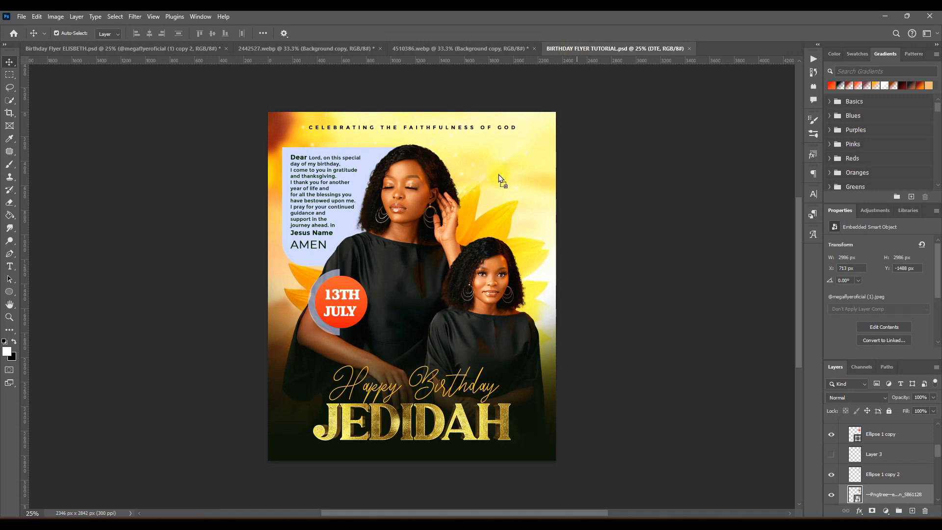
{"action": "left_click_drag", "start_coordinate": [361, 289], "coordinate": [362, 290]}
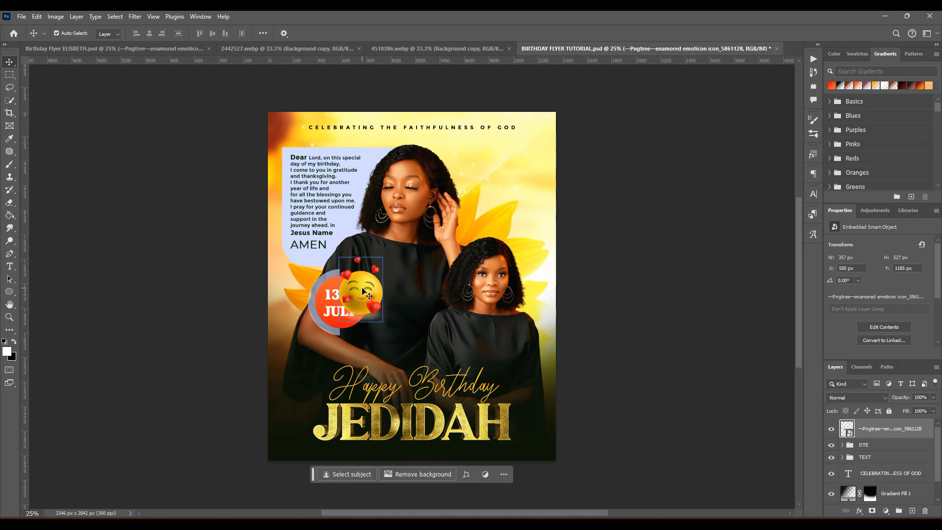
- Expand the DTE group and move the Pngtree emoji layer into it, directly below the Ellipse 1 layer
{"action": "left_click", "coordinate": [853, 457]}
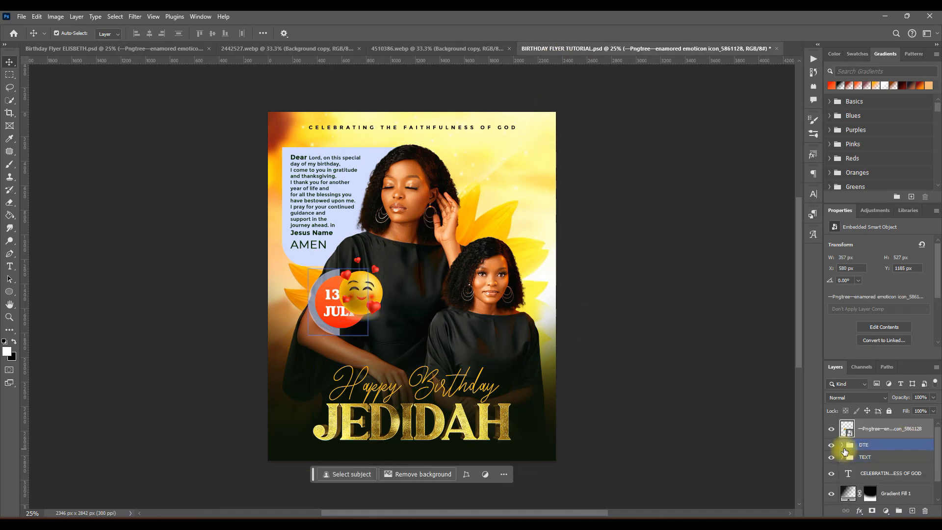
{"action": "left_click", "coordinate": [842, 444]}
{"action": "left_click", "coordinate": [909, 484]}
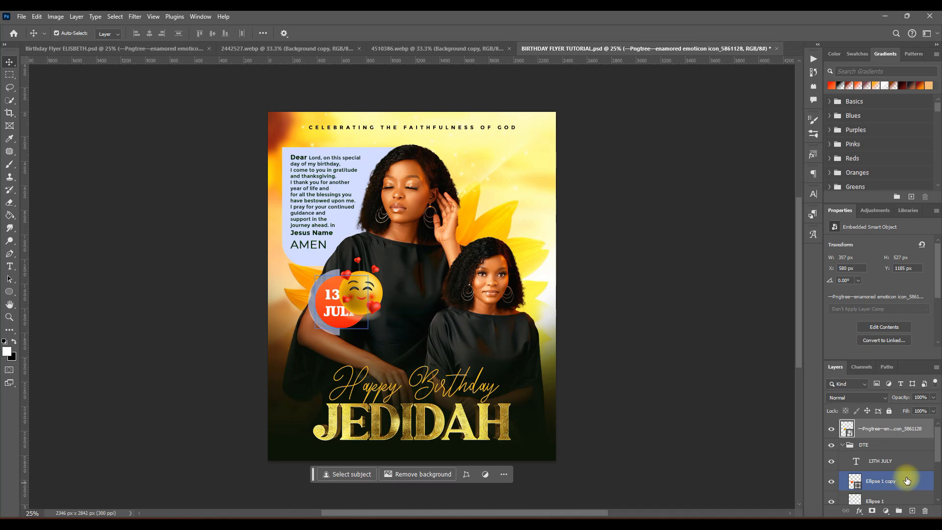
{"action": "scroll", "coordinate": [907, 481], "scroll_direction": "down", "scroll_amount": 1}
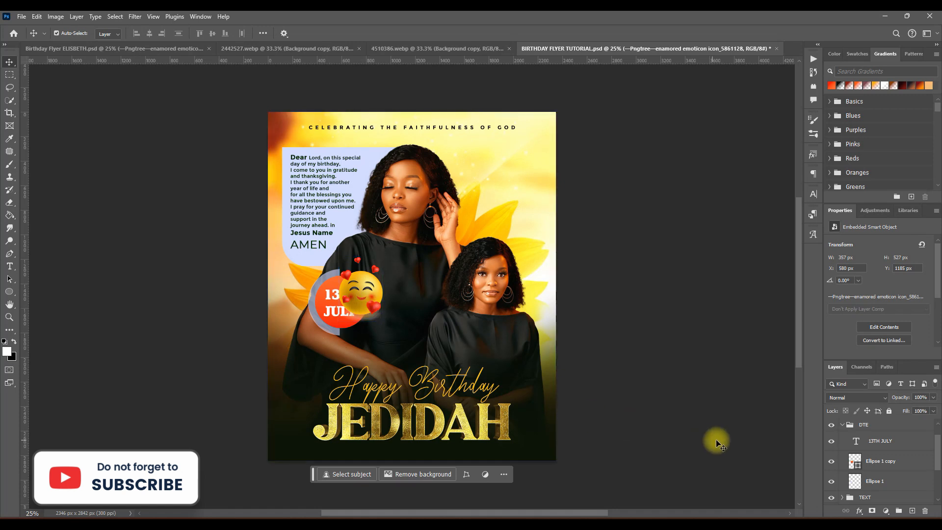
{"action": "left_click", "coordinate": [887, 439]}
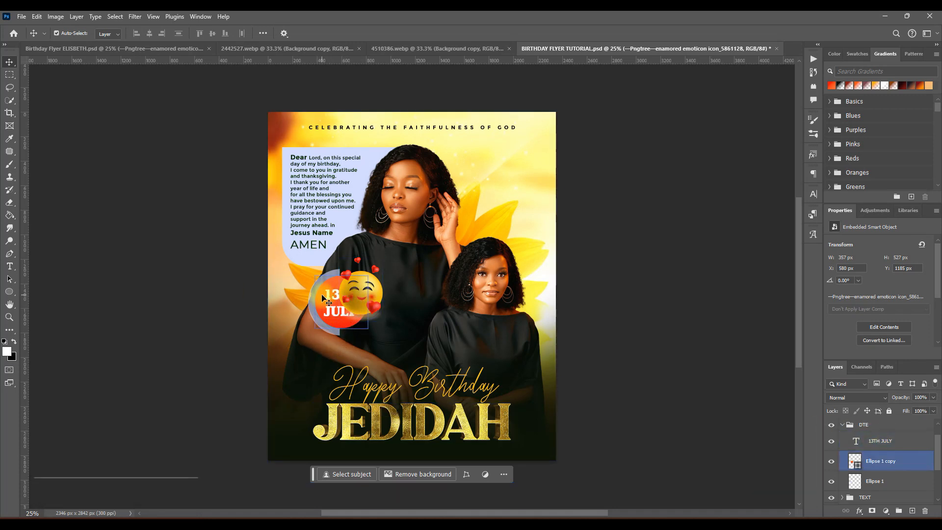
{"action": "left_click", "coordinate": [852, 468]}
{"action": "scroll", "coordinate": [883, 442], "scroll_direction": "up", "scroll_amount": 1}
{"action": "left_click", "coordinate": [891, 434]}
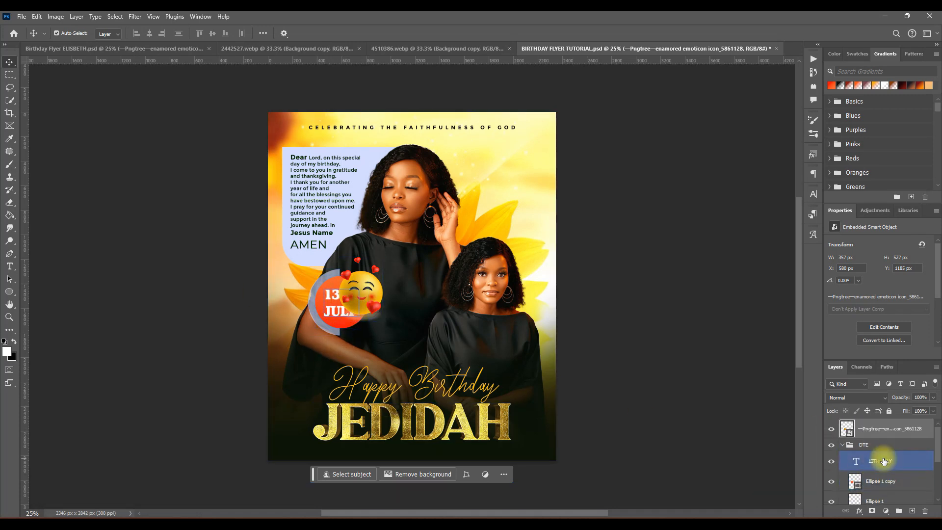
{"action": "left_click_drag", "start_coordinate": [891, 438], "coordinate": [889, 471]}
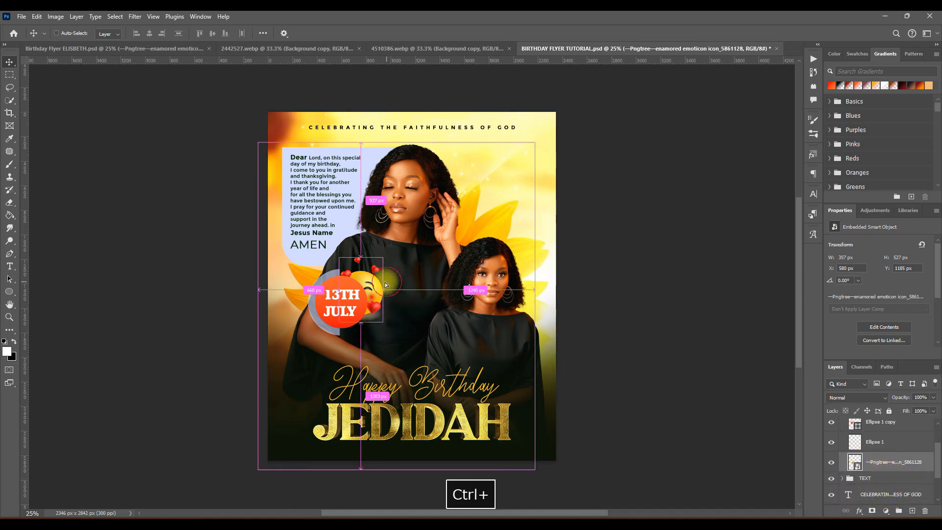
- Scale the emoji to about 34% behind the date circle so only its hearts peek out, and raise its layer directly above Ellipse 1
{"action": "left_click_drag", "start_coordinate": [386, 283], "coordinate": [383, 256]}
{"action": "key", "text": "ctrl+t"}
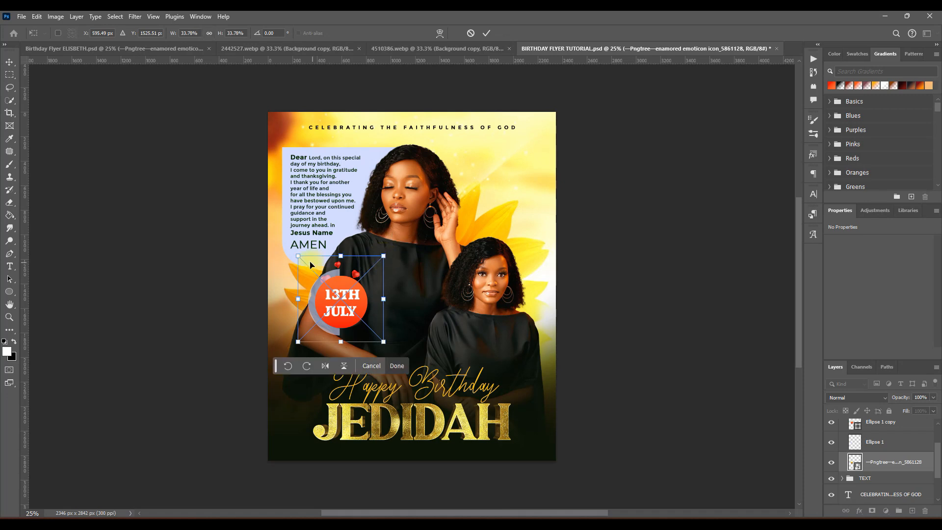
{"action": "left_click_drag", "start_coordinate": [298, 258], "coordinate": [298, 258]}
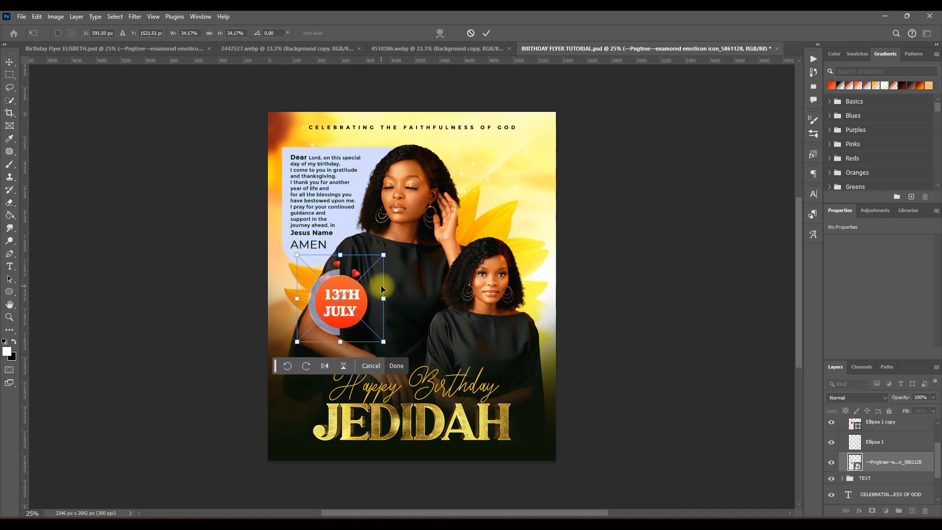
{"action": "key", "text": "Down"}
{"action": "key", "text": "Down"}
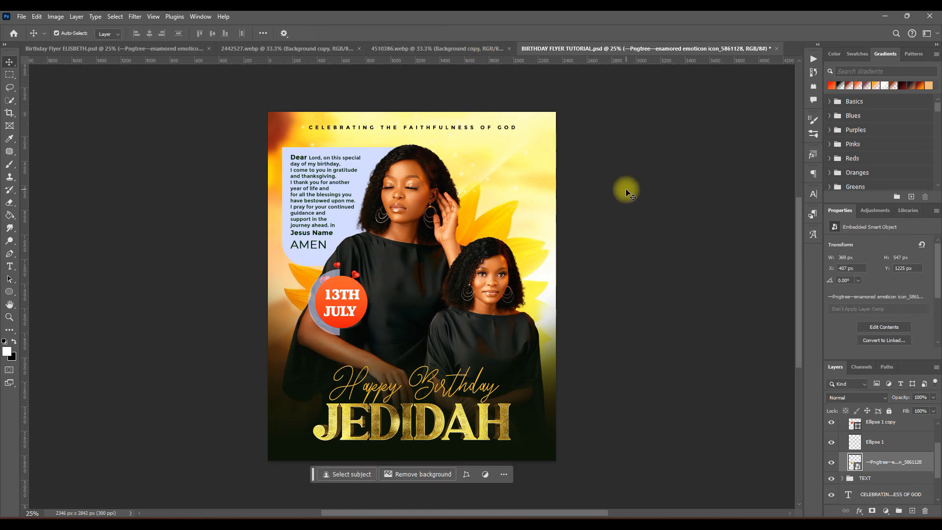
{"action": "left_click_drag", "start_coordinate": [908, 460], "coordinate": [906, 440]}
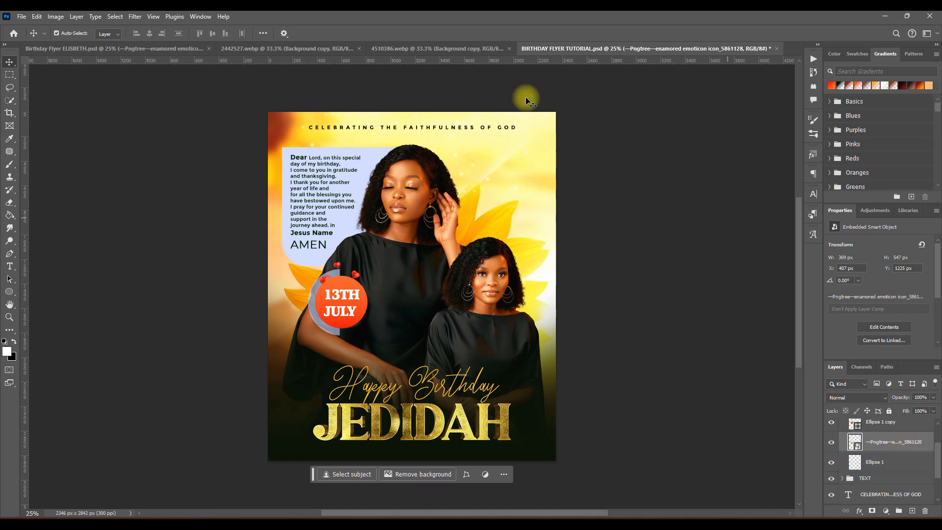
{"action": "left_click_drag", "start_coordinate": [289, 341], "coordinate": [401, 341]}
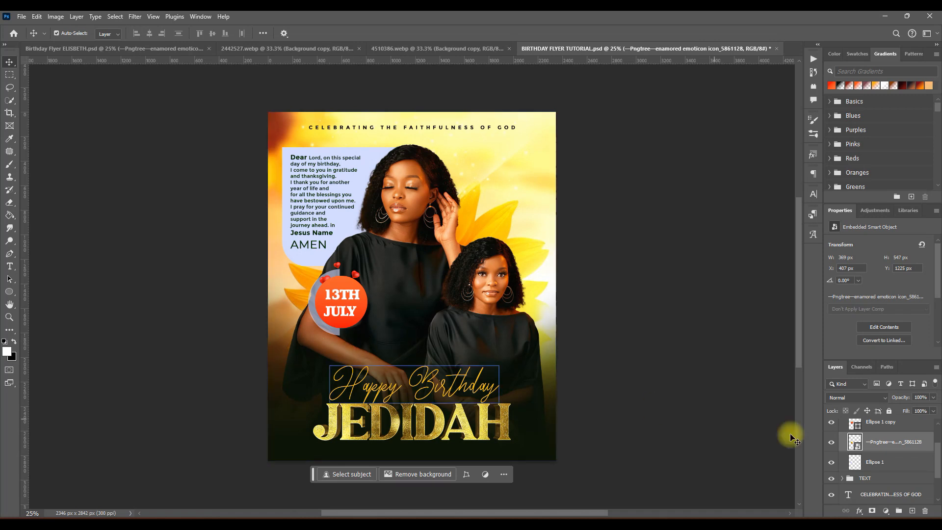
- Collapse the DTE group in the layer stack and save BIRTHDAY FLYER TUTORIAL.psd
{"action": "scroll", "coordinate": [898, 446], "scroll_direction": "up", "scroll_amount": 1}
{"action": "left_click", "coordinate": [853, 438]}
{"action": "scroll", "coordinate": [859, 444], "scroll_direction": "up", "scroll_amount": 1}
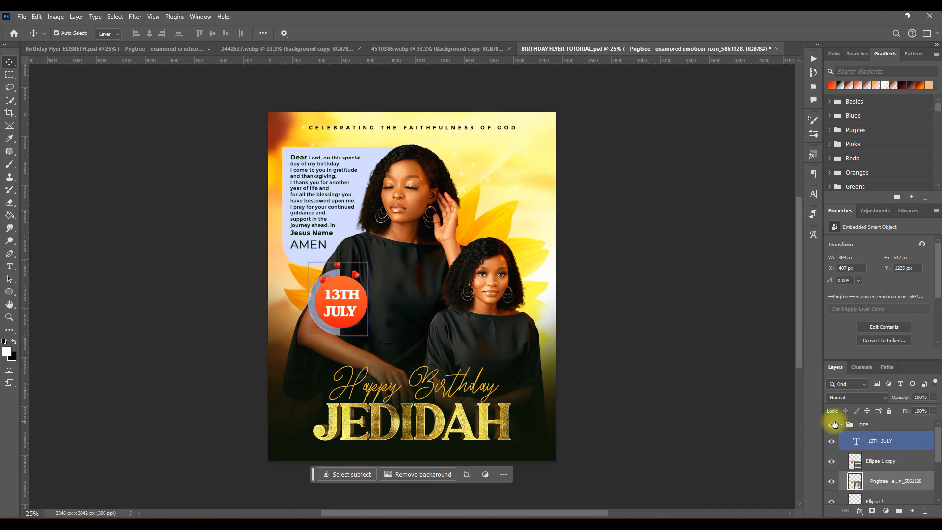
{"action": "left_click", "coordinate": [842, 425]}
{"action": "key", "text": "ctrl+s"}
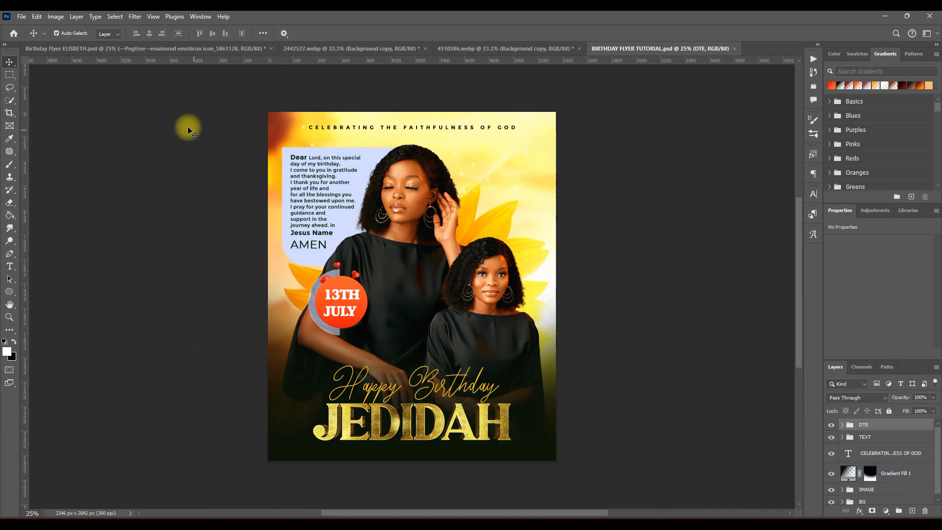
- In Birthday Flyer ELISBETH.psd, find the layers behind the footer handle and collapse the DATE group
{"action": "left_click", "coordinate": [106, 50]}
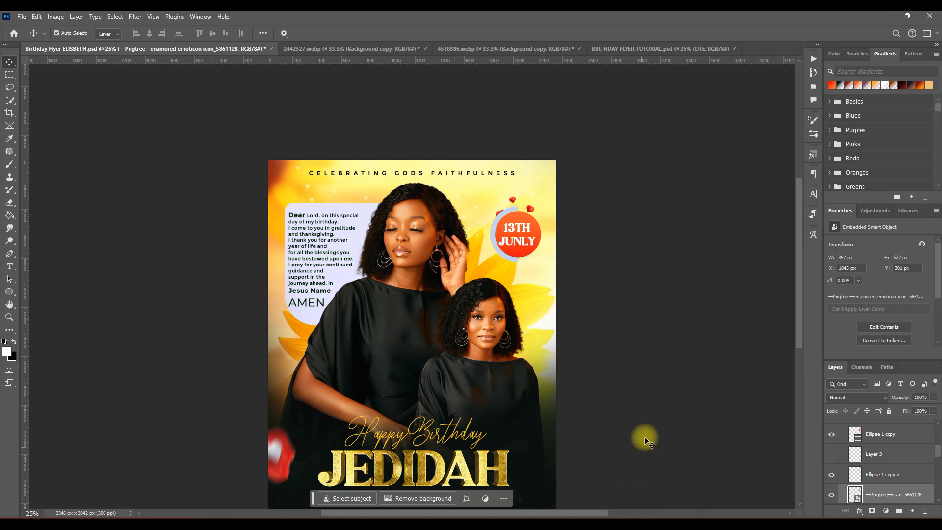
{"action": "scroll", "coordinate": [786, 427], "scroll_direction": "down", "scroll_amount": 1}
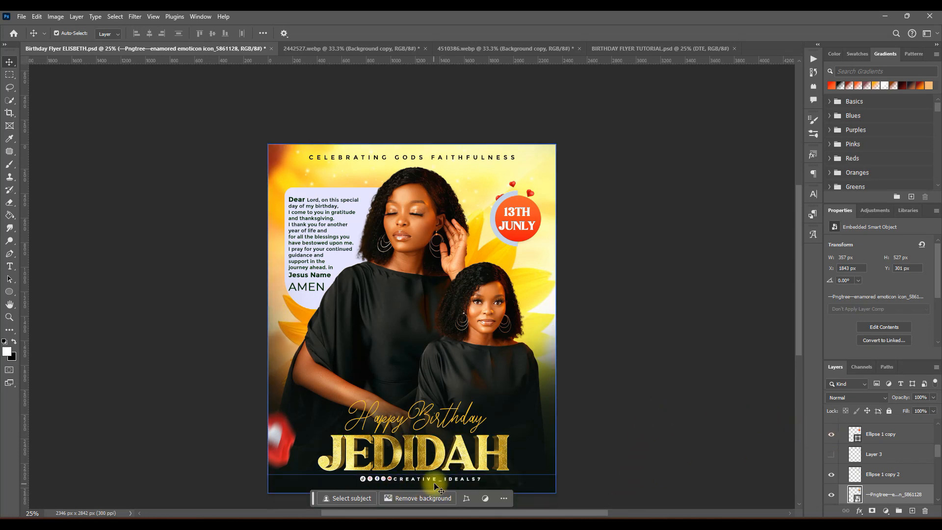
{"action": "scroll", "coordinate": [926, 472], "scroll_direction": "up", "scroll_amount": 3}
{"action": "left_click", "coordinate": [844, 474]}
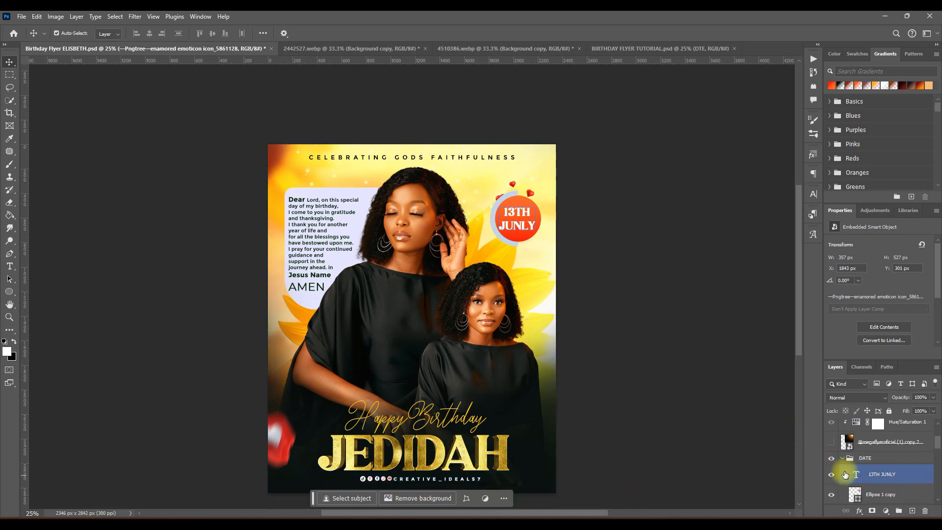
{"action": "left_click", "coordinate": [843, 461]}
{"action": "left_click", "coordinate": [842, 460]}
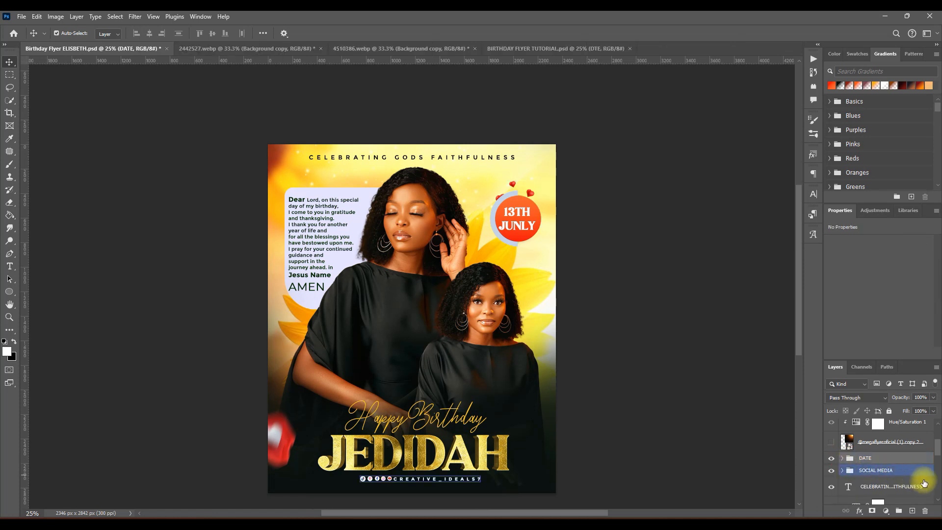
- Copy the SOCIAL MEDIA group into BIRTHDAY FLYER TUTORIAL.psd, centre it beneath the gold name text, and save the file
{"action": "left_click", "coordinate": [905, 490]}
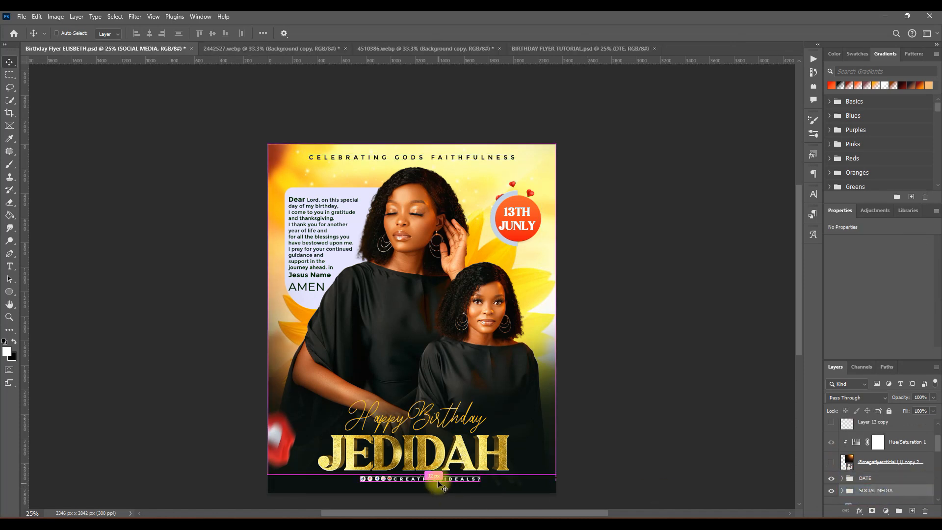
{"action": "left_click_drag", "start_coordinate": [462, 498], "coordinate": [527, 52]}
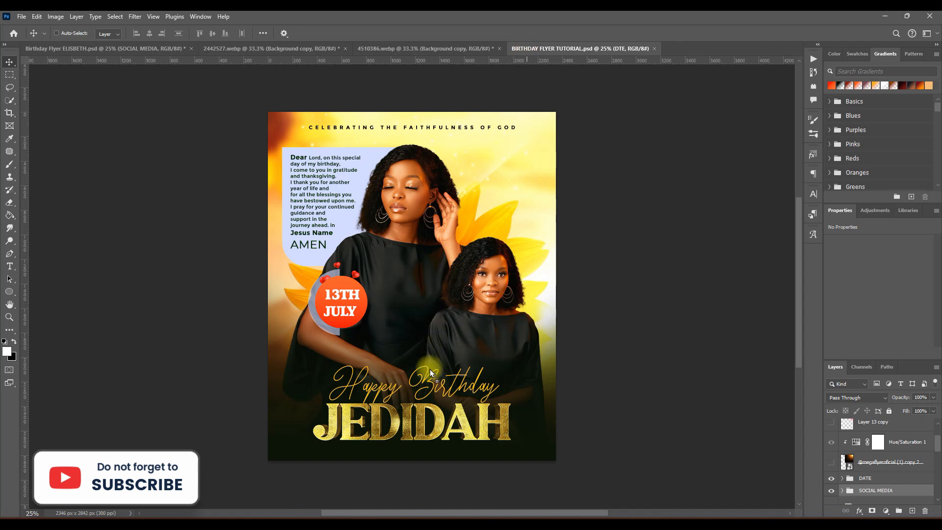
{"action": "left_click_drag", "start_coordinate": [405, 449], "coordinate": [404, 449]}
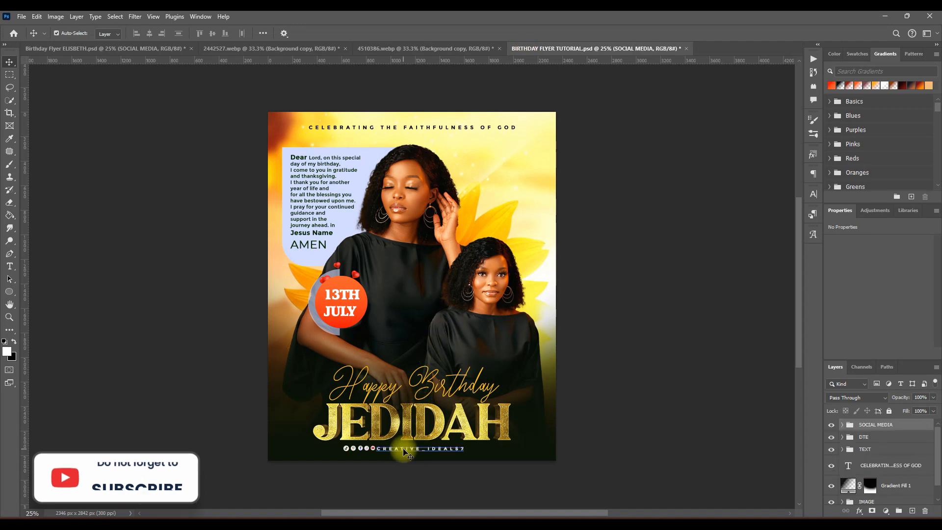
{"action": "left_click_drag", "start_coordinate": [464, 457], "coordinate": [488, 454]}
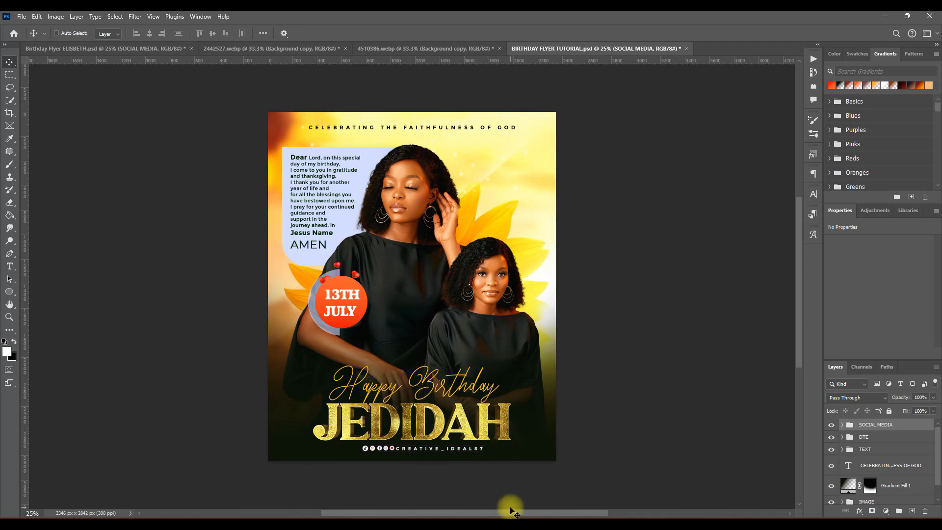
{"action": "key", "text": "ctrl+s"}
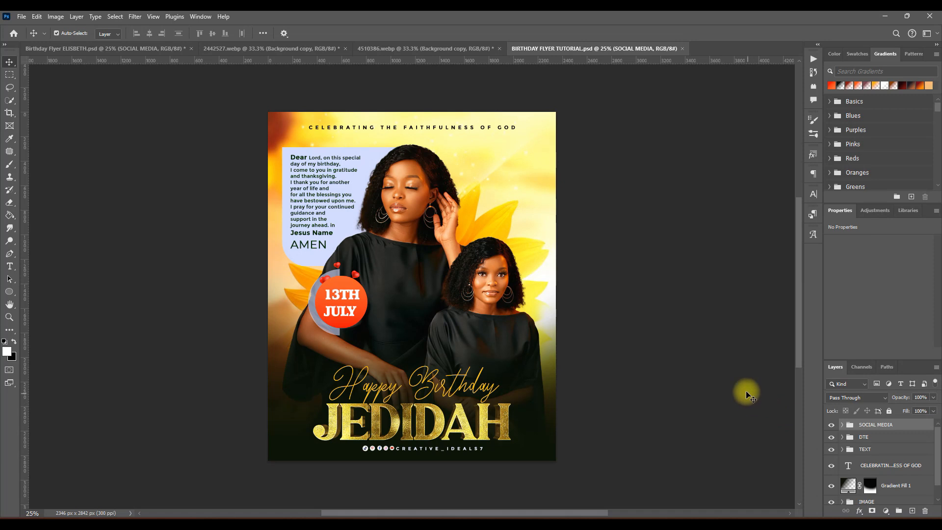
{"action": "left_click", "coordinate": [277, 333]}
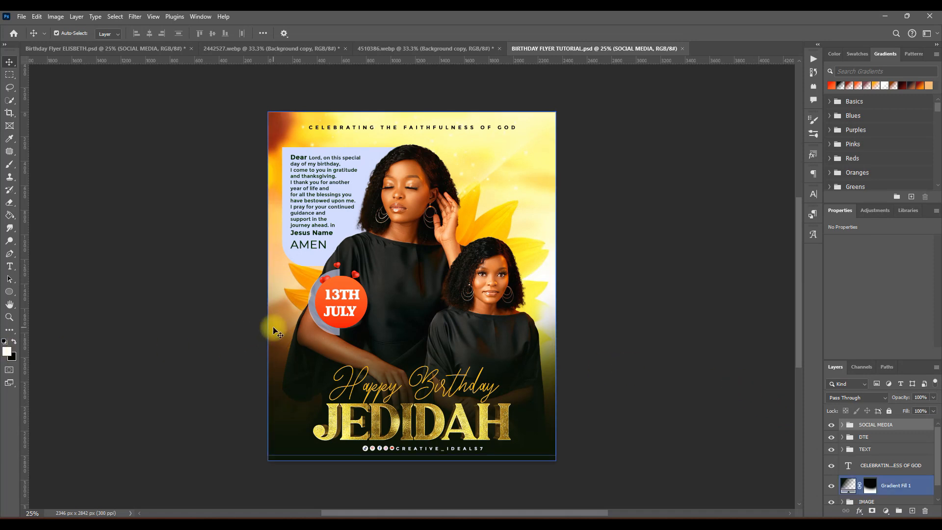
{"action": "left_click", "coordinate": [594, 335]}
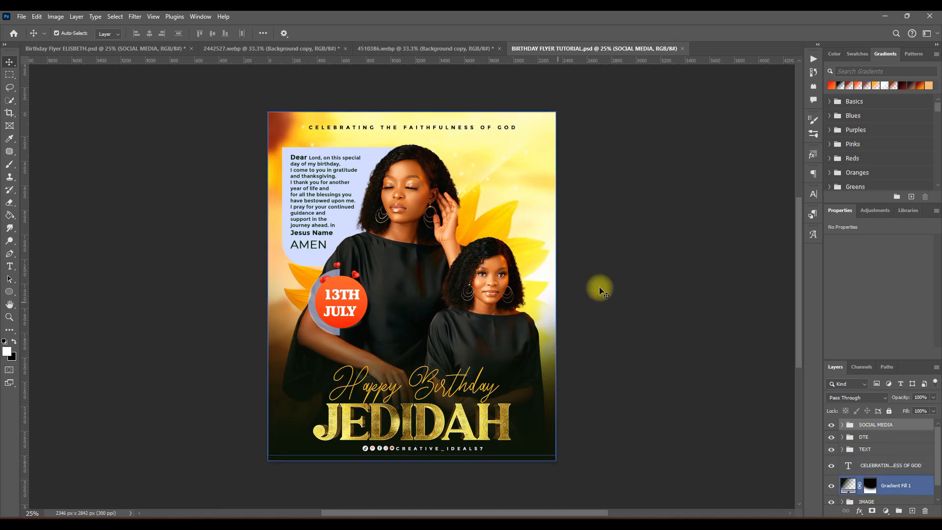
- Copy the blurred red heart layer, Hue/Saturation 1 copy, from the reference flyer to the lower-left edge of BIRTHDAY FLYER TUTORIAL.psd
{"action": "left_click", "coordinate": [152, 48]}
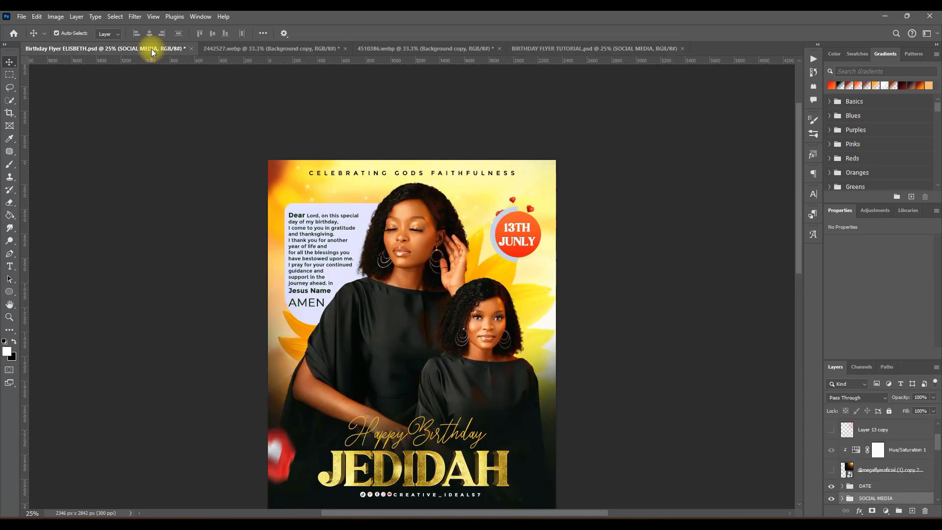
{"action": "scroll", "coordinate": [536, 382], "scroll_direction": "down", "scroll_amount": 2}
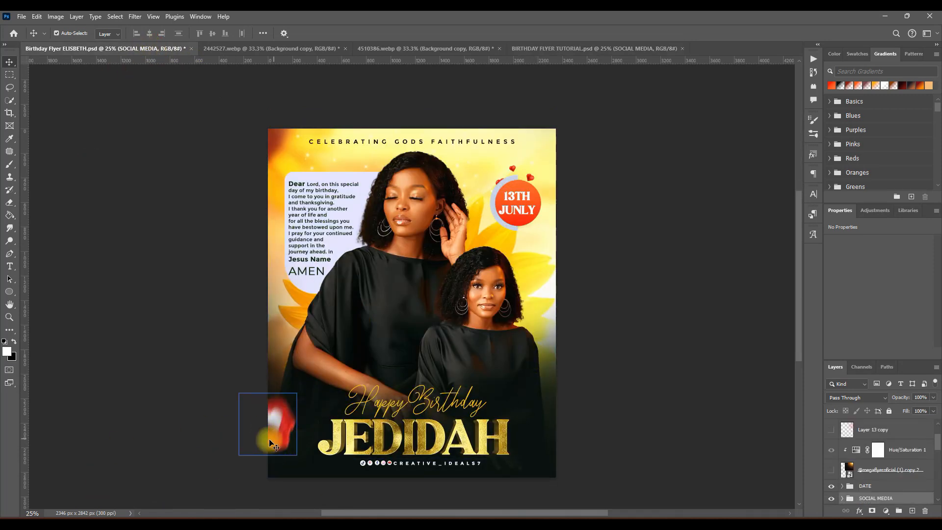
{"action": "left_click_drag", "start_coordinate": [300, 420], "coordinate": [602, 50]}
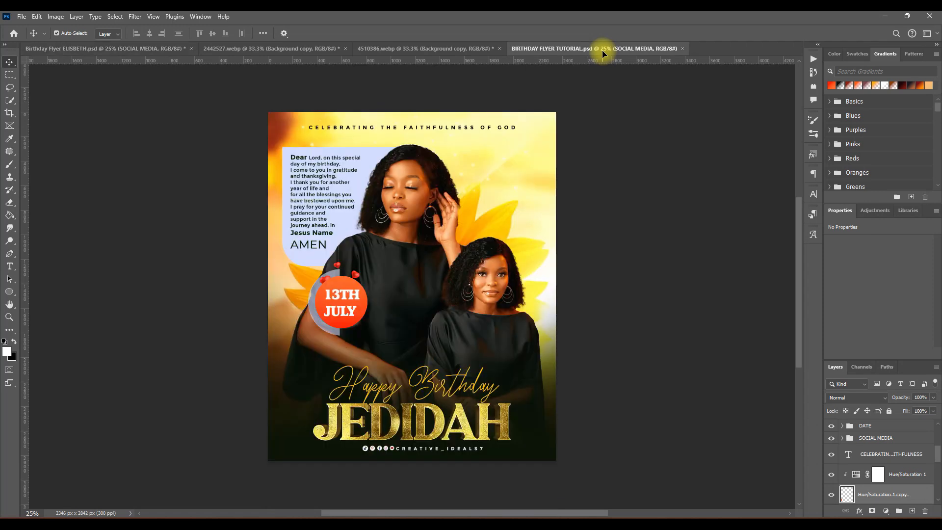
{"action": "left_click_drag", "start_coordinate": [406, 305], "coordinate": [286, 427]}
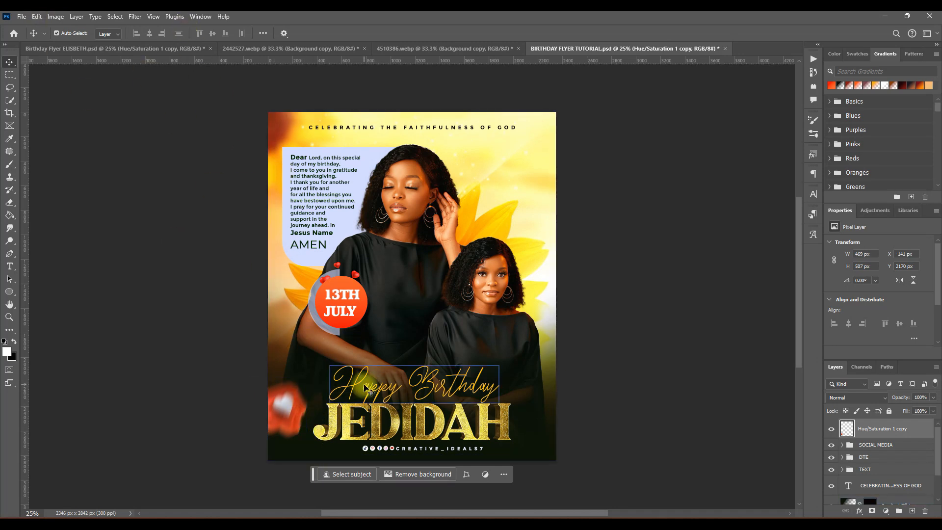
- Scale the blurred heart to about 82% and place it partly off the flyer's left edge beside the gold name
{"action": "key", "text": "ctrl"}
{"action": "key", "text": "ctrl+t"}
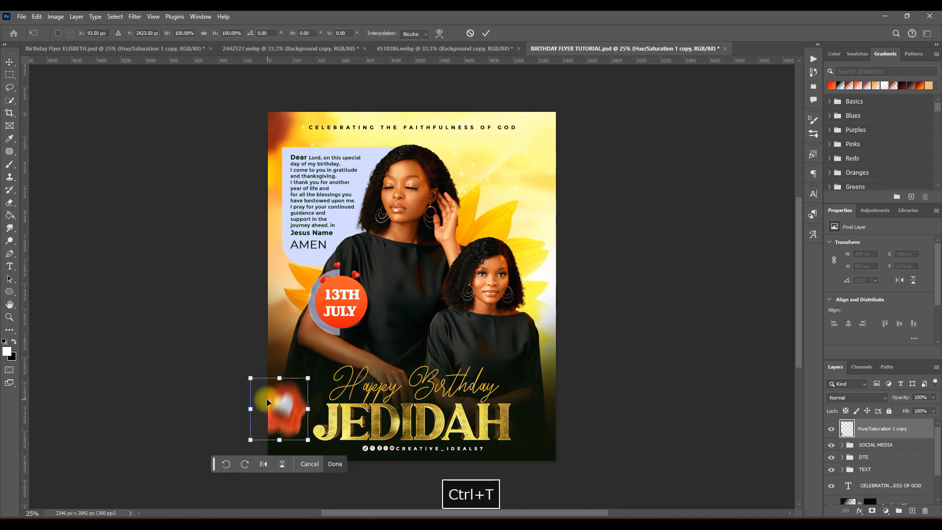
{"action": "left_click_drag", "start_coordinate": [251, 379], "coordinate": [261, 389]}
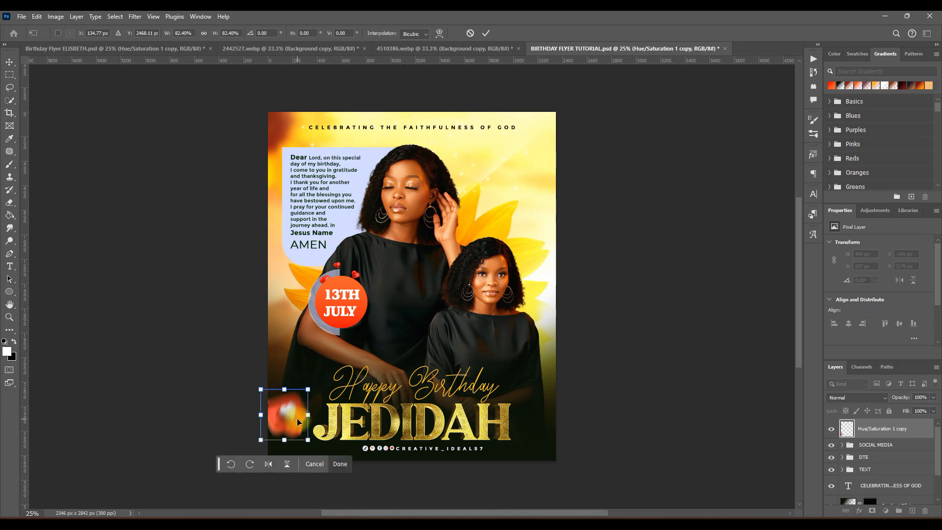
{"action": "left_click_drag", "start_coordinate": [294, 421], "coordinate": [286, 430]}
{"action": "left_click", "coordinate": [486, 34]}
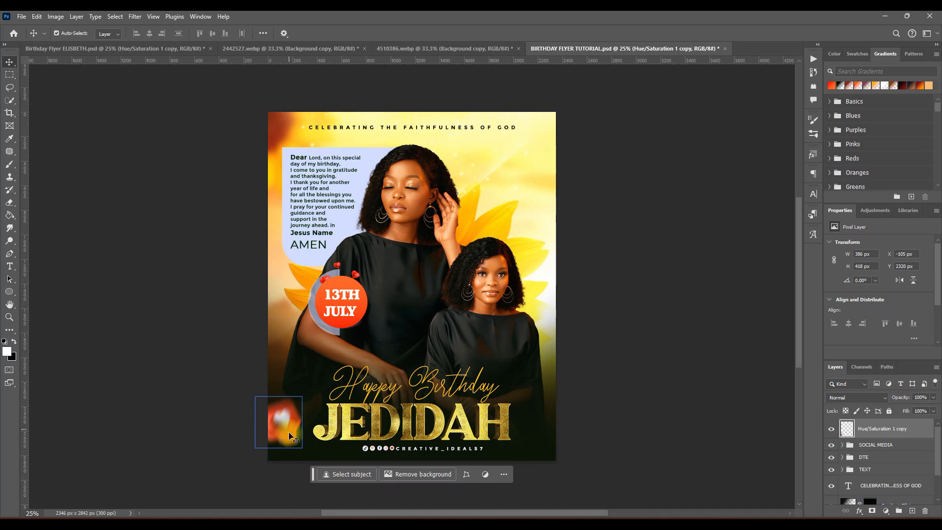
{"action": "left_click_drag", "start_coordinate": [293, 428], "coordinate": [280, 434]}
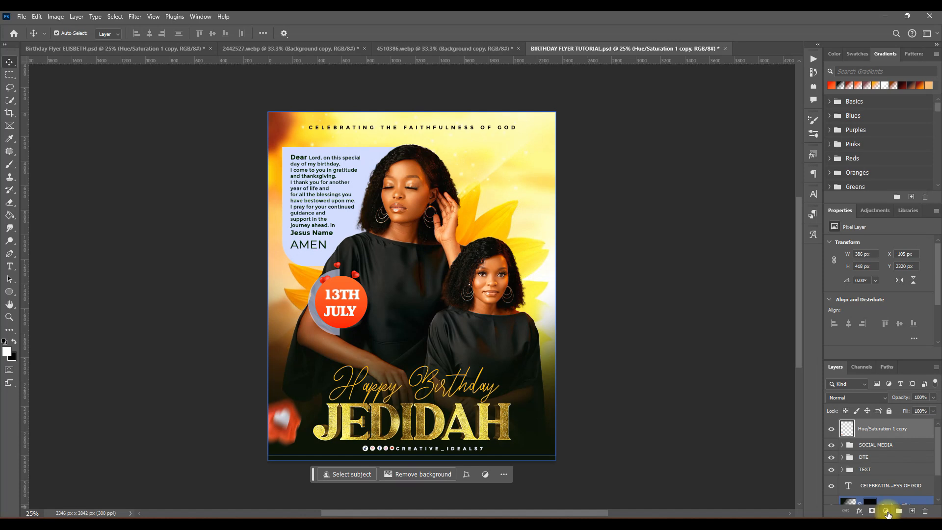
- Add a Hue/Saturation adjustment above the blurred heart and clip it to that layer
{"action": "left_click", "coordinate": [887, 511]}
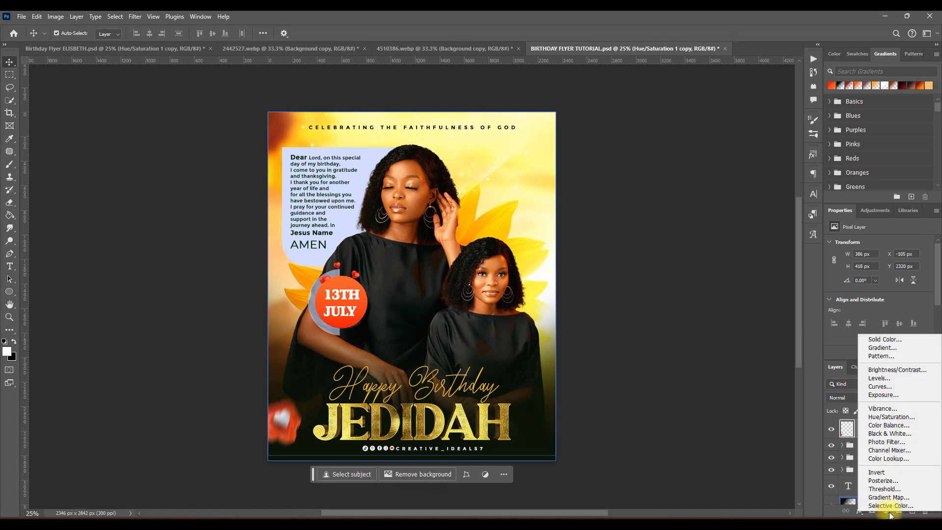
{"action": "left_click", "coordinate": [889, 418]}
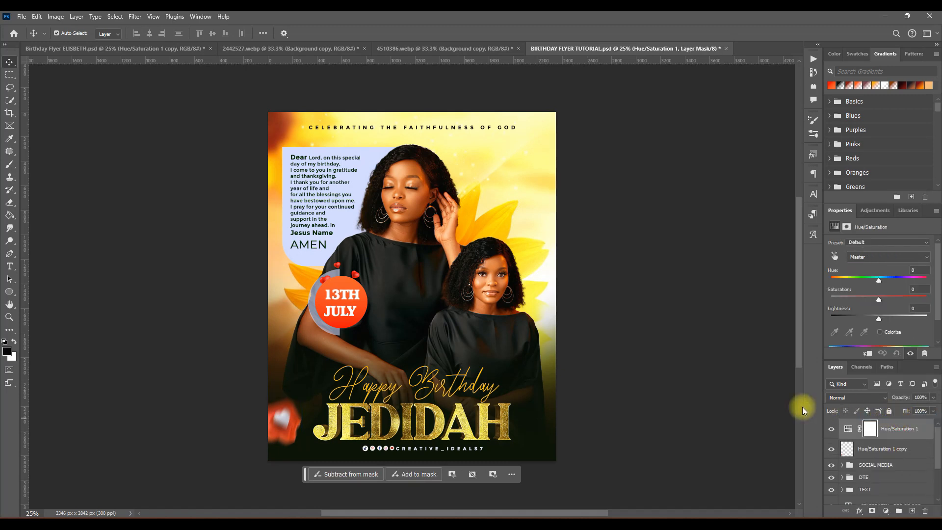
{"action": "left_click", "coordinate": [868, 355]}
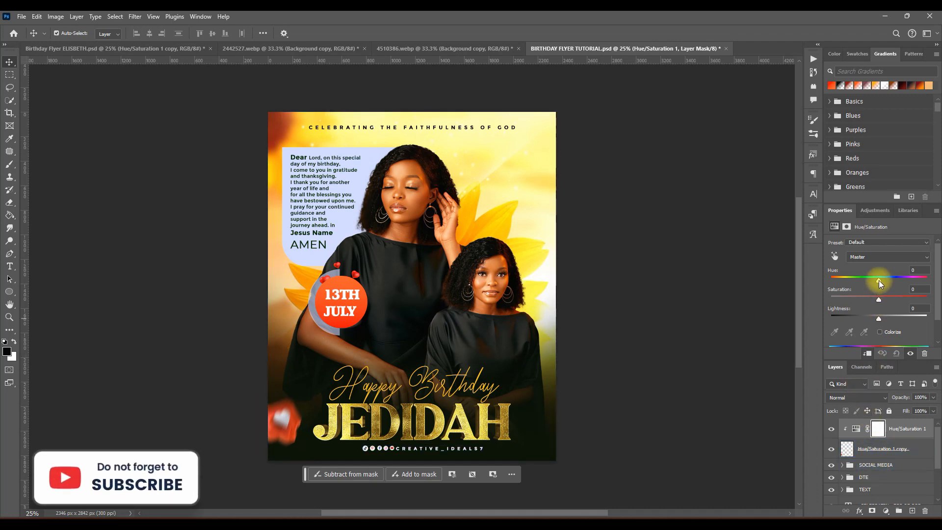
- Try different heart colours with the clipped adjustment, settling on Hue -9 and Saturation +11 for a deeper red
{"action": "left_click_drag", "start_coordinate": [879, 280], "coordinate": [873, 281]}
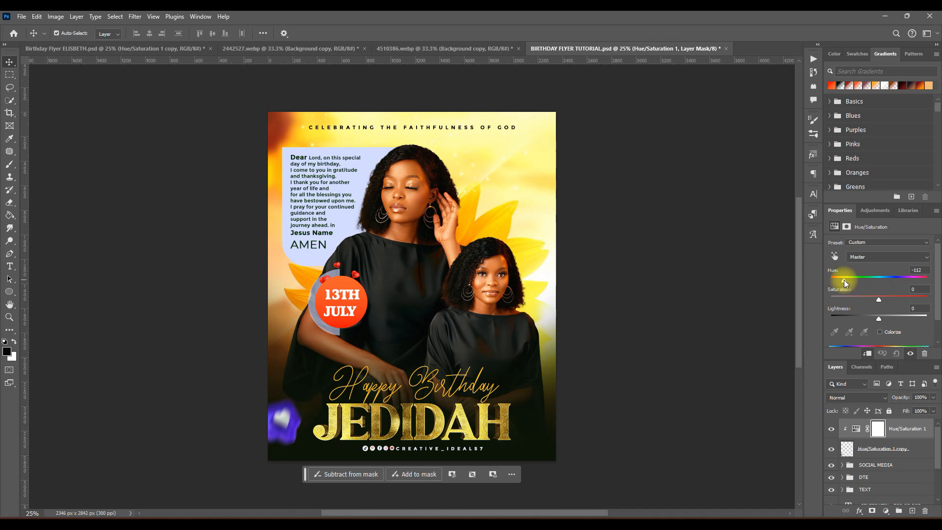
{"action": "left_click_drag", "start_coordinate": [845, 280], "coordinate": [848, 281]}
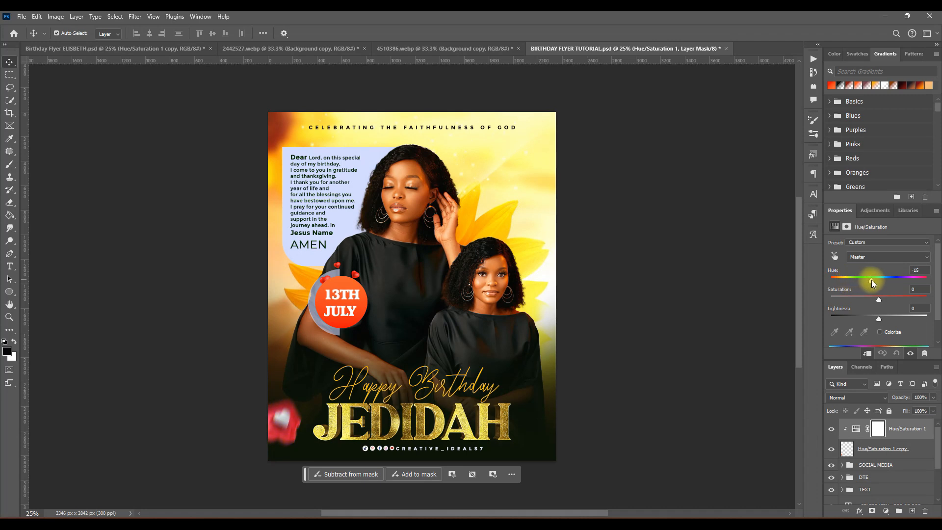
{"action": "left_click_drag", "start_coordinate": [876, 280], "coordinate": [924, 281]}
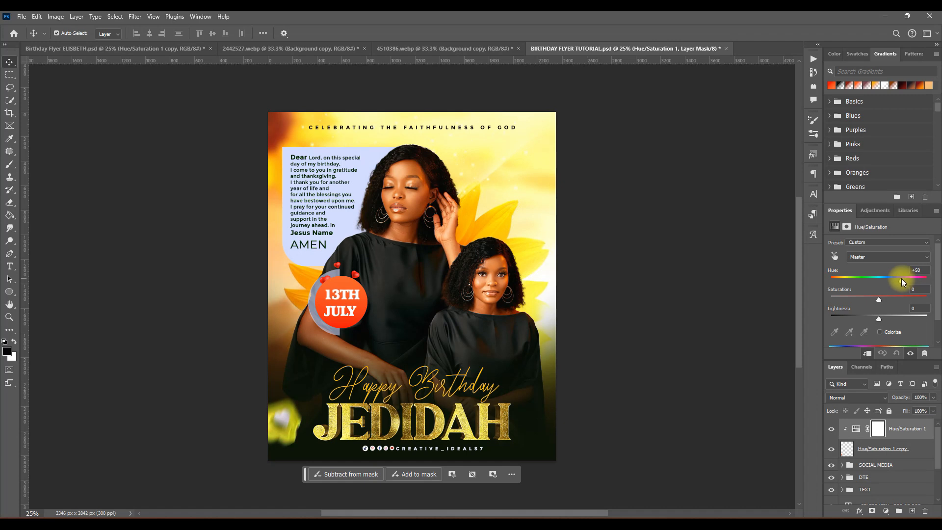
{"action": "left_click_drag", "start_coordinate": [901, 280], "coordinate": [878, 278]}
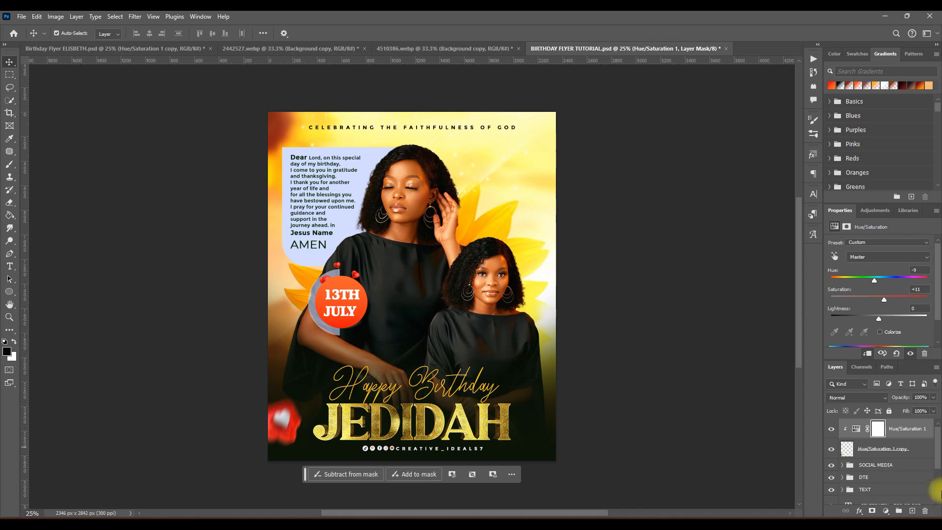
- Merge the Hue/Saturation 1 adjustment with the blurred heart layer and save the flyer
{"action": "left_click", "coordinate": [842, 454]}
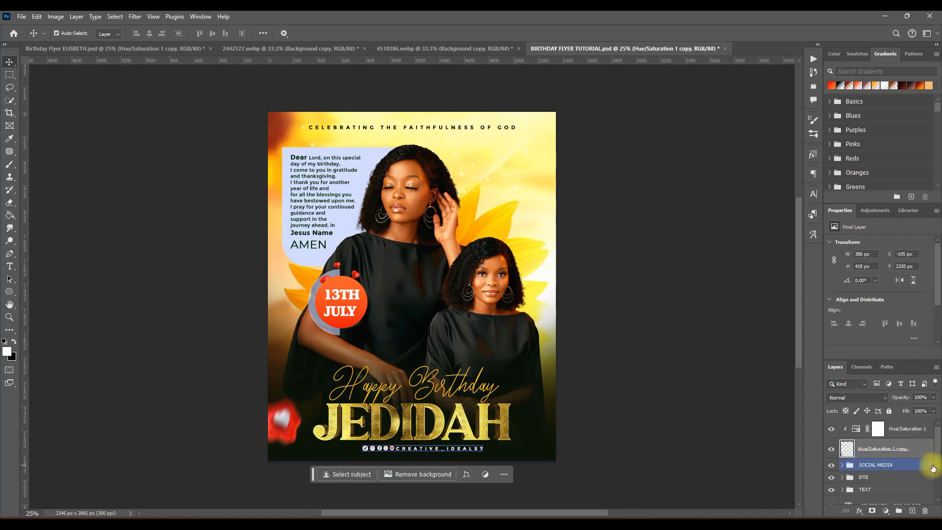
{"action": "left_click", "coordinate": [905, 429], "text": "shift"}
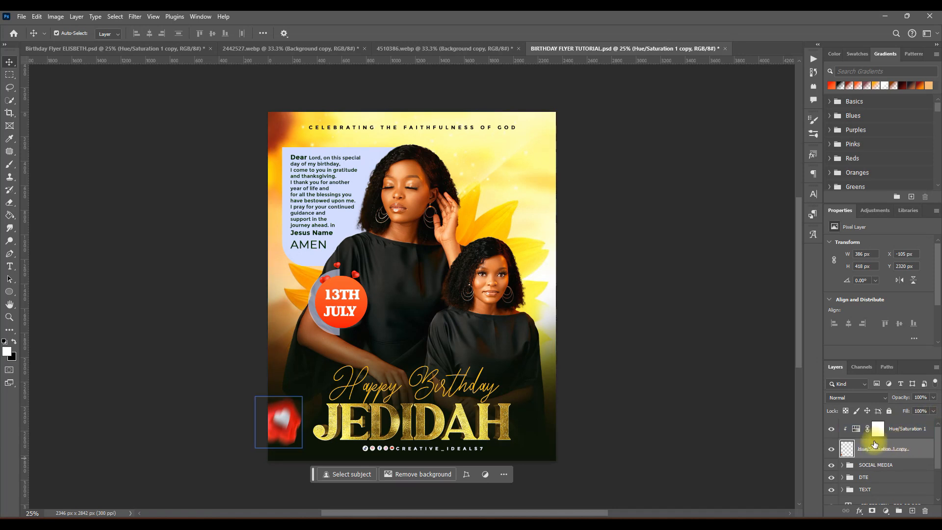
{"action": "left_click", "coordinate": [915, 446]}
{"action": "left_click", "coordinate": [915, 433], "text": "ctrl"}
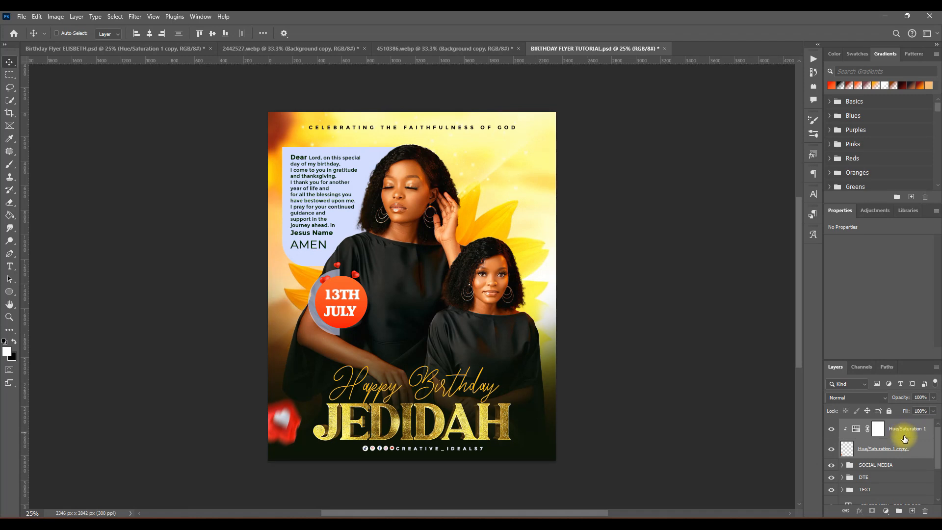
{"action": "key", "text": "ctrl+e"}
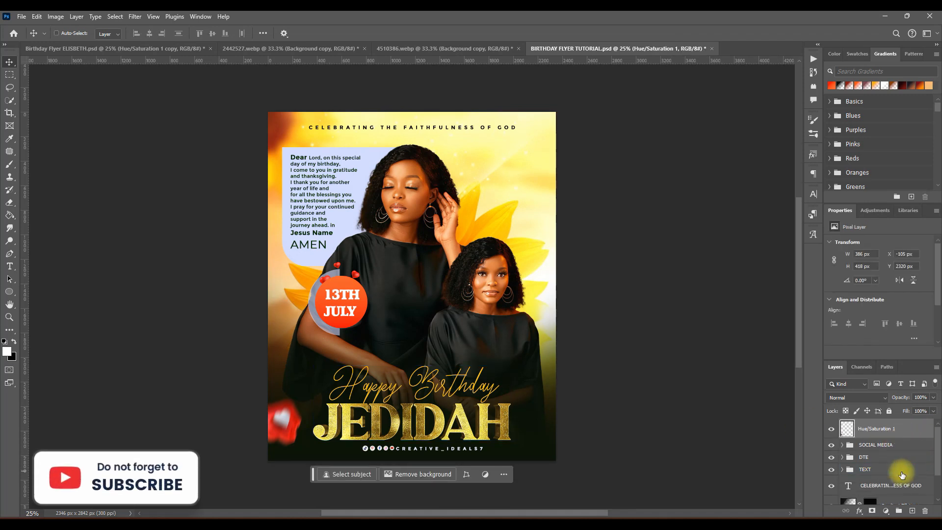
{"action": "key", "text": "ctrl+s"}
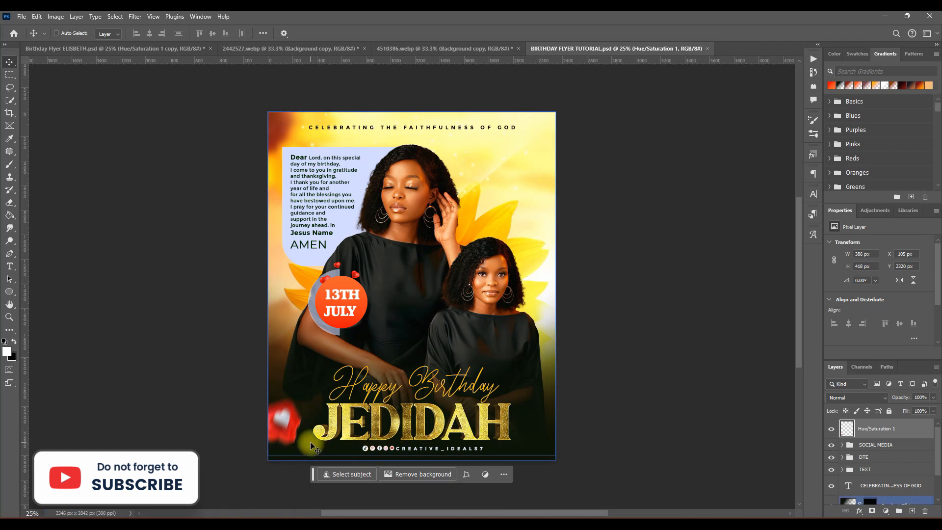
- Compare the flyer with the reference in Birthday Flyer ELISBETH.psd and return to BIRTHDAY FLYER TUTORIAL.psd
{"action": "left_click", "coordinate": [112, 48]}
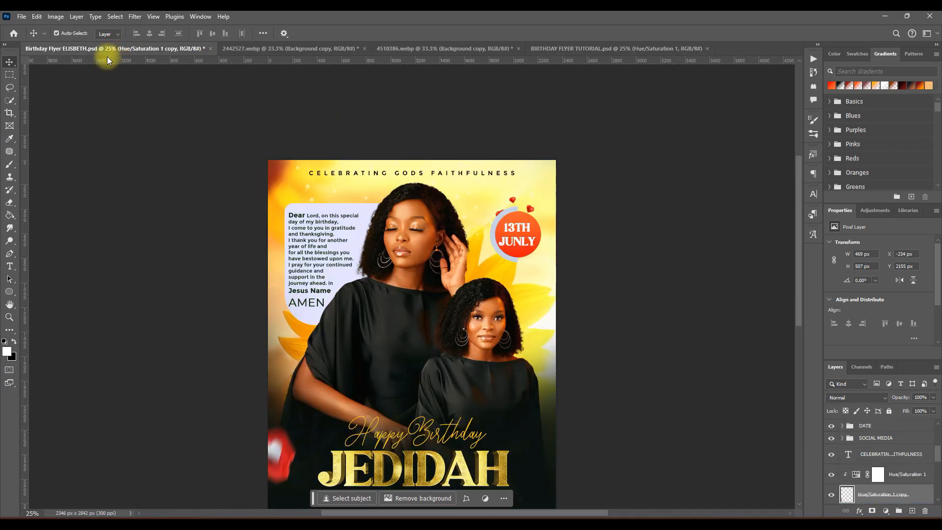
{"action": "left_click", "coordinate": [569, 48]}
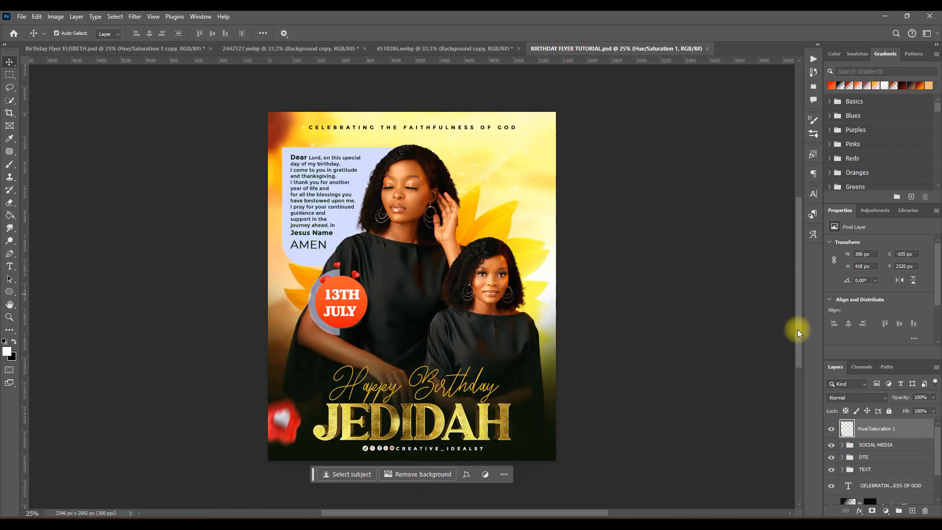
- Move the DTE date badge group into the flyer's upper-right area beside the main woman's head and scale it down slightly
{"action": "left_click", "coordinate": [861, 457]}
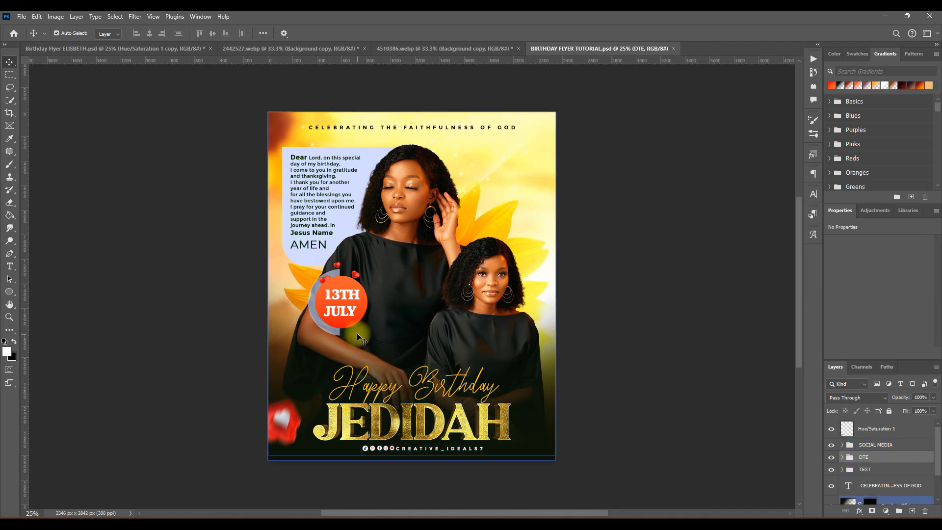
{"action": "left_click_drag", "start_coordinate": [359, 337], "coordinate": [533, 221]}
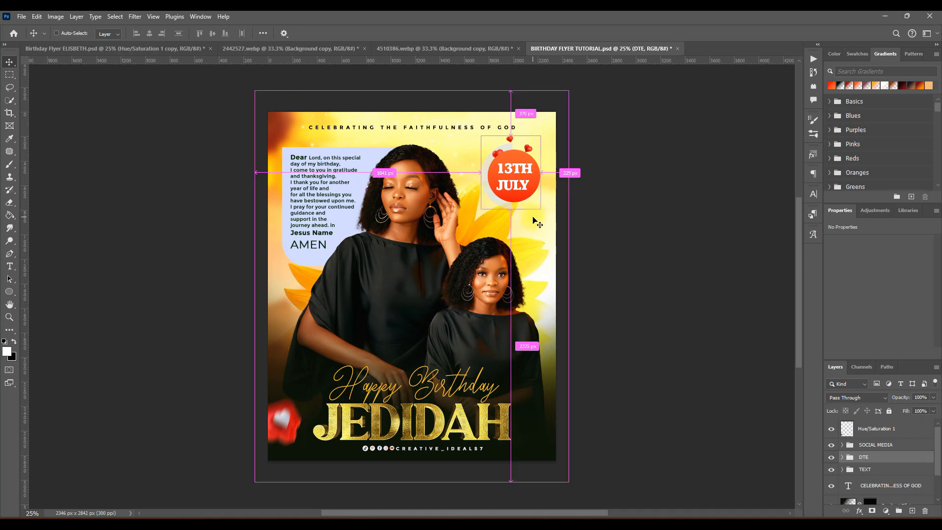
{"action": "key", "text": "ctrl+t"}
{"action": "left_click_drag", "start_coordinate": [541, 137], "coordinate": [537, 141]}
{"action": "left_click", "coordinate": [486, 33]}
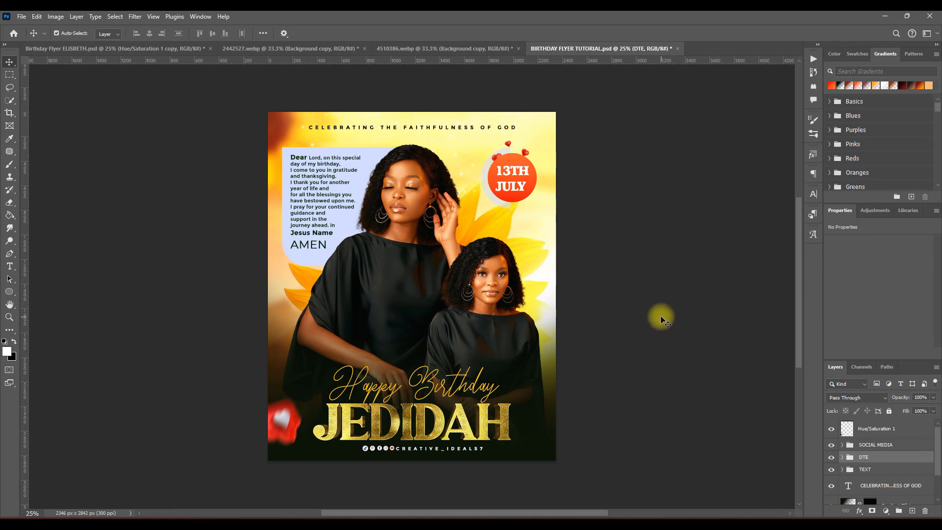
{"action": "left_click_drag", "start_coordinate": [536, 200], "coordinate": [532, 204]}
{"action": "left_click", "coordinate": [743, 446], "text": "ctrl"}
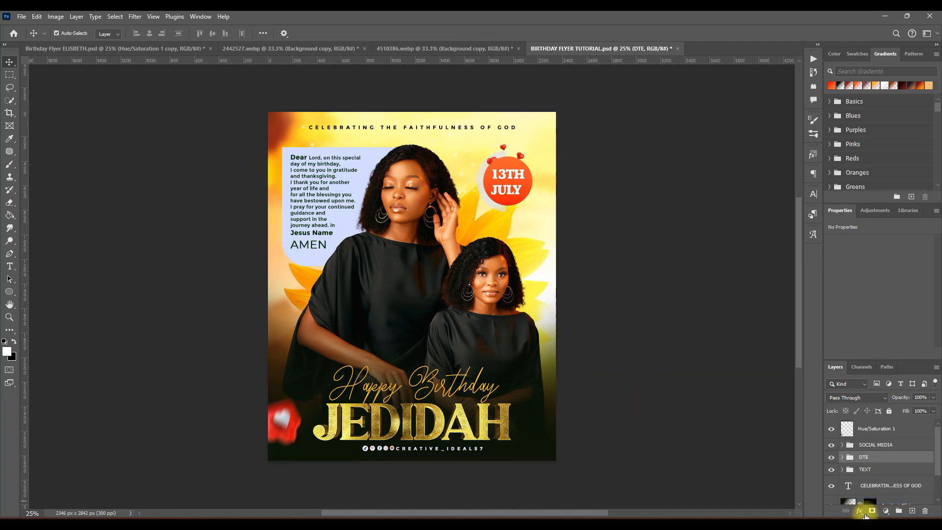
- Enlarge the blurred red heart to about 113% and centre it on the flyer's left edge near the bottom
{"action": "left_click", "coordinate": [866, 428]}
{"action": "key", "text": "ctrl+t"}
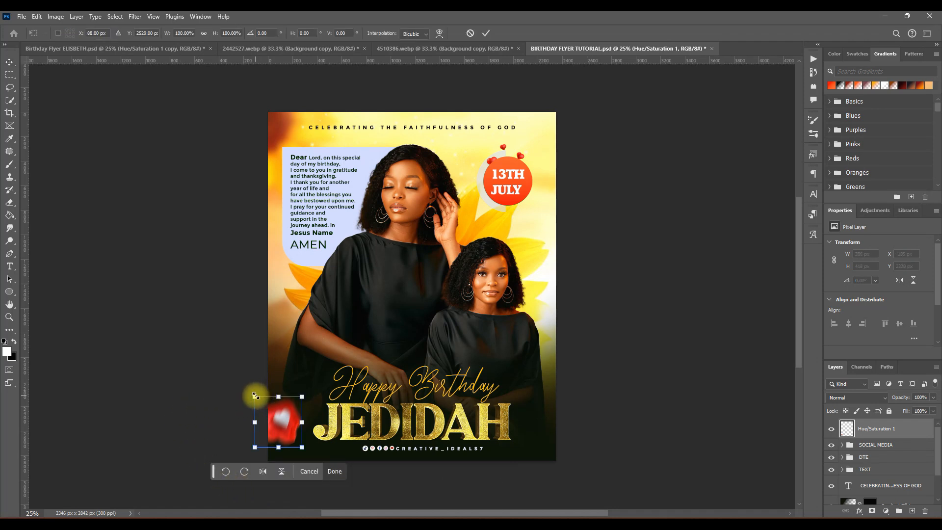
{"action": "left_click_drag", "start_coordinate": [255, 395], "coordinate": [249, 390]}
{"action": "left_click_drag", "start_coordinate": [286, 420], "coordinate": [291, 428]}
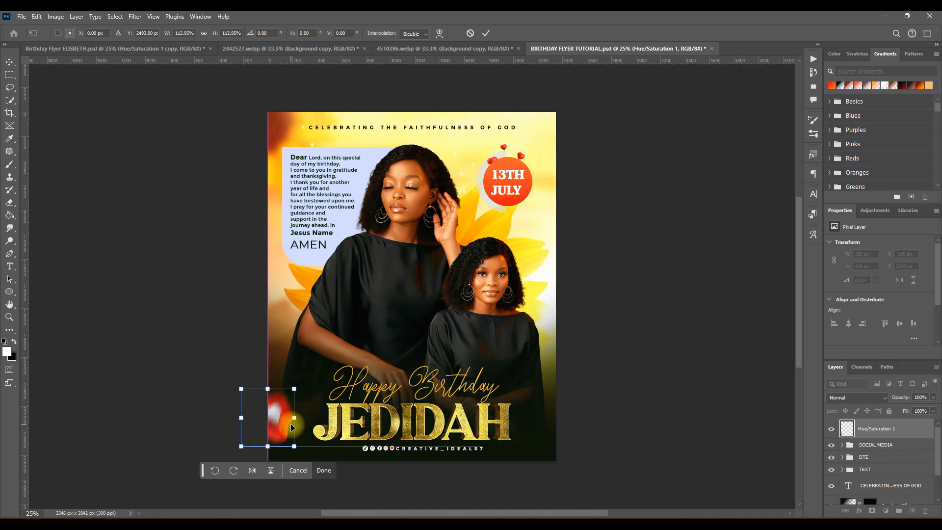
{"action": "left_click", "coordinate": [485, 34]}
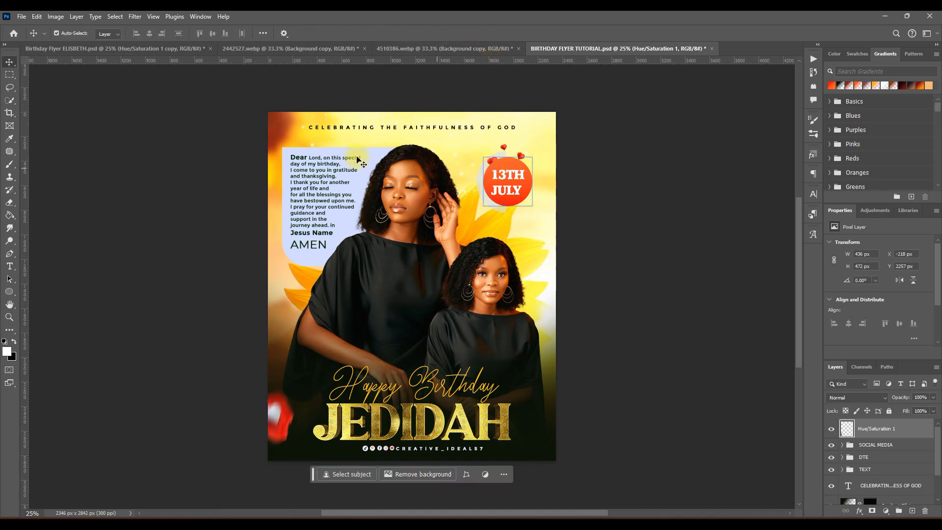
- Compare the layout with the reference in Birthday Flyer ELISBETH.psd and save BIRTHDAY FLYER TUTORIAL.psd
{"action": "left_click", "coordinate": [151, 48]}
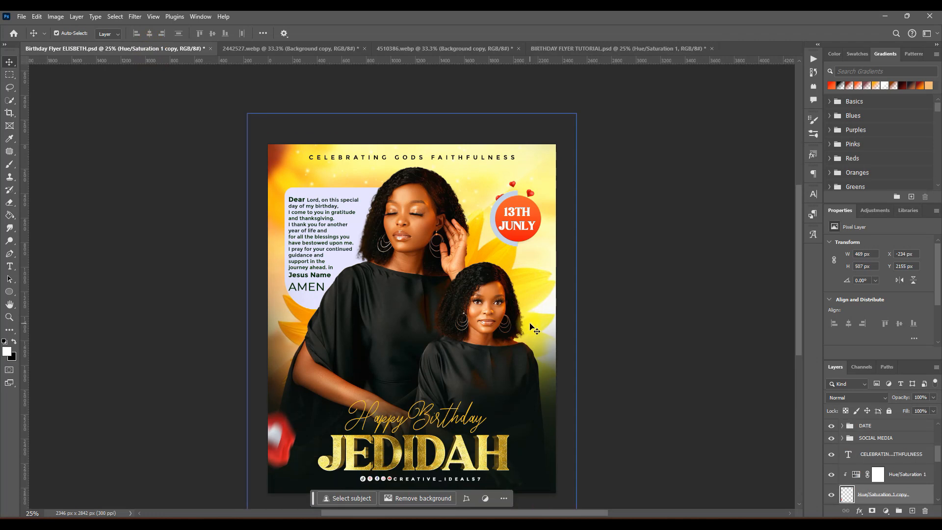
{"action": "scroll", "coordinate": [533, 328], "scroll_direction": "down", "scroll_amount": 2}
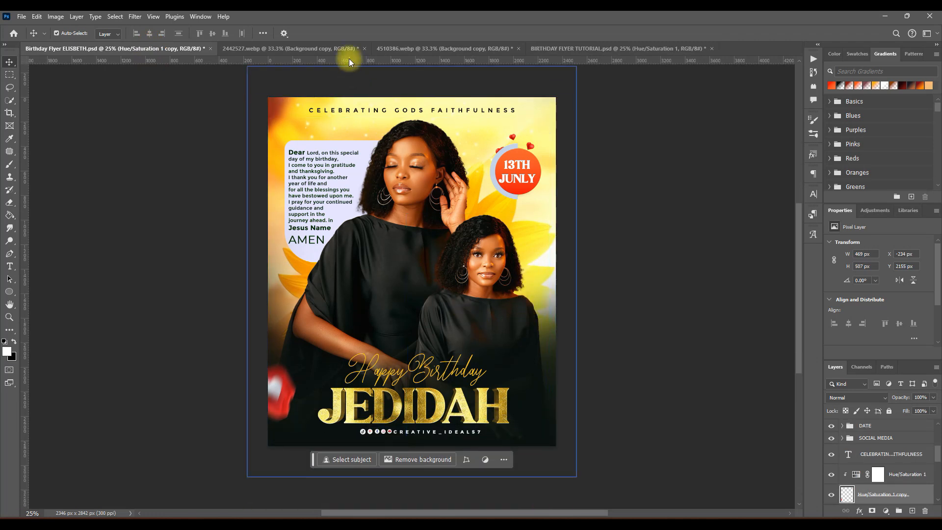
{"action": "left_click", "coordinate": [542, 48]}
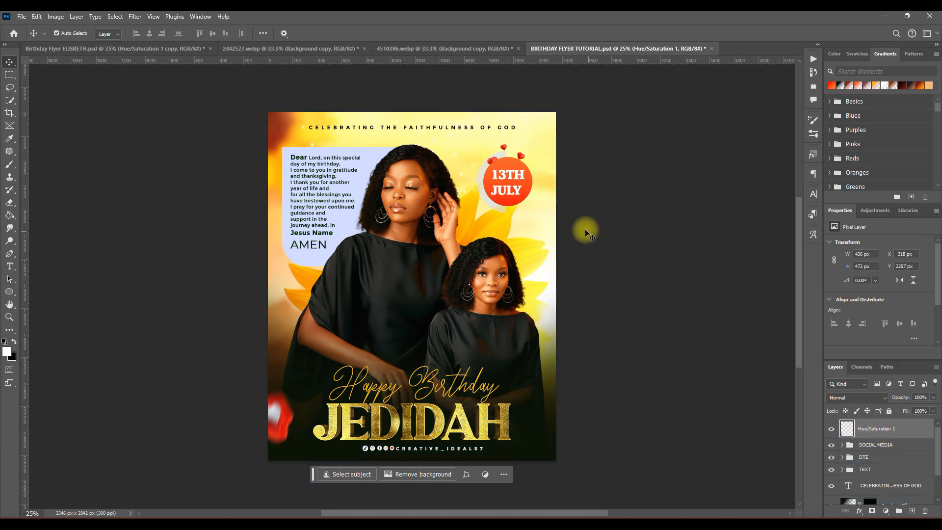
{"action": "key", "text": "ctrl"}
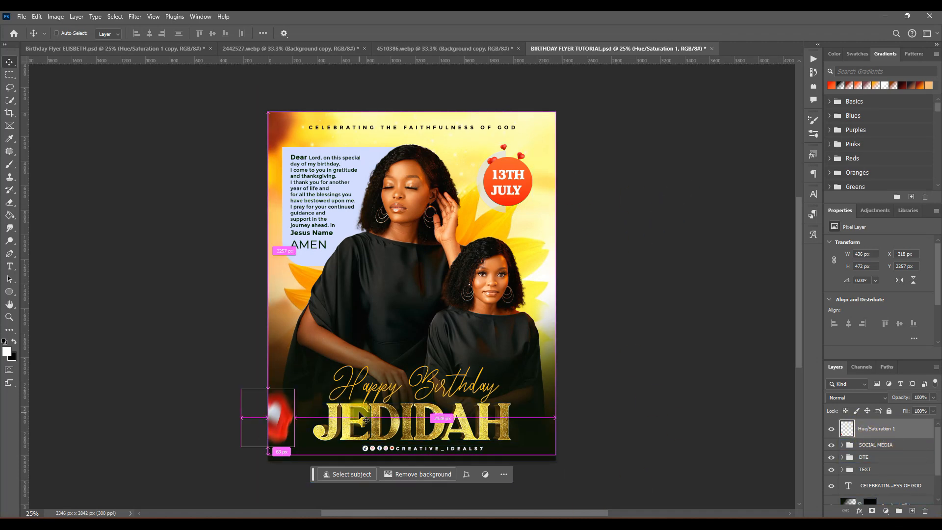
{"action": "key", "text": "ctrl+s"}
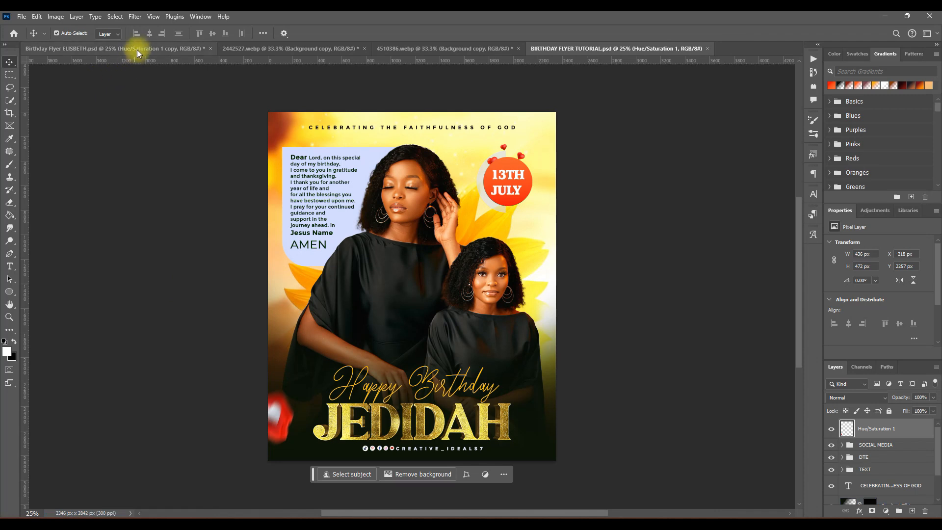
- Show the dust overlay layer 13 in Birthday Flyer ELISBETH.psd and copy it into BIRTHDAY FLYER TUTORIAL.psd
{"action": "left_click", "coordinate": [138, 49]}
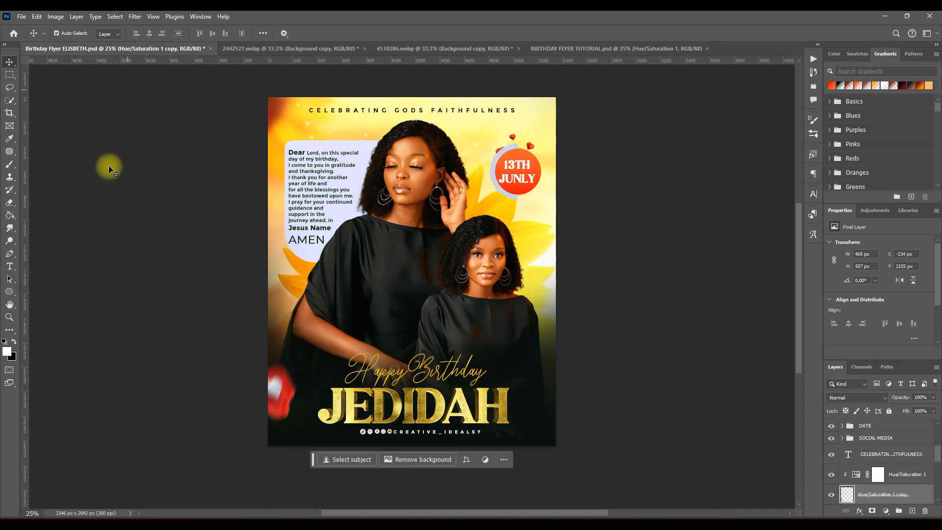
{"action": "left_click", "coordinate": [497, 344]}
{"action": "left_click", "coordinate": [870, 448]}
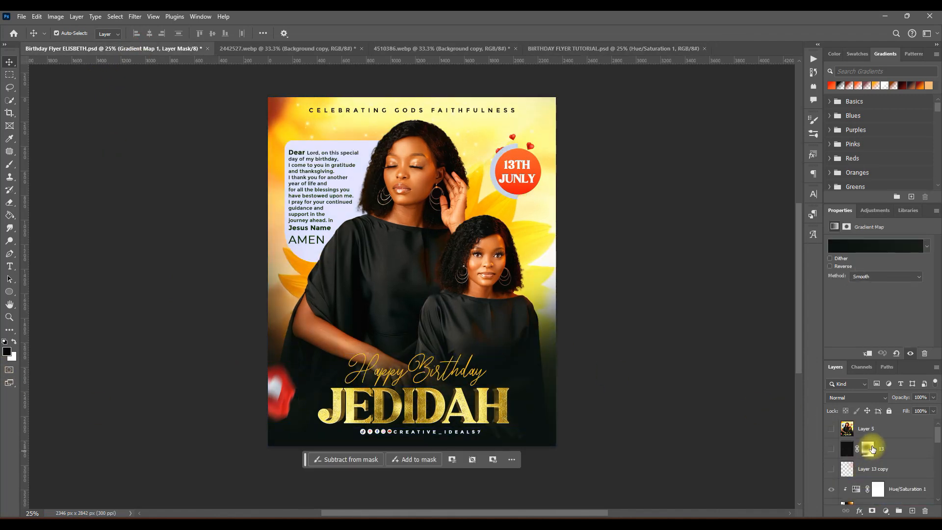
{"action": "left_click", "coordinate": [892, 452]}
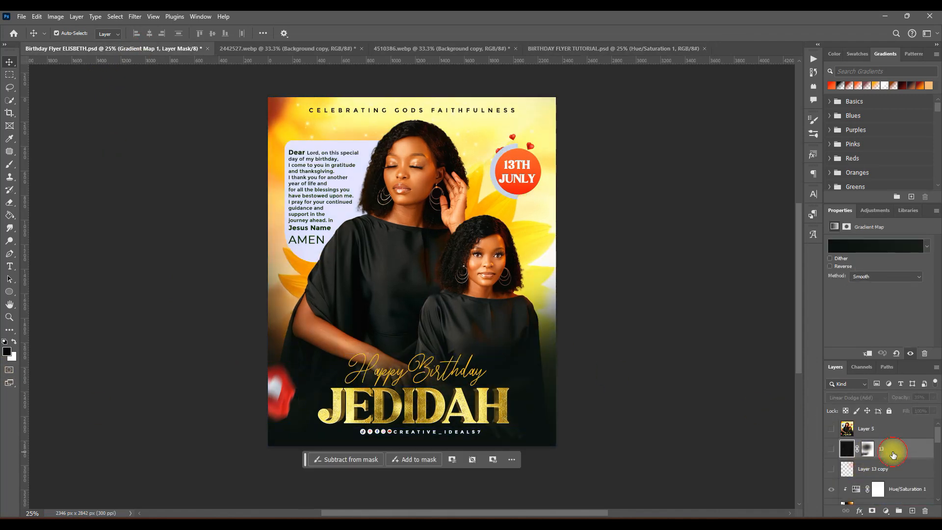
{"action": "left_click", "coordinate": [832, 450]}
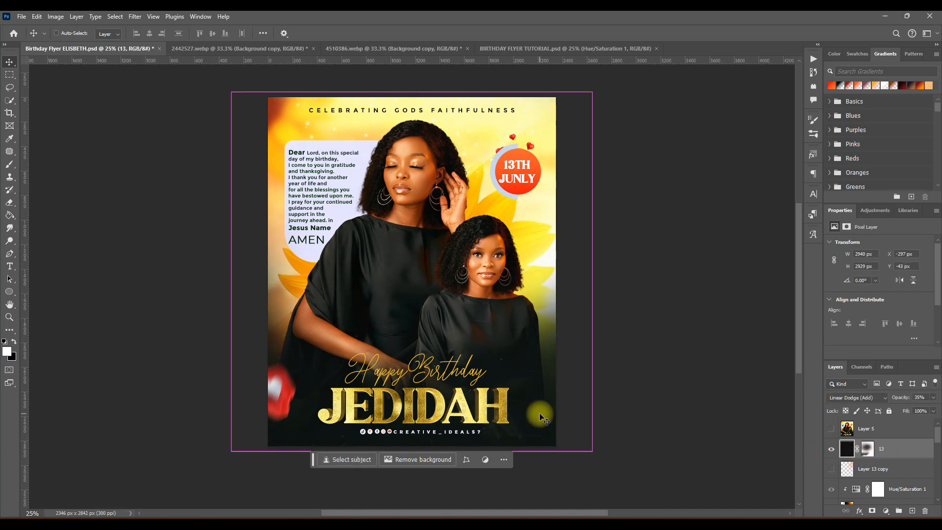
{"action": "left_click_drag", "start_coordinate": [507, 337], "coordinate": [583, 49]}
{"action": "left_click_drag", "start_coordinate": [455, 294], "coordinate": [470, 314]}
- Centre the layer 13 overlay horizontally over the flyer at X -297 px and save the document
{"action": "key", "text": "ctrl"}
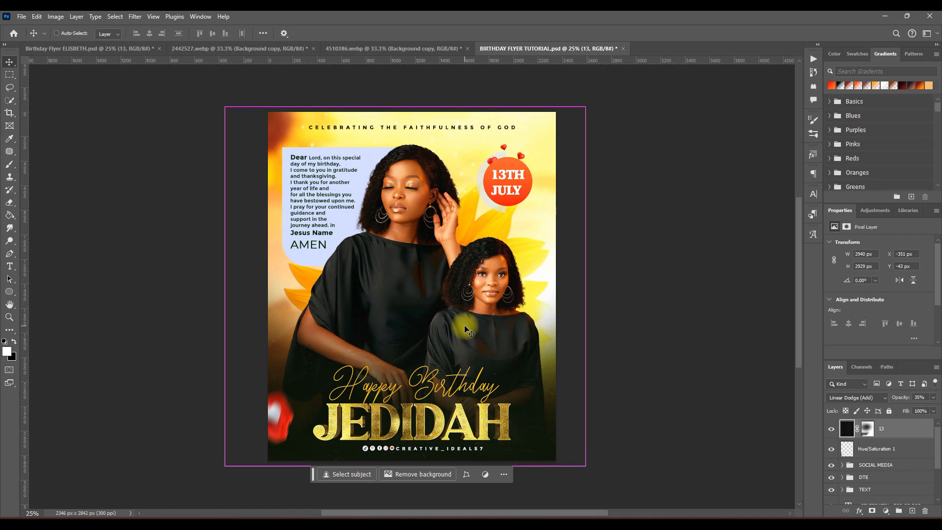
{"action": "key", "text": "ctrl+t"}
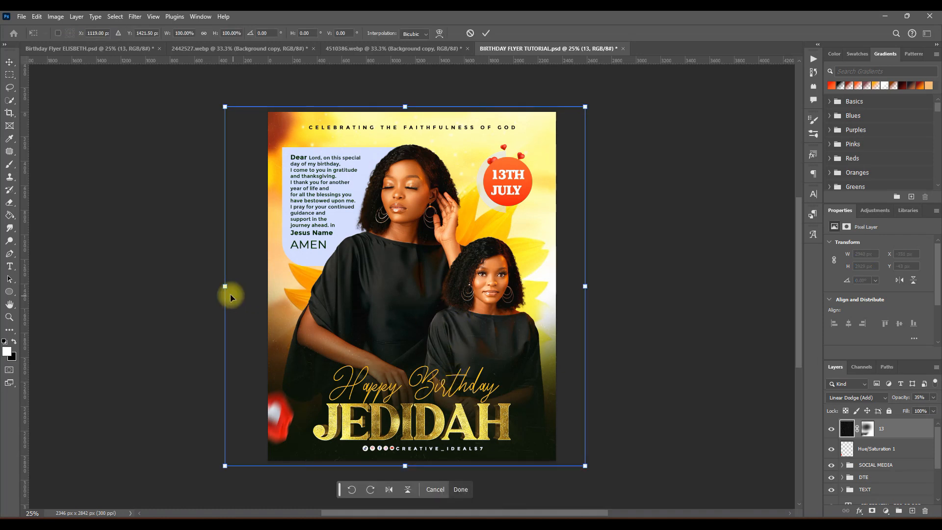
{"action": "left_click_drag", "start_coordinate": [470, 363], "coordinate": [476, 363]}
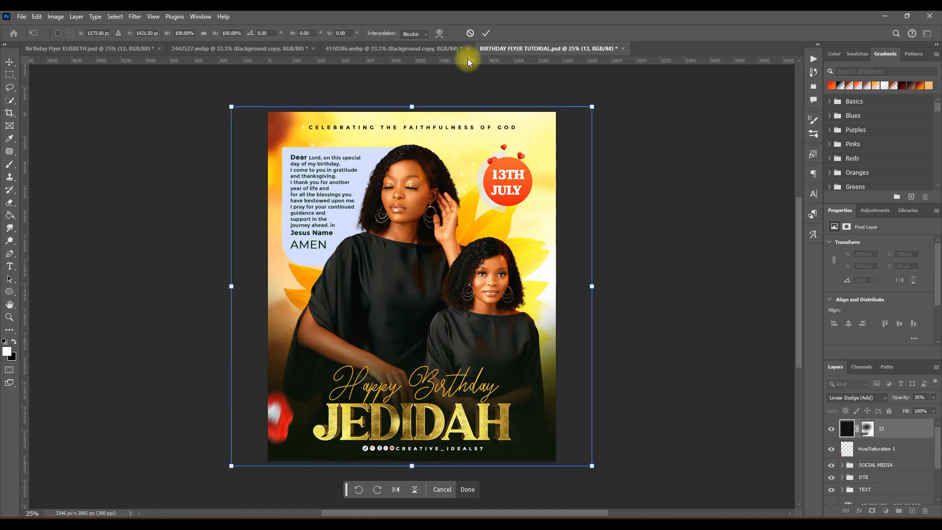
{"action": "left_click", "coordinate": [486, 34]}
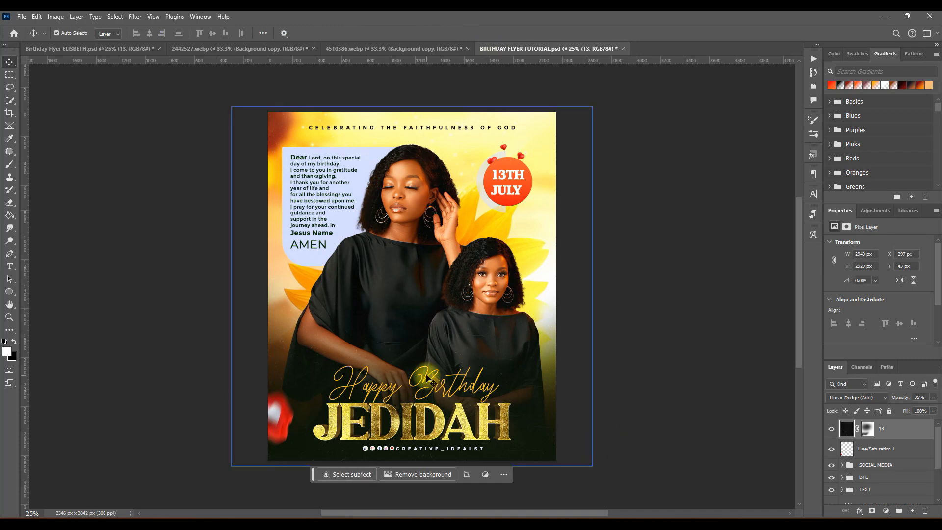
{"action": "key", "text": "ctrl+s"}
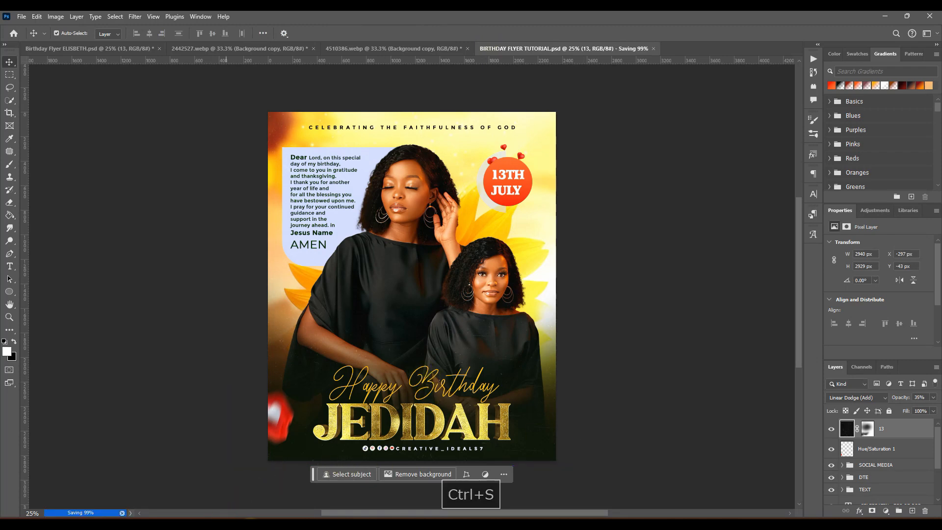
- Switch to Pinterest and search for "overlay"
{"action": "left_click", "coordinate": [226, 516]}
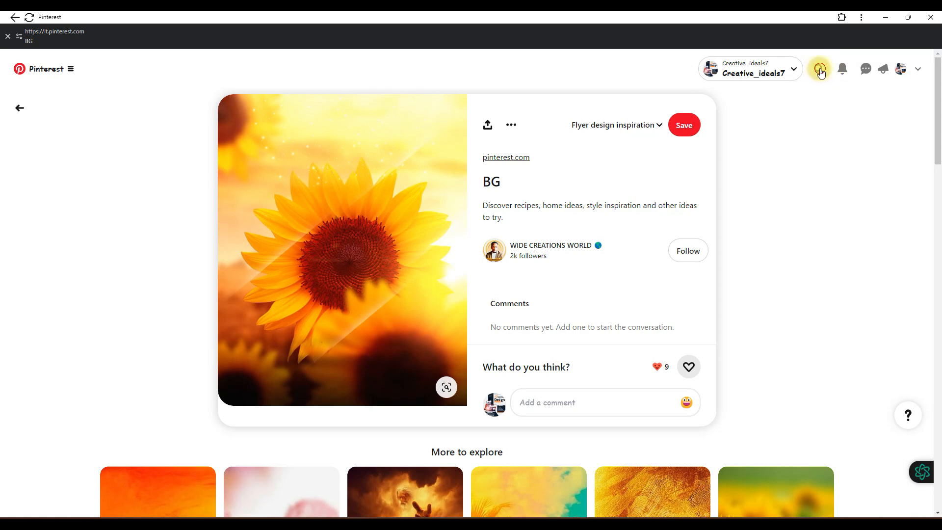
{"action": "left_click", "coordinate": [820, 72]}
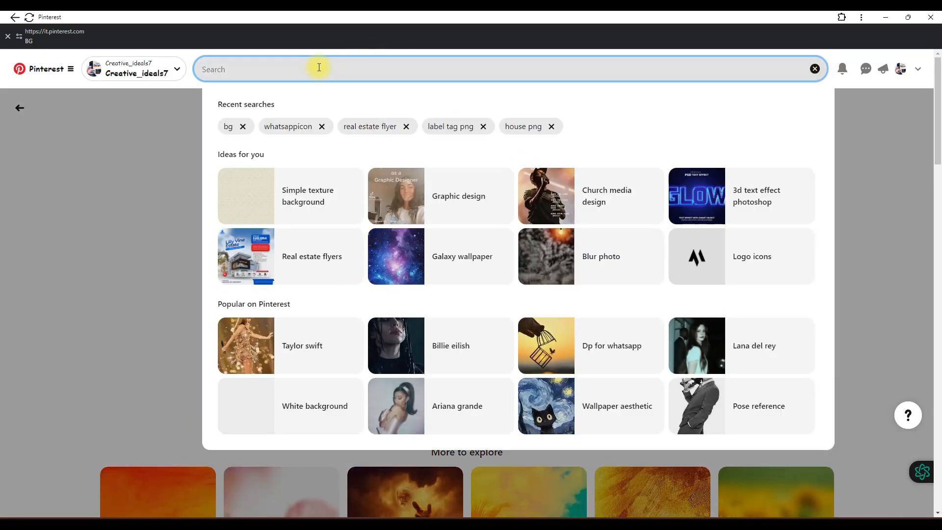
{"action": "type", "text": "o"}
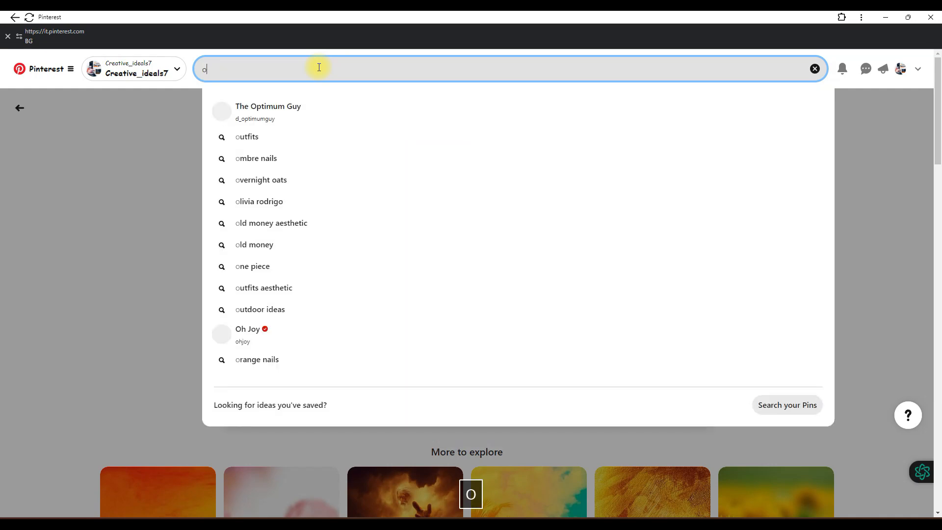
{"action": "type", "text": "ver"}
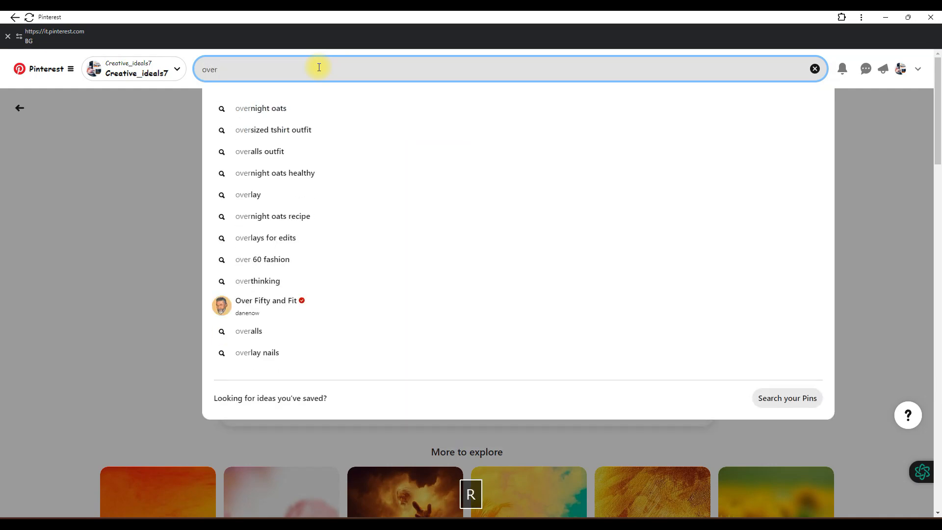
{"action": "type", "text": "lay"}
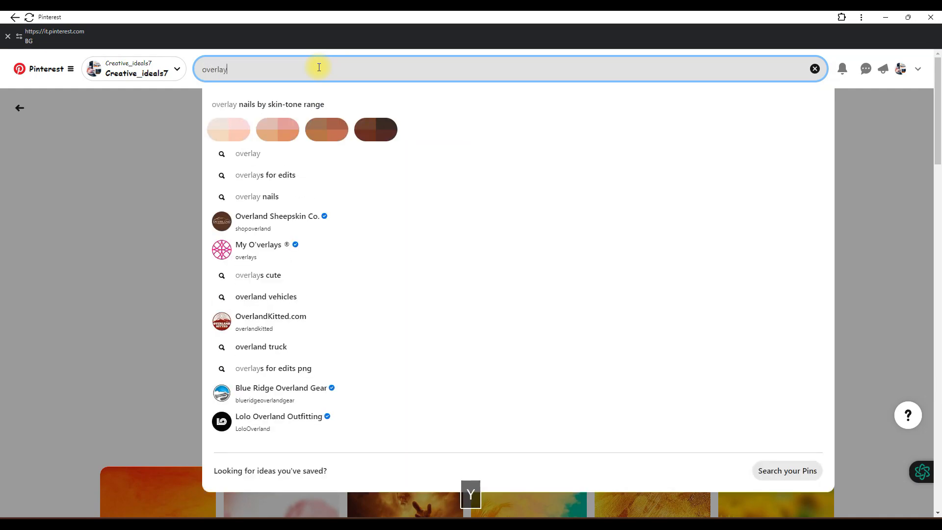
{"action": "key", "text": "Return"}
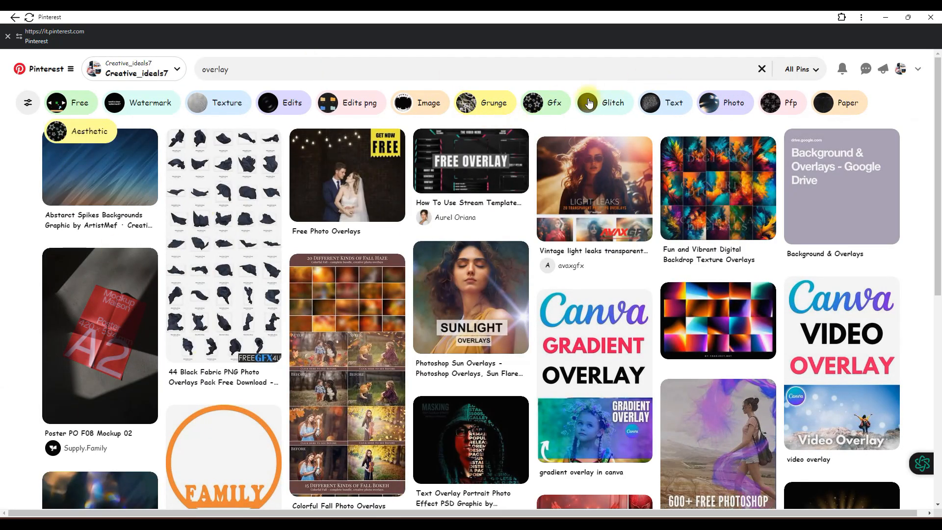
- Refine the Pinterest search to "dust overlay", open a black dust texture pin and look through its related pins
{"action": "left_click", "coordinate": [236, 73]}
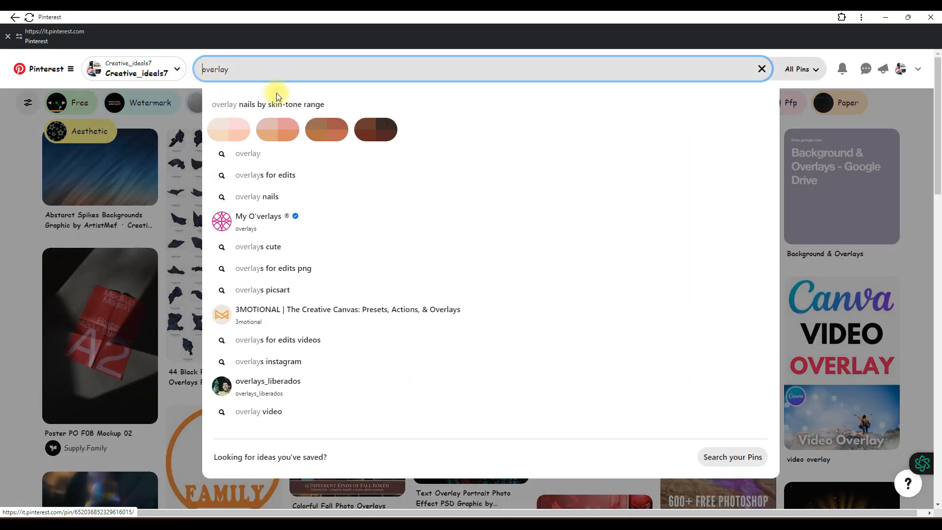
{"action": "type", "text": "dust"}
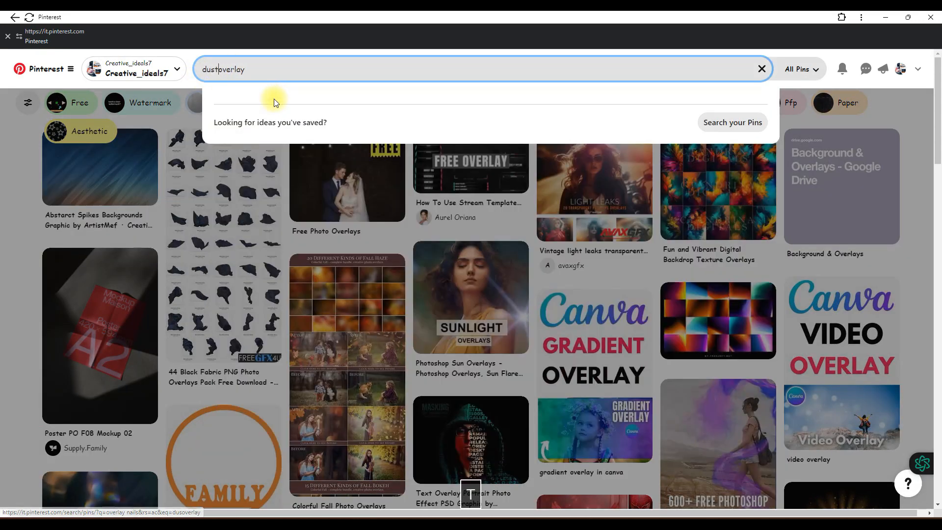
{"action": "key", "text": "Return"}
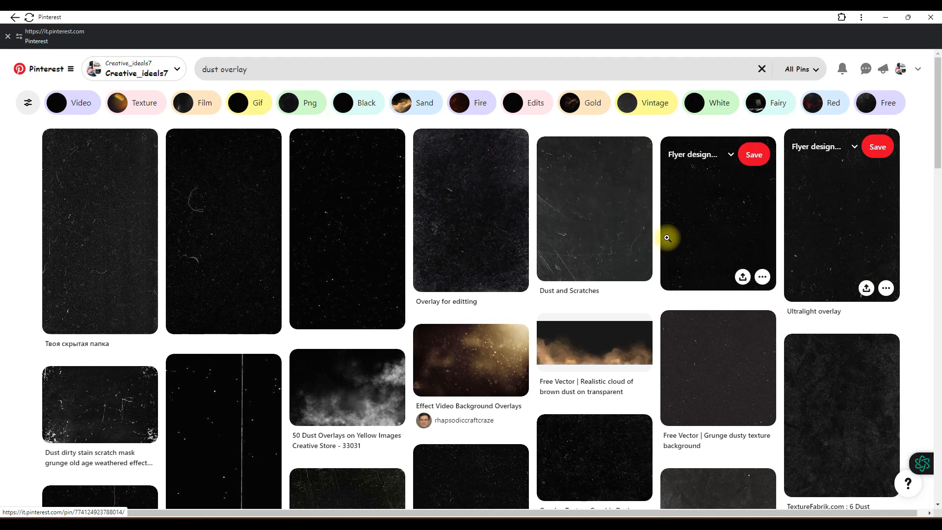
{"action": "left_click", "coordinate": [225, 202]}
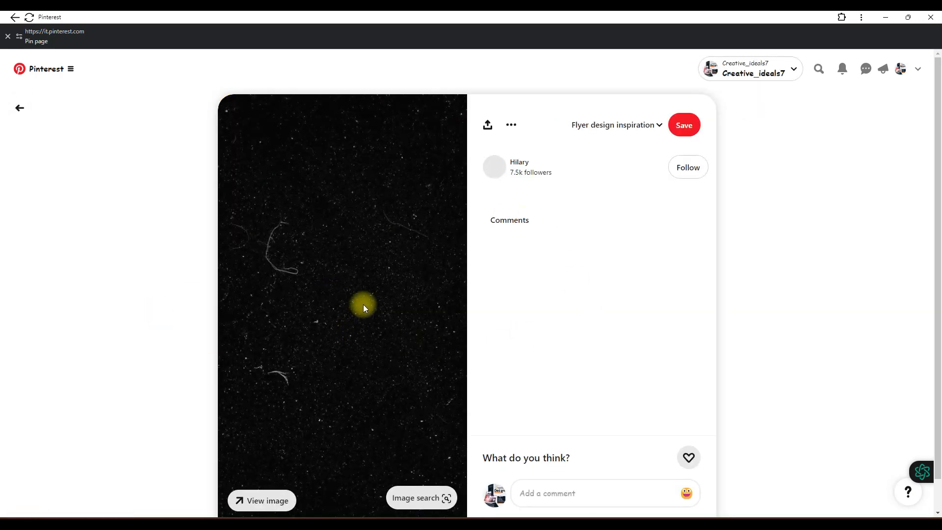
{"action": "scroll", "coordinate": [364, 307], "scroll_direction": "down", "scroll_amount": 5}
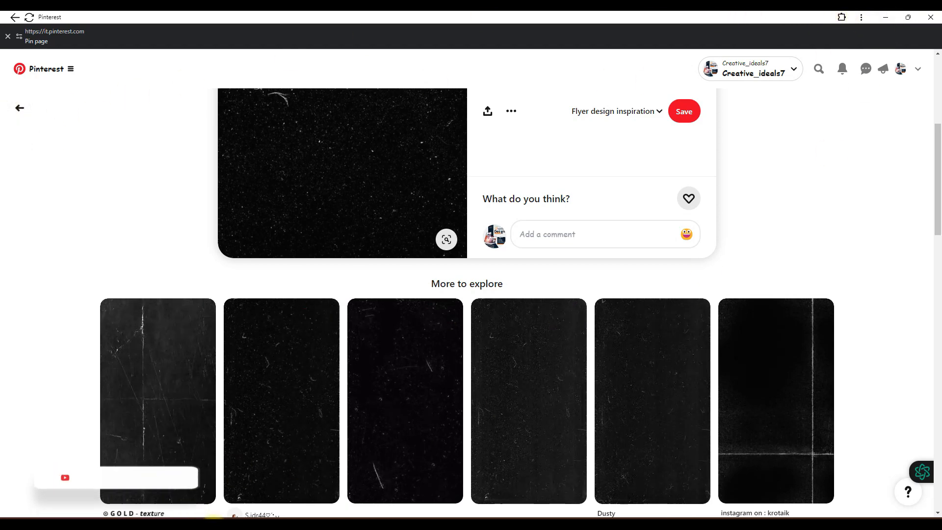
- Return to Photoshop and select the dust overlay layer 13 above Hue/Saturation 1
{"action": "left_click", "coordinate": [886, 18]}
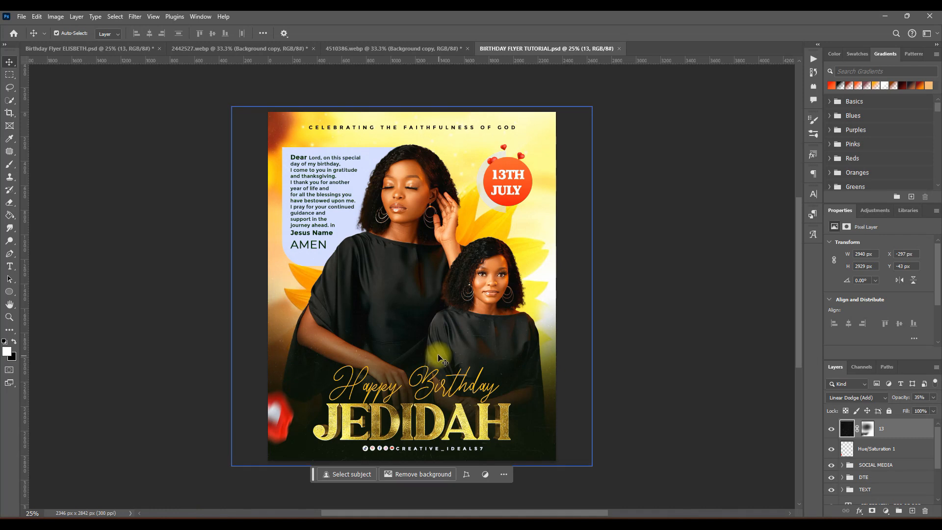
{"action": "left_click", "coordinate": [902, 465]}
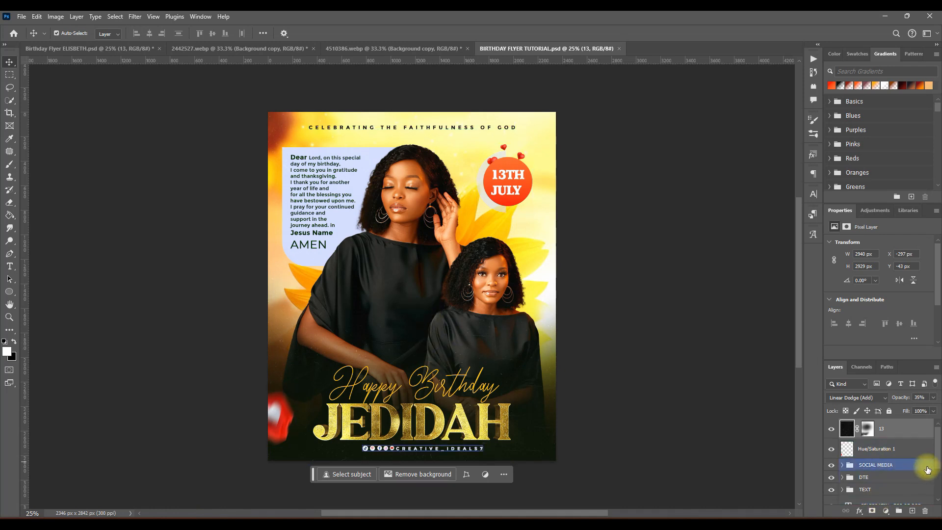
{"action": "left_click", "coordinate": [903, 438]}
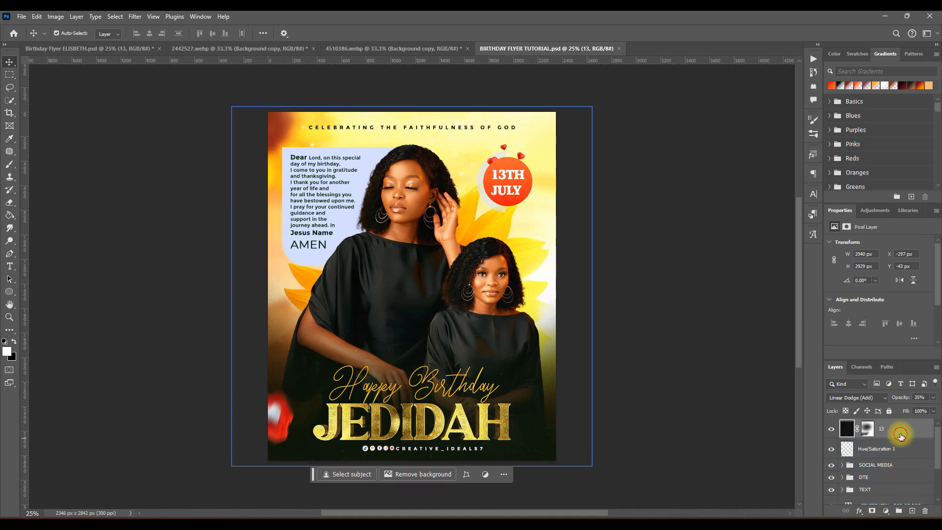
- Preview other blend modes on the dust overlay layer 13, keep Linear Dodge (Add), and save the document
{"action": "mouse_move", "coordinate": [900, 436]}
{"action": "left_mouse_down"}
{"action": "mouse_move", "coordinate": [904, 467]}
{"action": "mouse_move", "coordinate": [903, 430]}
{"action": "left_mouse_up"}
{"action": "left_click", "coordinate": [864, 399]}
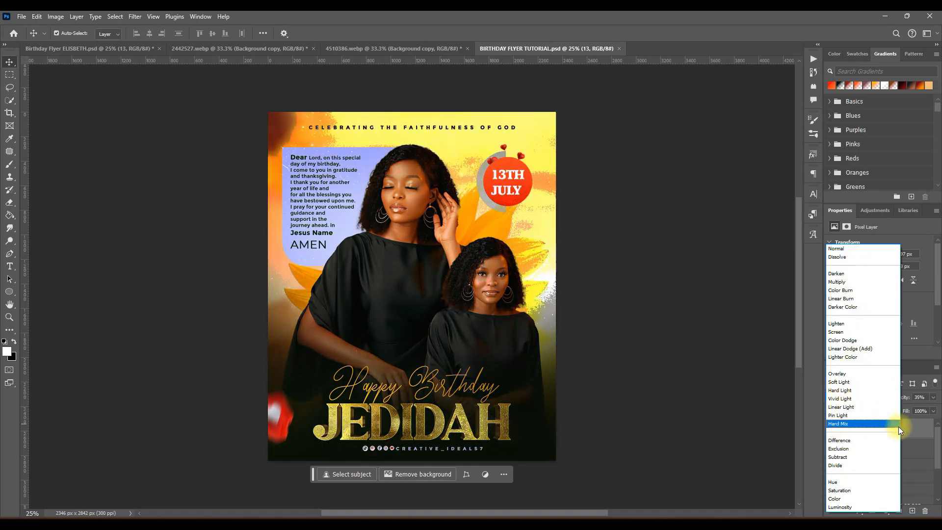
{"action": "left_click", "coordinate": [919, 430]}
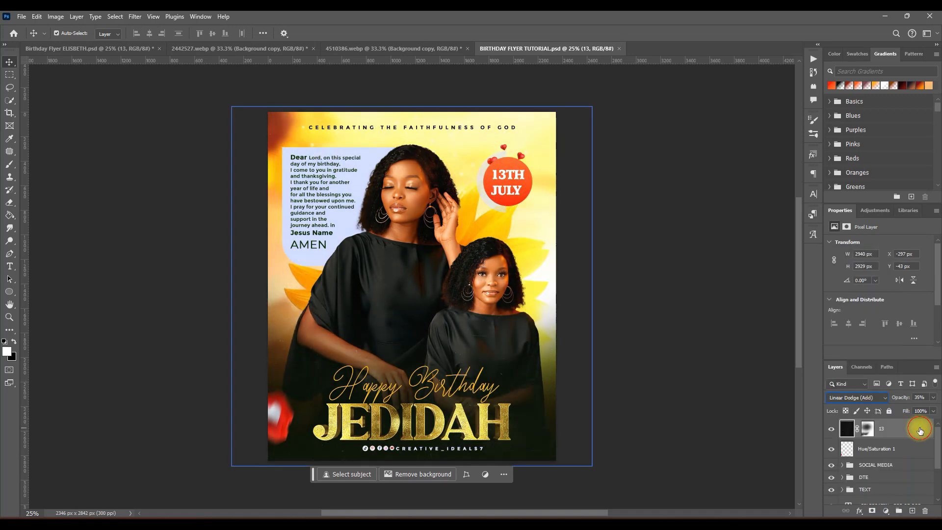
{"action": "left_click", "coordinate": [853, 398]}
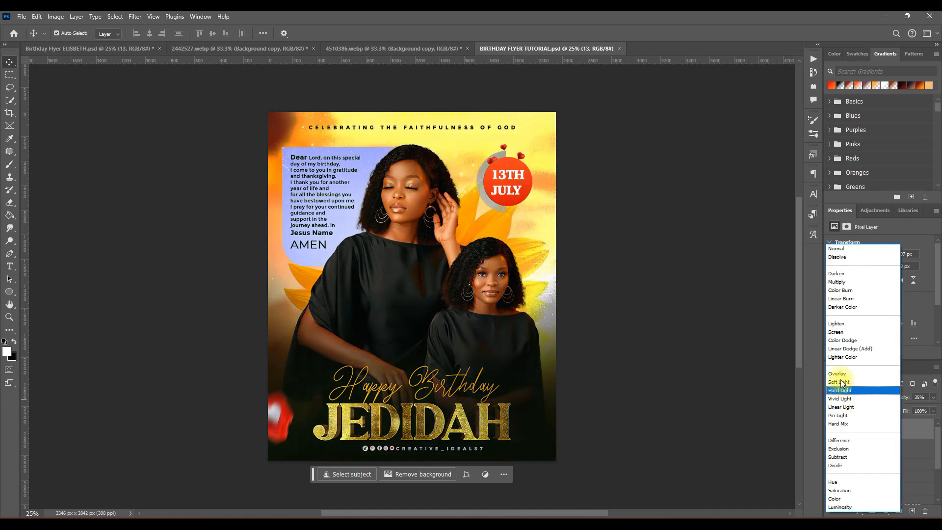
{"action": "left_click", "coordinate": [844, 349]}
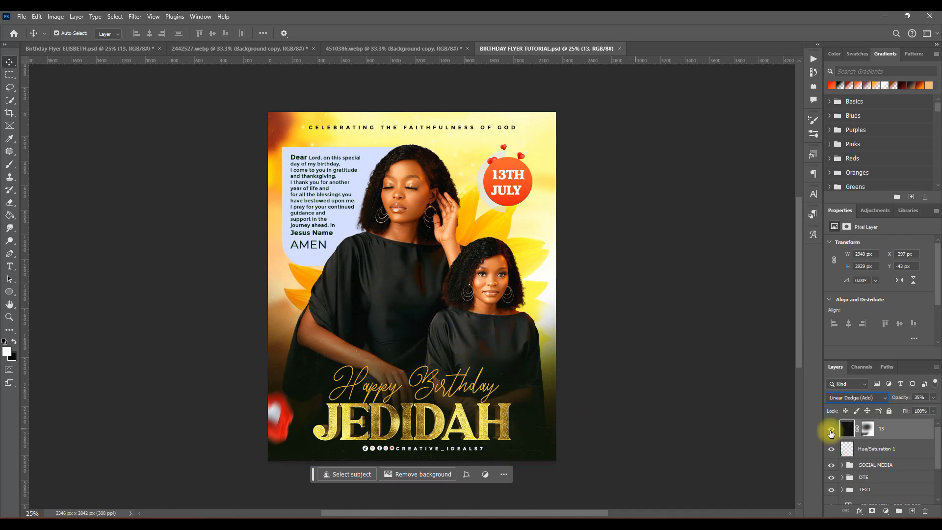
{"action": "key", "text": "ctrl+s"}
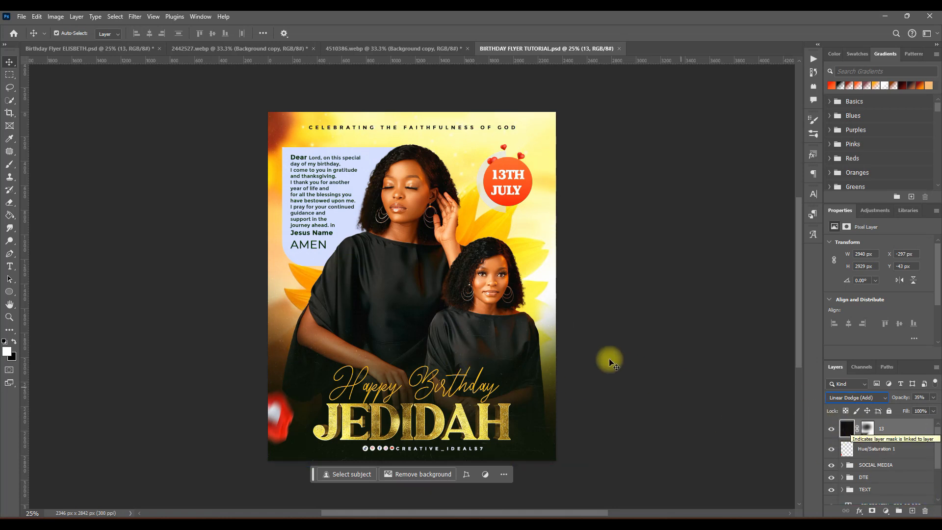
{"action": "left_click", "coordinate": [879, 469]}
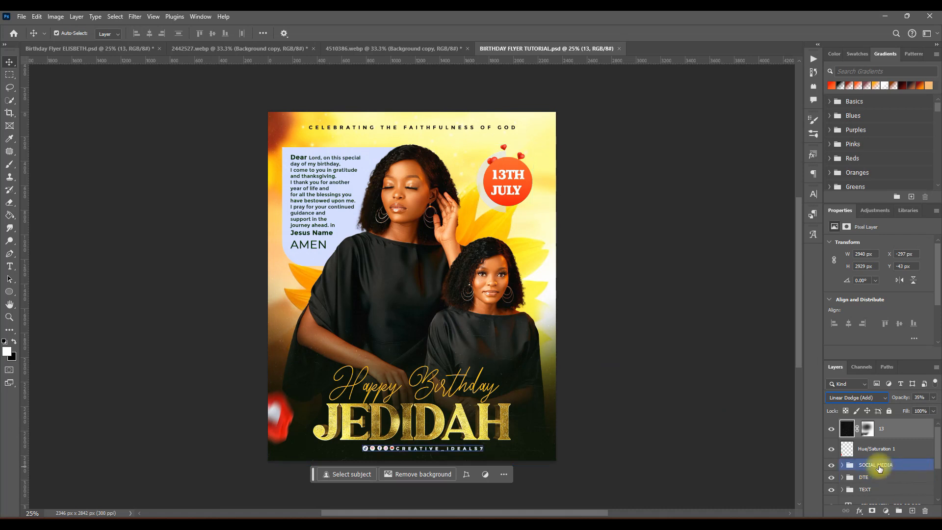
{"action": "left_click", "coordinate": [833, 449]}
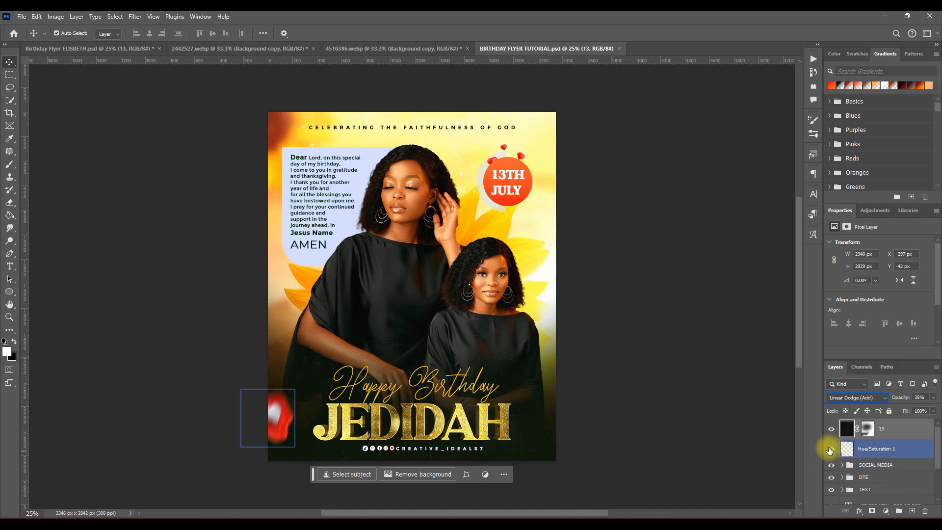
{"action": "left_click", "coordinate": [607, 405]}
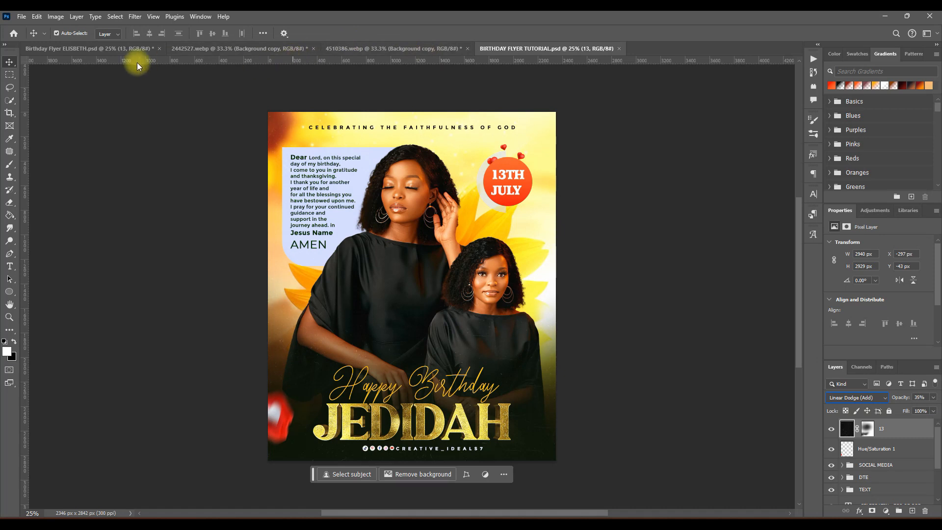
- Switch to Birthday Flyer ELISBETH.psd, hide its dust overlay layer 13 and look through the layers for the light flare
{"action": "left_click", "coordinate": [79, 52]}
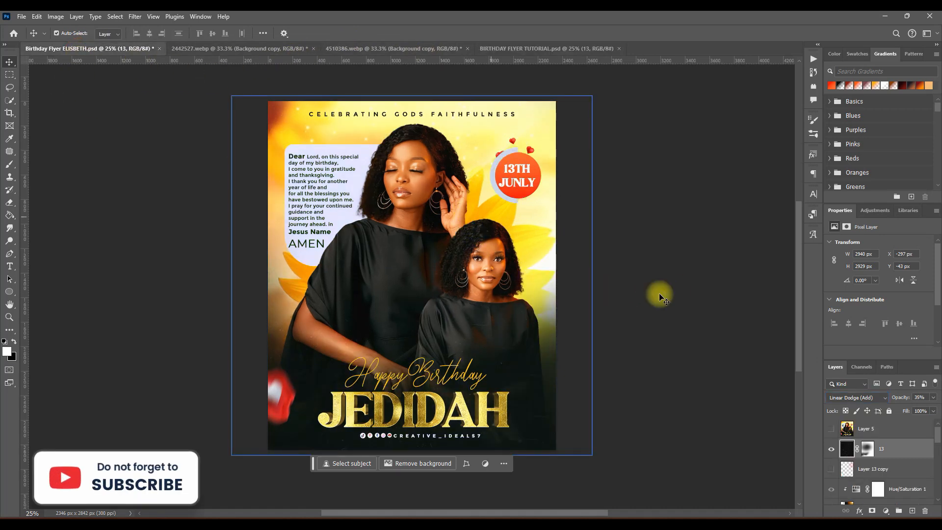
{"action": "left_click", "coordinate": [831, 450]}
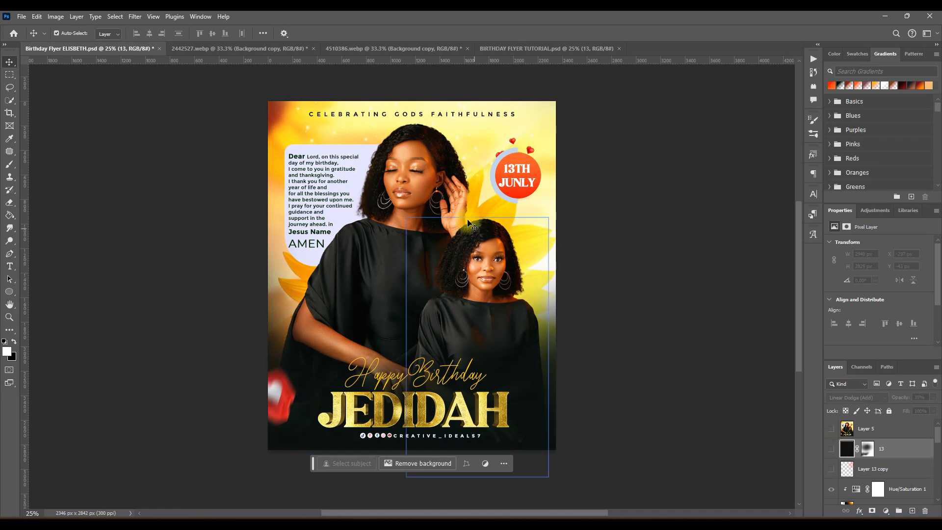
{"action": "left_click", "coordinate": [454, 197]}
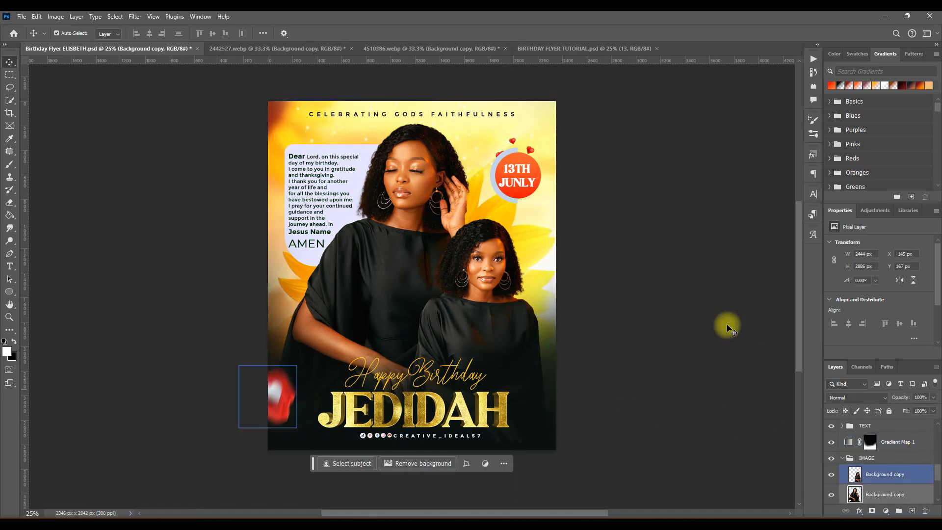
{"action": "left_click", "coordinate": [474, 186]}
{"action": "scroll", "coordinate": [913, 471], "scroll_direction": "up", "scroll_amount": 10}
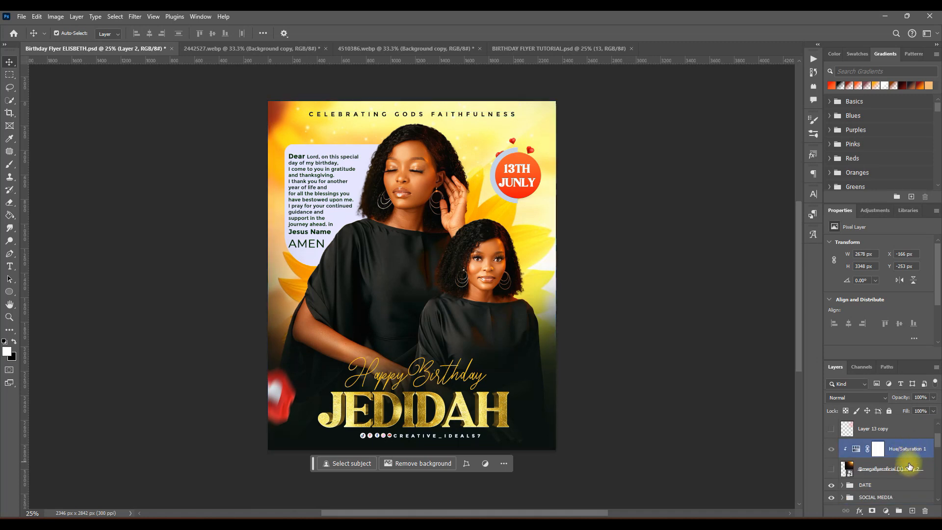
{"action": "left_click", "coordinate": [902, 470]}
{"action": "left_click", "coordinate": [907, 461], "text": "ctrl"}
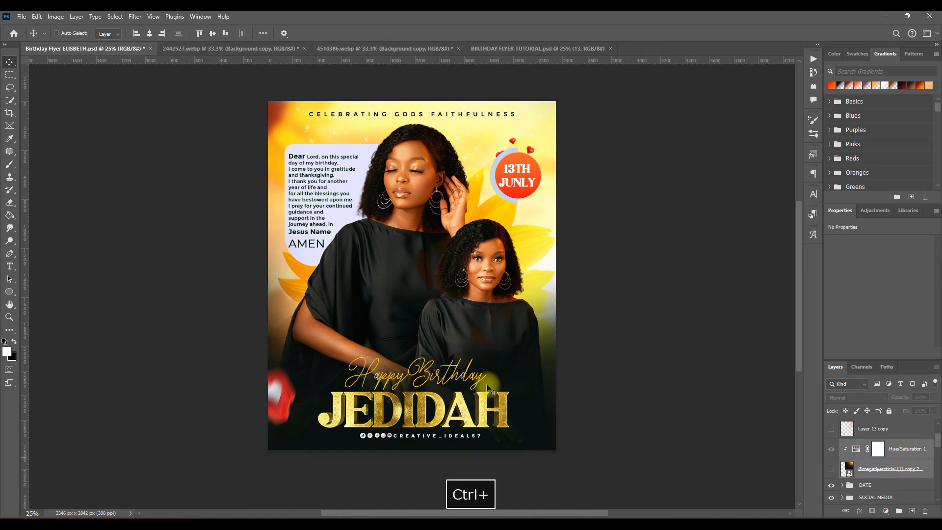
{"action": "left_click_drag", "start_coordinate": [304, 129], "coordinate": [485, 50]}
{"action": "left_click_drag", "start_coordinate": [470, 208], "coordinate": [471, 210]}
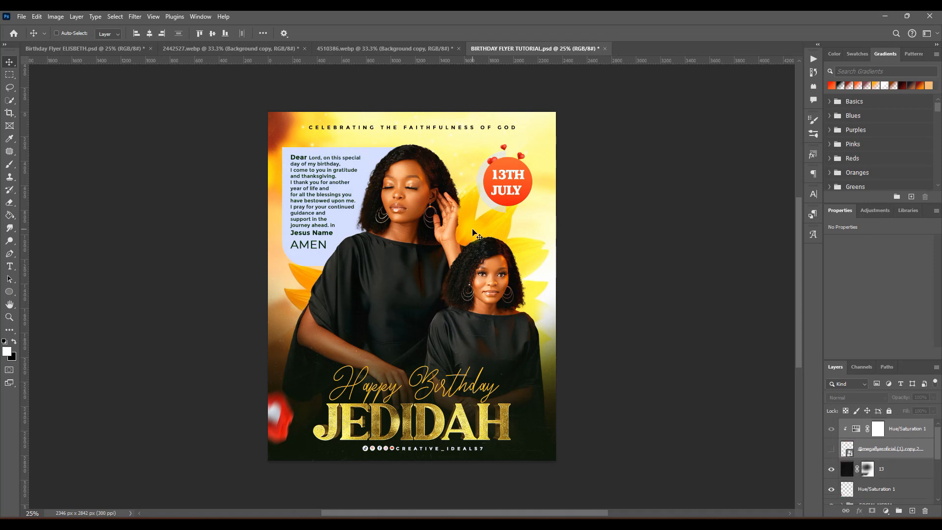
{"action": "left_click", "coordinate": [843, 455]}
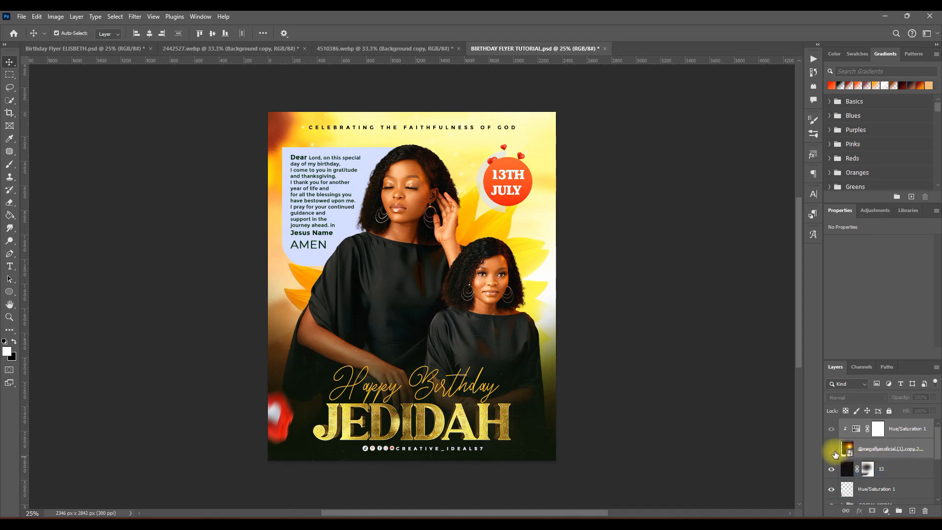
{"action": "left_click", "coordinate": [832, 450]}
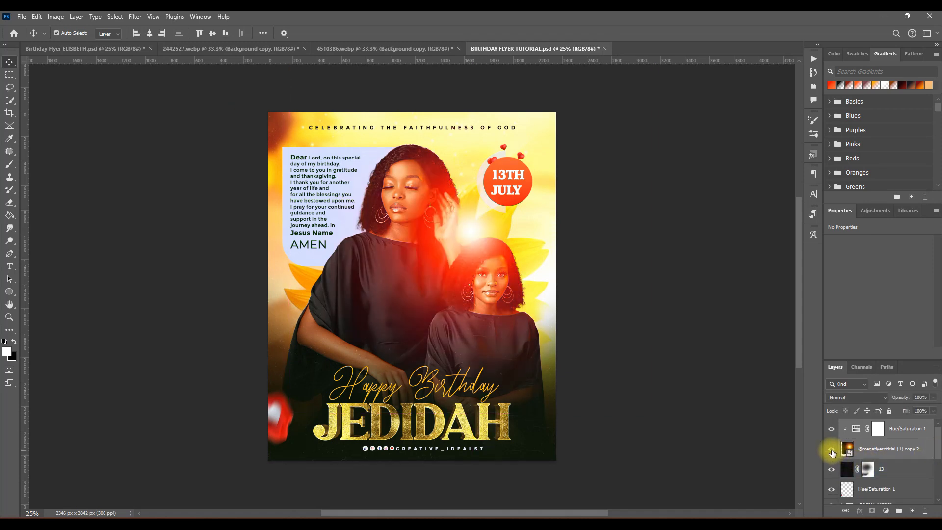
- Move the light flare to X 391 px, Y -783 px and place it with its Hue/Saturation layer between the DTE and TEXT groups
{"action": "left_click", "coordinate": [890, 458]}
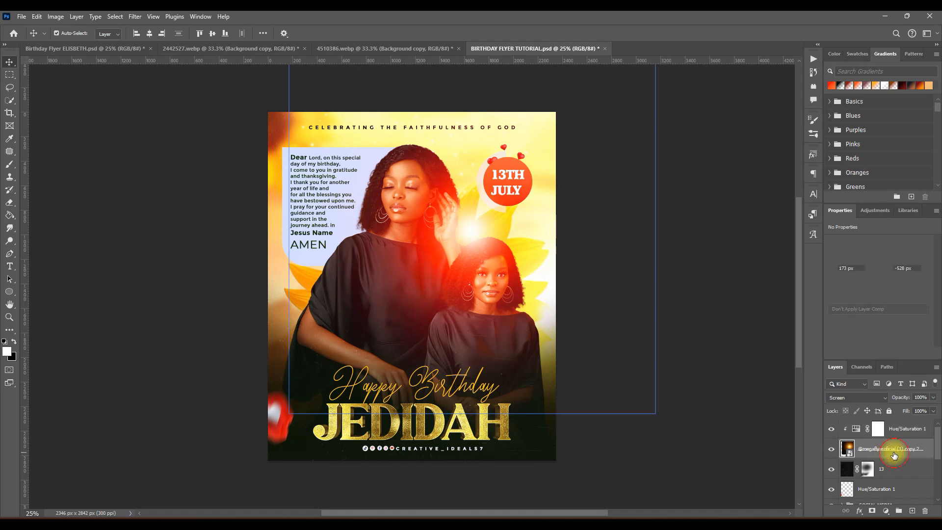
{"action": "left_click_drag", "start_coordinate": [474, 234], "coordinate": [501, 201]}
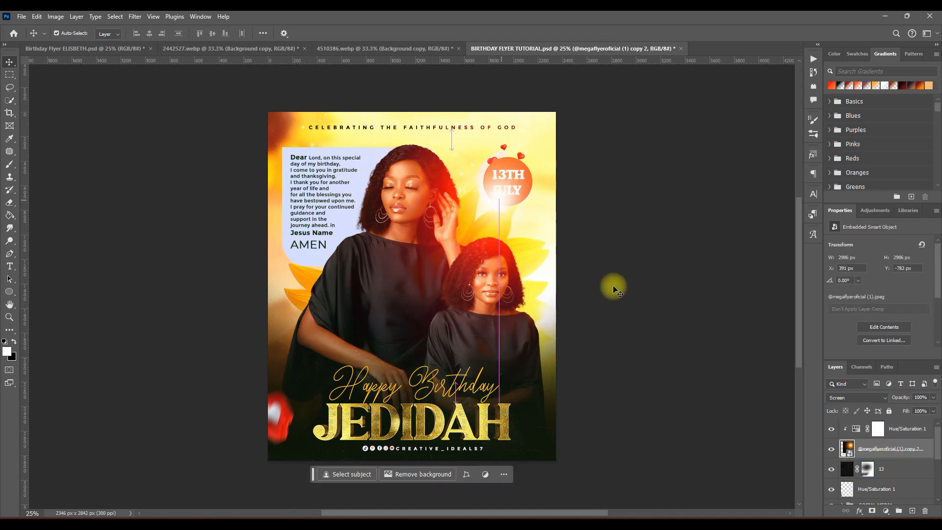
{"action": "left_click_drag", "start_coordinate": [906, 436], "coordinate": [929, 473]}
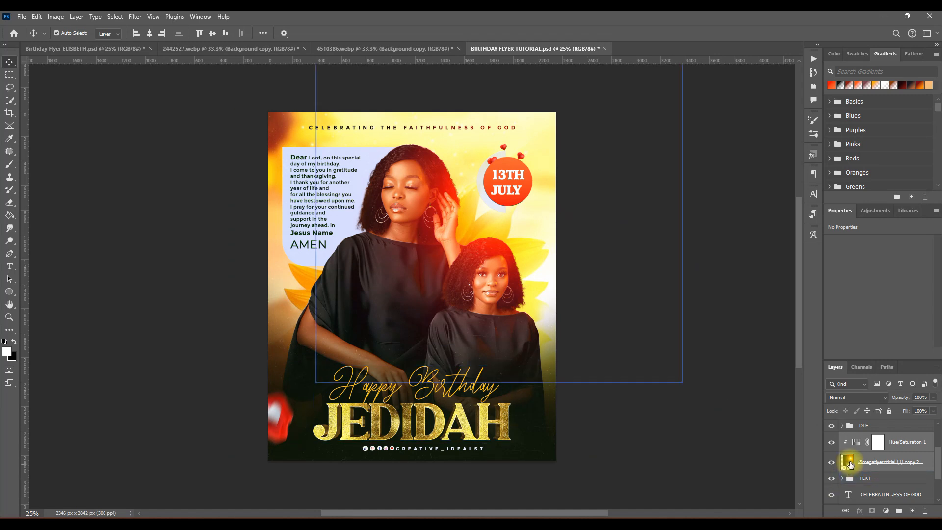
{"action": "scroll", "coordinate": [854, 466], "scroll_direction": "up", "scroll_amount": 1}
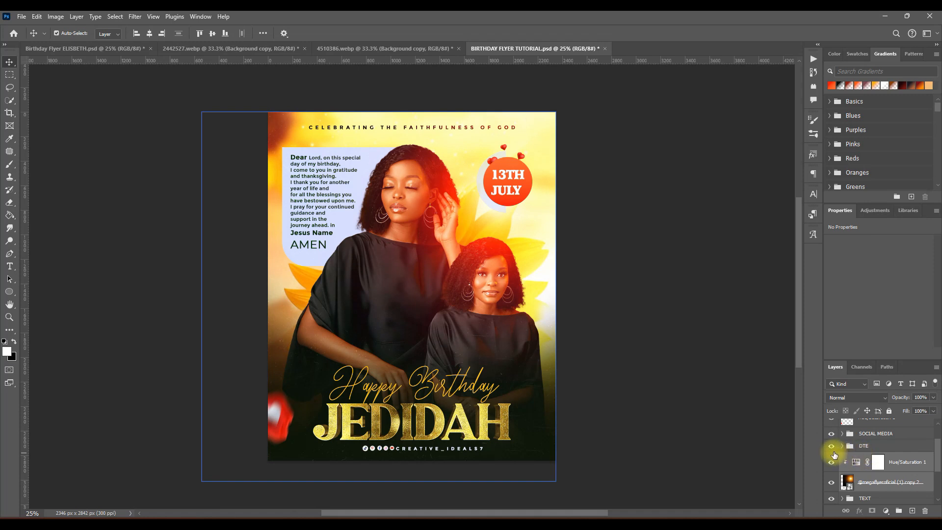
- Hide the DTE group and rename it DATE
{"action": "left_click", "coordinate": [835, 449]}
{"action": "left_click", "coordinate": [831, 450]}
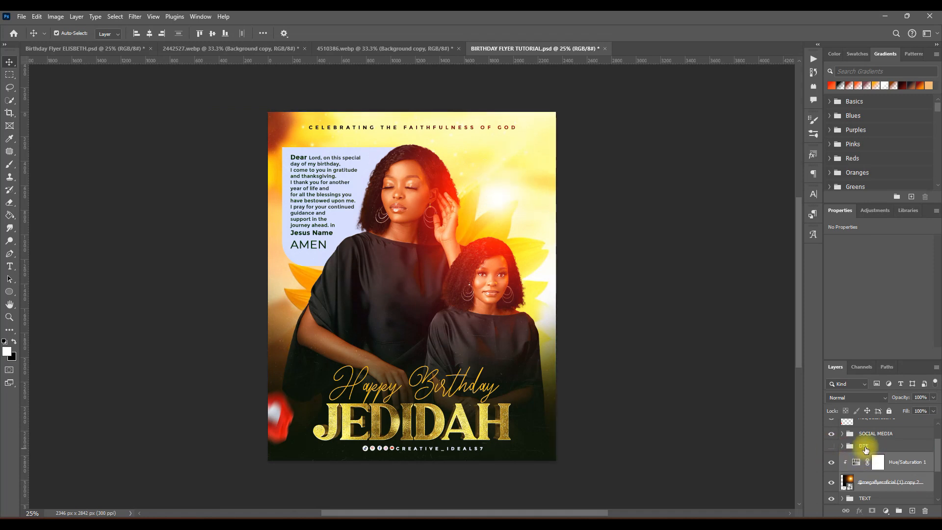
{"action": "double_click", "coordinate": [864, 446]}
{"action": "type", "text": "D"}
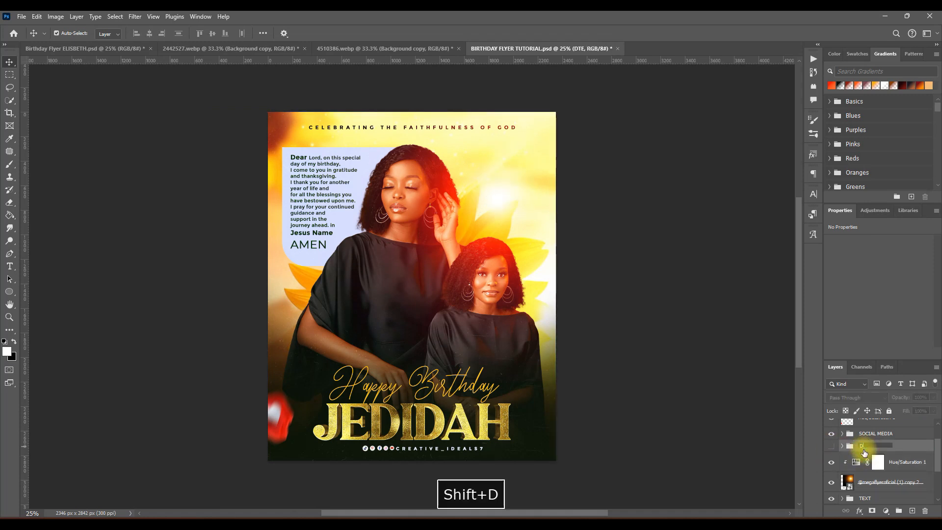
{"action": "type", "text": "AT"}
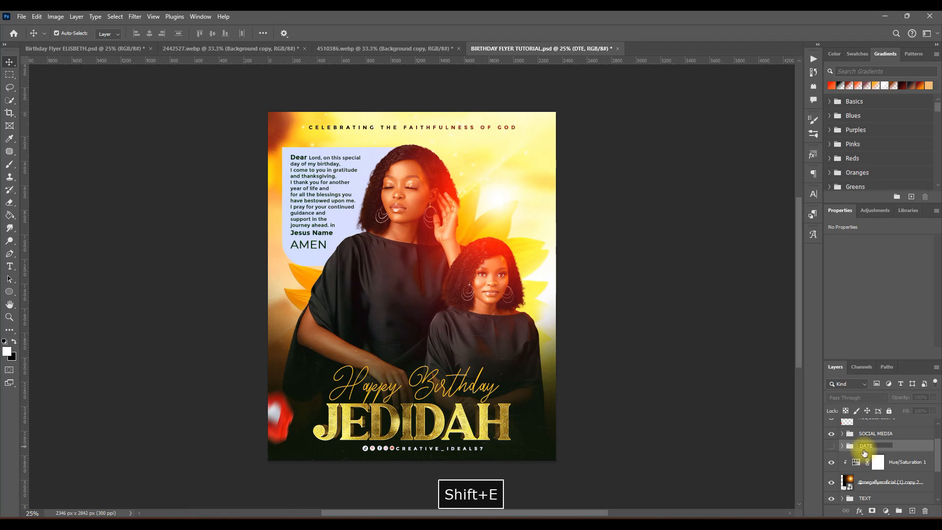
{"action": "type", "text": "E"}
{"action": "key", "text": "Return"}
- Free-transform the light flare layer, moving it toward the flyer's upper-right corner to X 853 px, Y -1142 px
{"action": "left_click", "coordinate": [898, 481]}
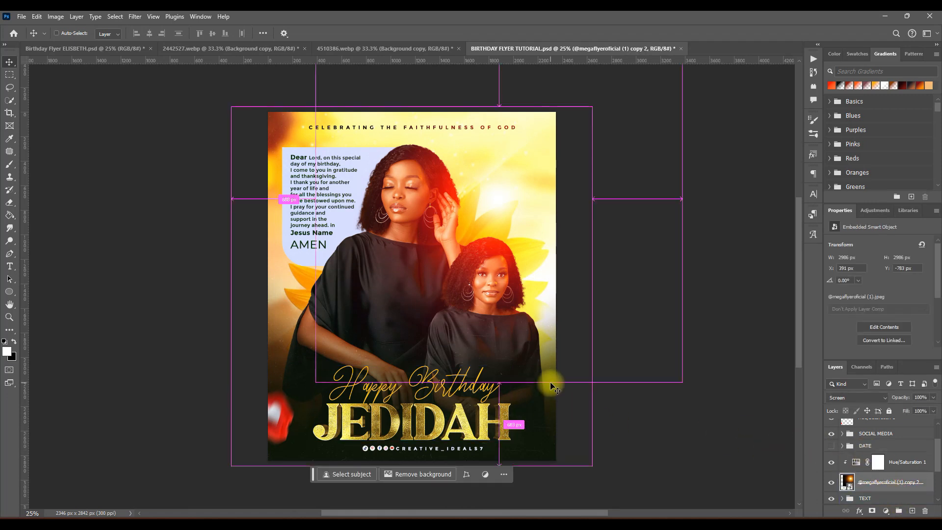
{"action": "key", "text": "ctrl+t"}
{"action": "left_click_drag", "start_coordinate": [515, 246], "coordinate": [540, 232]}
{"action": "left_click", "coordinate": [486, 33]}
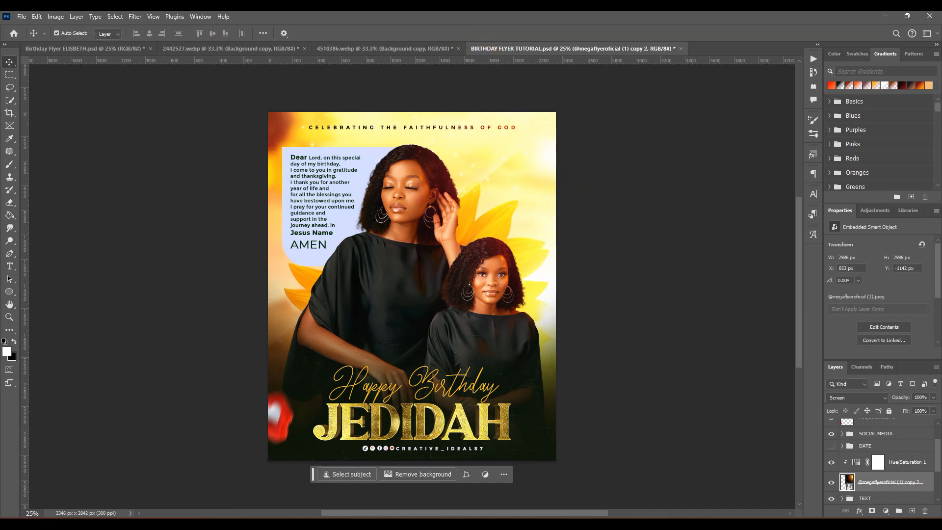
{"action": "left_click", "coordinate": [864, 485]}
{"action": "scroll", "coordinate": [845, 477], "scroll_direction": "up", "scroll_amount": 2}
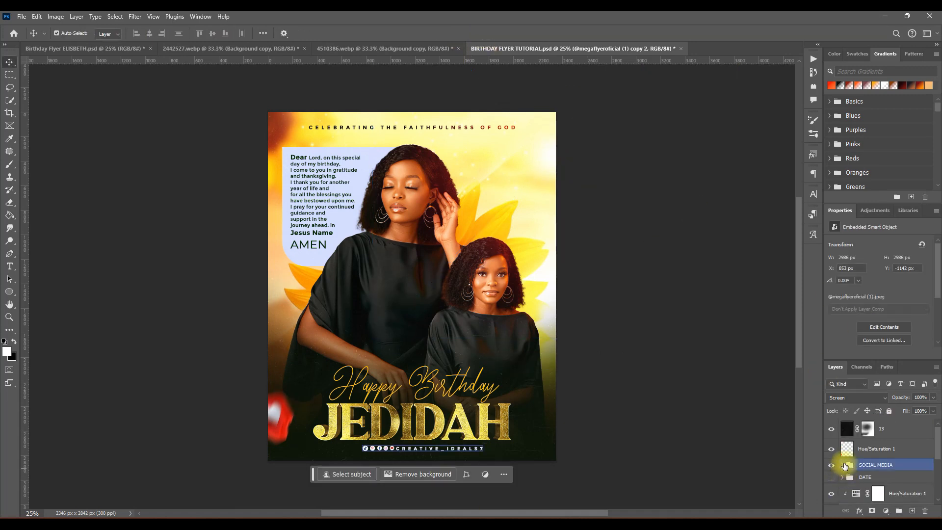
{"action": "left_click", "coordinate": [916, 450]}
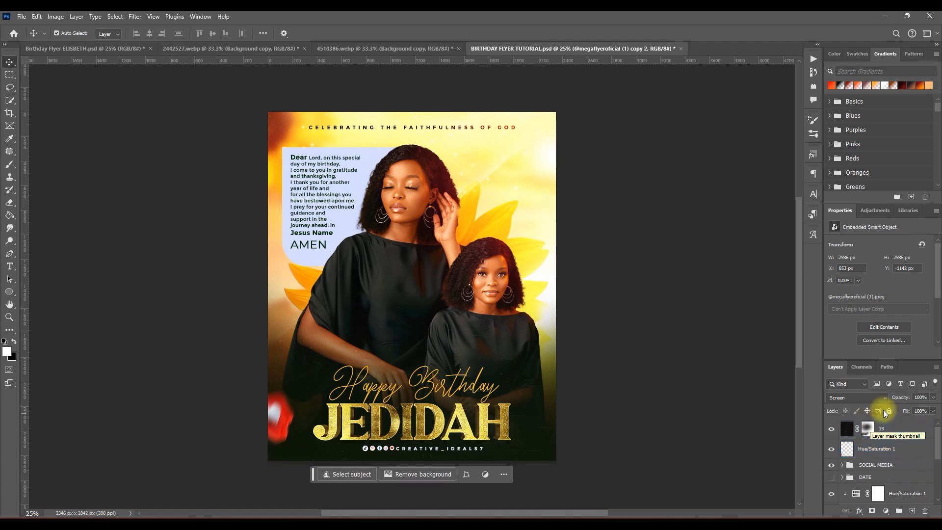
{"action": "left_click", "coordinate": [888, 432]}
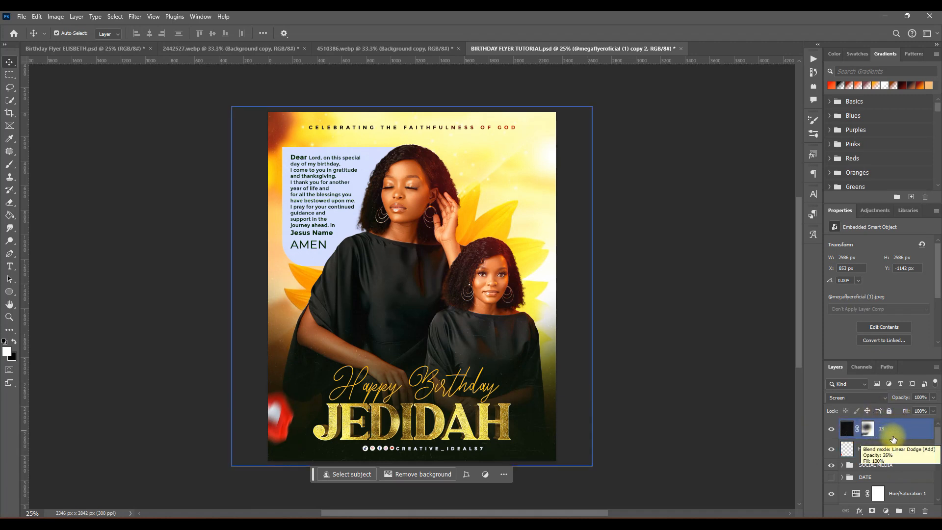
{"action": "left_click", "coordinate": [893, 436], "text": "ctrl"}
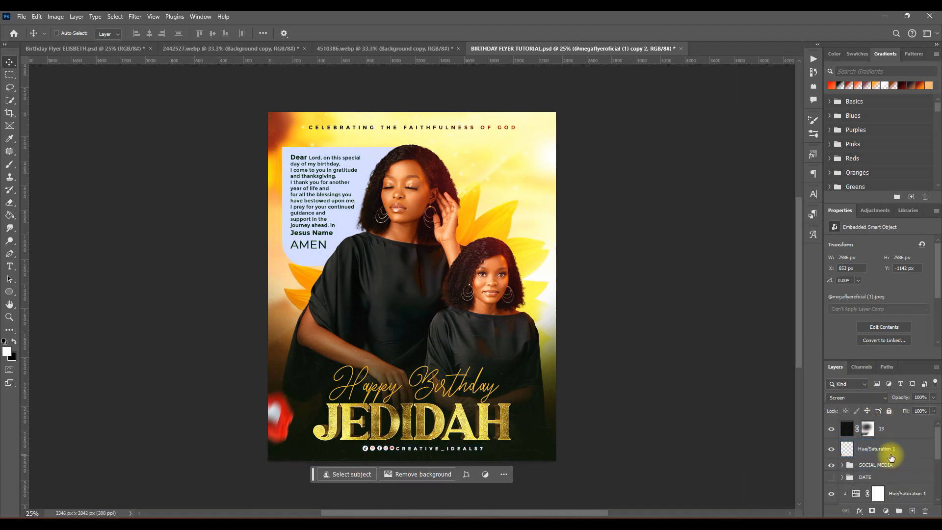
- Save the document, make the DATE group visible again, and save once more
{"action": "key", "text": "ctrl+s"}
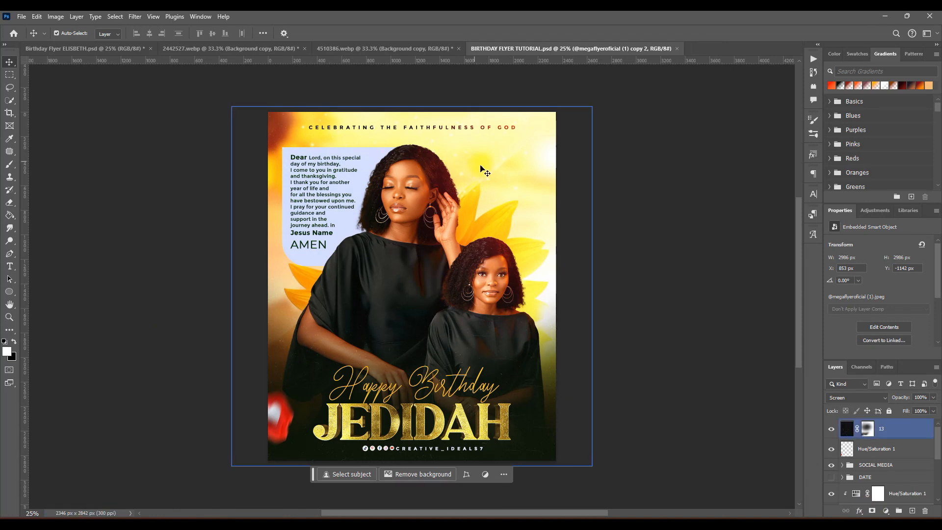
{"action": "left_click", "coordinate": [831, 477]}
{"action": "left_click", "coordinate": [875, 480]}
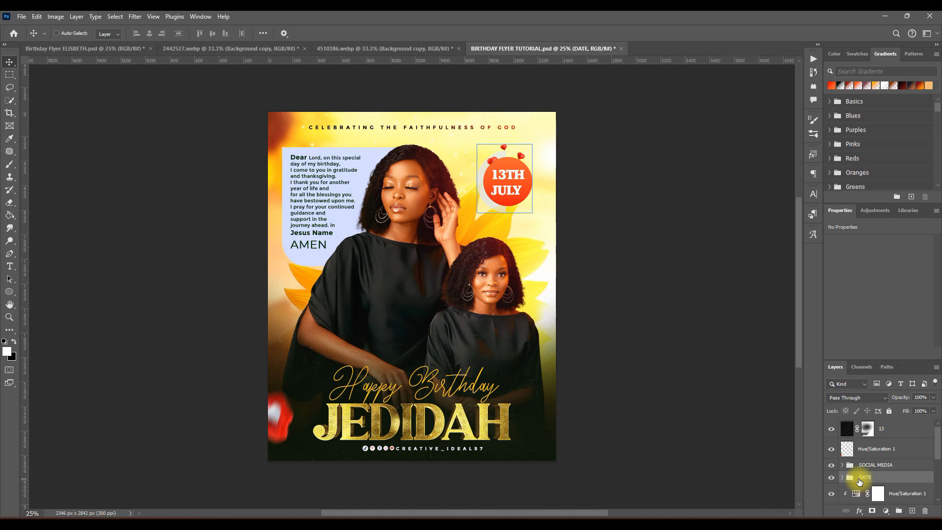
{"action": "key", "text": "ctrl+s"}
- Select the dust overlay layer 13 at the top of the layer stack
{"action": "left_click", "coordinate": [874, 464]}
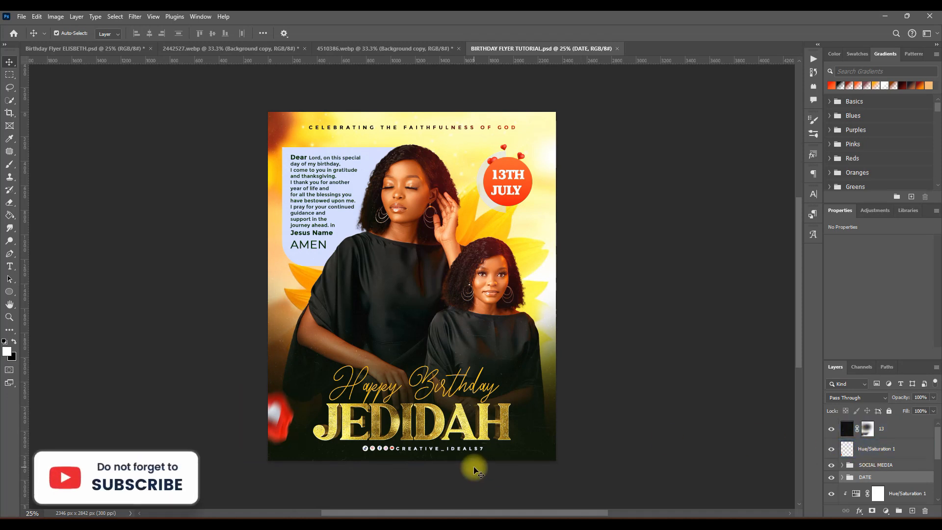
{"action": "left_click", "coordinate": [900, 430]}
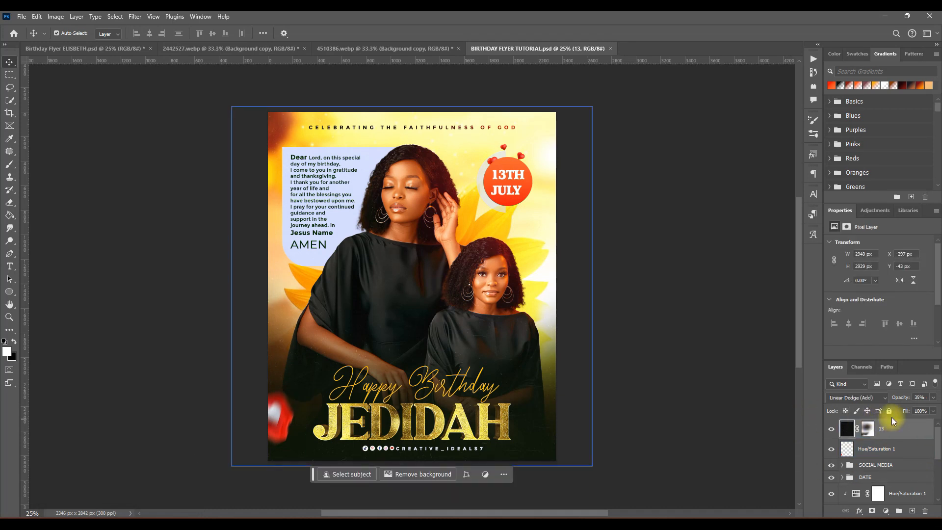
{"action": "left_click", "coordinate": [891, 453]}
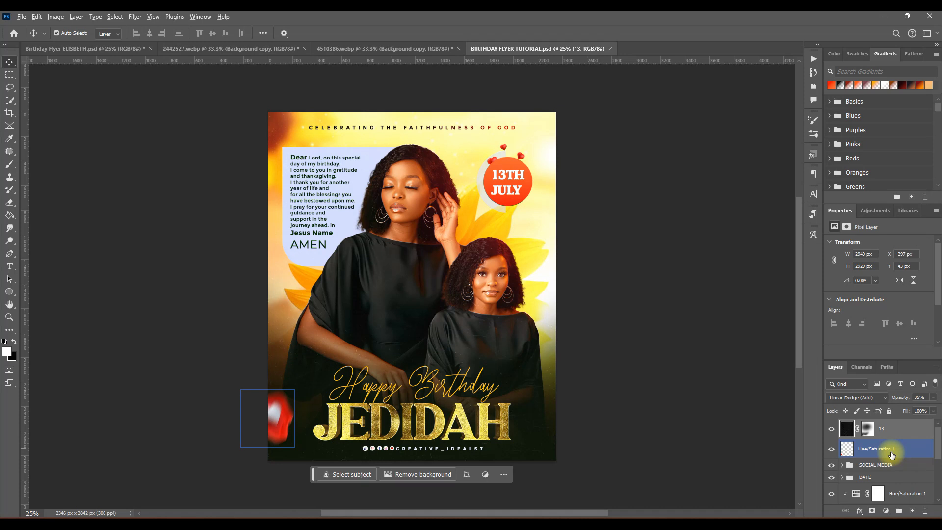
{"action": "left_click", "coordinate": [891, 455], "text": "ctrl"}
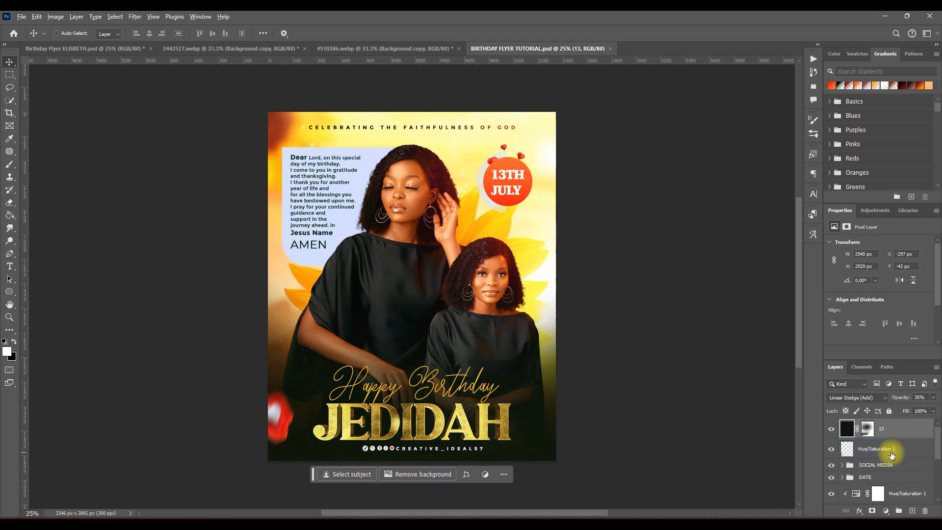
- Stamp all visible artwork into a new merged layer above layer 13 and open it in the Camera Raw Filter
{"action": "key", "text": "ctrl+alt+shift+e"}
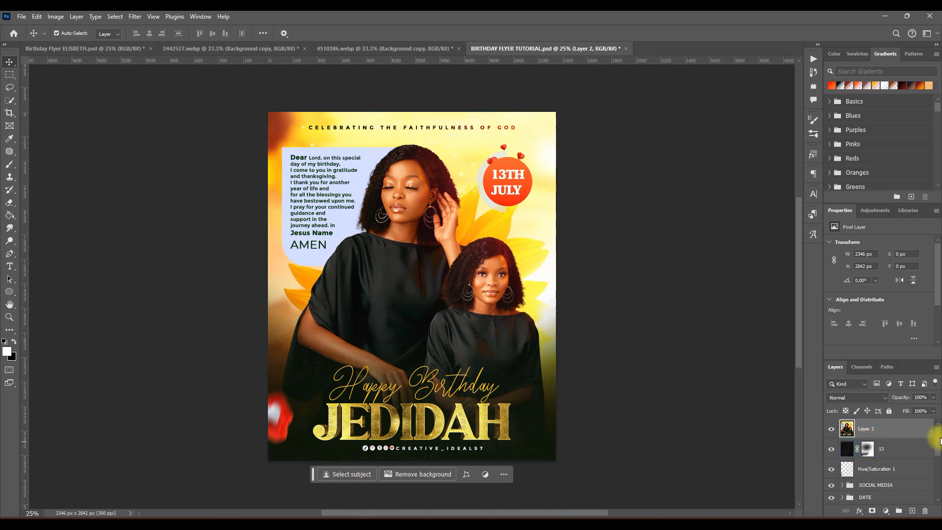
{"action": "left_click", "coordinate": [136, 18]}
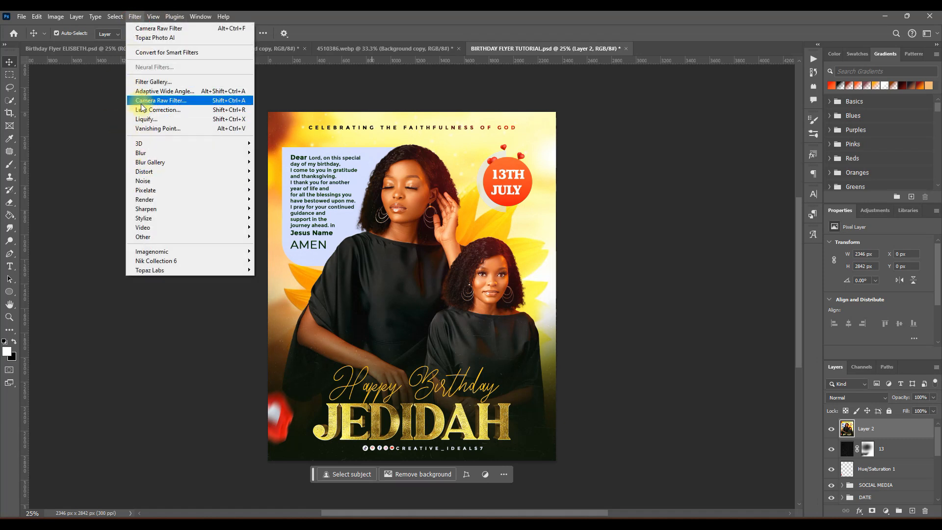
{"action": "left_click", "coordinate": [185, 101]}
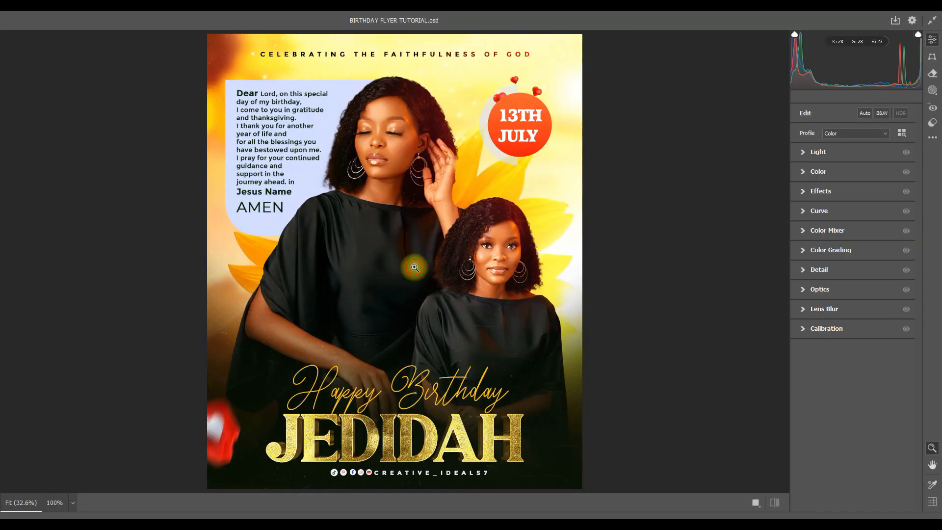
{"action": "left_click_drag", "start_coordinate": [414, 268], "coordinate": [402, 278]}
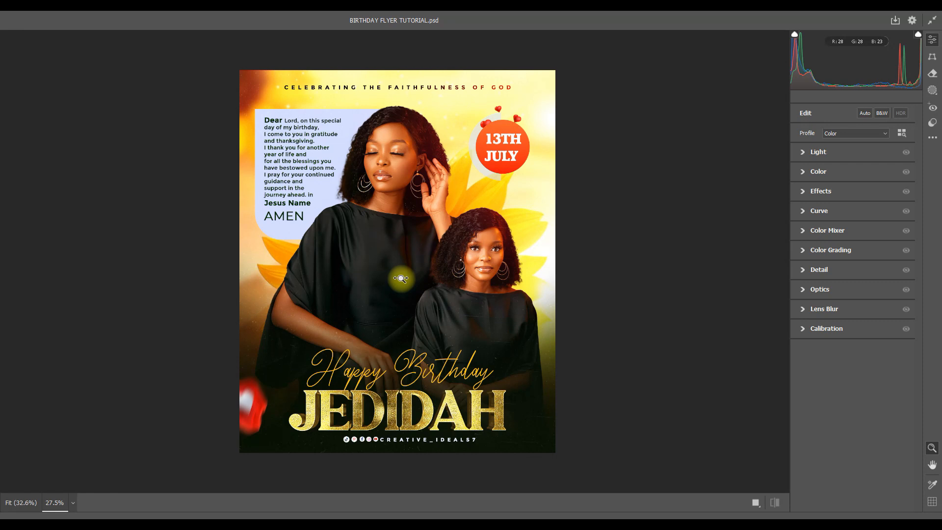
{"action": "left_click_drag", "start_coordinate": [401, 278], "coordinate": [395, 278]}
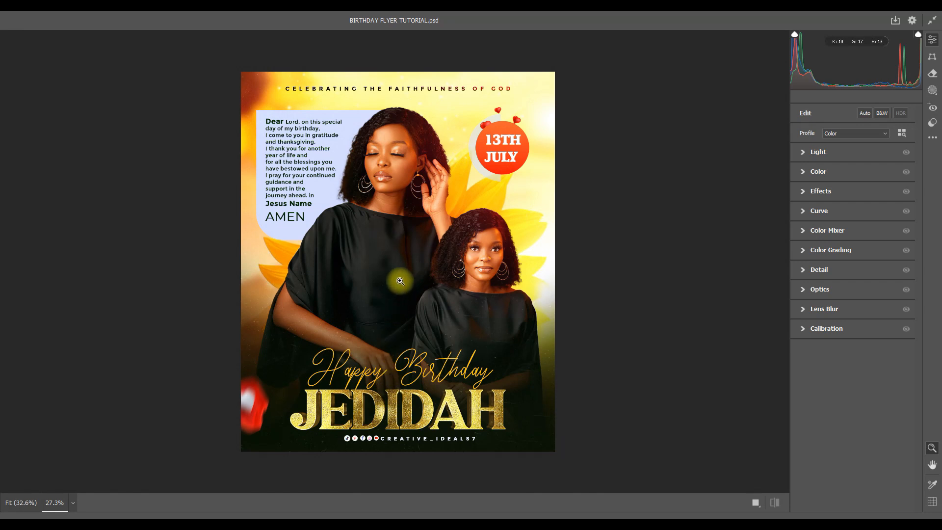
- Raise the merged flyer's Contrast to +10 in the Light adjustments
{"action": "left_click", "coordinate": [806, 154]}
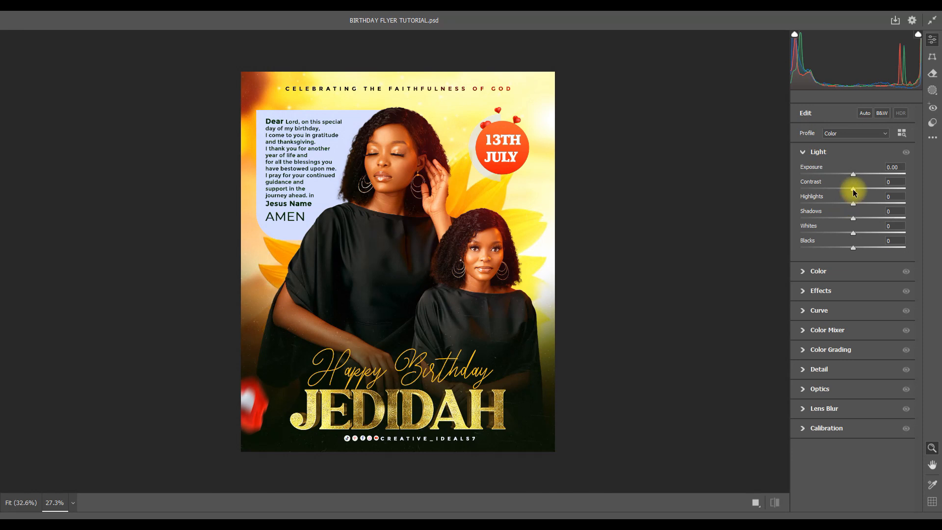
{"action": "left_click_drag", "start_coordinate": [854, 192], "coordinate": [860, 193]}
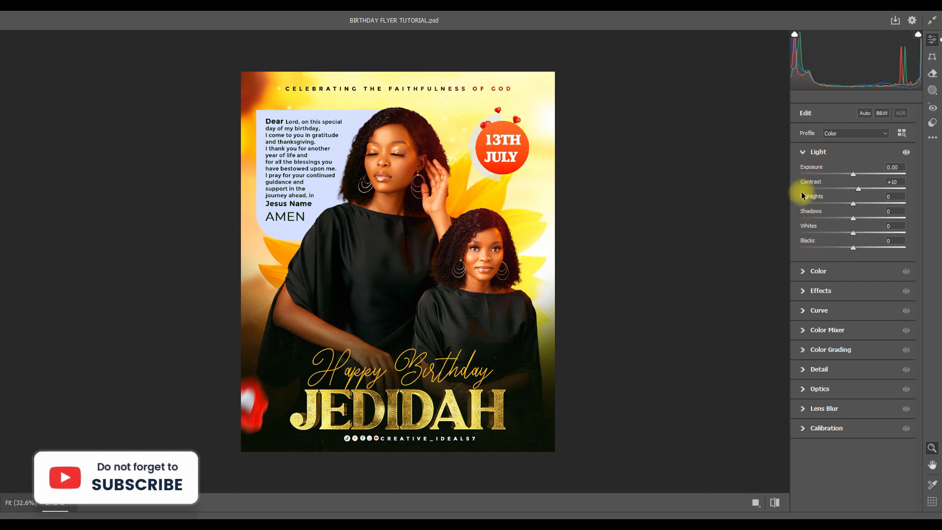
{"action": "left_click", "coordinate": [803, 151]}
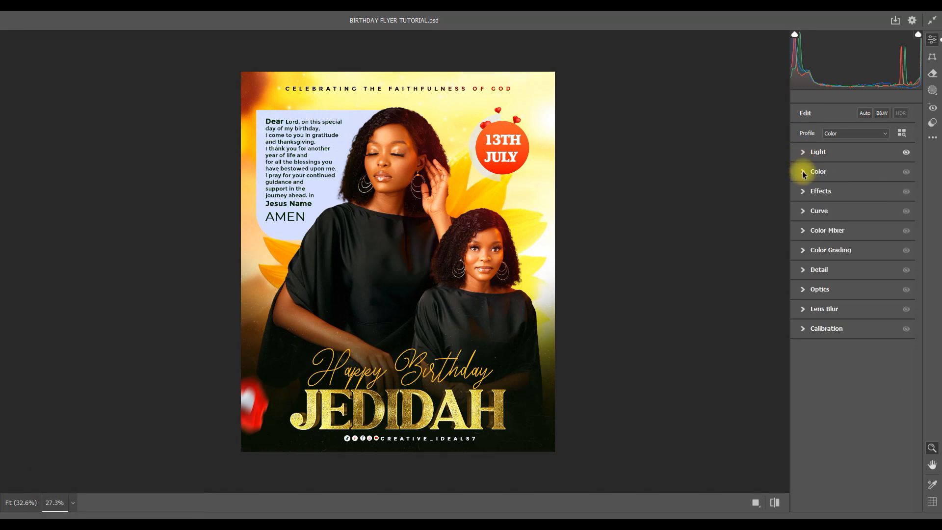
- Adjust the flyer's color with Tint -10, Vibrance +5 and Saturation +3
{"action": "left_click", "coordinate": [802, 172]}
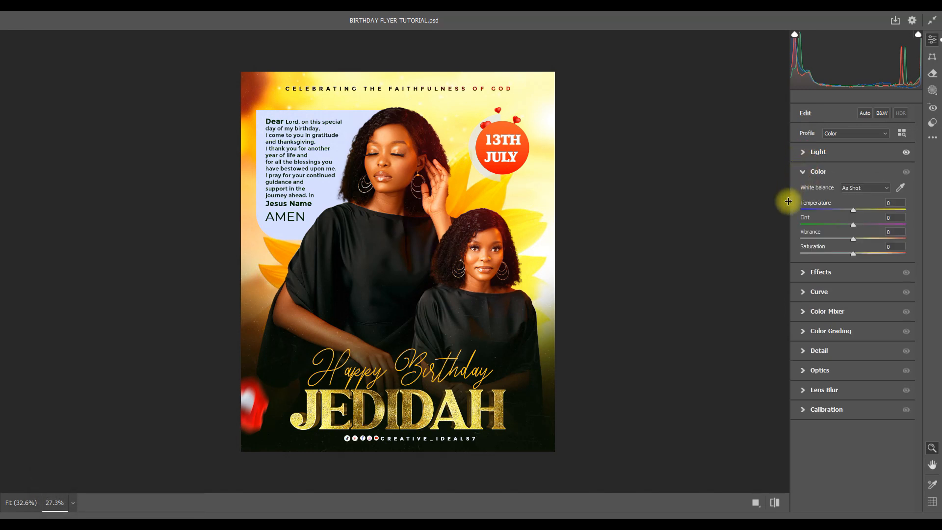
{"action": "left_click", "coordinate": [854, 225]}
{"action": "left_click_drag", "start_coordinate": [854, 229], "coordinate": [848, 225]}
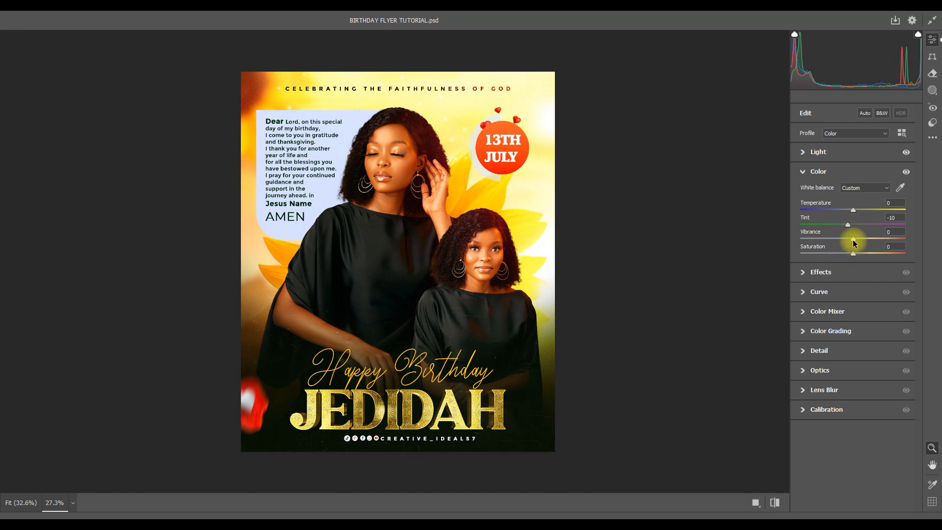
{"action": "left_click_drag", "start_coordinate": [853, 242], "coordinate": [854, 243]}
{"action": "left_click_drag", "start_coordinate": [853, 254], "coordinate": [853, 254]}
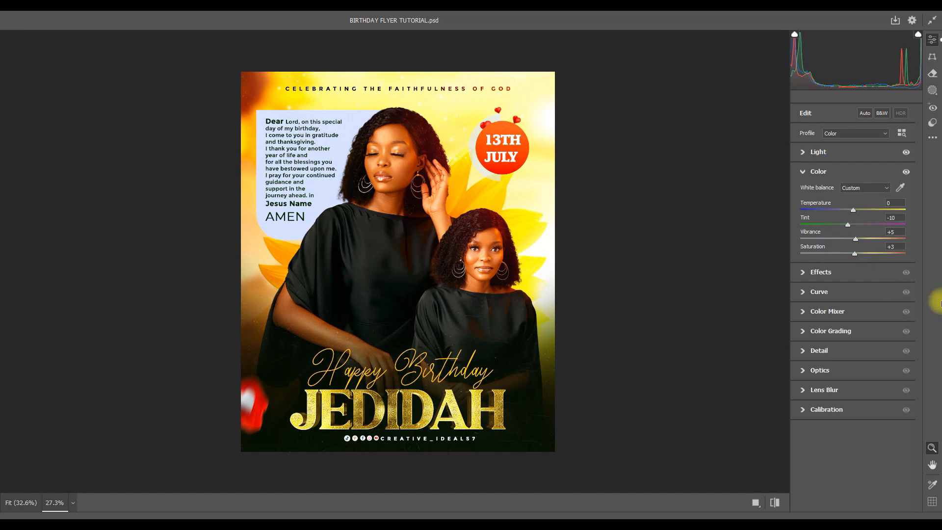
{"action": "left_click", "coordinate": [802, 170]}
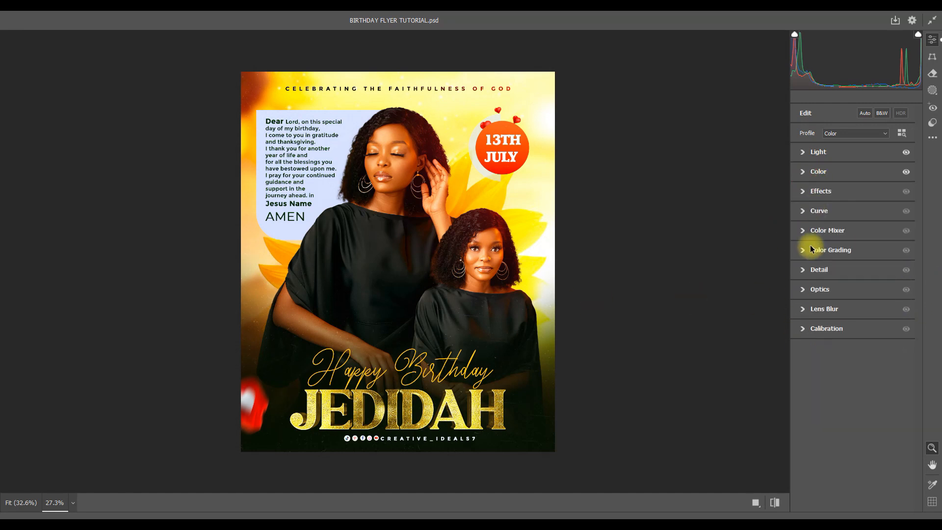
- Set the flyer's Texture to +15 and Clarity to +10 in the Effects adjustments
{"action": "left_click", "coordinate": [800, 191]}
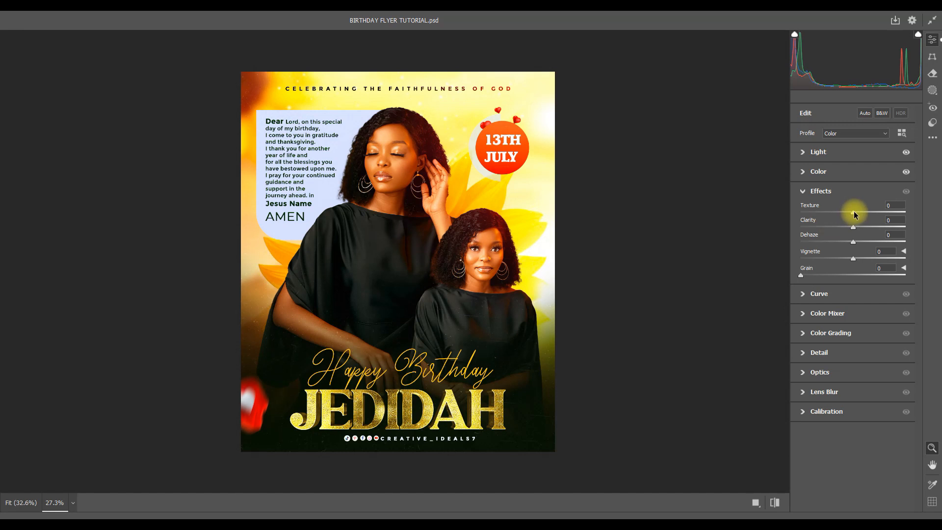
{"action": "left_click_drag", "start_coordinate": [854, 213], "coordinate": [859, 213]}
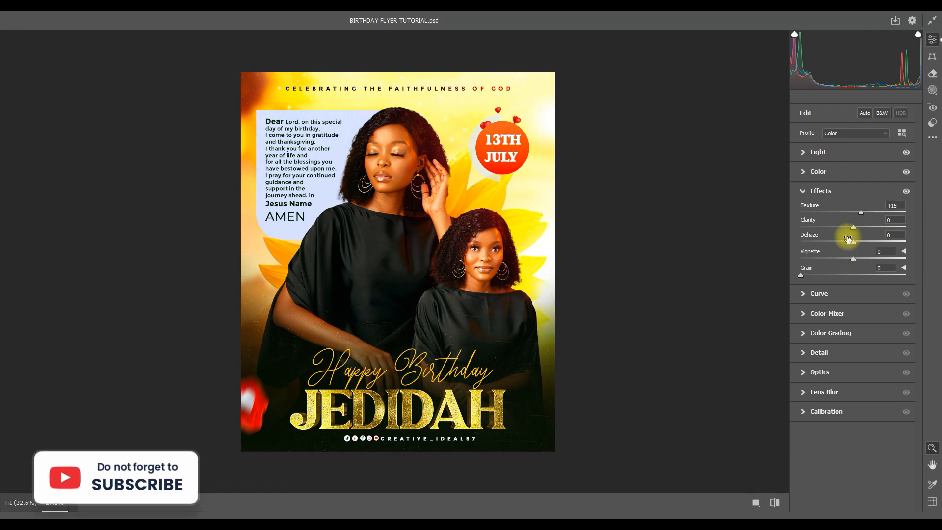
{"action": "left_click_drag", "start_coordinate": [852, 230], "coordinate": [858, 232]}
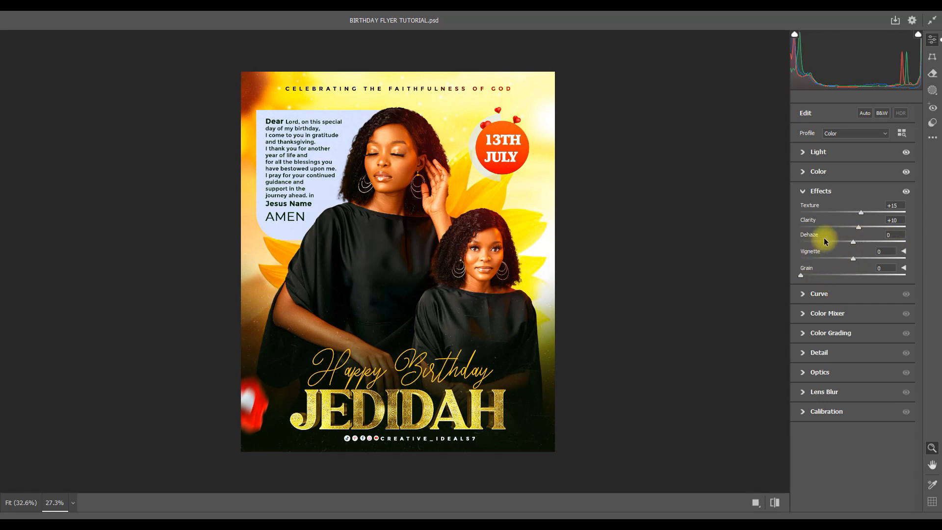
{"action": "left_click", "coordinate": [803, 191]}
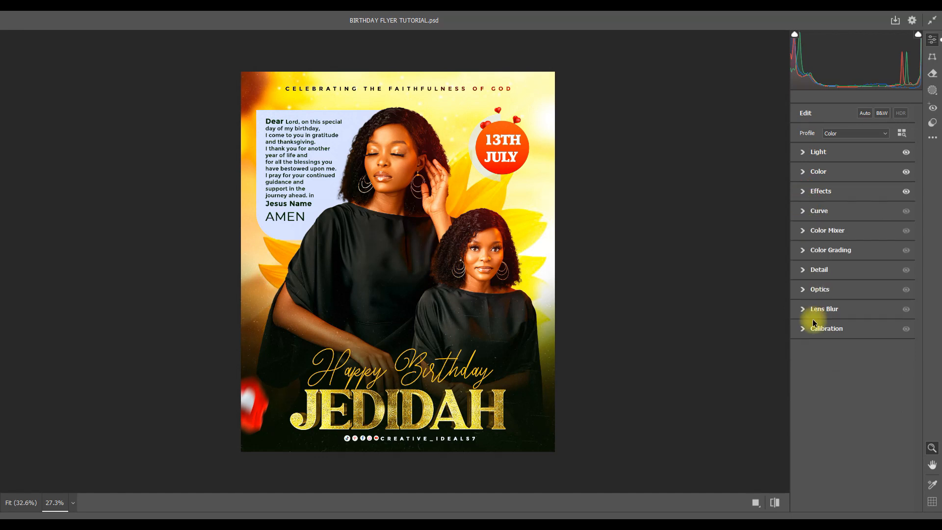
- Set Sharpening to 12, apply the Camera Raw adjustments to the merged layer, and save the document
{"action": "left_click", "coordinate": [804, 271]}
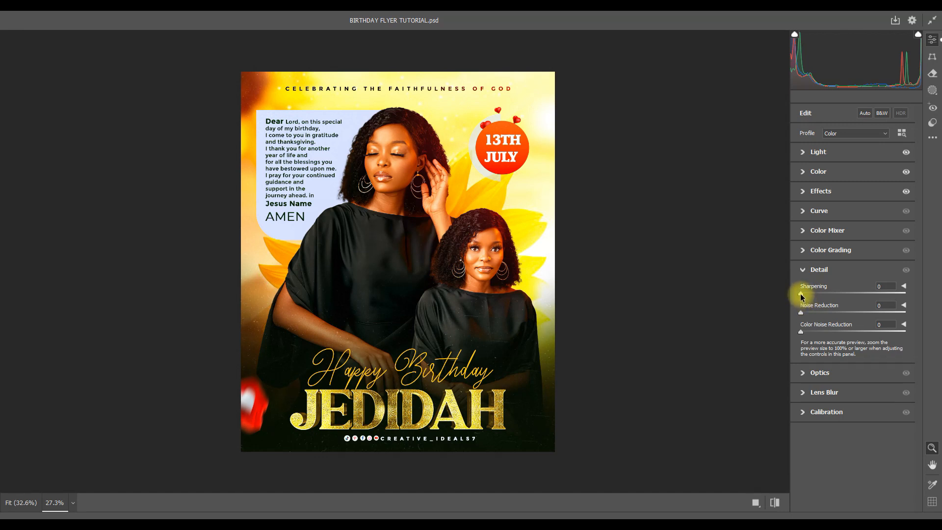
{"action": "left_click_drag", "start_coordinate": [803, 296], "coordinate": [810, 297]}
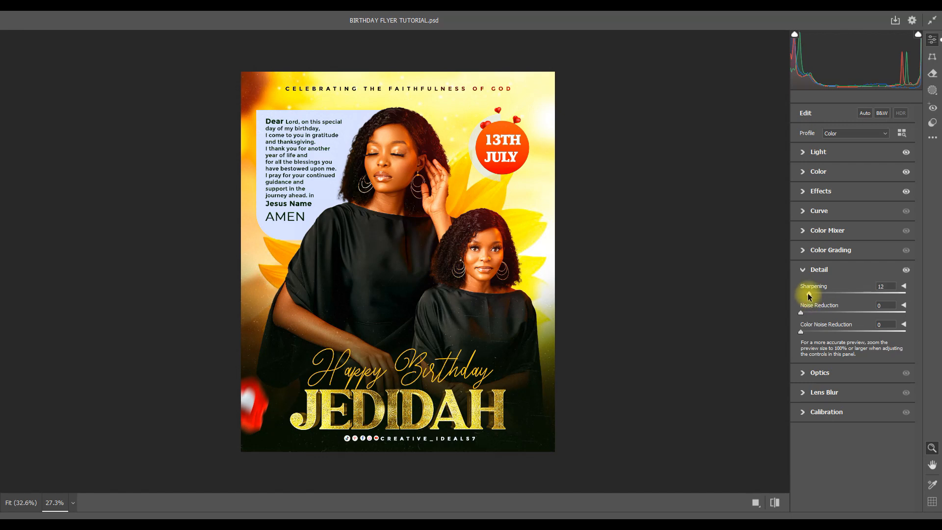
{"action": "left_click", "coordinate": [800, 269]}
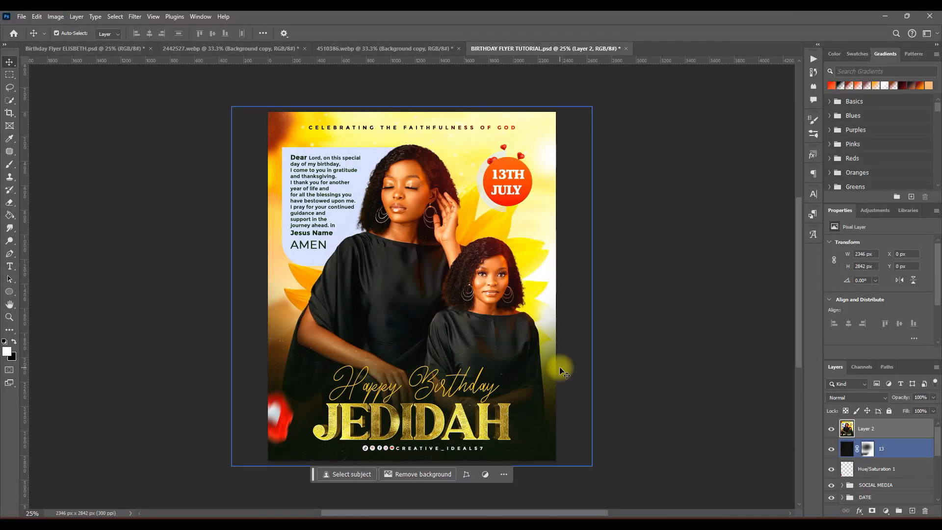
{"action": "key", "text": "ctrl+s"}
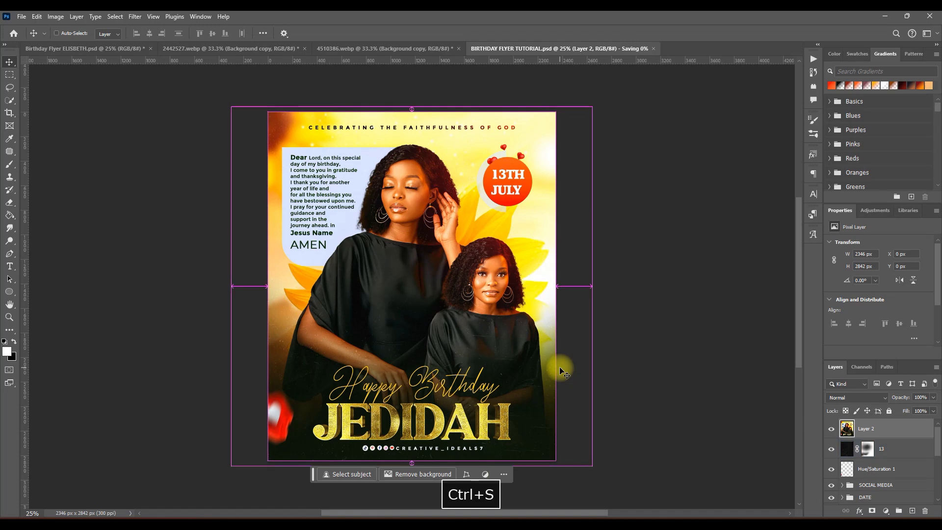
- Start an Export As of the flyer and include Copyright and Contact Info in the metadata
{"action": "left_click", "coordinate": [22, 16]}
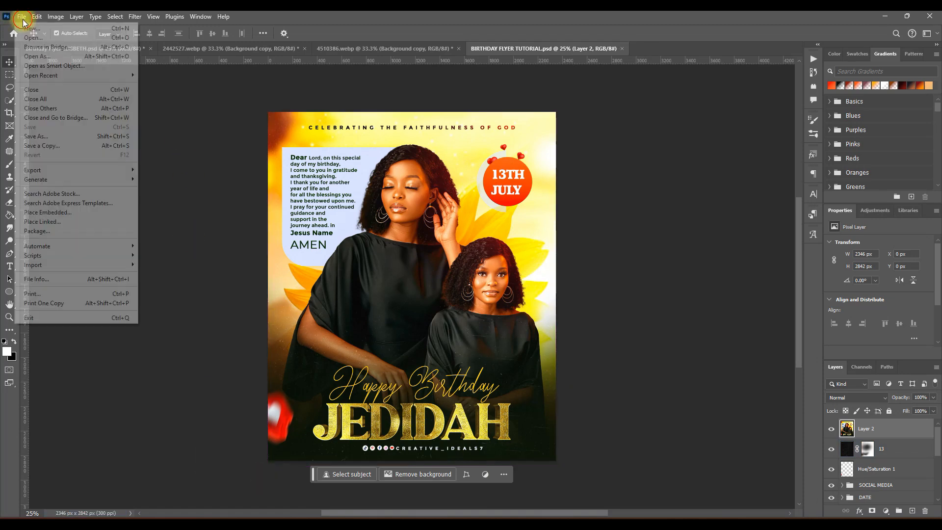
{"action": "mouse_move", "coordinate": [37, 171]}
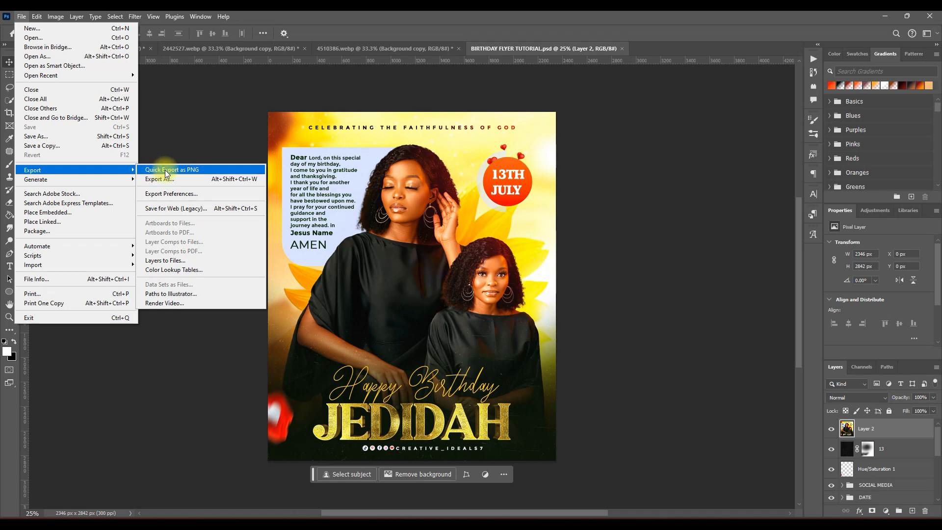
{"action": "left_click", "coordinate": [170, 183]}
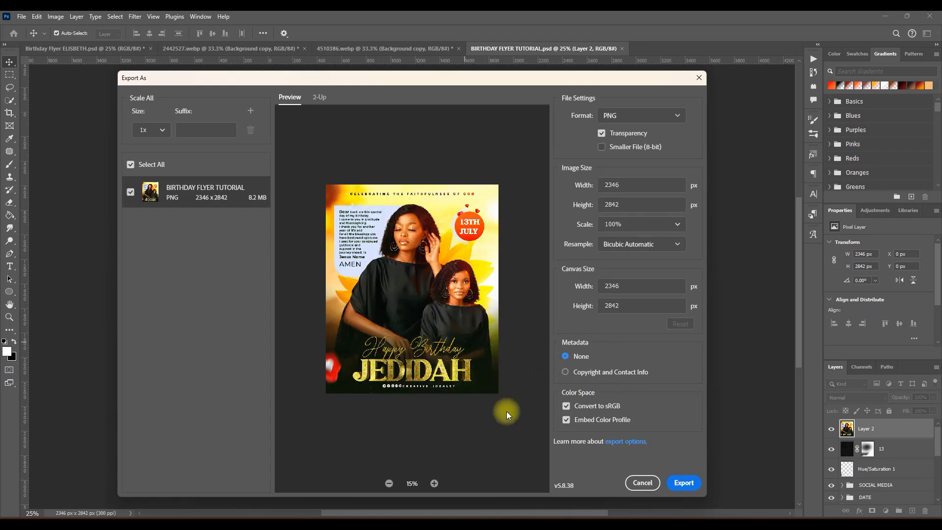
{"action": "left_click", "coordinate": [566, 374]}
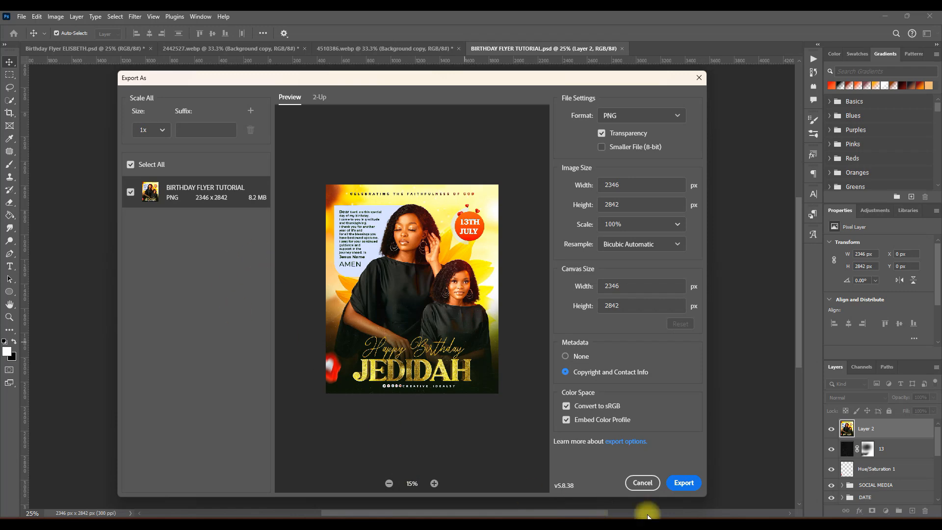
- Export the flyer in PNG format as BIRTHDAY FLYER TUTORIAL in the PSD folder on Local Disk (E:)
{"action": "left_click", "coordinate": [682, 485]}
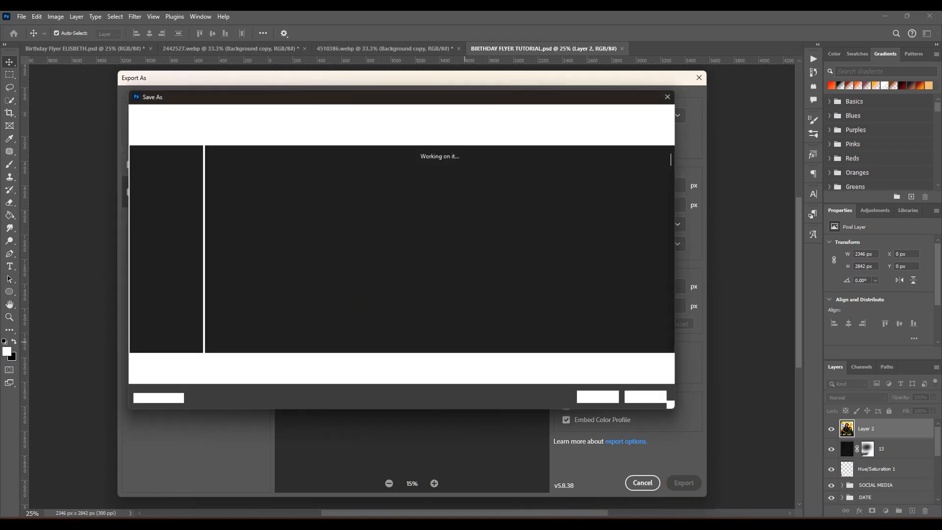
{"action": "left_click", "coordinate": [674, 94]}
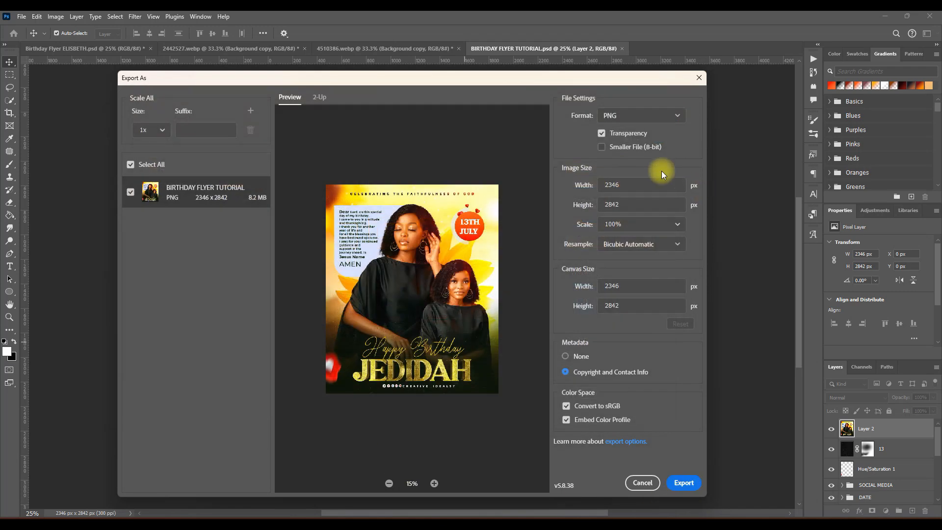
{"action": "left_click", "coordinate": [677, 117]}
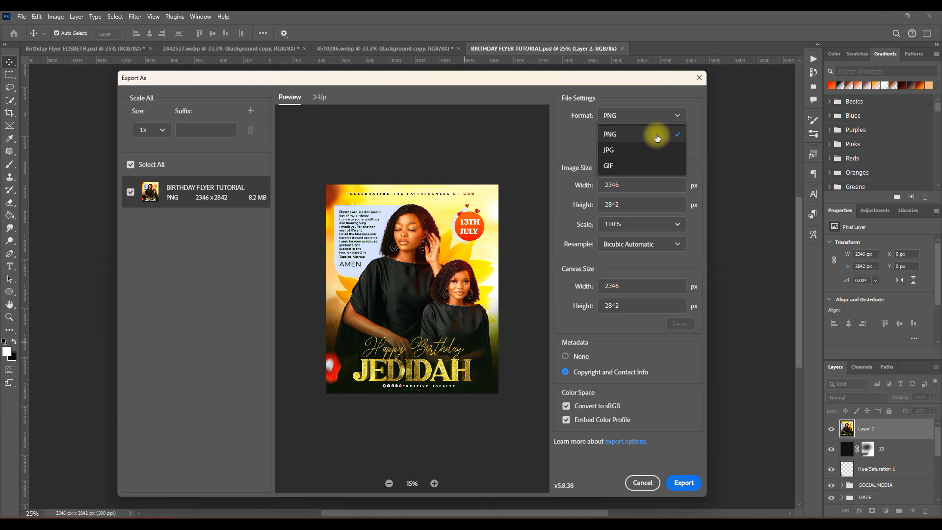
{"action": "left_click", "coordinate": [683, 483]}
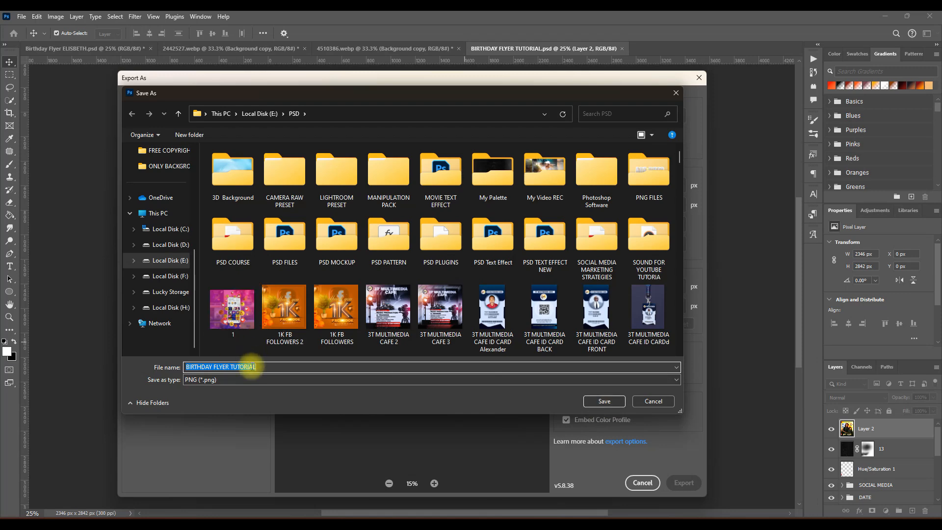
{"action": "left_click", "coordinate": [601, 401]}
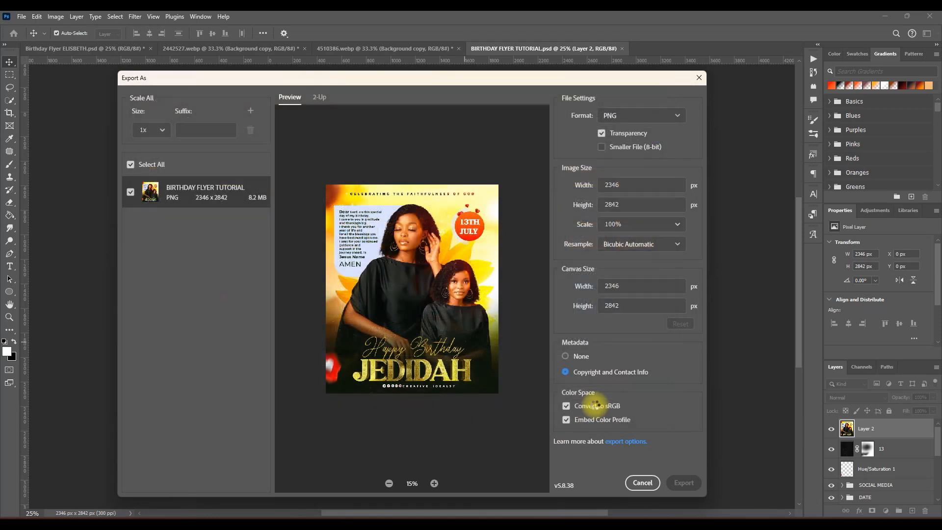